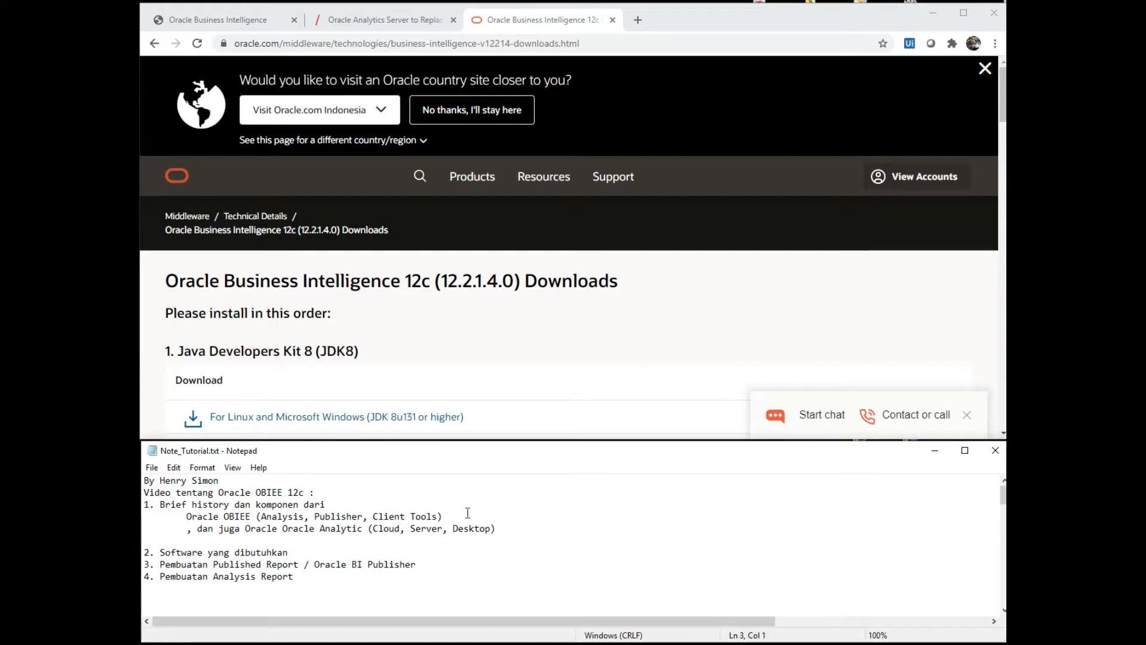
- Highlight the video topic, Brief history item, page heading and Oracle Analytic product names in the notes
key("shift+Up")
key("shift+Down")
key("shift+Down")
key("shift+Down")
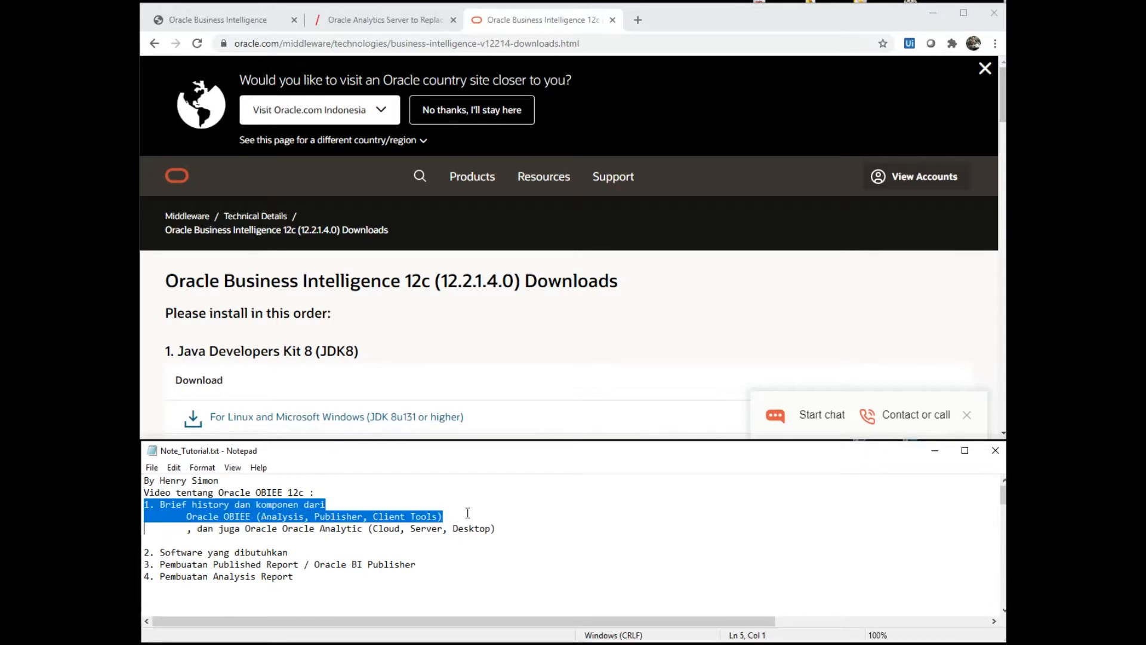
key("shift+End")
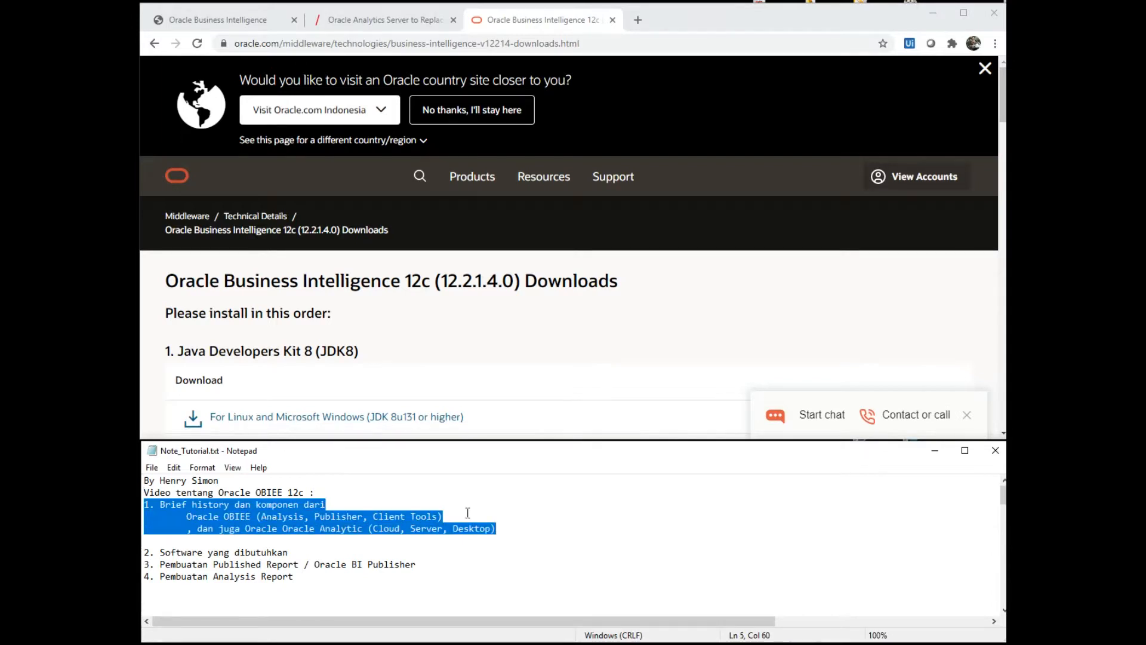
key("Home")
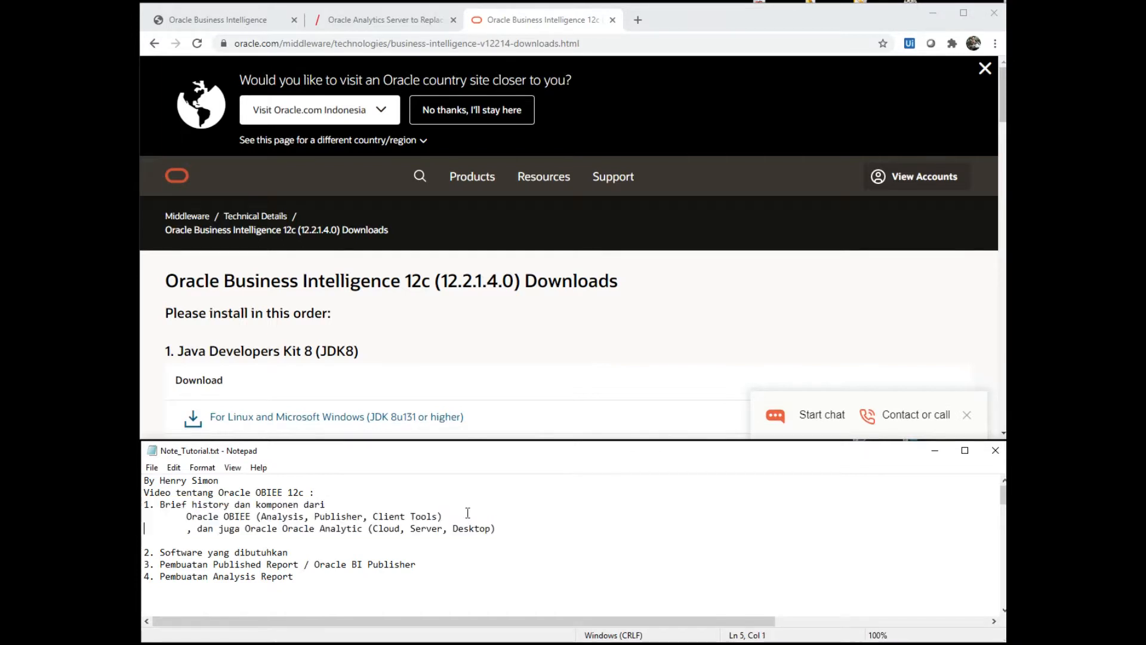
key("shift+End")
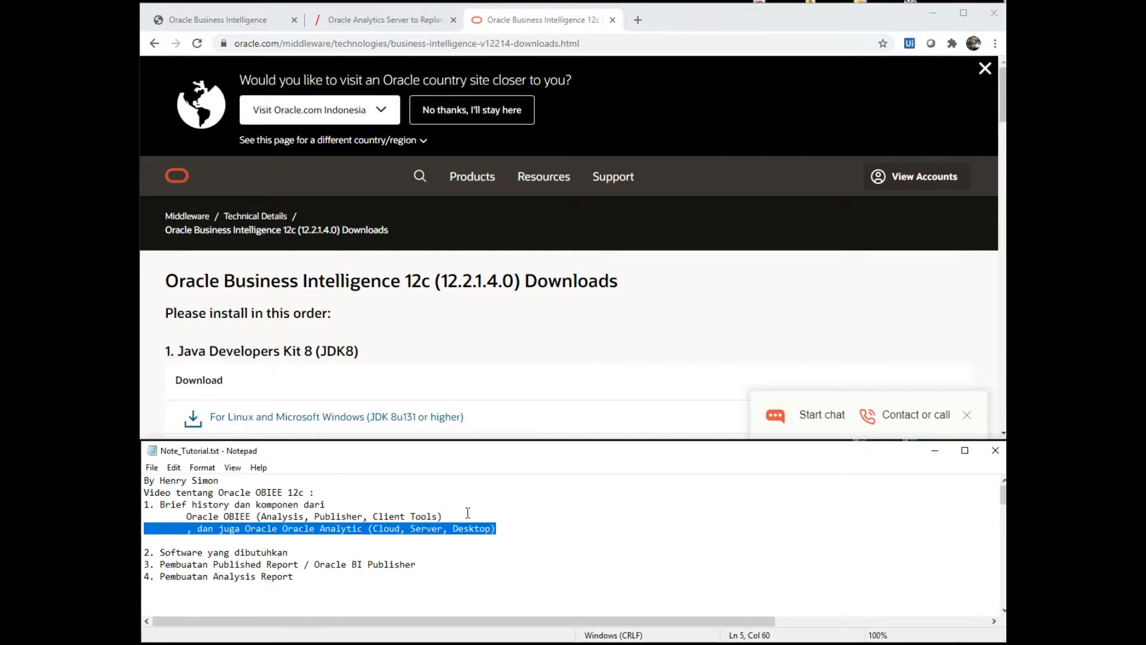
key("Home")
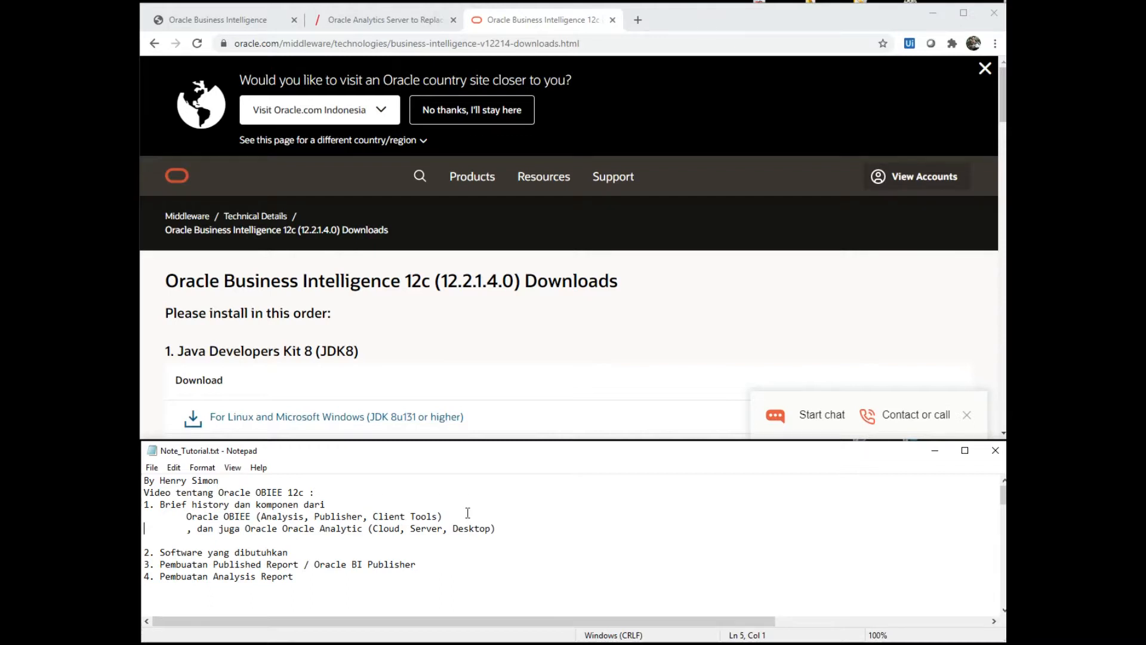
left_click_drag(232, 280, 436, 279)
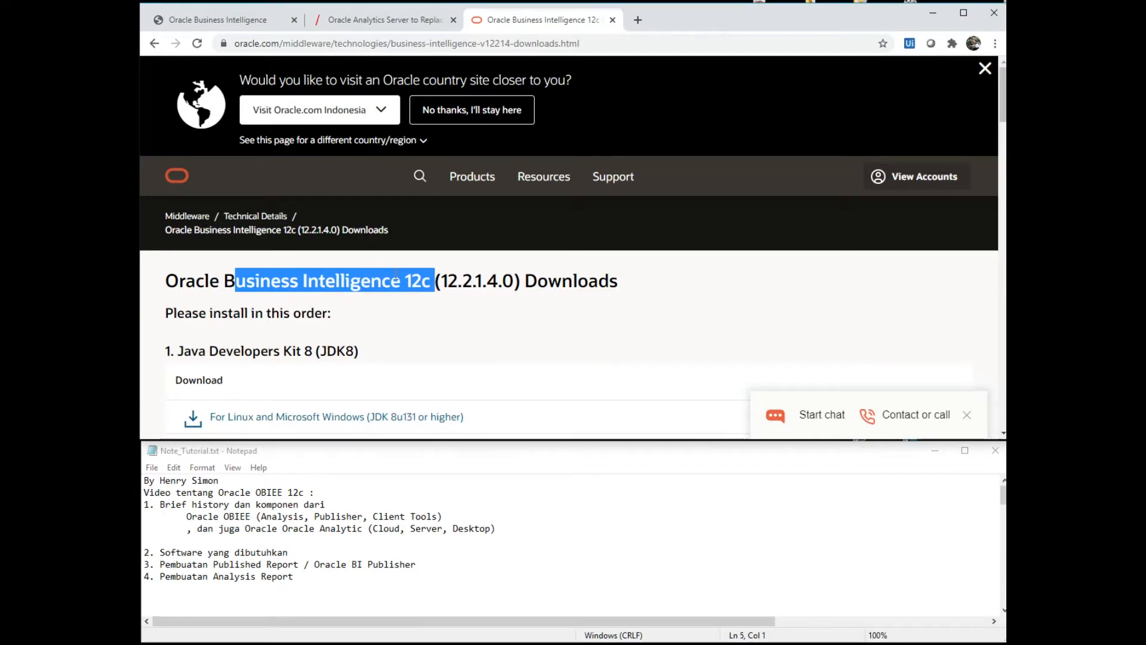
left_click(246, 528)
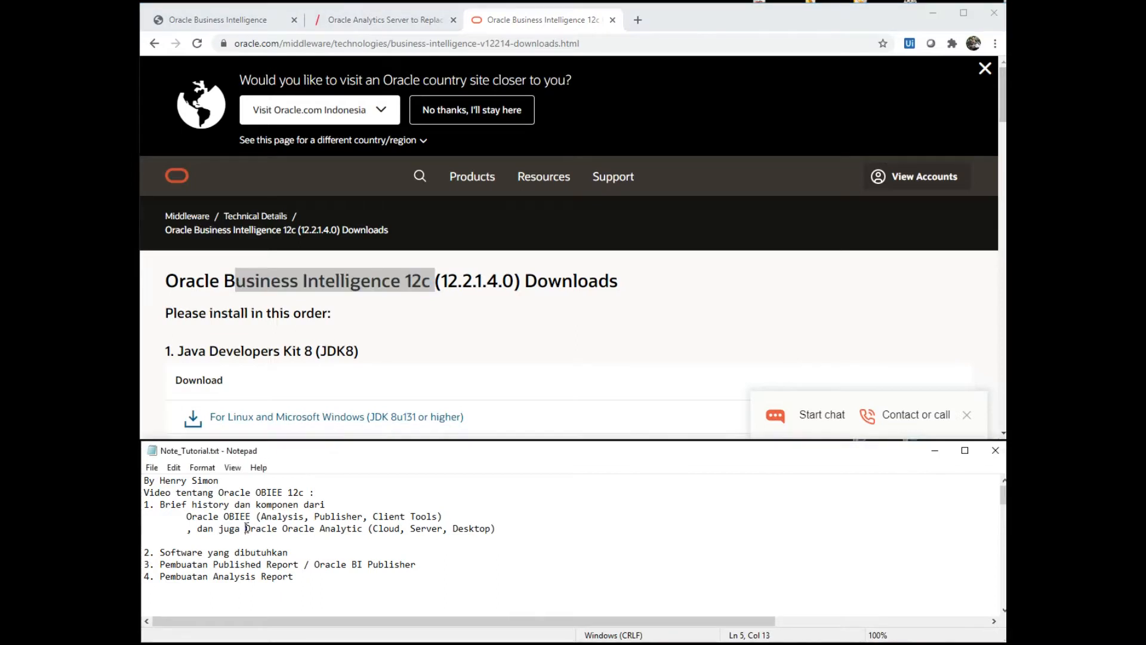
left_click_drag(247, 528, 435, 540)
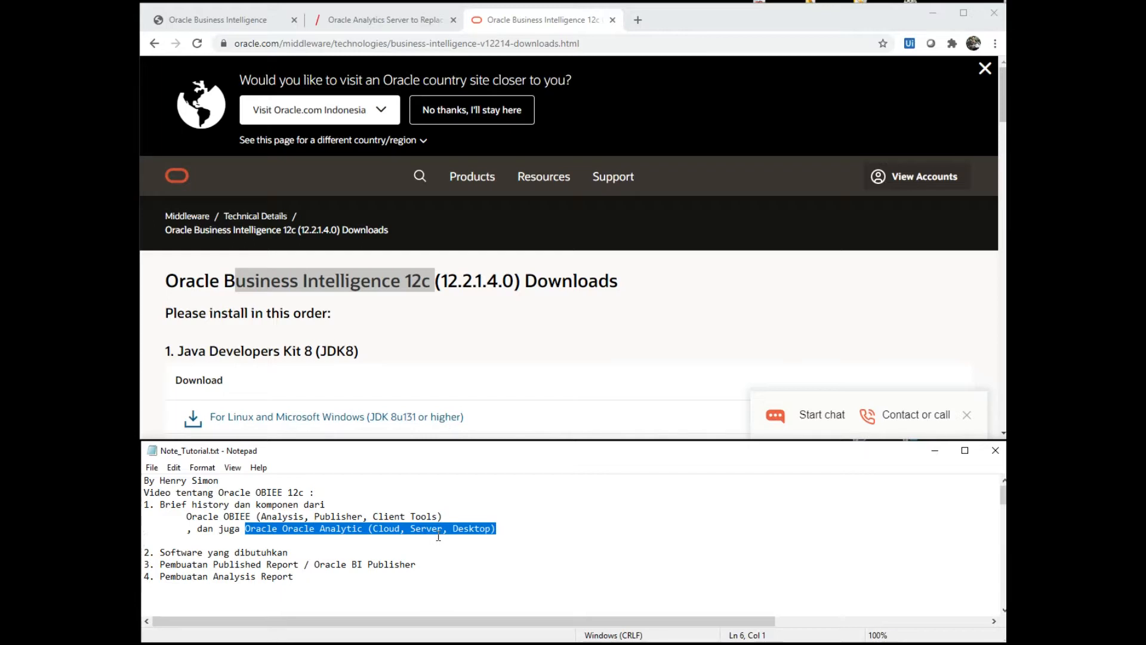
left_click(438, 536)
- Highlight the outline items: 2. Software yang dibutuhkan, Published Report, and 4. Pembuatan Analysis Report
left_click(219, 552)
key("Home")
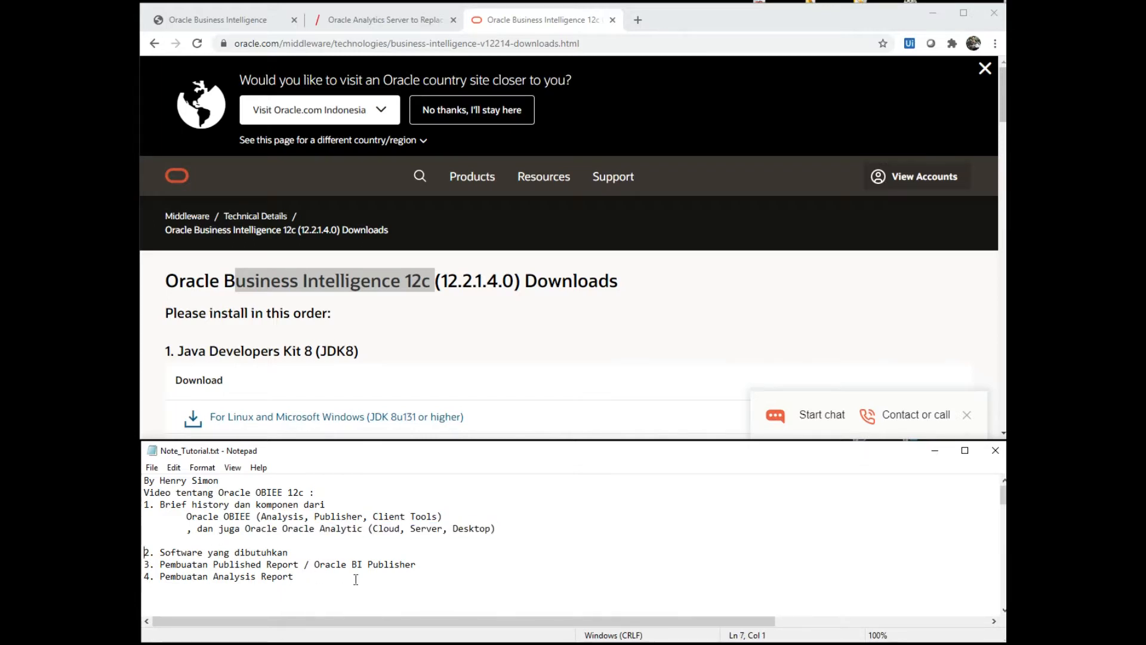
key("shift+End")
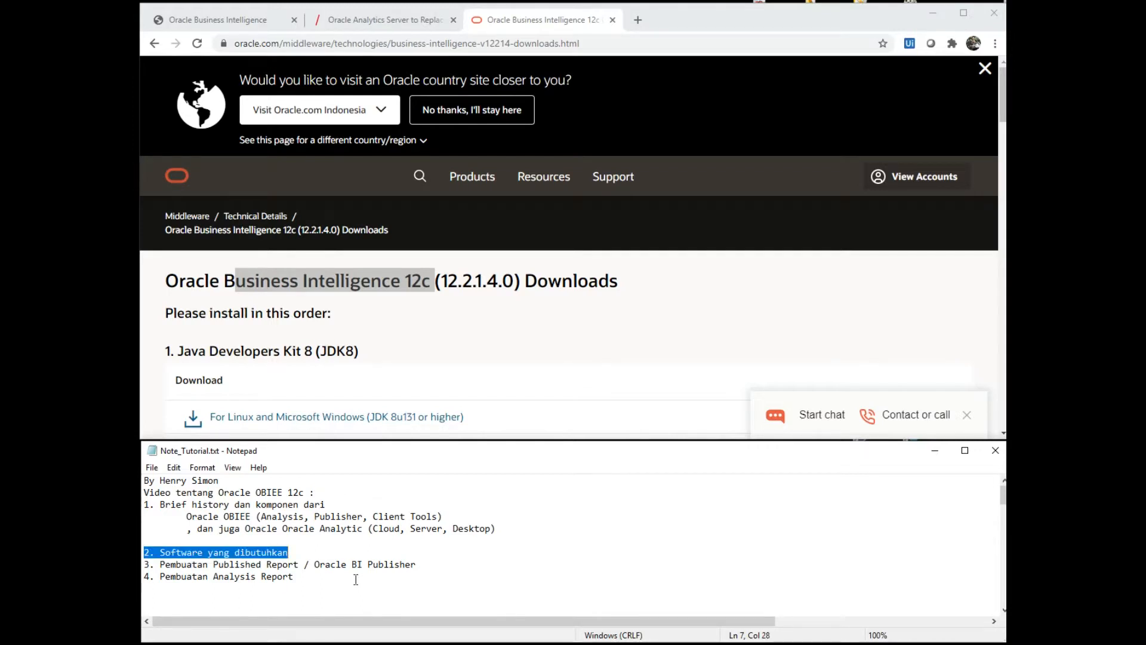
key("Home")
key("Down")
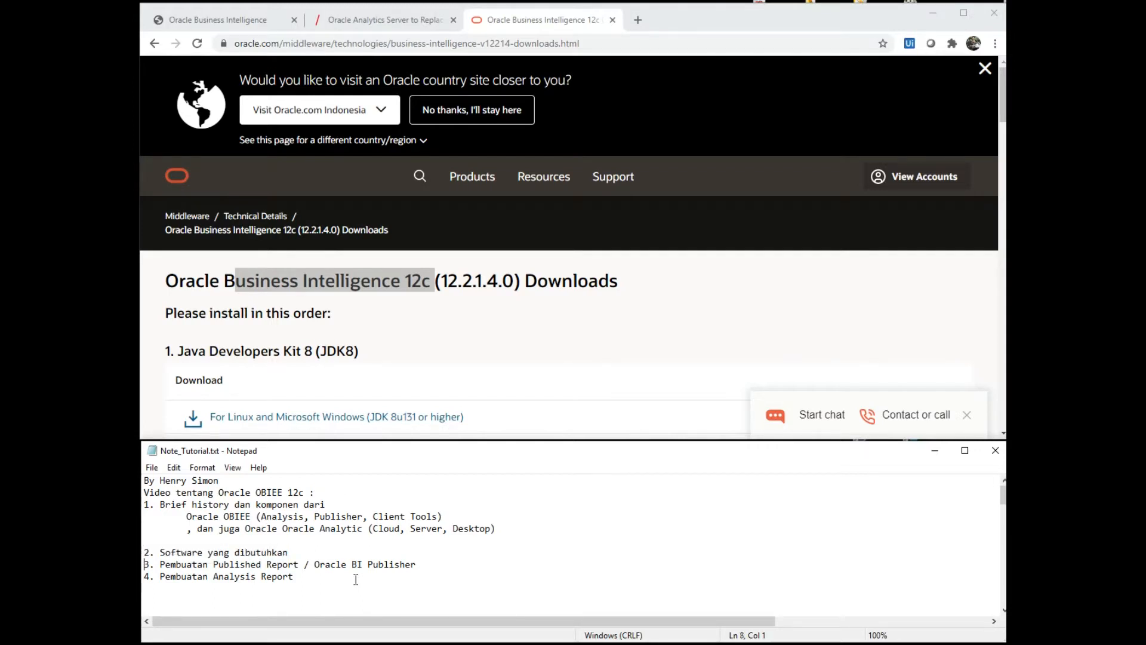
key("shift+End")
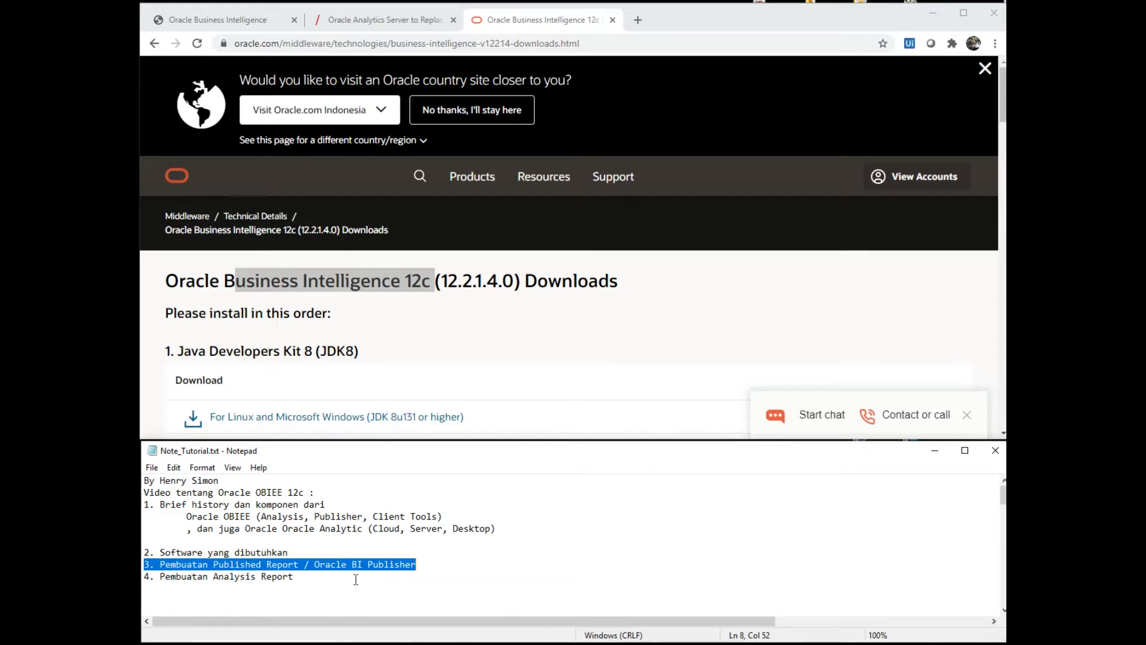
key("Down")
key("Home")
key("shift+End")
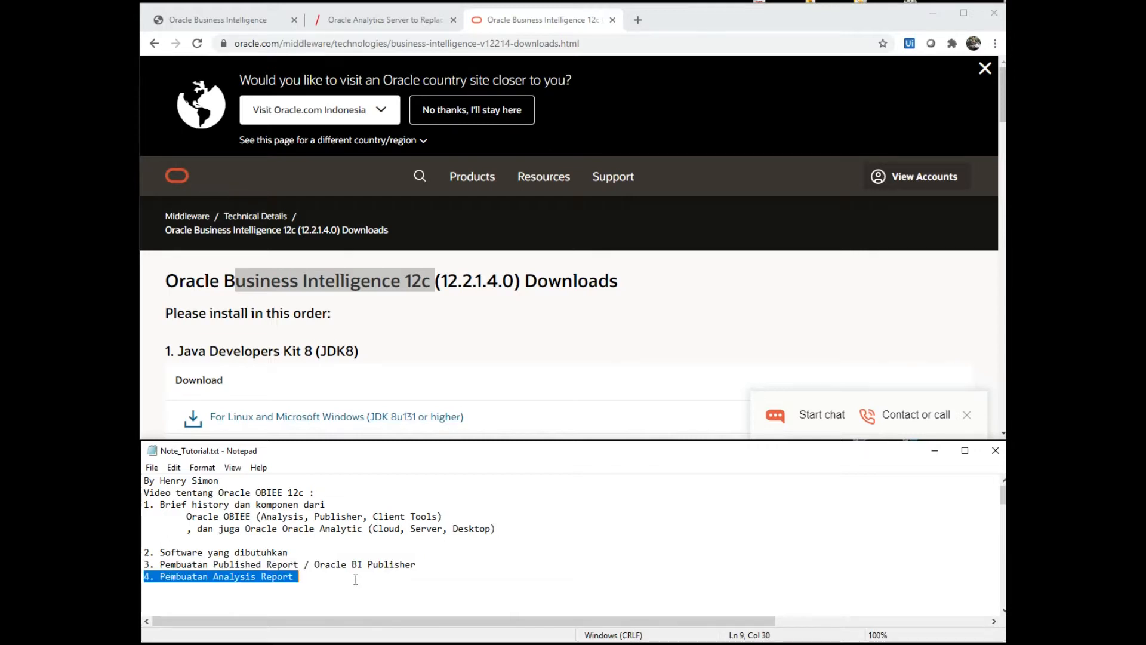
key("End")
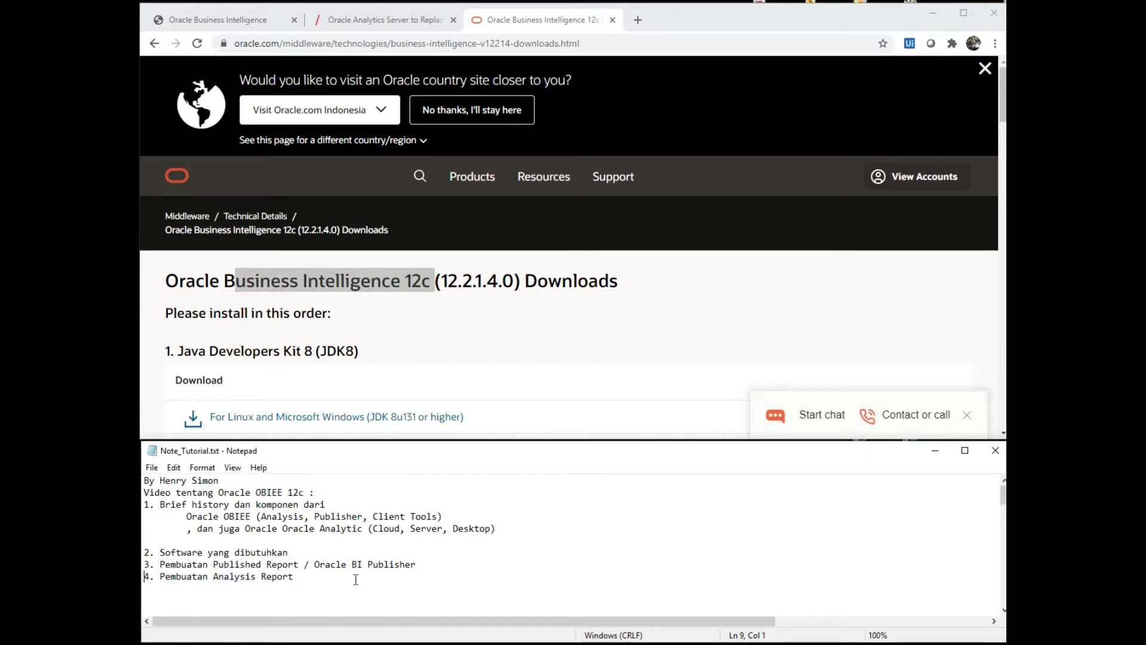
key("Home")
key("Up")
key("Up")
key("Up")
key("Up")
key("Up")
key("Up")
key("shift+Down")
key("shift+Down")
key("shift+Down")
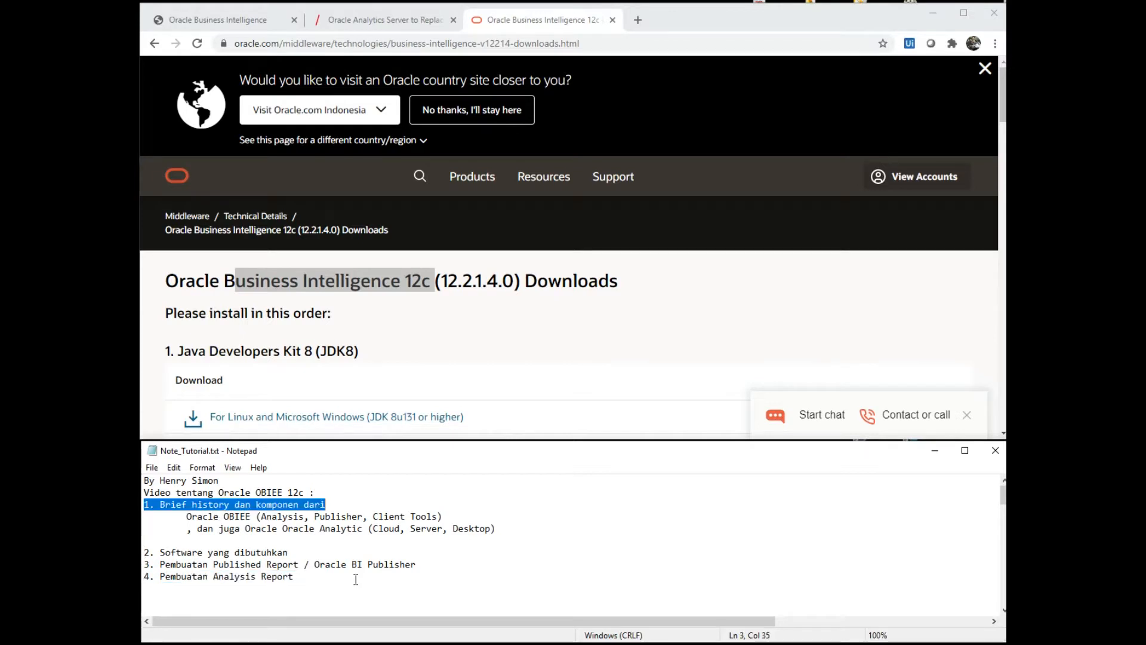
key("Down")
key("Down")
key("Down")
key("Down")
key("Down")
key("Down")
key("Down")
key("Down")
key("Down")
key("Down")
key("Down")
key("Down")
key("Down")
key("Down")
key("Down")
key("Down")
key("Down")
key("Down")
key("Down")
key("Down")
key("Down")
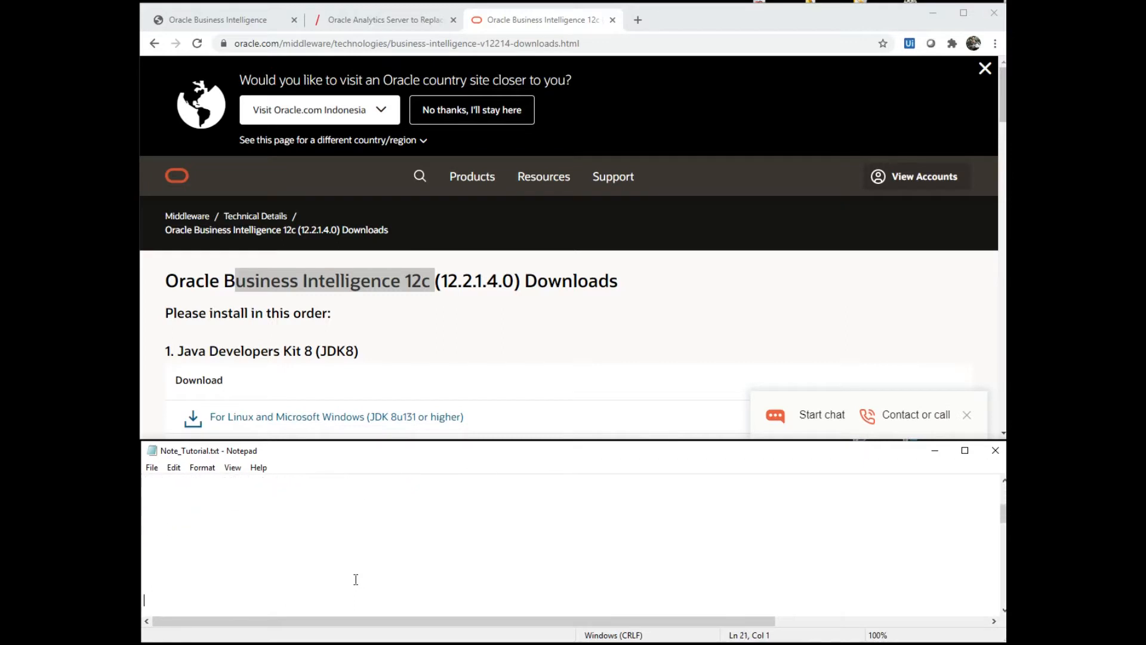
- Highlight the Brief history heading, the Oracle OBIEE components line and the word Publisher
key("Up")
key("Up")
key("Up")
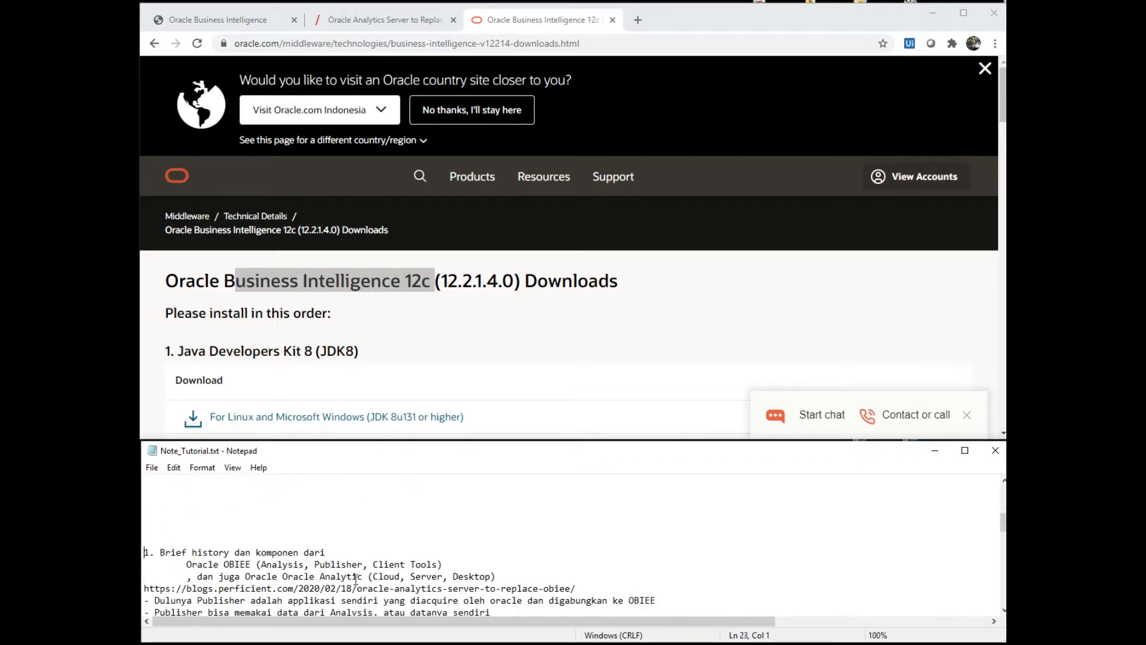
key("Up")
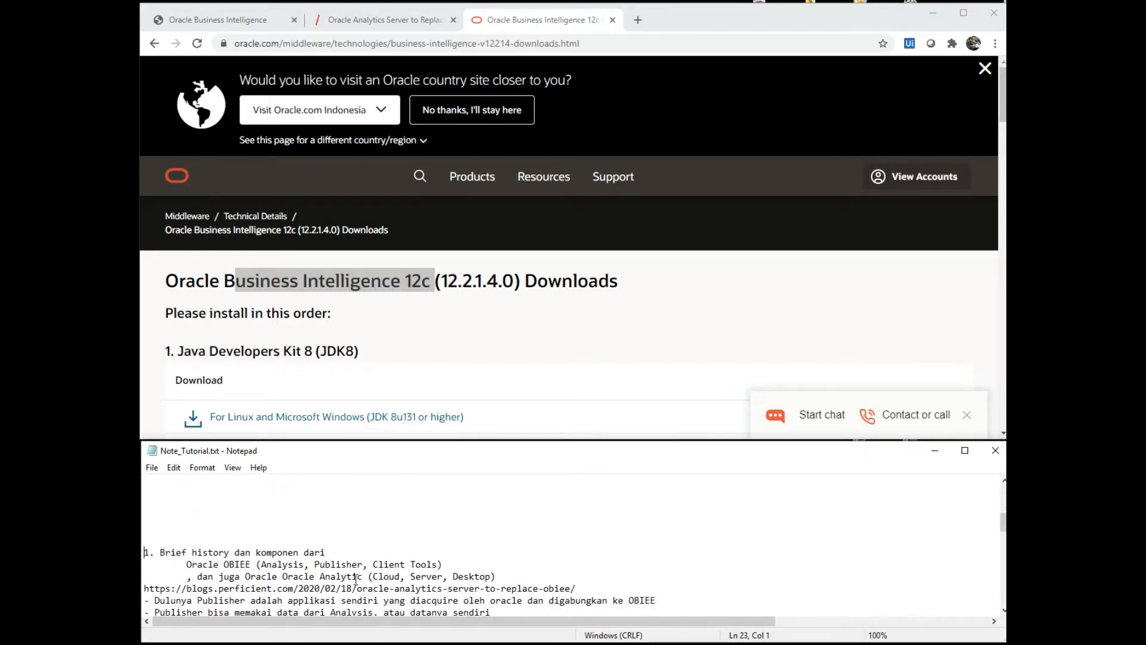
key("shift+Down")
key("shift+End")
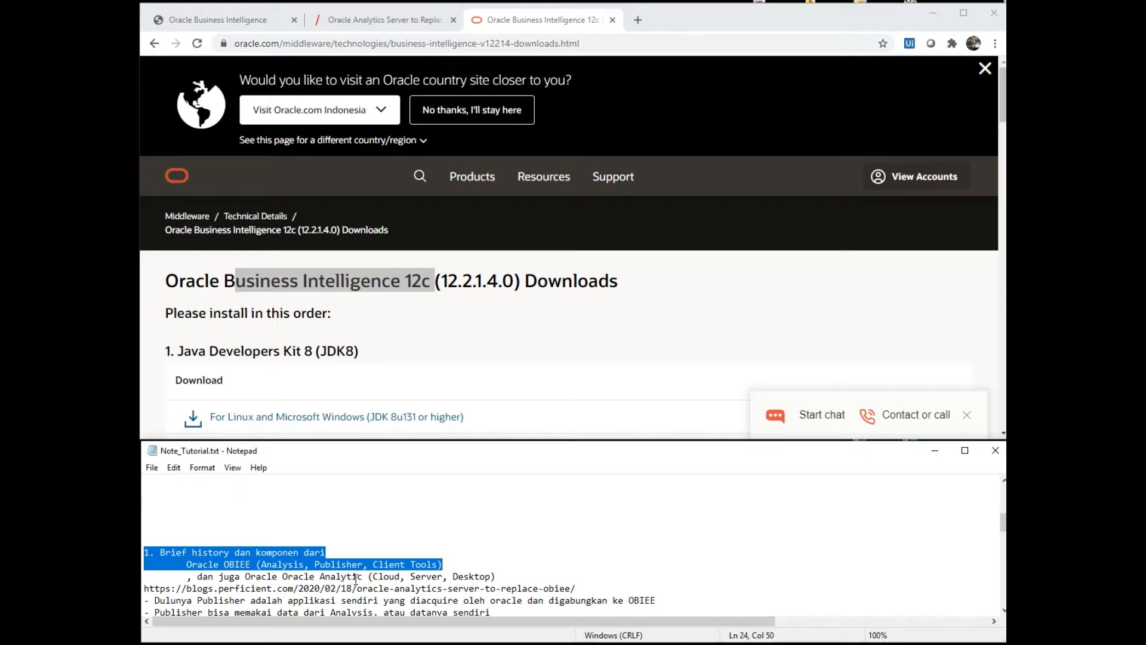
key("Up")
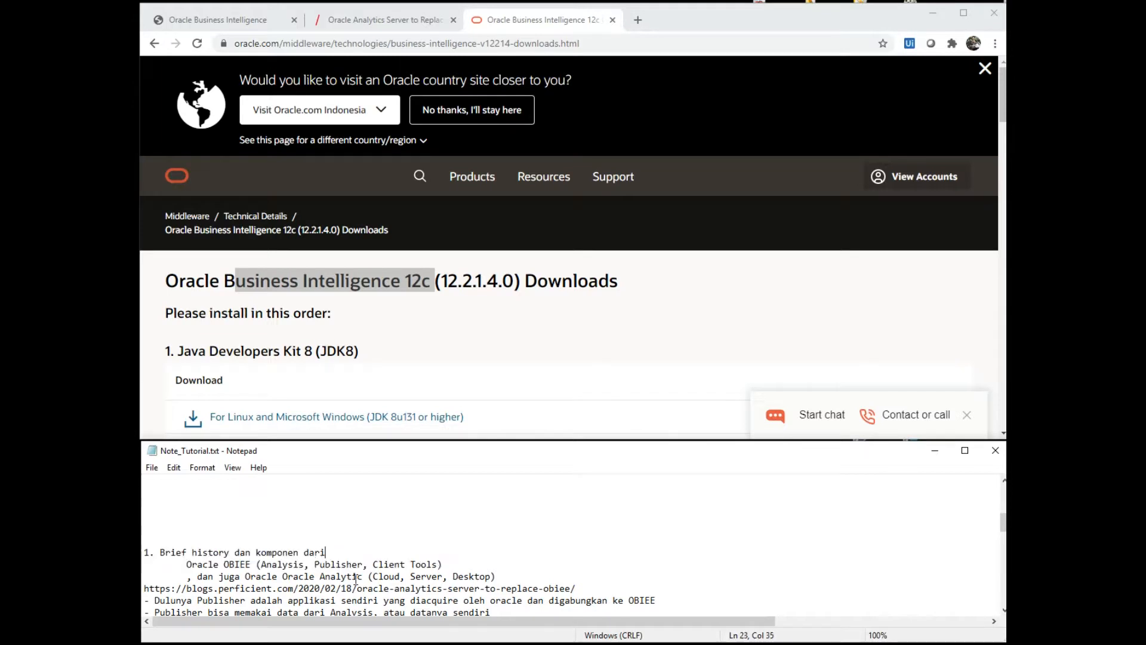
key("Home")
key("shift+End")
key("Right")
key("Left")
key("Left")
key("Left")
key("Left")
key("Left")
key("Left")
key("Left")
key("Left")
key("Left")
key("Left")
key("Left")
key("Left")
key("Left")
key("shift+Left")
key("shift+Left")
key("shift+Left")
key("shift+Left")
key("shift+Left")
key("shift+Left")
key("shift+Left")
key("shift+Left")
key("shift+Left")
key("Home")
key("shift+Right")
key("shift+Right")
key("shift+Right")
key("shift+Right")
key("shift+Right")
key("shift+Right")
key("shift+Right")
key("shift+Right")
key("shift+Right")
key("shift+Right")
key("shift+Right")
key("shift+Right")
key("shift+Right")
key("shift+Right")
key("shift+Right")
key("shift+Right")
key("shift+Right")
key("shift+Right")
key("shift+Right")
key("shift+Right")
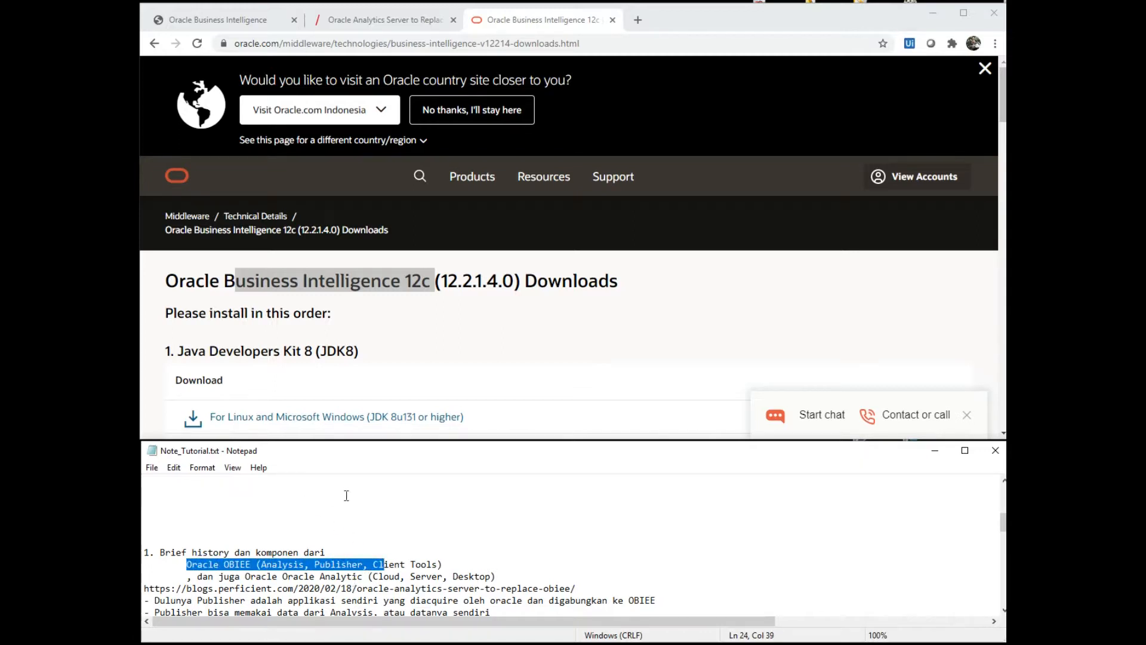
left_click(371, 564)
key("shift+Right")
key("shift+Right")
key("shift+Right")
key("shift+Right")
key("shift+Right")
key("shift+Right")
key("shift+Right")
key("shift+Right")
key("shift+Right")
key("shift+Right")
key("shift+Right")
key("shift+Right")
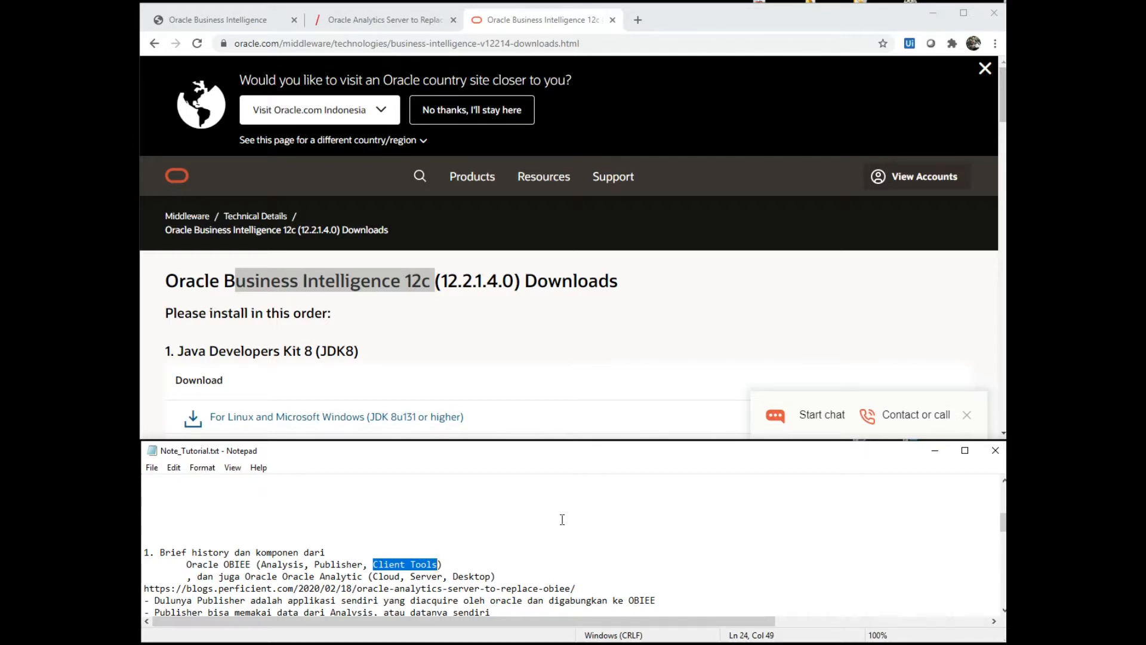
key("Left")
key("ctrl+Left")
key("ctrl+Left")
key("ctrl+Left")
key("ctrl+Left")
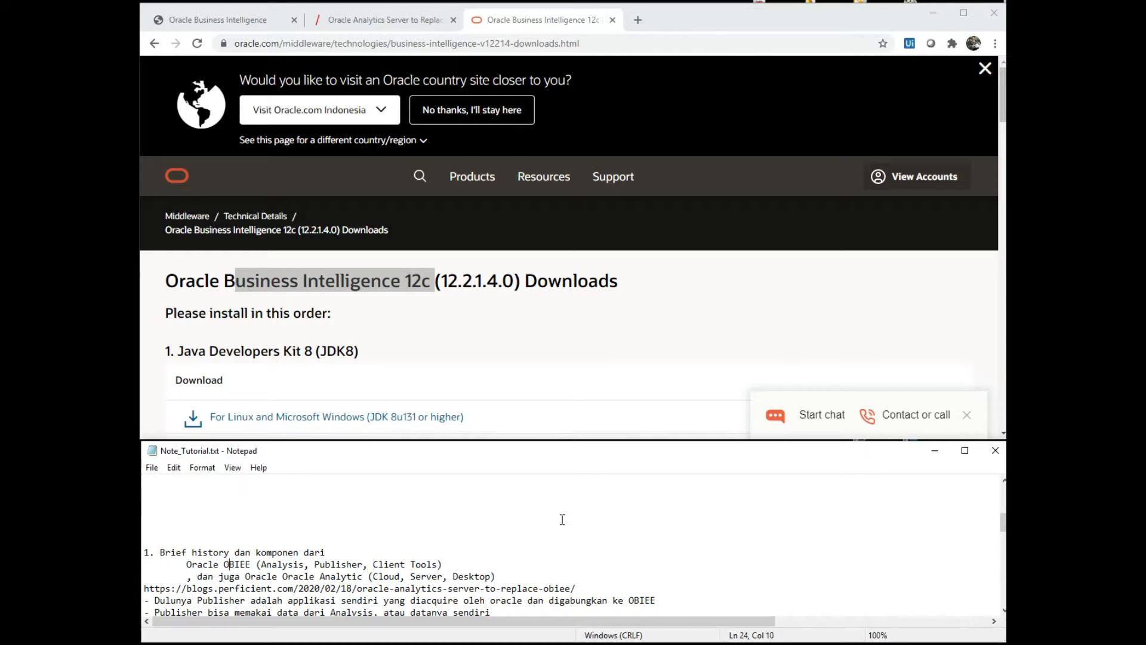
key("ctrl+shift+Right")
key("Right")
key("Right")
key("Right")
key("Right")
key("Right")
key("Right")
key("Right")
key("Right")
key("Right")
key("Right")
key("Right")
key("Right")
key("Right")
key("Right")
key("Right")
key("Right")
key("Right")
key("Right")
key("Left")
key("Left")
key("Left")
key("Left")
key("Left")
key("Left")
key("Left")
key("Left")
key("Left")
key("Left")
key("Left")
key("shift+Left")
key("shift+Left")
key("shift+Left")
key("shift+Left")
key("shift+Left")
key("shift+Left")
key("shift+Left")
key("shift+Left")
key("shift+Left")
key("shift+Left")
key("shift+Left")
key("shift+Left")
key("shift+Left")
key("shift+Left")
key("shift+Left")
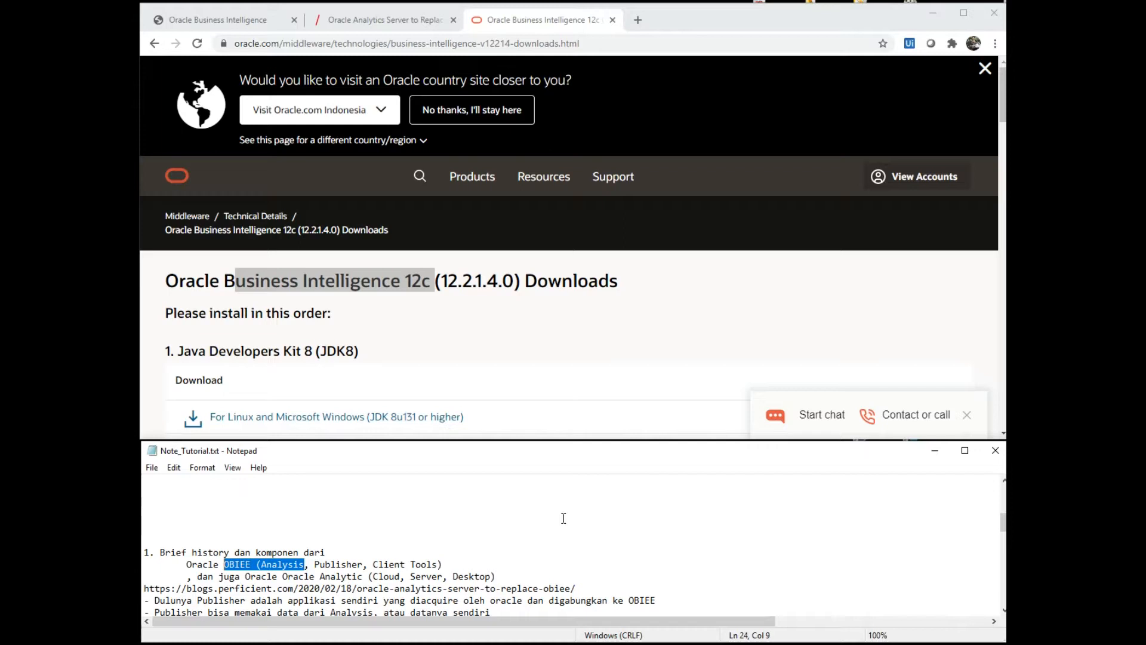
key("Right")
key("Right")
key("Right")
key("shift+Left")
key("shift+Left")
key("shift+Left")
key("shift+Left")
key("shift+Left")
key("shift+Left")
key("shift+Left")
key("shift+Left")
key("shift+Left")
key("Right")
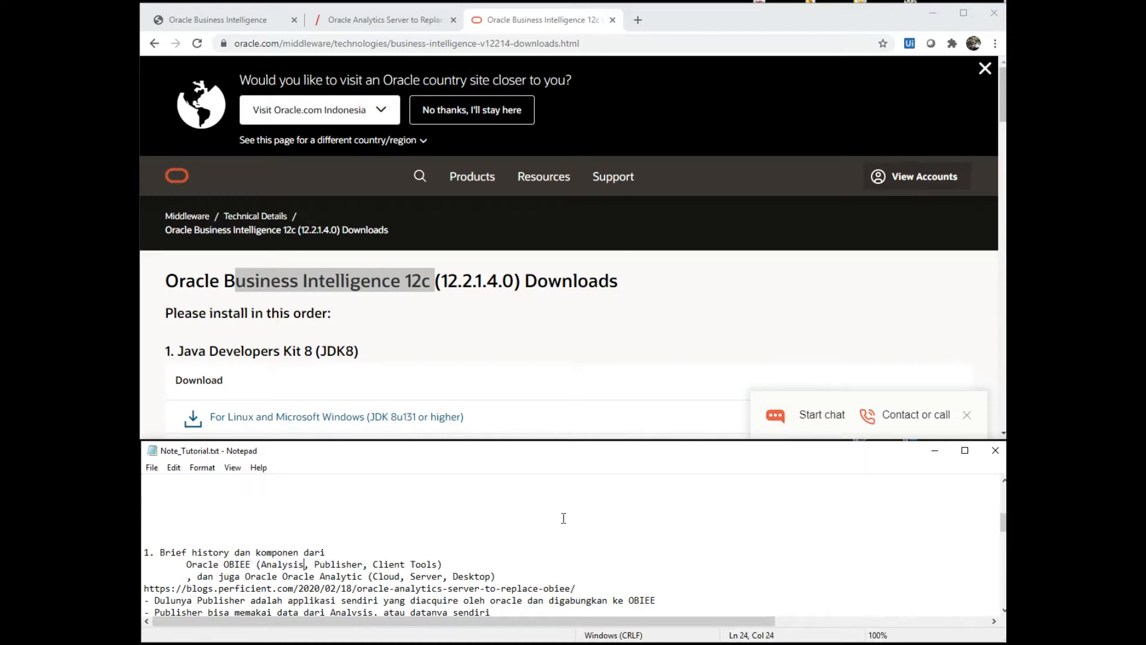
key("shift+Right")
key("shift+Right")
key("shift+Right")
key("shift+Right")
key("shift+Right")
key("shift+Right")
key("shift+Right")
key("shift+Right")
key("shift+Right")
key("shift+Right")
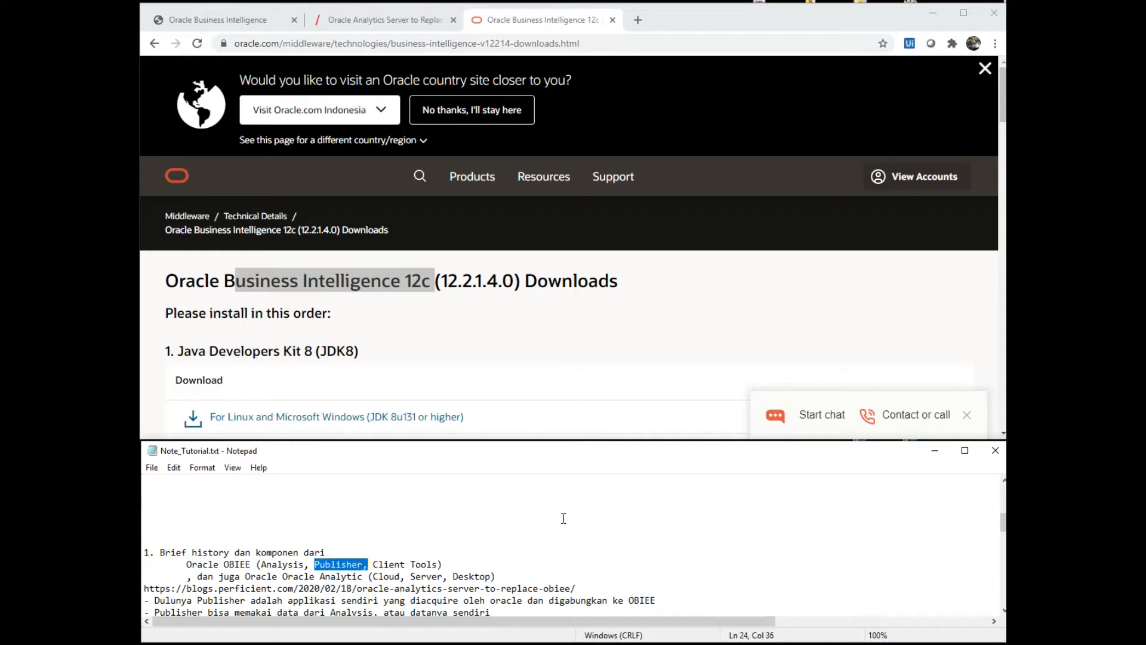
key("shift+Left")
key("Right")
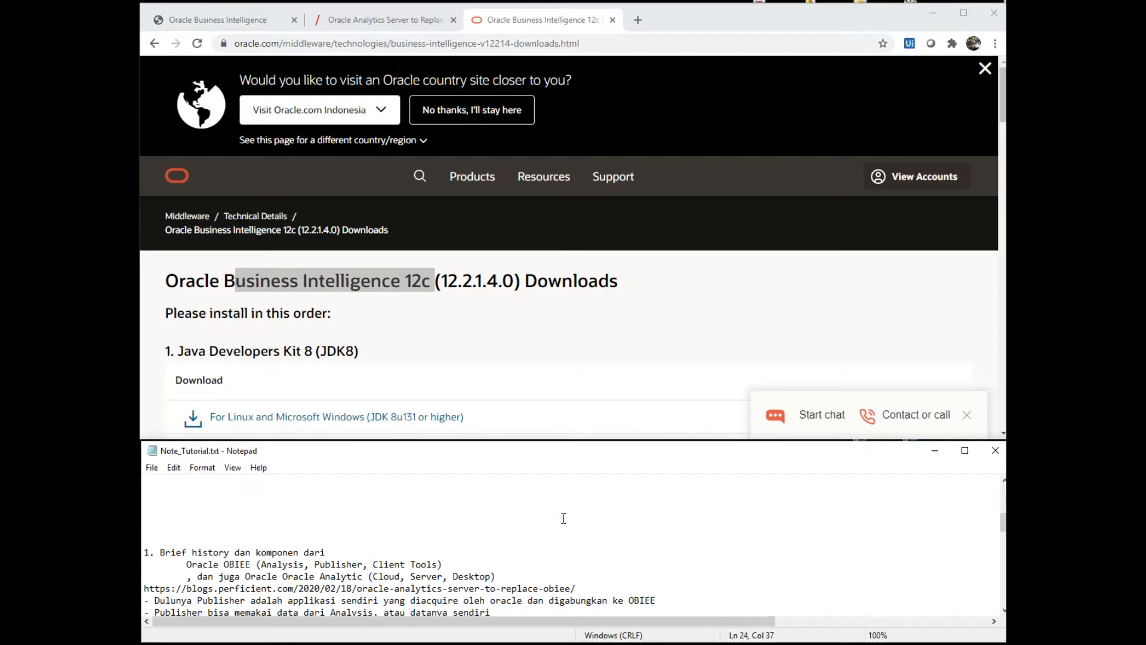
key("shift+Right")
key("shift+Right")
key("shift+Right")
key("shift+Right")
key("shift+Right")
key("shift+Right")
key("shift+Right")
key("shift+Right")
key("shift+Right")
key("shift+Right")
key("shift+Right")
key("shift+Right")
key("shift+Right")
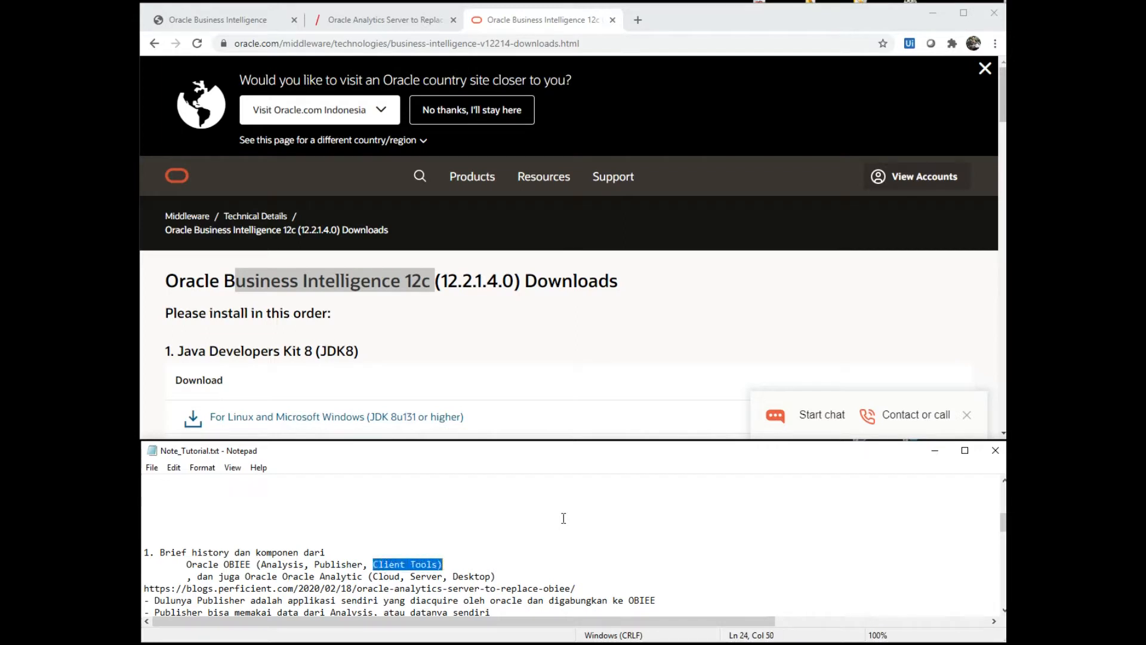
key("Left")
key("Left")
key("Left")
key("Left")
key("Left")
key("Left")
key("Left")
key("Left")
key("Left")
key("Left")
key("Left")
key("Left")
key("shift+Right")
key("shift+Right")
key("shift+Right")
key("shift+Right")
key("shift+Right")
key("shift+Right")
key("shift+Right")
key("shift+Right")
key("shift+Right")
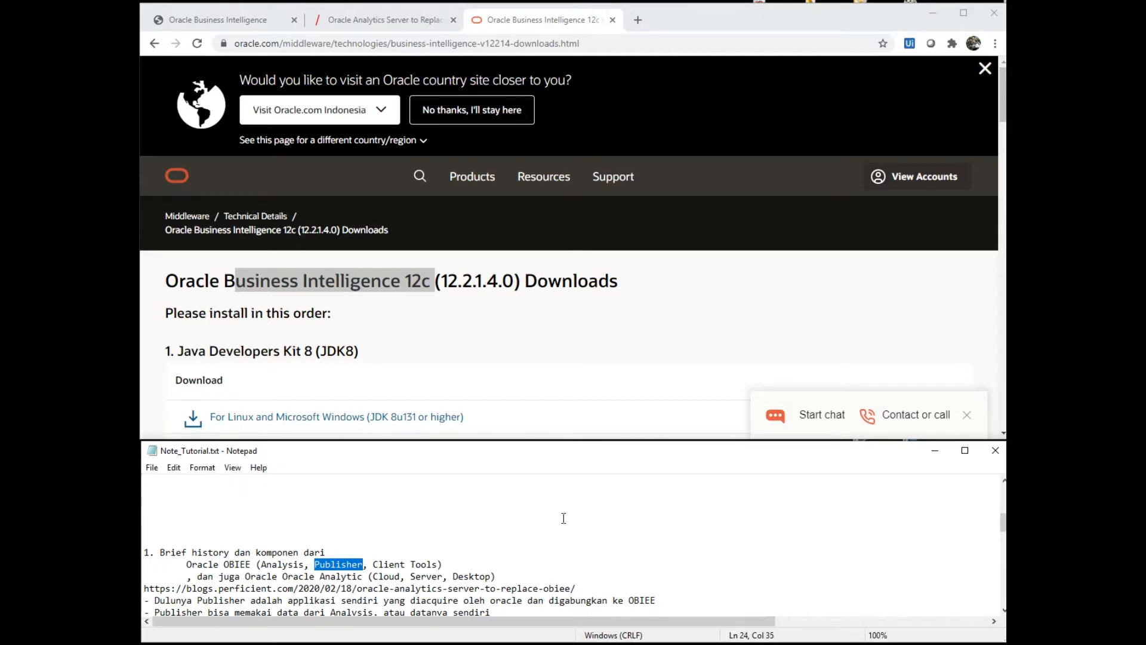
key("Down")
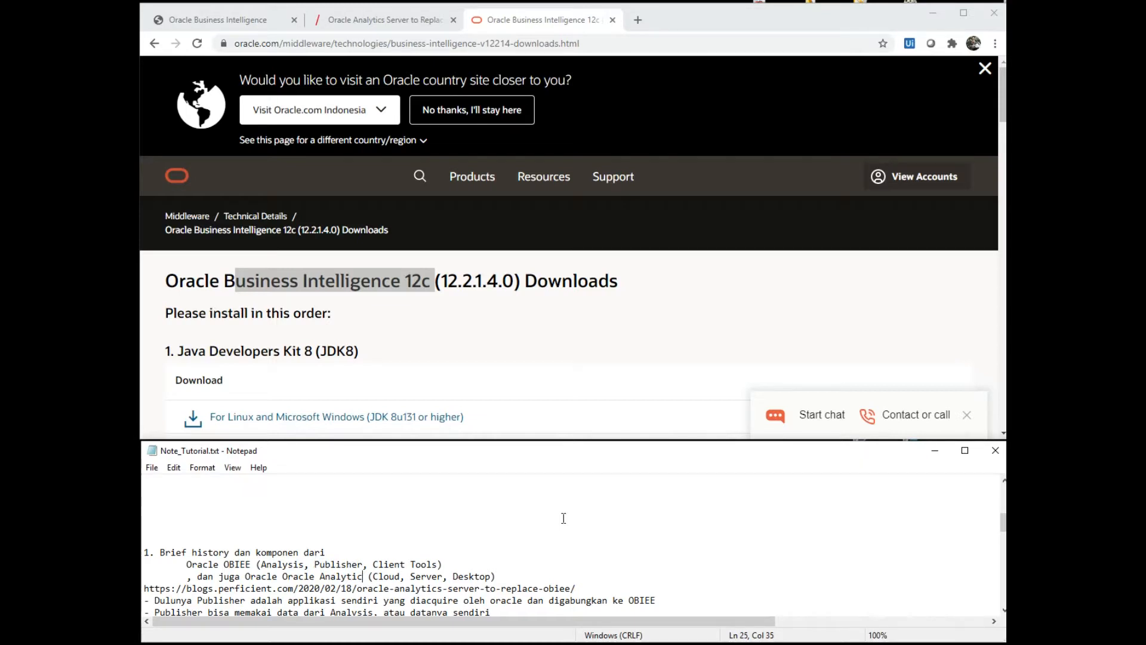
key("Up")
key("Right")
key("Right")
key("Right")
key("Left")
key("Left")
key("Left")
key("Left")
key("Right")
key("shift+Left")
key("shift+Left")
key("shift+Left")
key("shift+Left")
key("shift+Left")
key("shift+Left")
key("shift+Left")
key("shift+Left")
key("shift+Left")
key("Down")
key("Home")
key("Left")
key("shift+Right")
key("shift+Right")
key("shift+Right")
key("shift+Right")
key("shift+Right")
key("shift+Right")
key("shift+Right")
key("shift+Right")
key("shift+Right")
key("shift+Right")
key("shift+Right")
key("shift+Right")
key("shift+Right")
key("shift+Right")
key("shift+Right")
key("shift+Right")
key("shift+Right")
key("shift+Right")
key("shift+Right")
key("shift+Right")
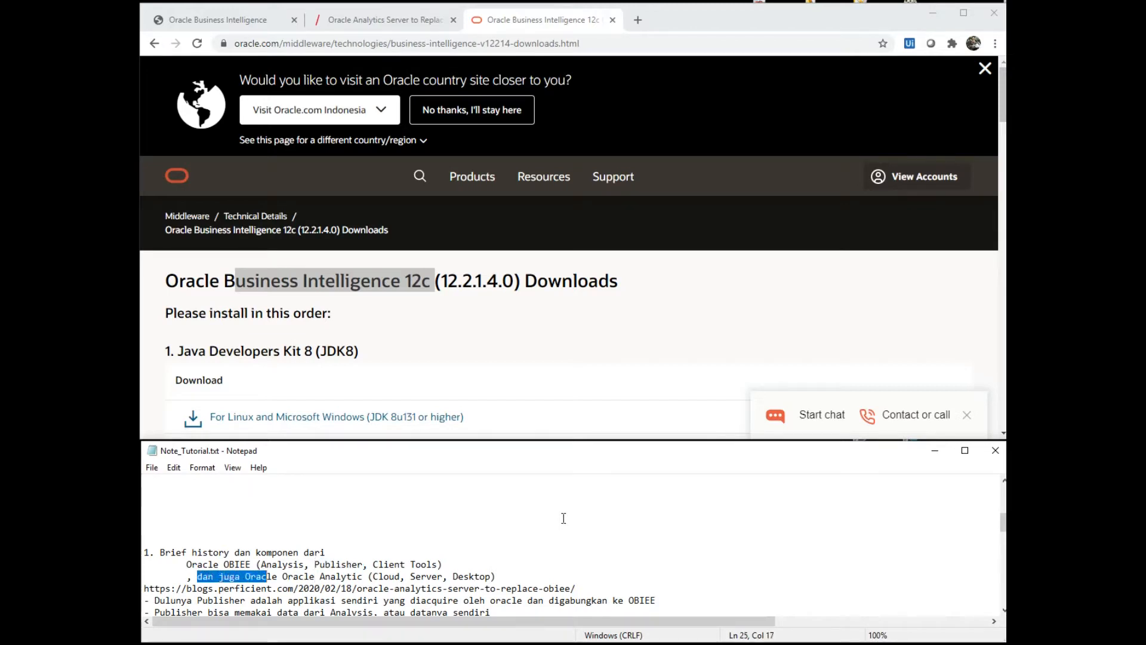
key("shift+Right")
key("shift+Right")
key("shift+Right")
key("shift+Right")
key("shift+Right")
key("shift+Right")
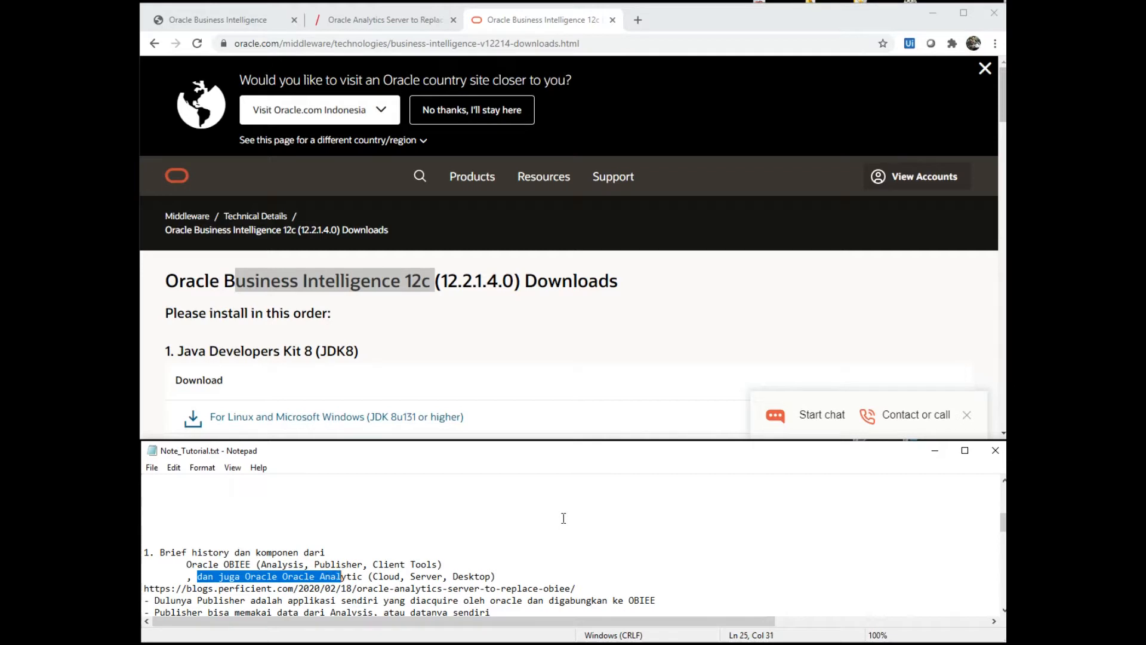
key("Right")
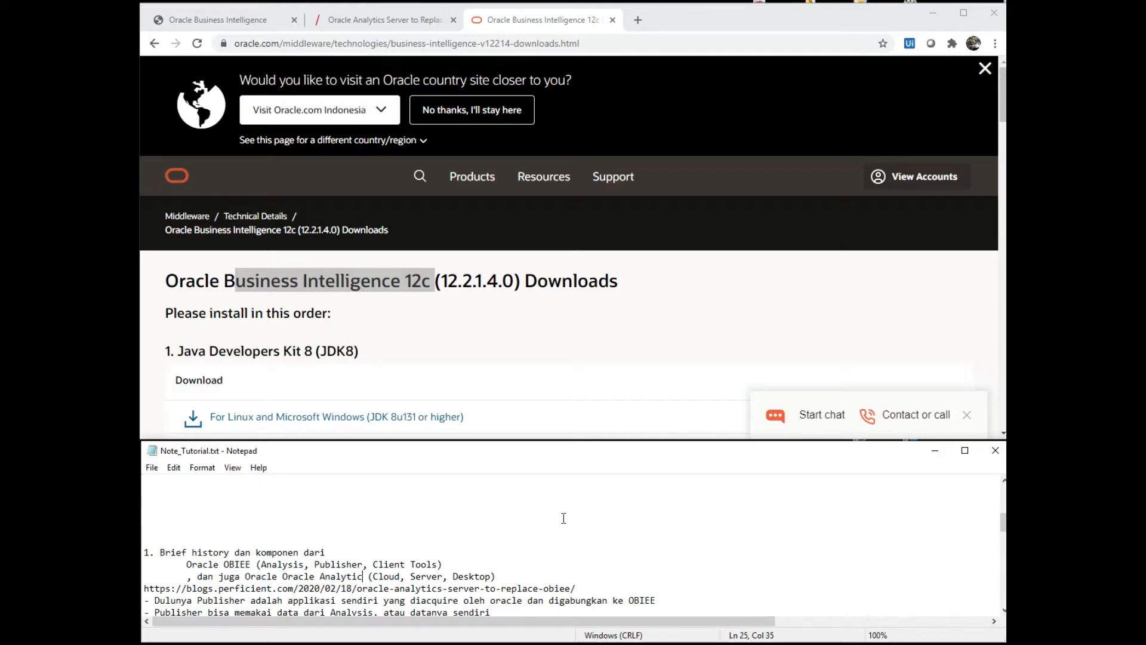
key("shift+Right")
key("shift+Right")
key("shift+Right")
key("shift+Right")
key("shift+Right")
key("shift+Right")
key("shift+Right")
key("shift+Right")
key("shift+Right")
key("shift+Right")
key("shift+Right")
key("shift+Right")
key("shift+Right")
key("shift+Right")
key("Right")
key("shift+Right")
key("shift+Right")
key("shift+Right")
key("shift+Right")
key("shift+Right")
key("shift+Right")
key("shift+Right")
key("shift+Left")
key("Up")
key("Home")
key("shift+End")
key("shift+Home")
key("shift+End")
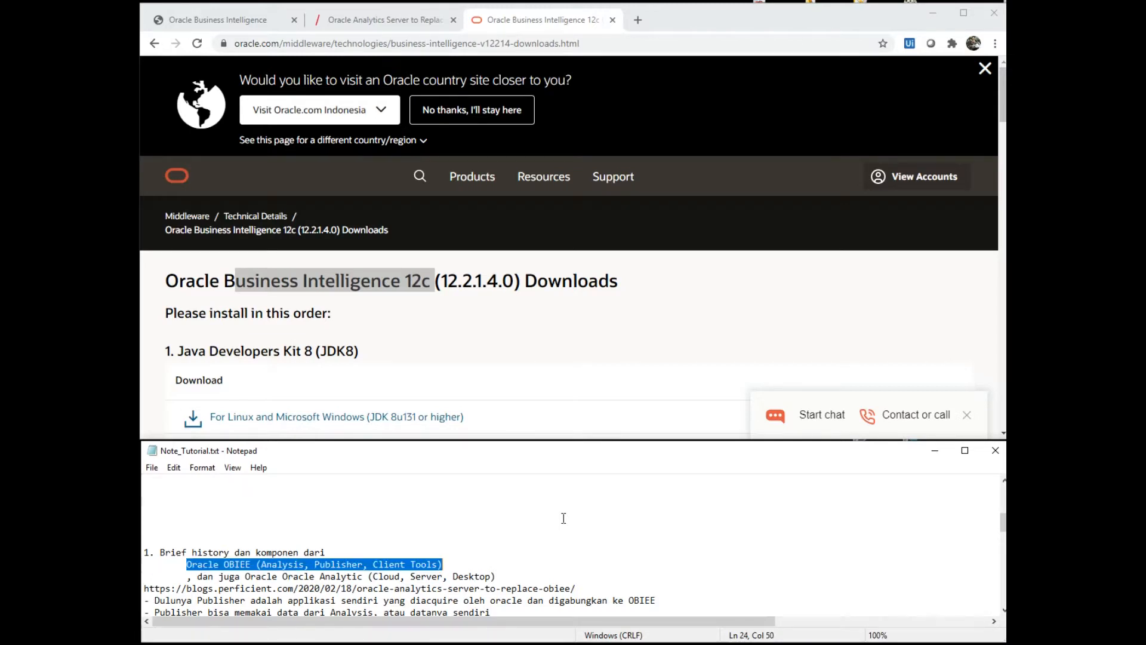
key("Down")
key("Left")
key("Left")
key("Left")
key("Left")
key("Left")
key("Left")
key("Left")
key("Left")
key("Left")
key("Left")
key("Left")
key("Left")
key("Left")
key("Left")
key("Left")
key("Left")
key("Left")
key("Left")
key("Left")
key("Left")
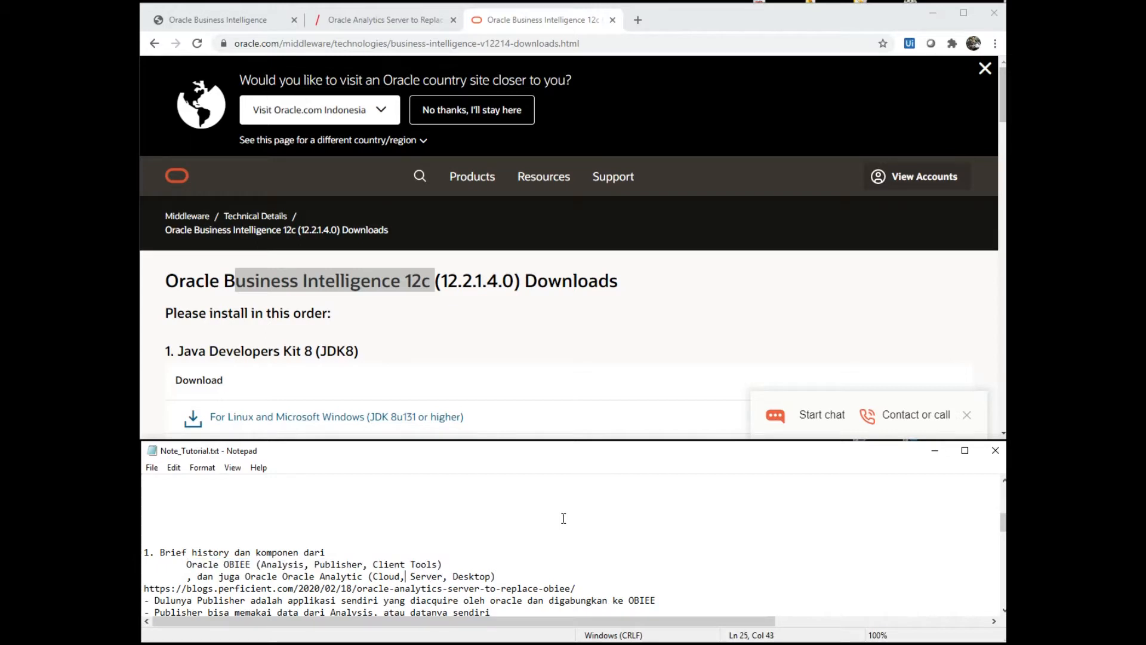
key("Right")
key("Right")
key("Right")
key("Right")
key("Right")
key("Right")
key("Right")
key("Right")
key("Right")
key("Right")
key("Right")
key("Right")
key("Right")
key("Right")
key("shift+Right")
key("shift+Right")
key("shift+Right")
key("shift+Right")
key("shift+Right")
key("shift+Right")
key("shift+Right")
key("Left")
key("Left")
key("Left")
key("Left")
key("End")
key("shift+Left")
key("shift+Left")
key("shift+Left")
key("shift+Left")
key("shift+Left")
key("shift+Left")
key("shift+Left")
key("shift+Left")
key("shift+Left")
key("shift+Right")
key("shift+Right")
key("Home")
key("shift+End")
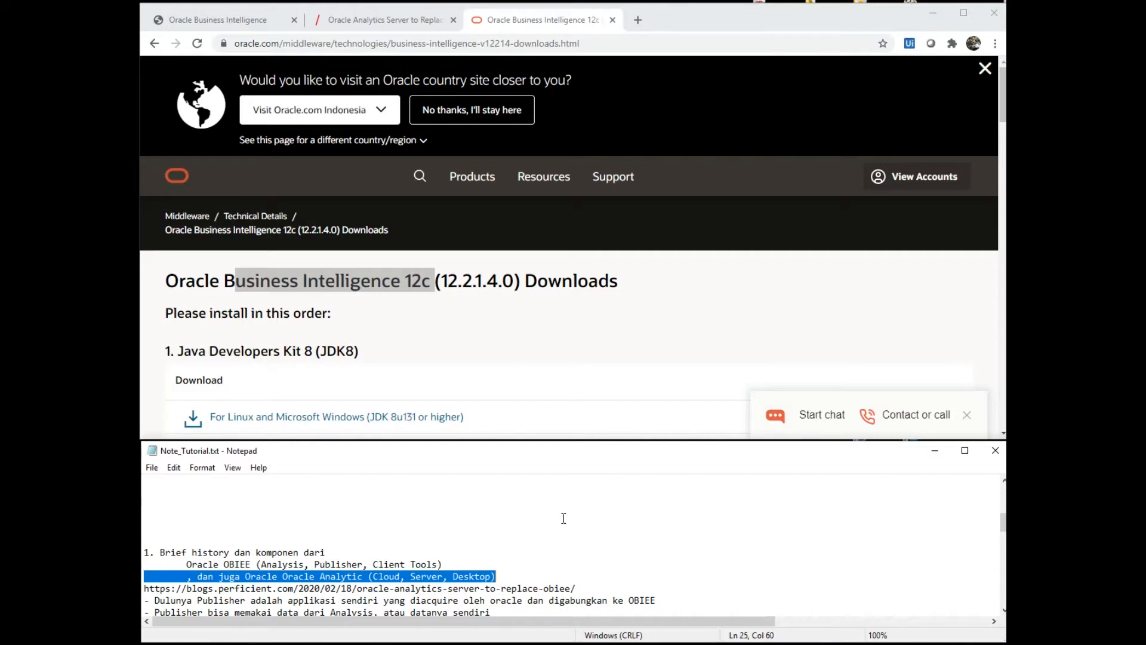
key("Home")
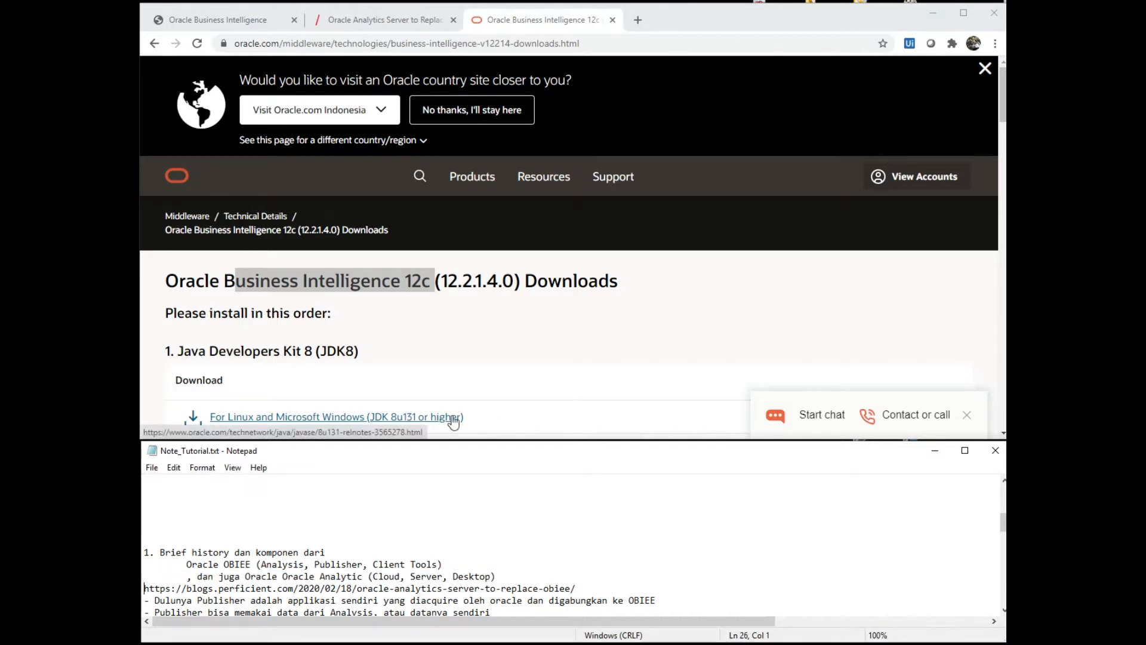
- Highlight the blog URL, then view the Oracle Analytics Server article and highlight its title and opening paragraph
key("shift+End")
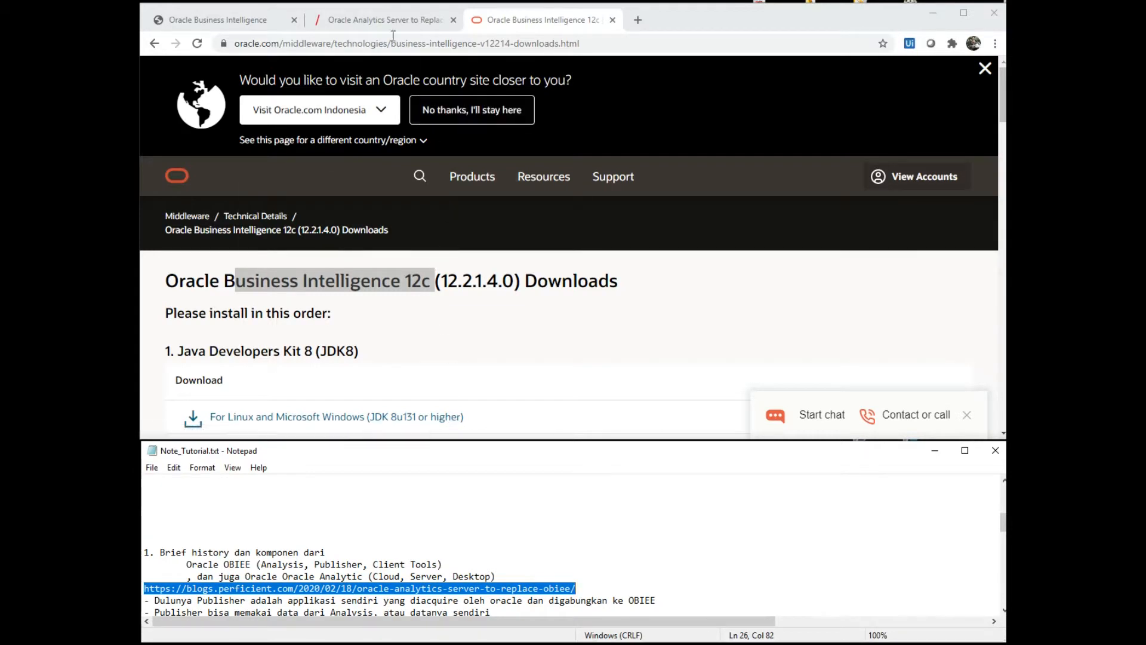
left_click(359, 18)
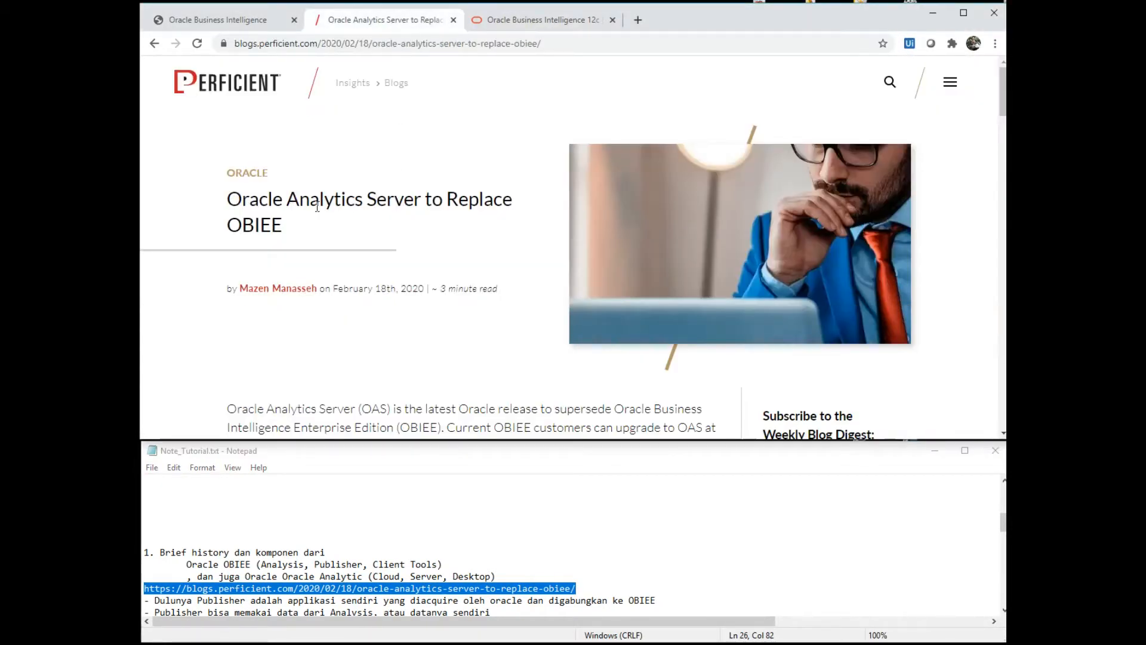
left_click_drag(299, 203, 483, 198)
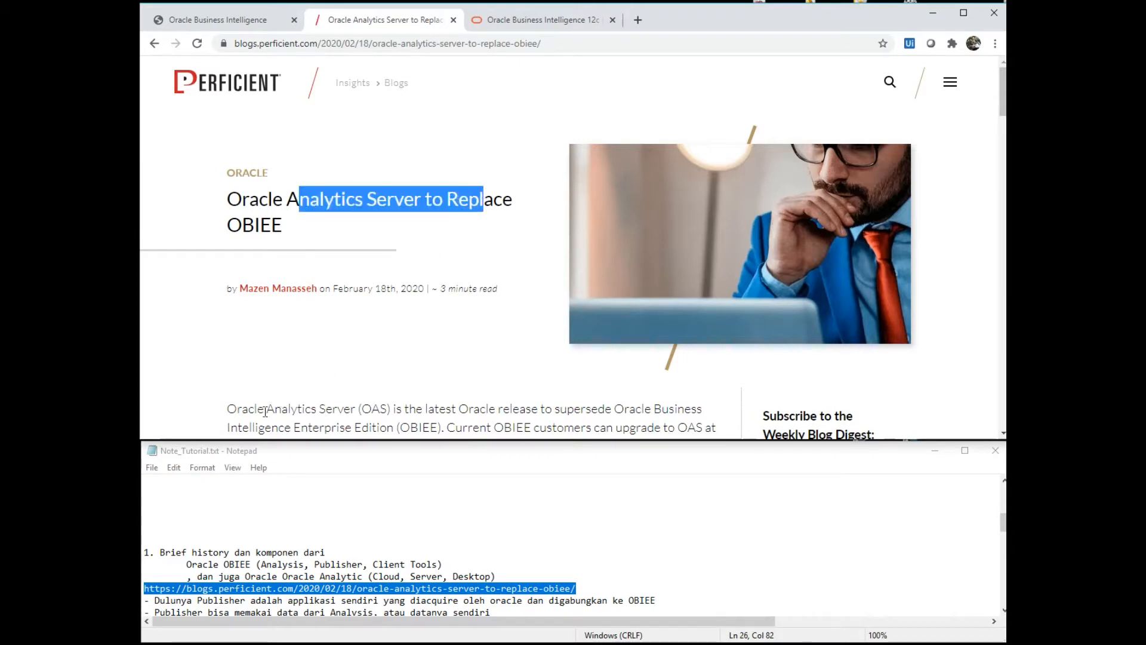
left_click_drag(255, 411, 691, 409)
left_click_drag(417, 430, 452, 436)
left_click(407, 399)
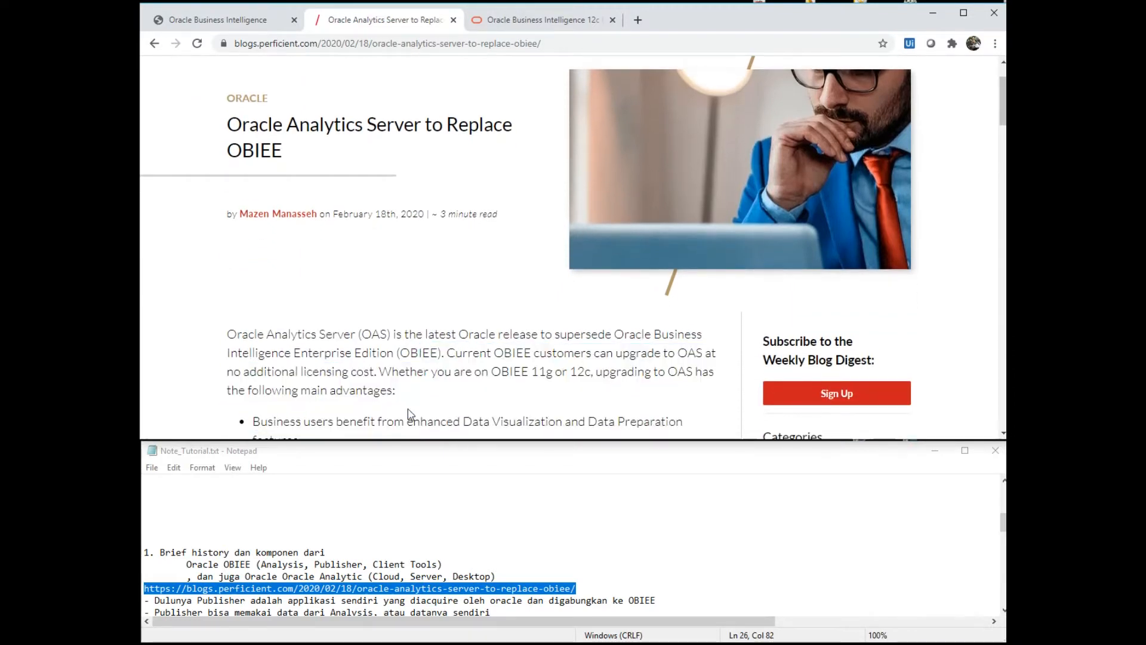
- Back in the notes, highlight the Brief history heading, then move down to the Oracle downloads URL line
left_click(216, 589)
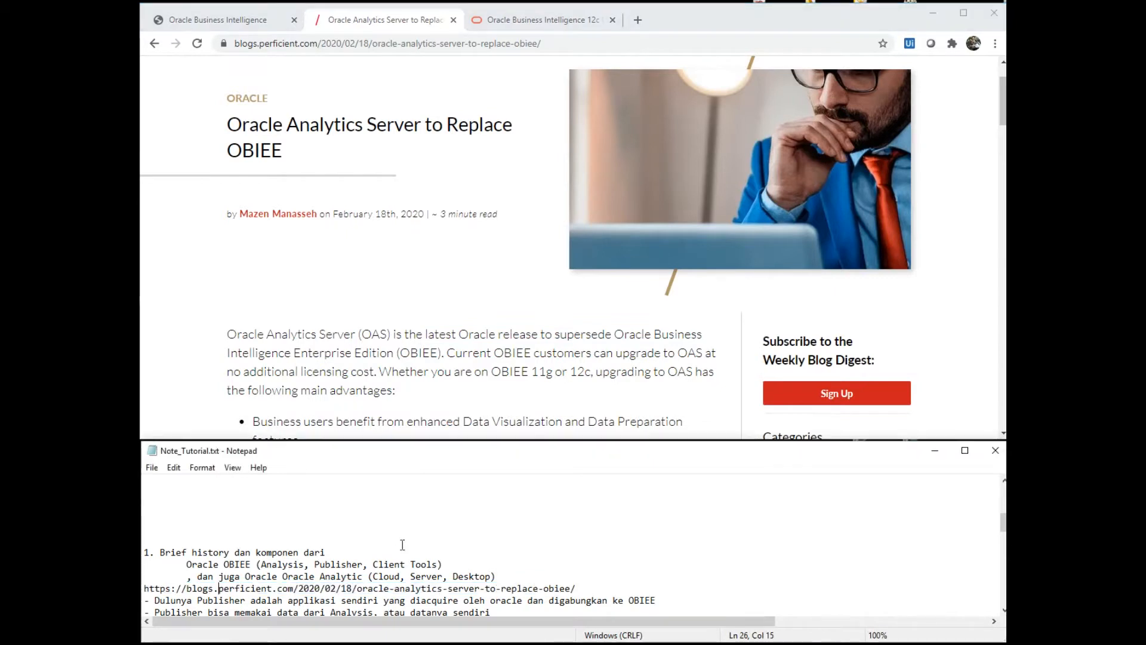
key("Down")
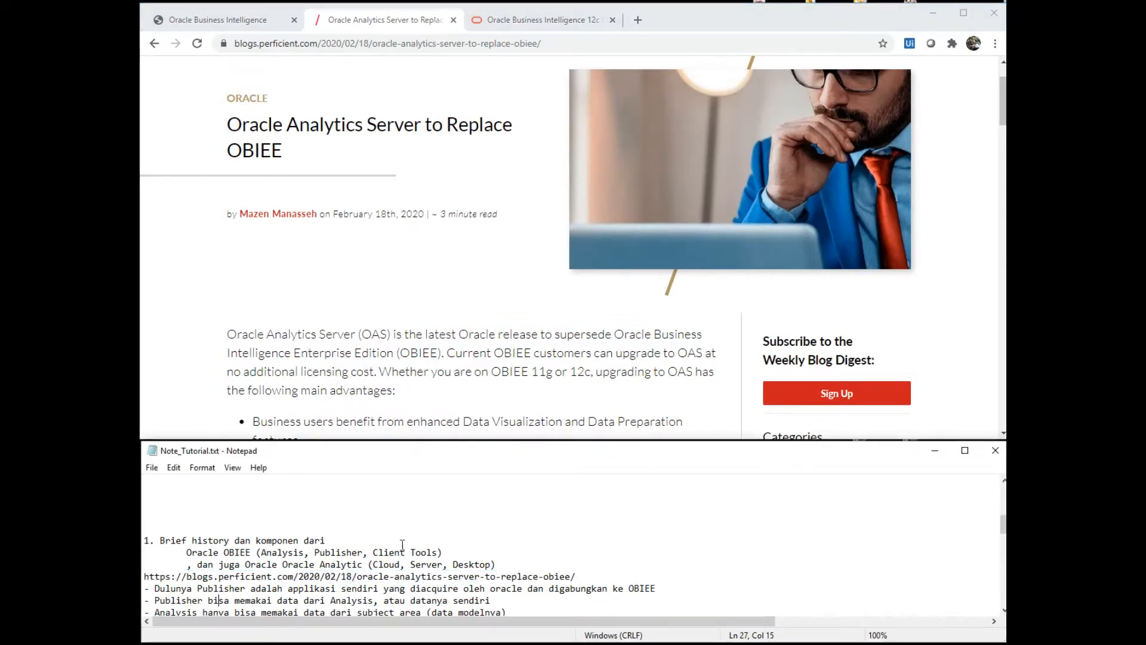
key("Down")
key("Down")
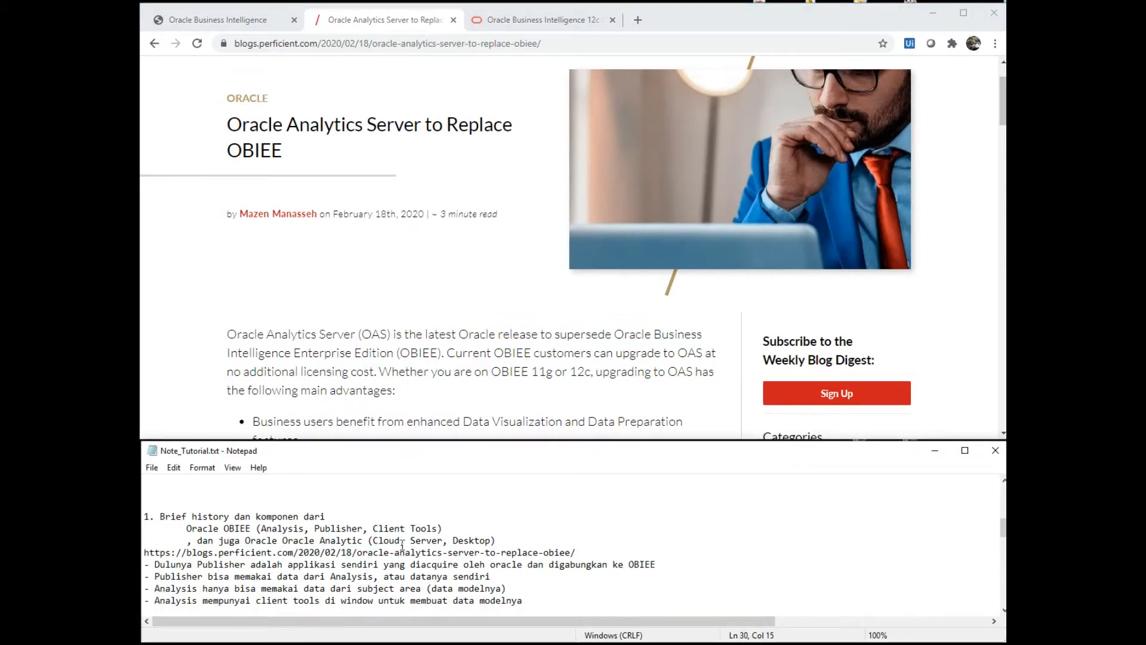
key("Down")
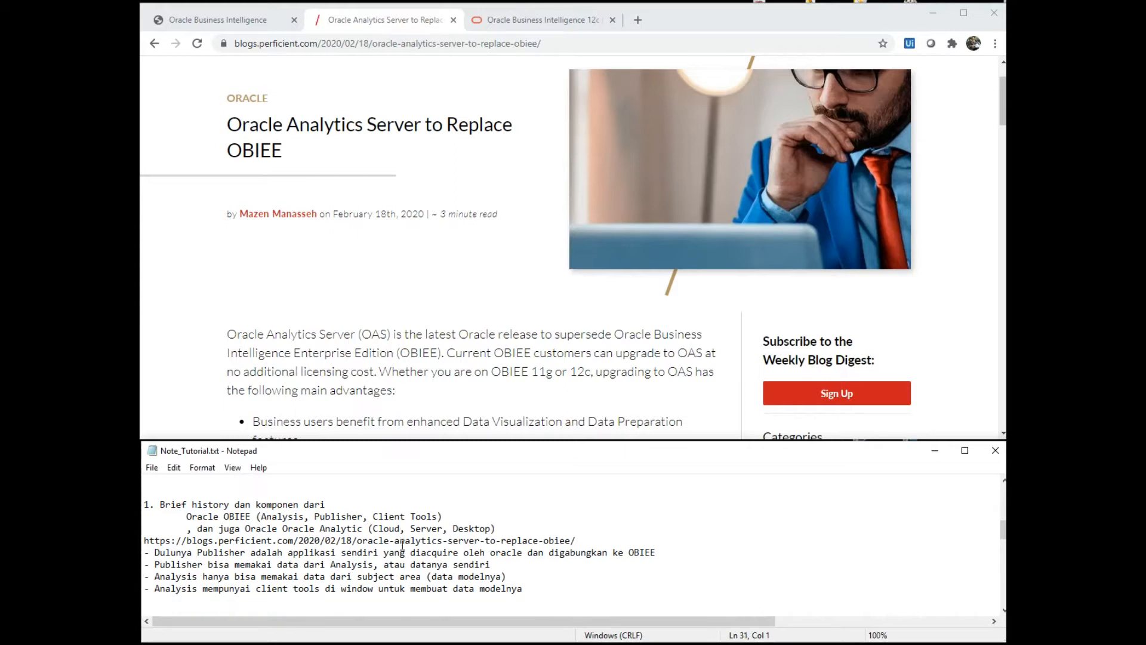
key("Up")
key("Up")
key("Up")
key("Up")
key("shift+Down")
key("shift+Down")
key("shift+End")
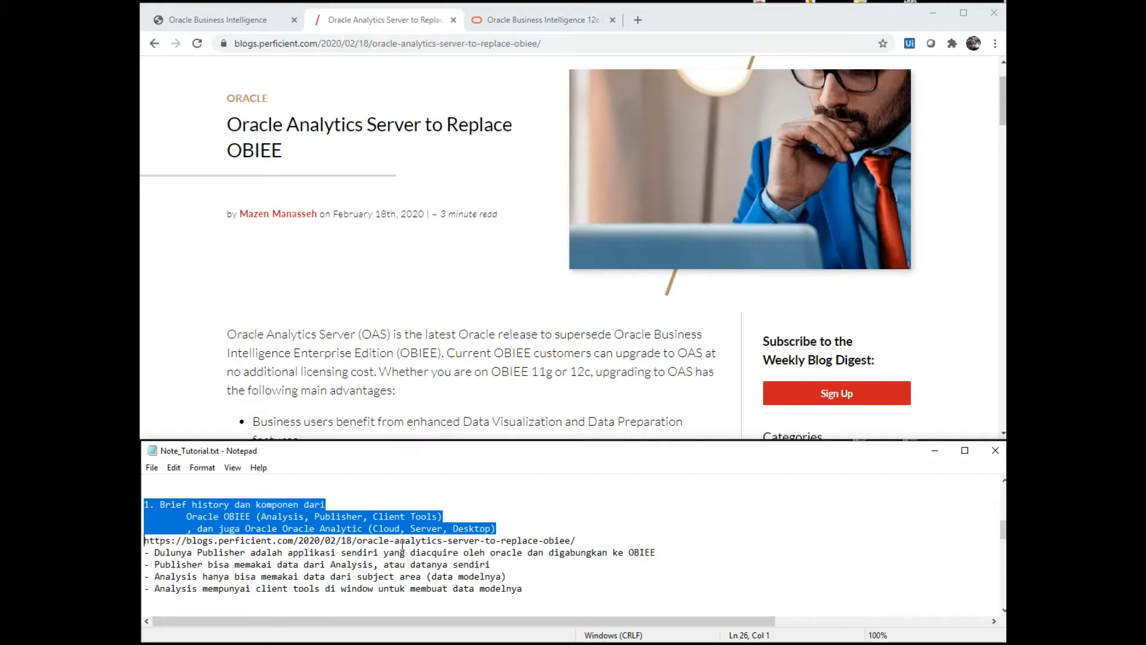
key("Down")
key("Down")
key("Down")
key("Down")
key("Down")
key("Down")
key("Down")
key("Down")
key("Down")
key("Down")
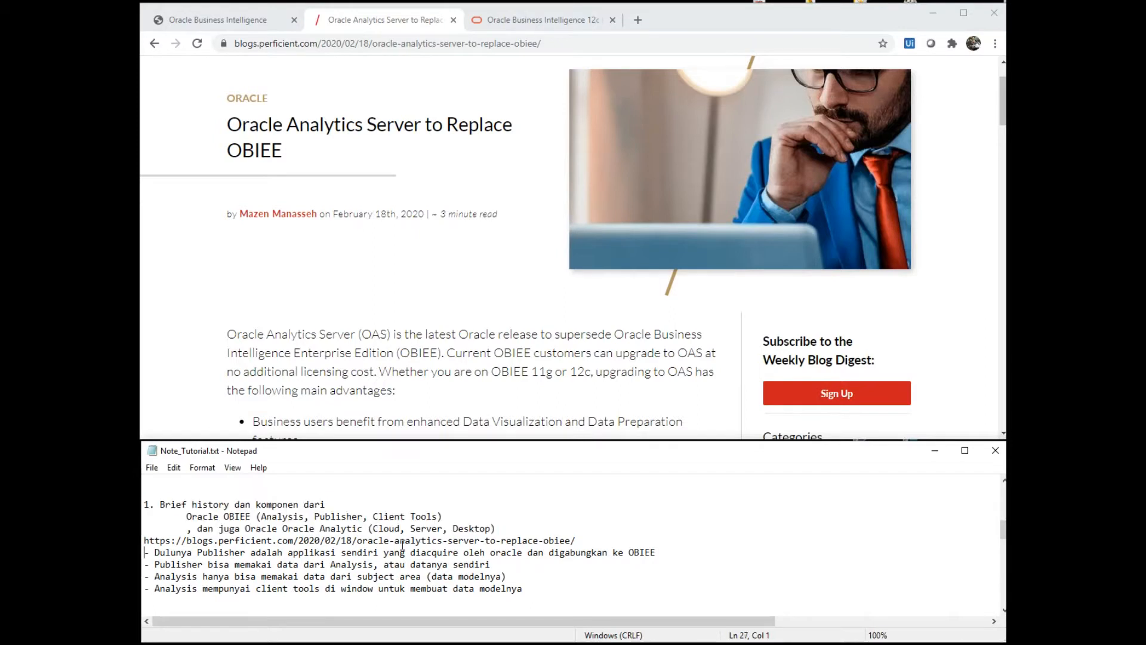
key("Down")
key("Down")
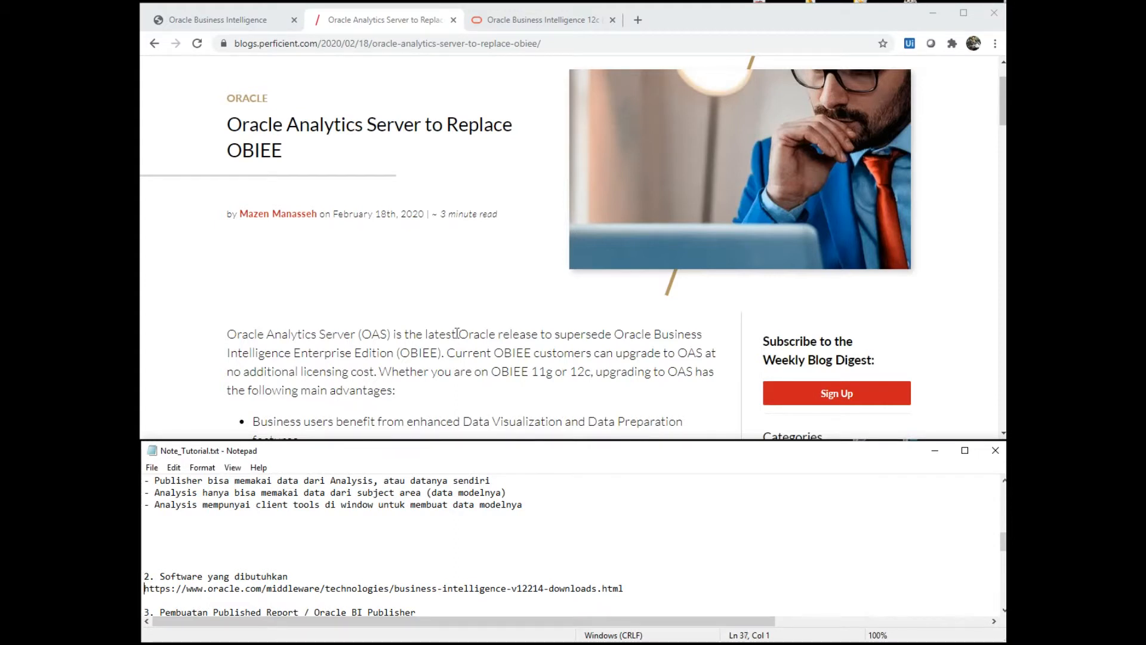
- Highlight the Oracle downloads URL line in the notes
key("shift+End")
key("Home")
key("shift+End")
key("Home")
key("shift+End")
key("Home")
key("shift+End")
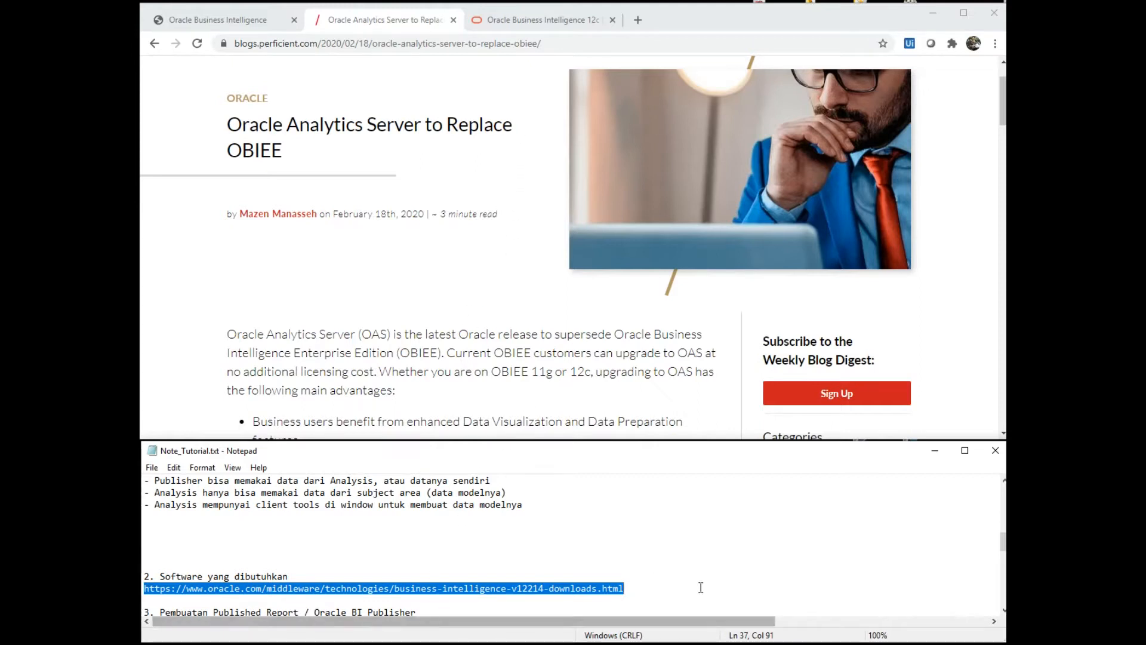
- Switch to the Oracle BI 12c downloads page and highlight its Oracle Business Intelligence 12c heading
left_click(522, 24)
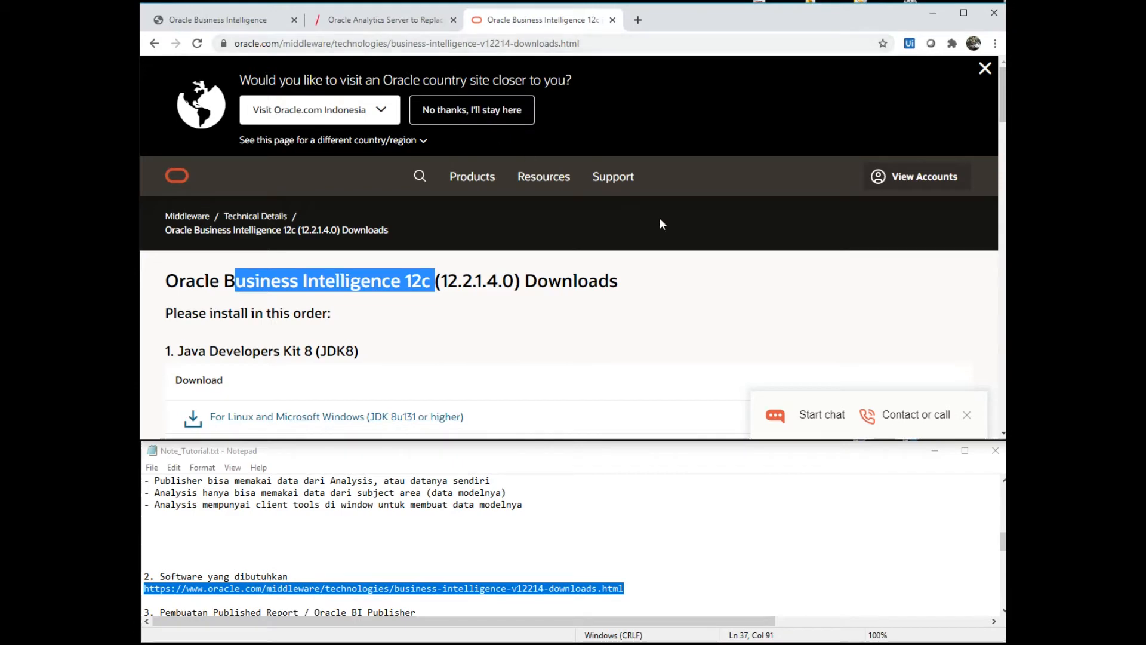
left_click(203, 290)
left_click_drag(166, 282, 430, 281)
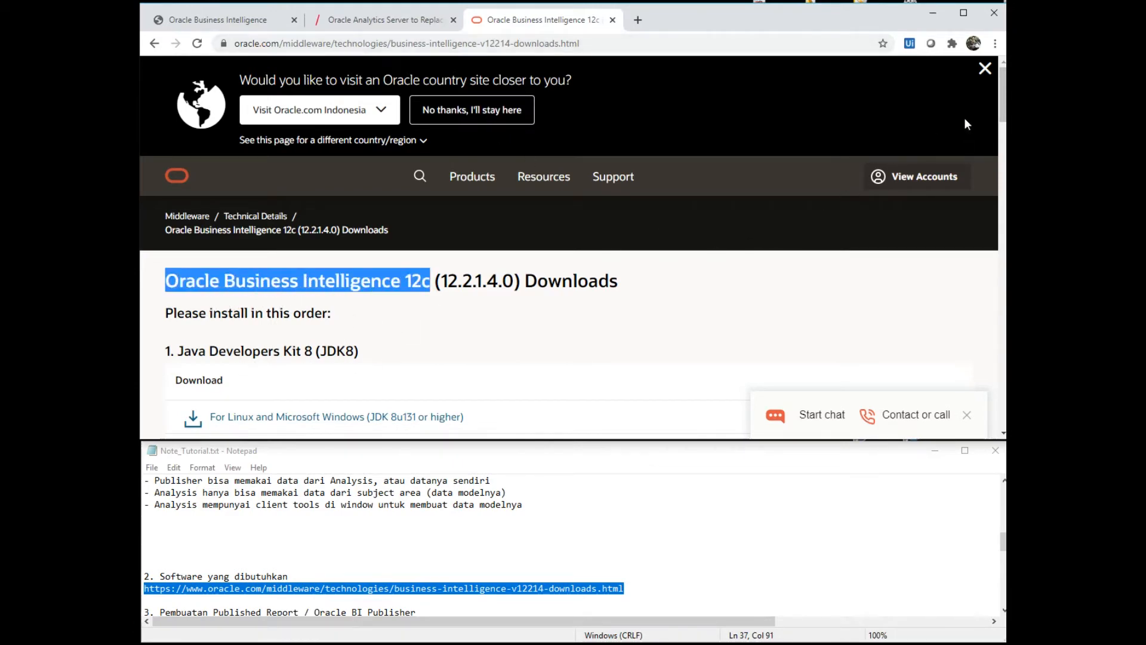
left_click_drag(1003, 97, 1004, 130)
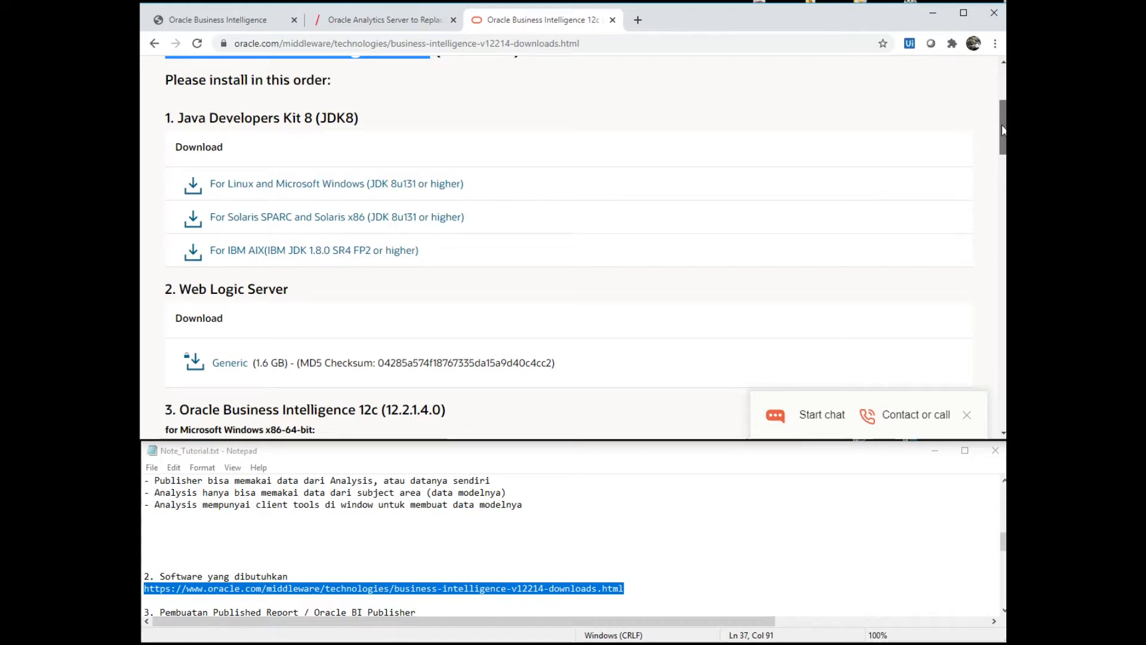
scroll(1002, 132, "down", 1)
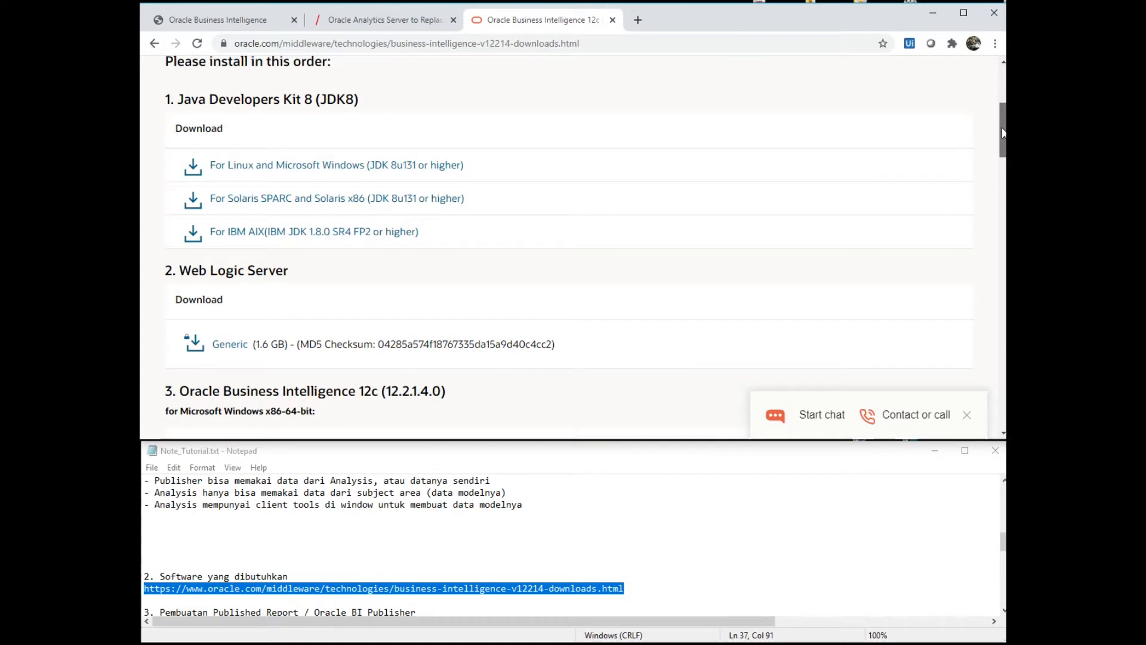
scroll(1003, 133, "down", 4)
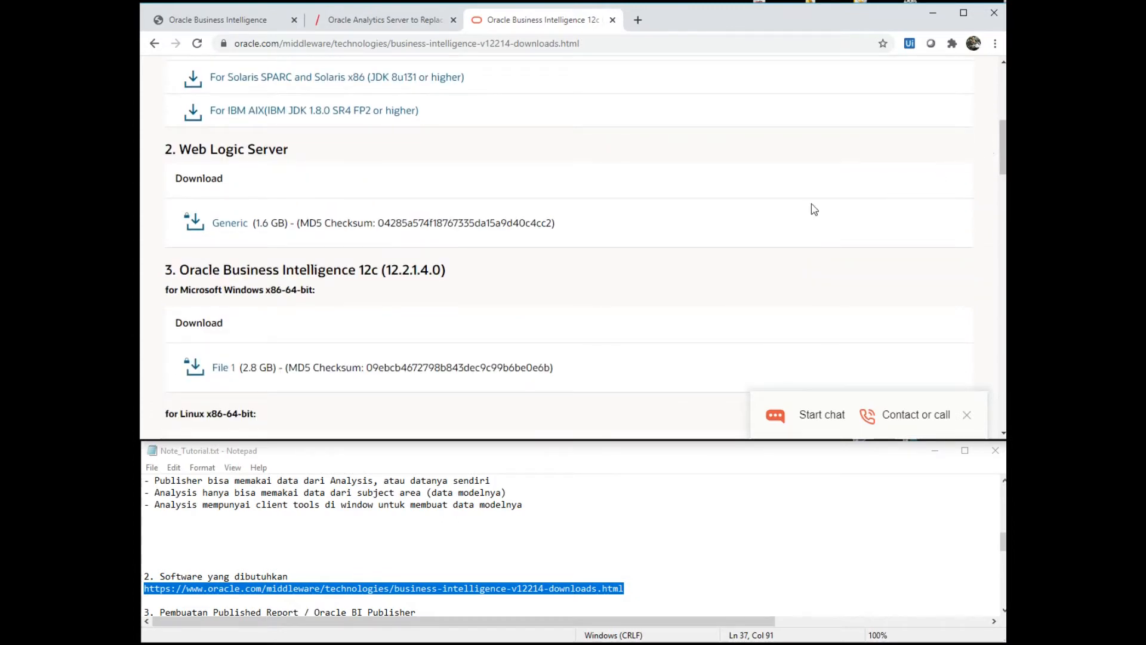
- Scroll to the Developer Client Tool entry and highlight its heading and included component names
left_click_drag(193, 270, 401, 270)
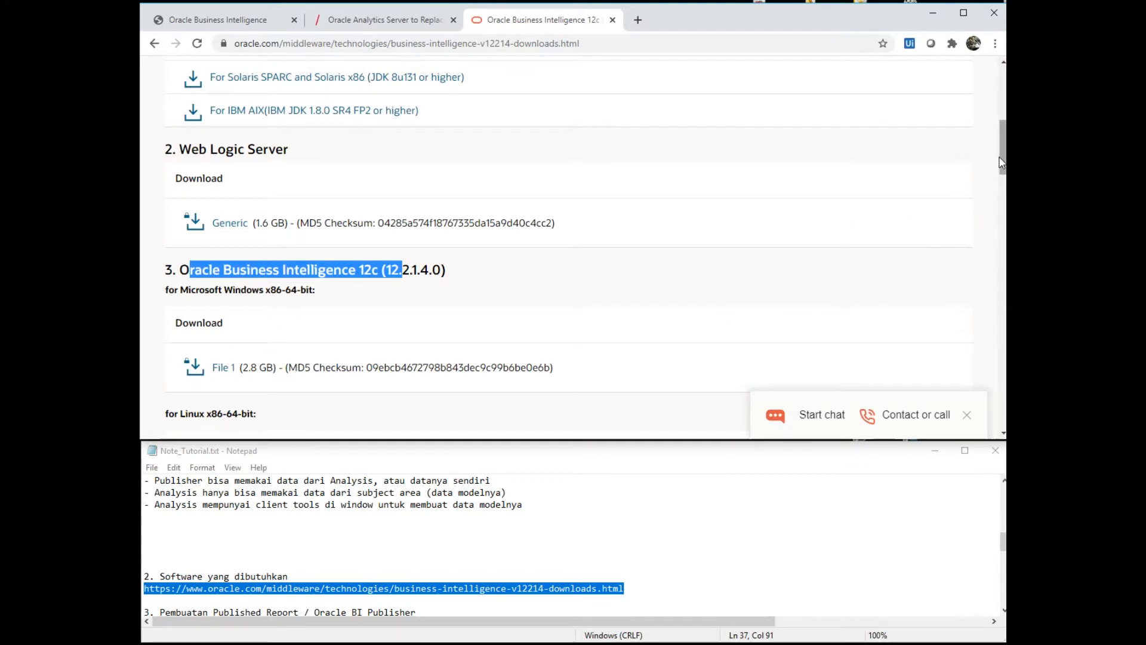
left_click_drag(1002, 157, 972, 294)
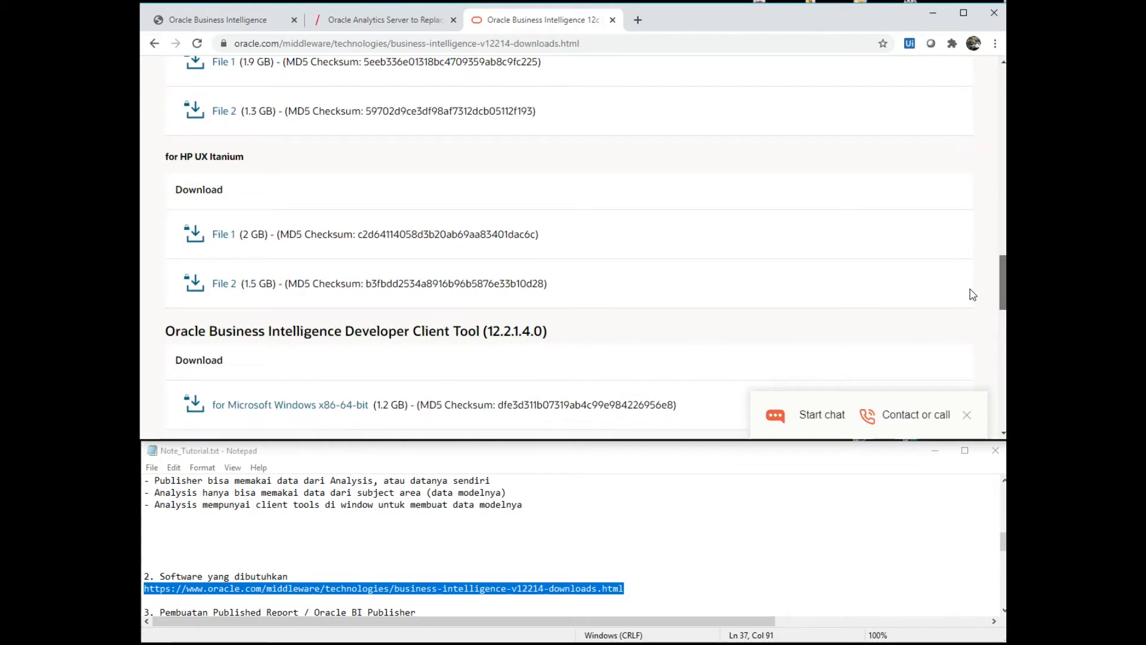
left_click_drag(327, 333, 480, 332)
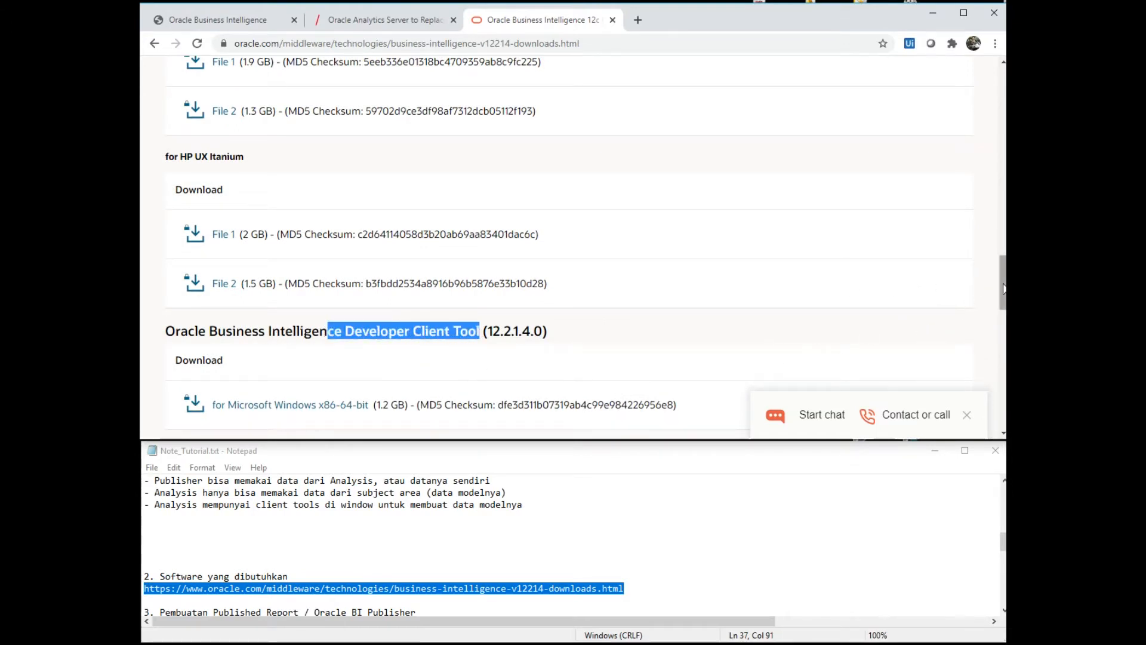
left_click_drag(1002, 290, 995, 361)
left_click_drag(182, 159, 381, 222)
left_click(340, 222)
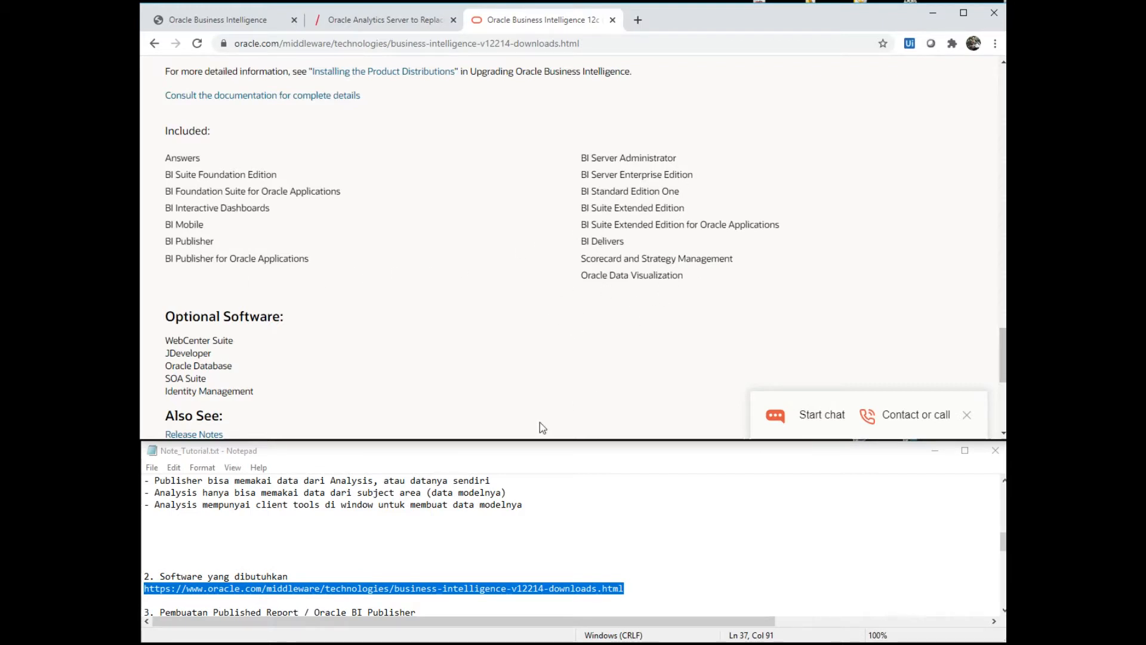
- Move to the analytics address line in the notes, then switch to the Oracle BI sign-in page
left_click(313, 560)
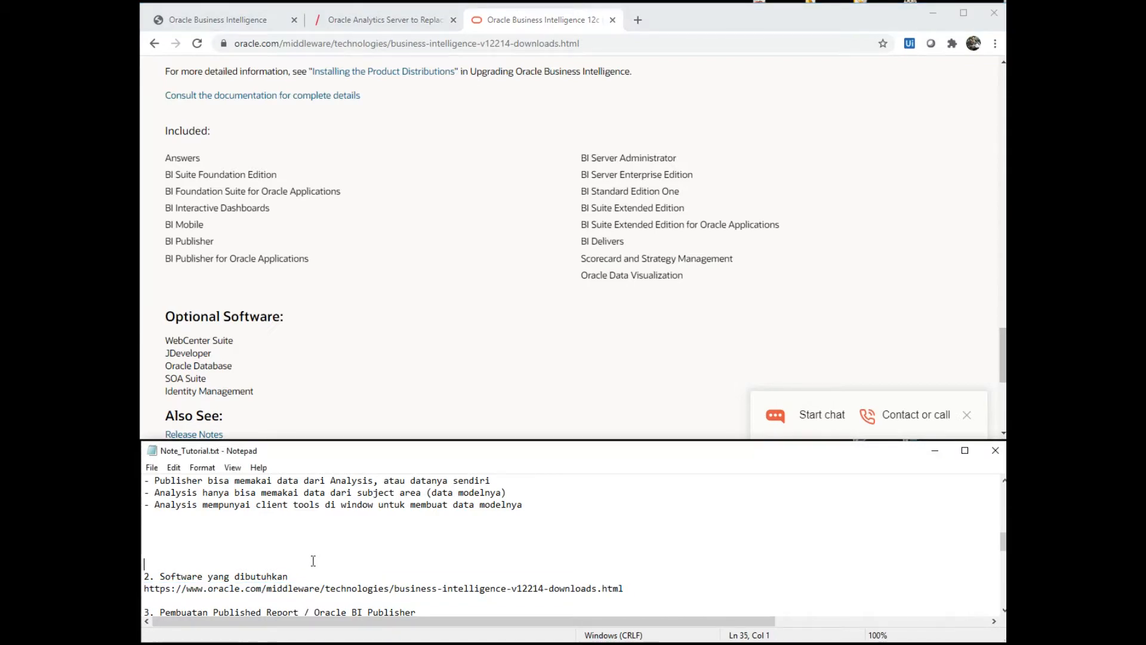
key("Down")
key("Down")
key("Down")
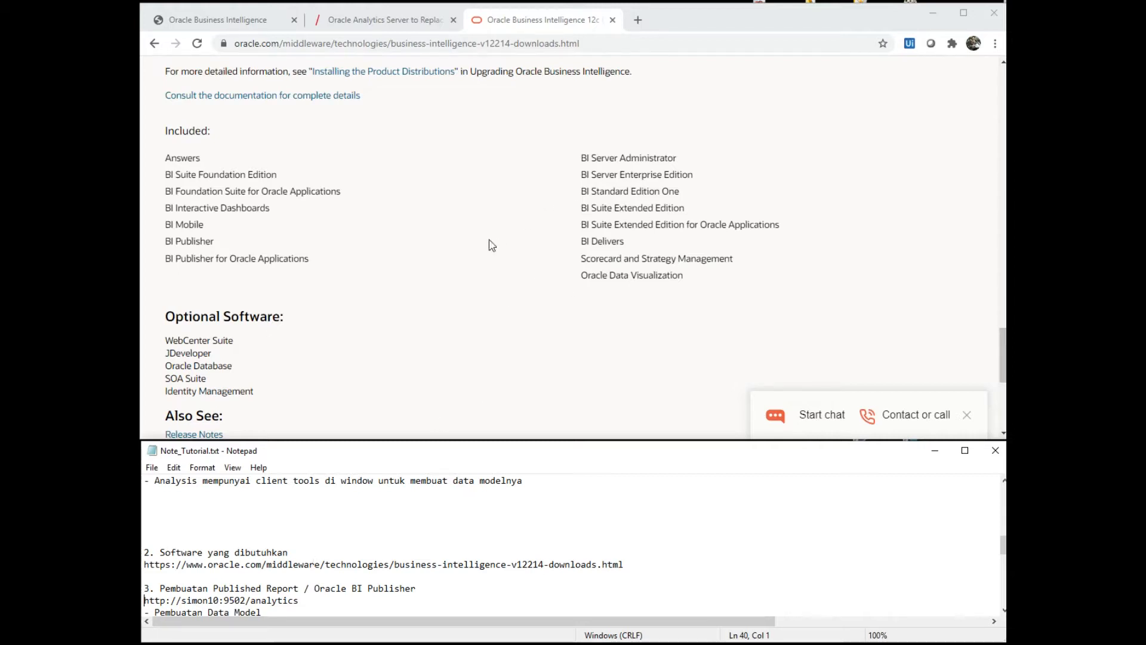
left_click(251, 34)
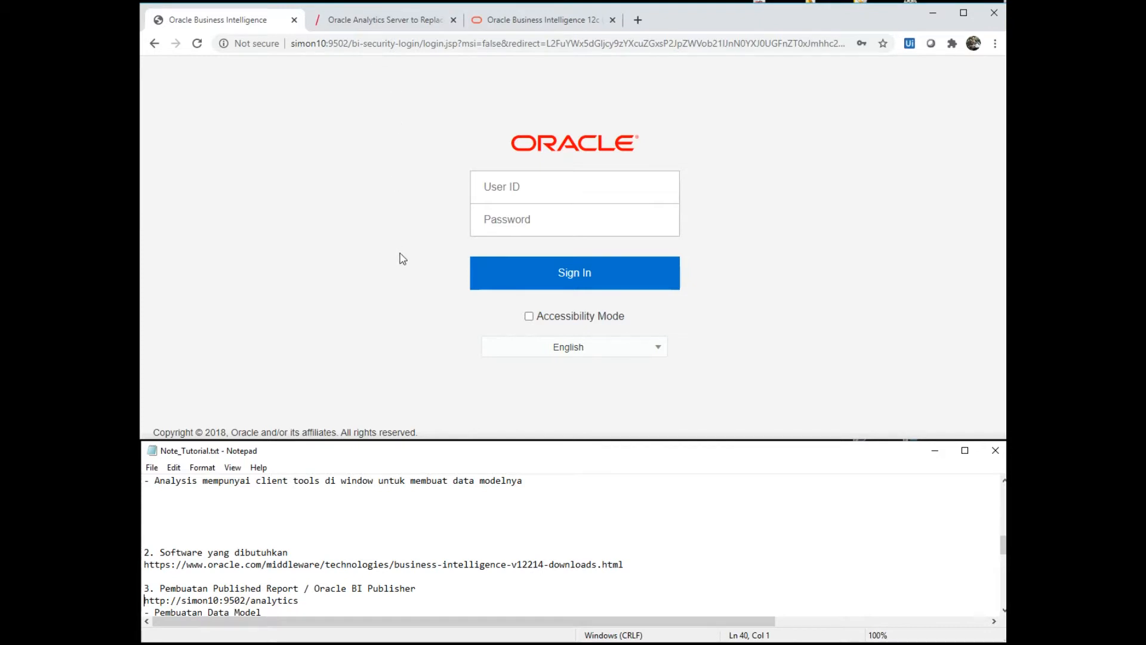
- Sign in to Oracle BI using the saved administrator login from the autofill suggestions
left_click(541, 203)
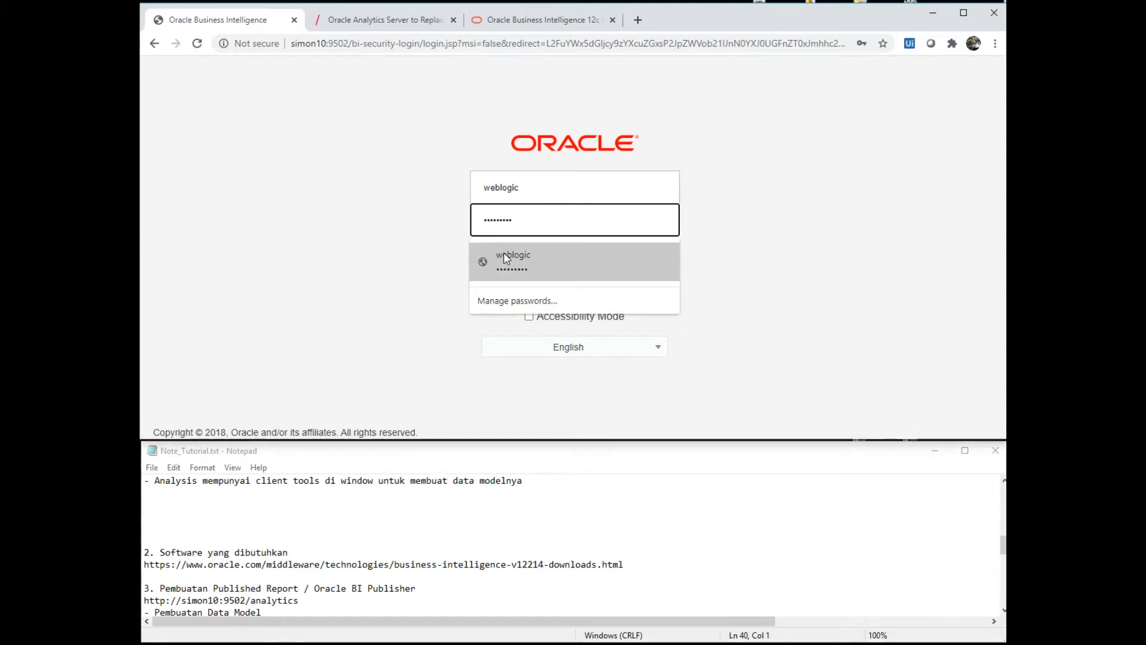
left_click(539, 261)
left_click(528, 275)
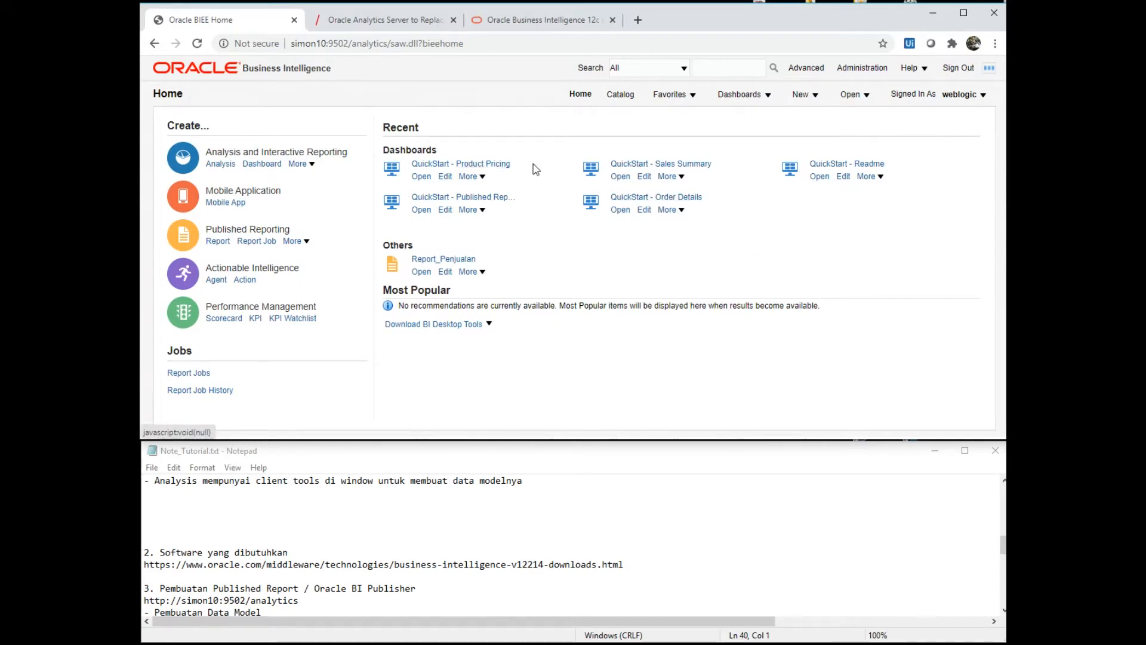
- Open QuickStart - Product Pricing, filter Year to 2008 and 2010, and show Order Details
left_click(440, 168)
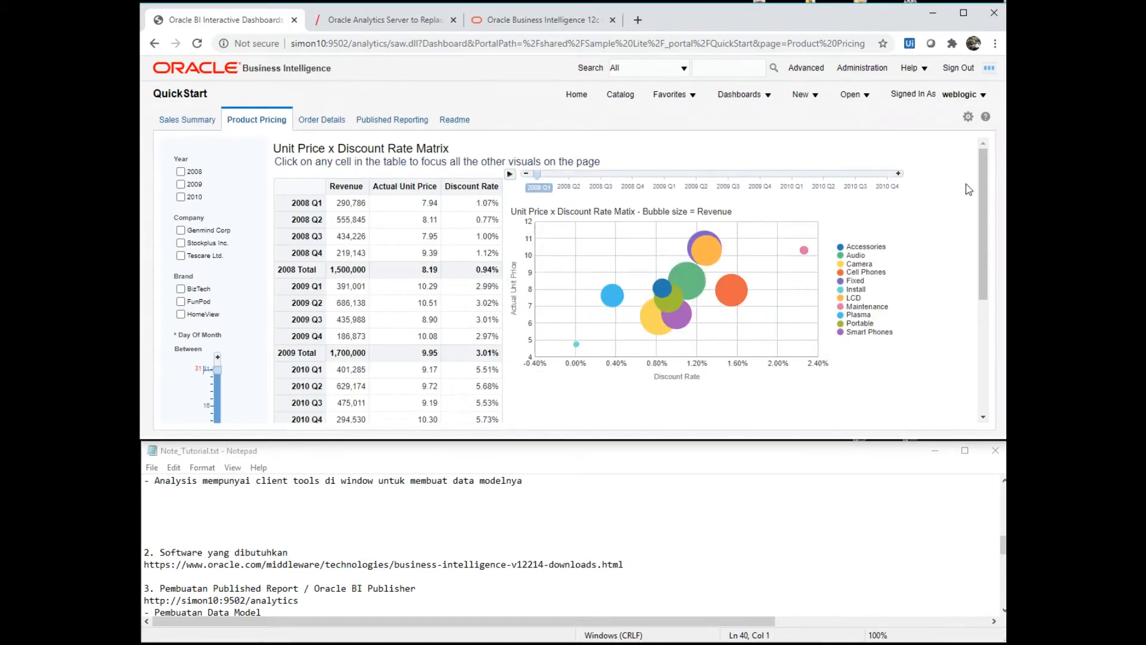
scroll(973, 319, "down", 3)
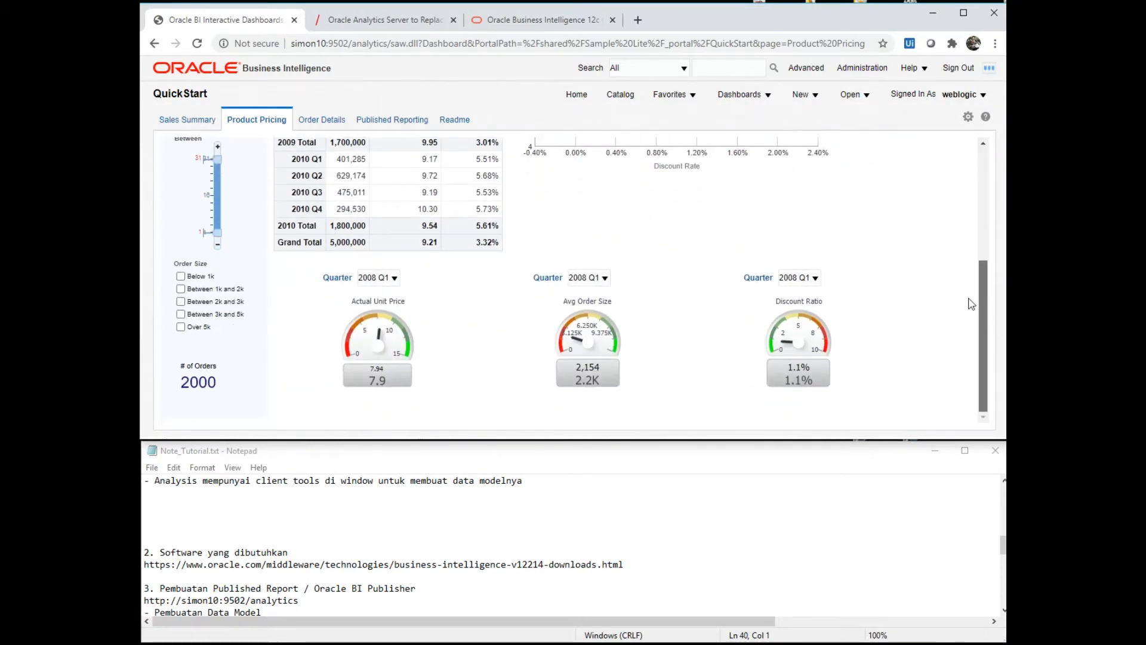
scroll(971, 303, "up", 3)
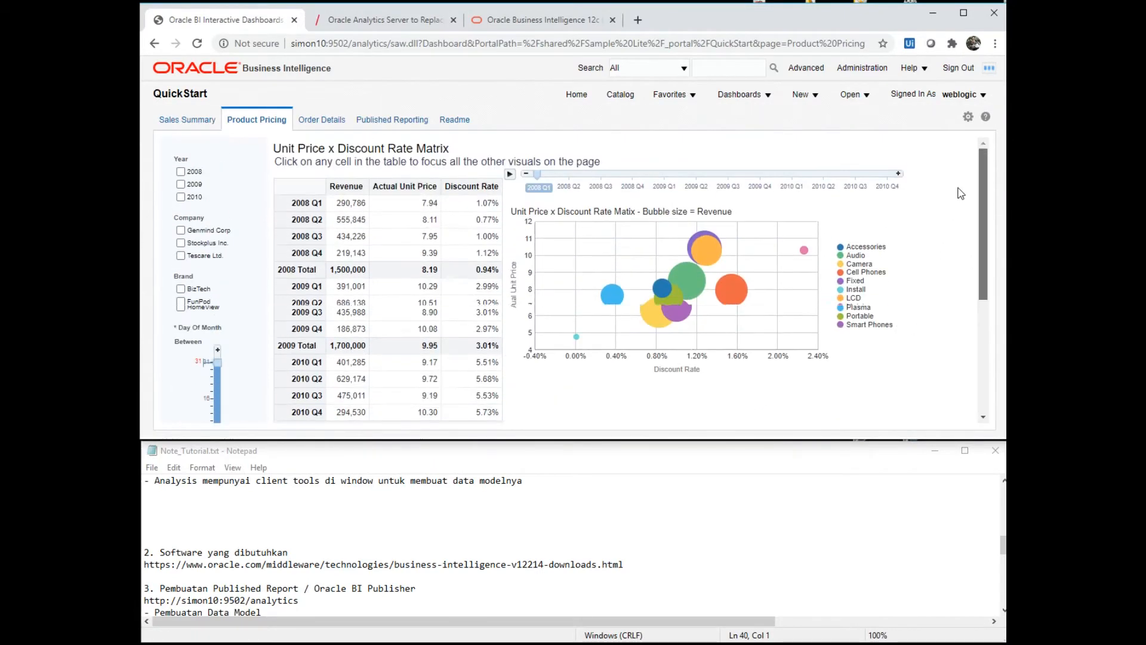
left_click(182, 173)
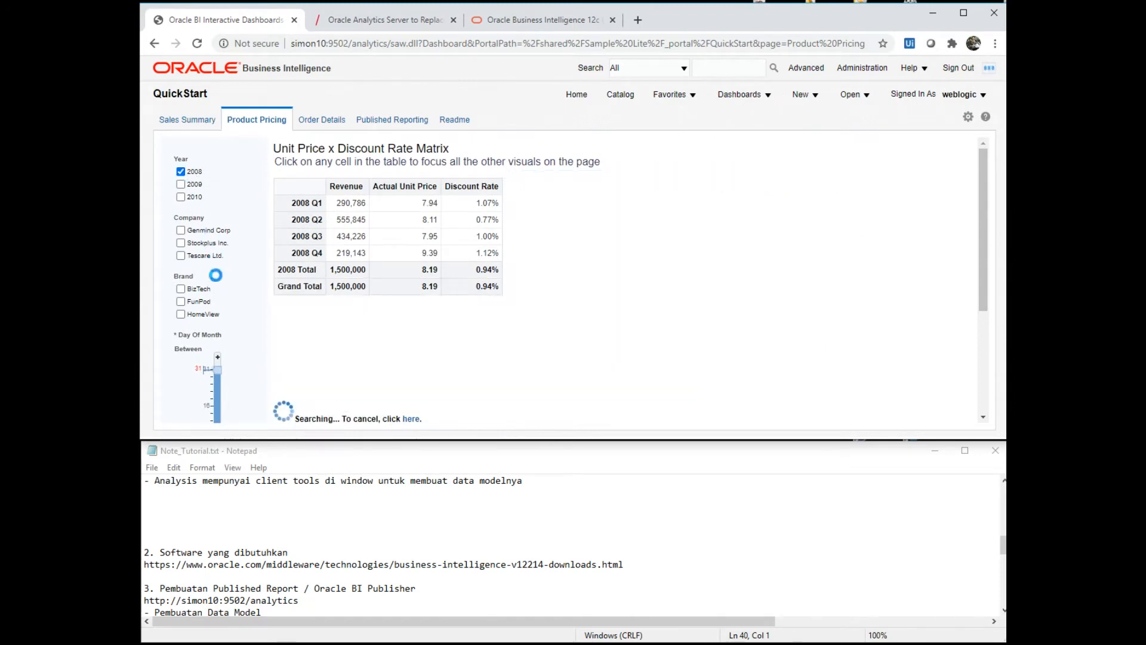
left_click(181, 197)
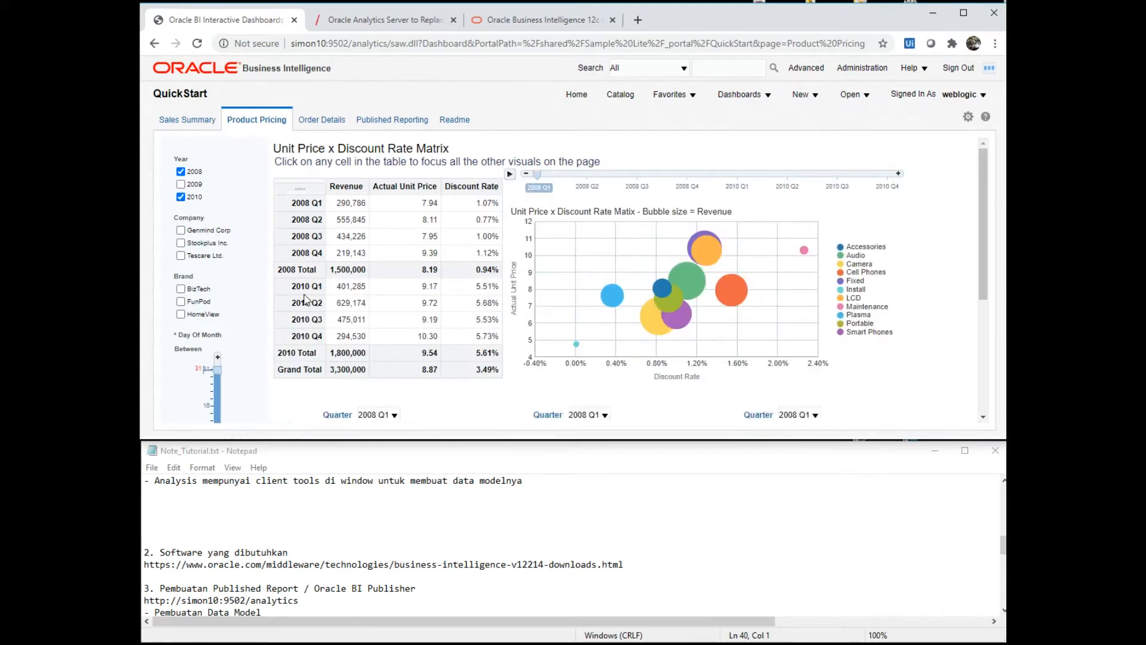
left_click(331, 121)
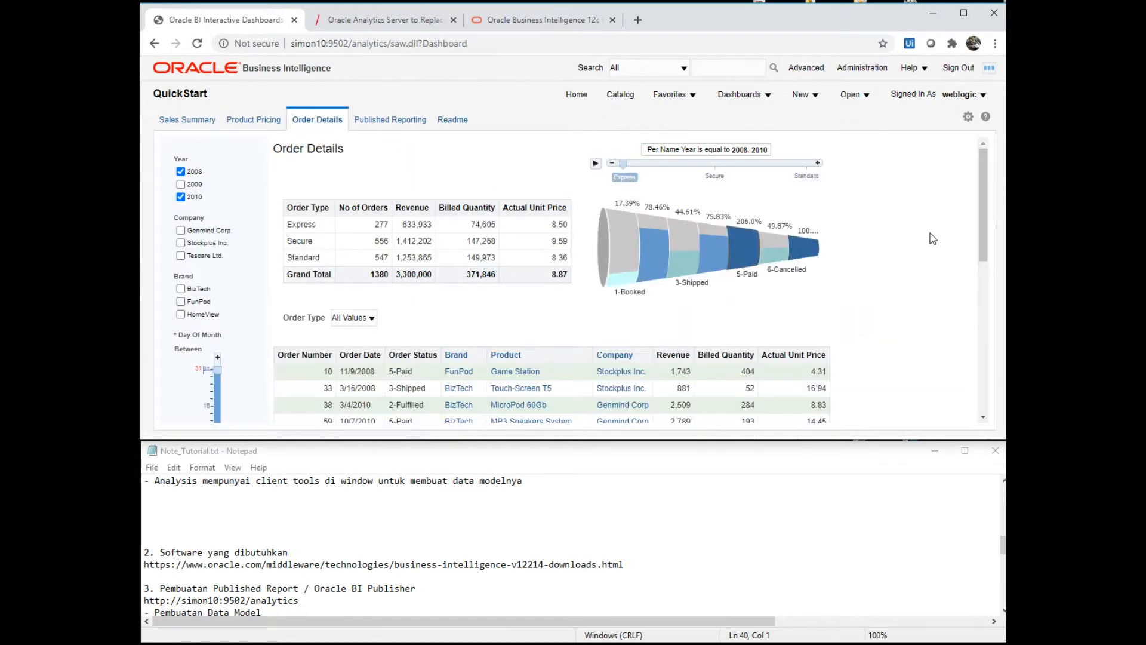
- Open the Published Reporting page and refresh the Sales Summary report
left_click_drag(988, 216, 1000, 237)
left_click(395, 120)
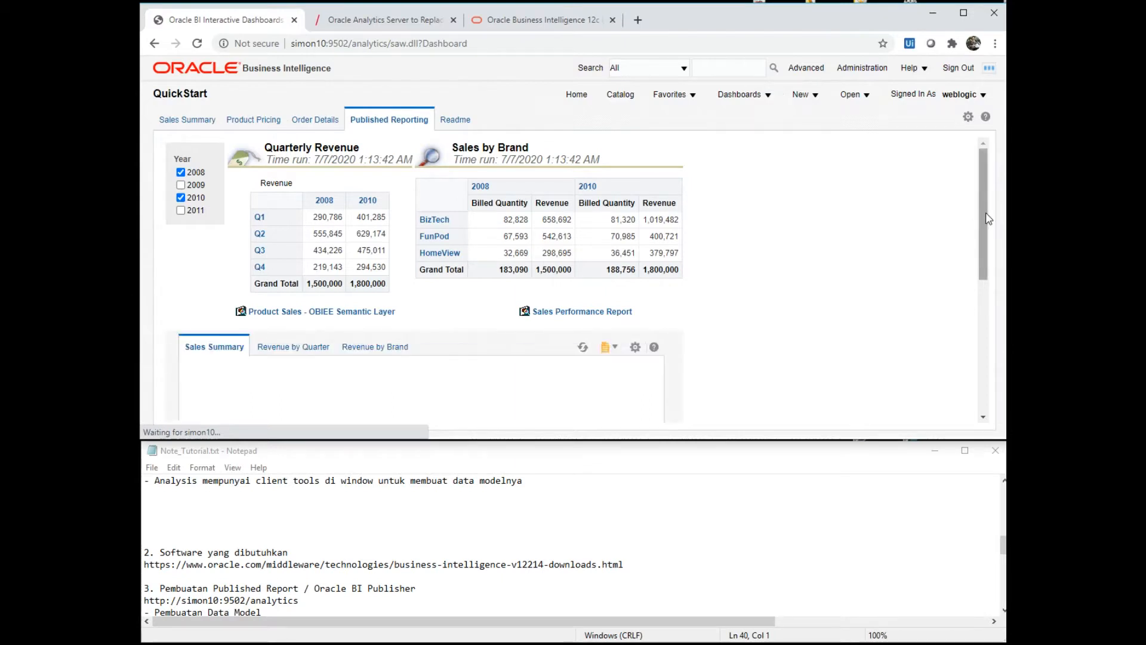
left_click_drag(988, 222, 988, 292)
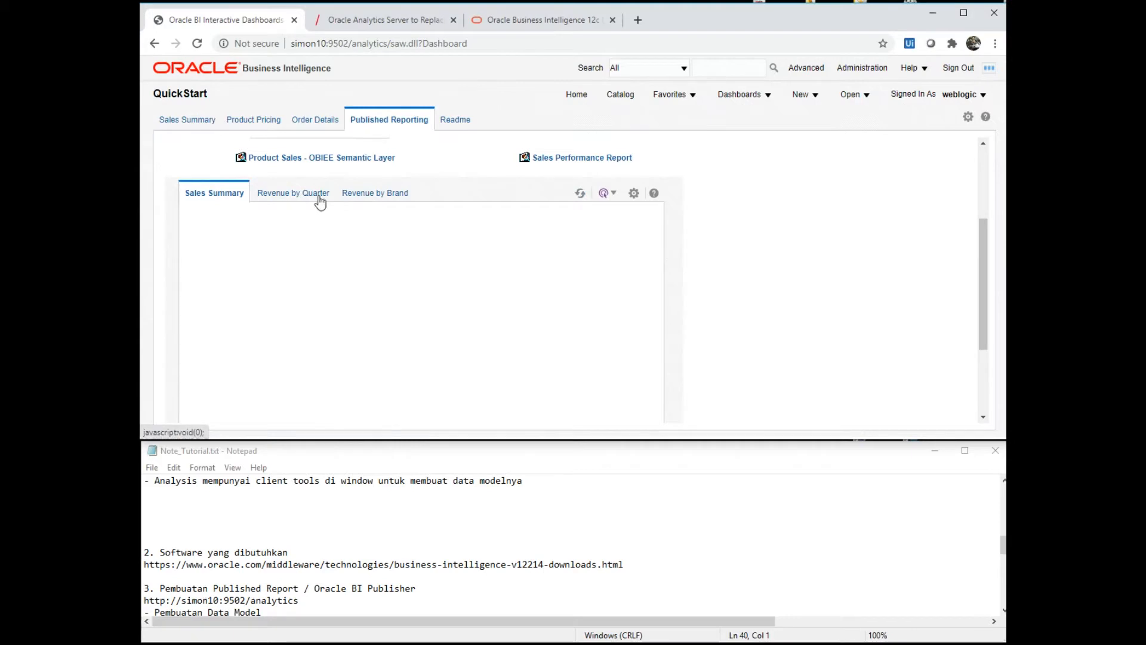
left_click(579, 195)
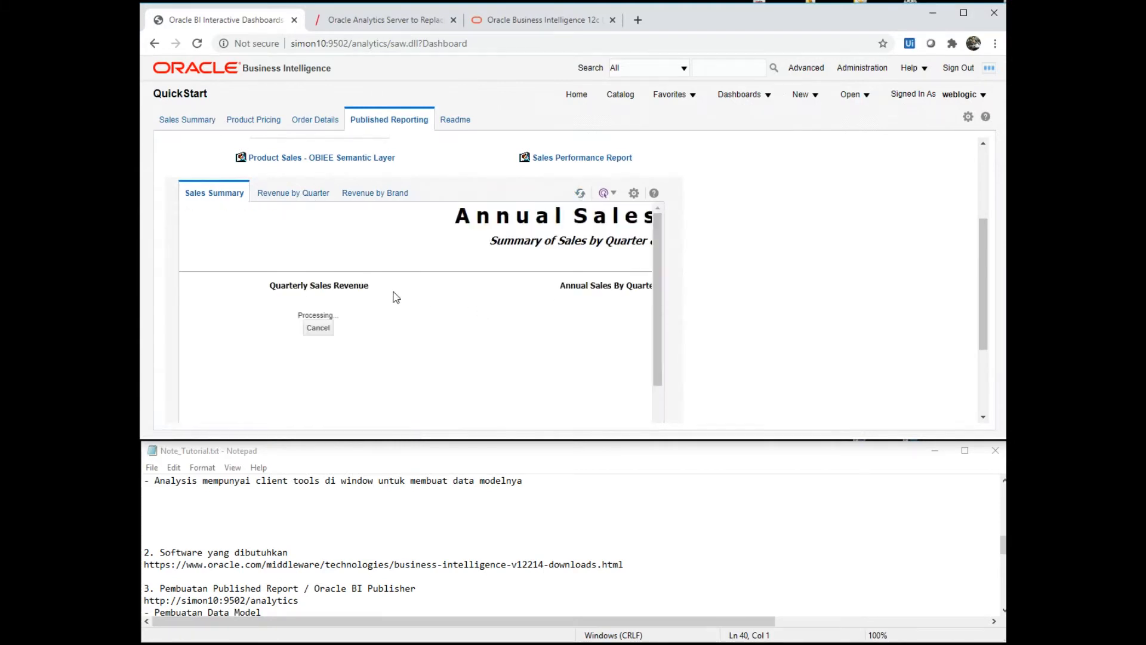
- Browse the report's View Report format and actions menus, then return to the BI Home page
mouse_move(979, 256)
left_mouse_down()
mouse_move(980, 185)
mouse_move(988, 263)
left_mouse_up()
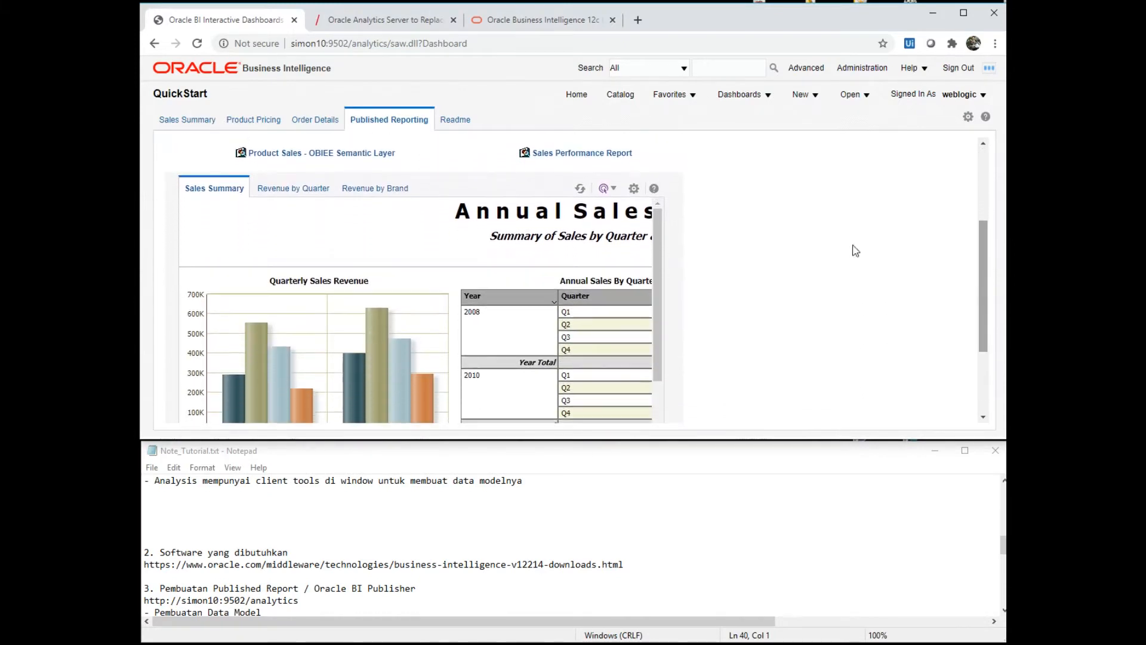
left_click(604, 189)
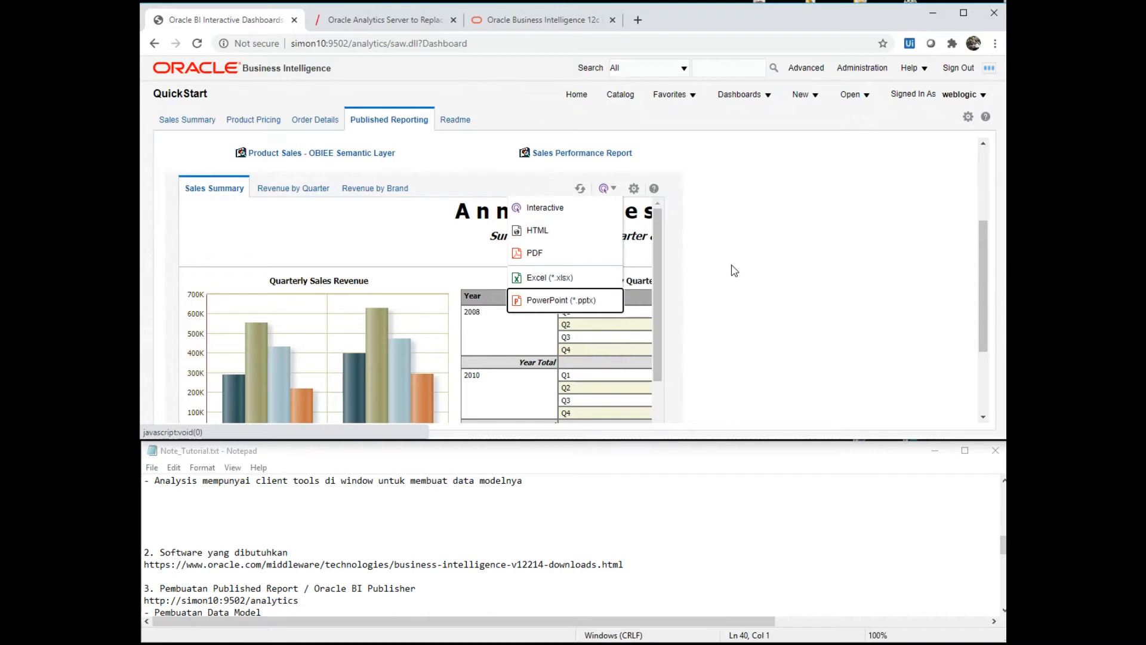
left_click(634, 188)
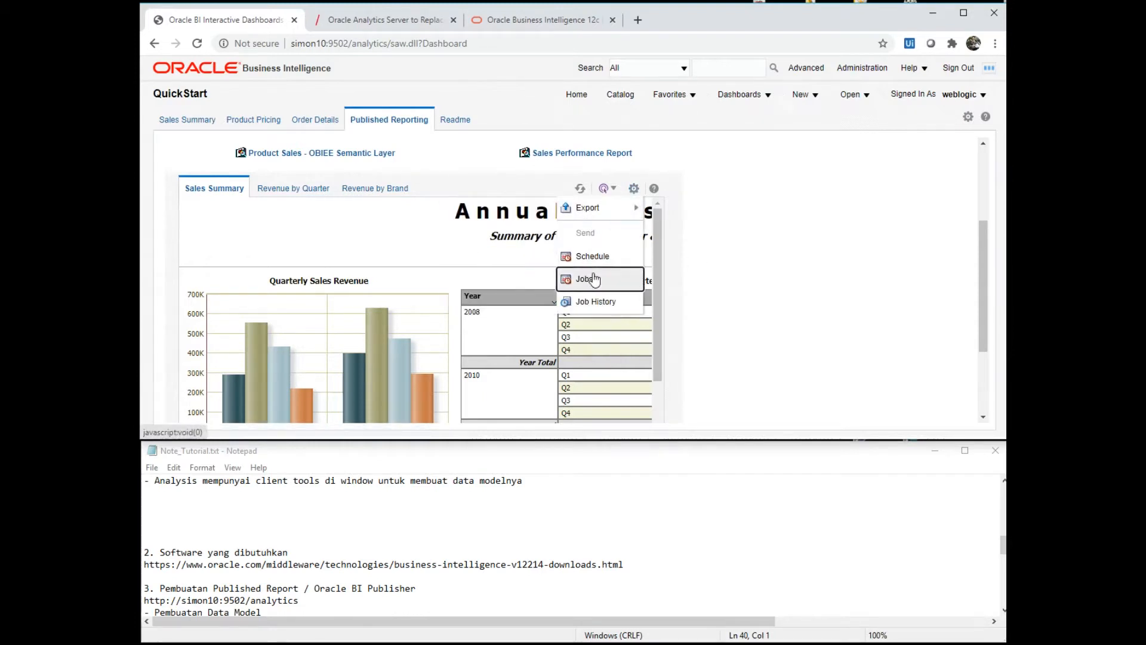
mouse_move(615, 208)
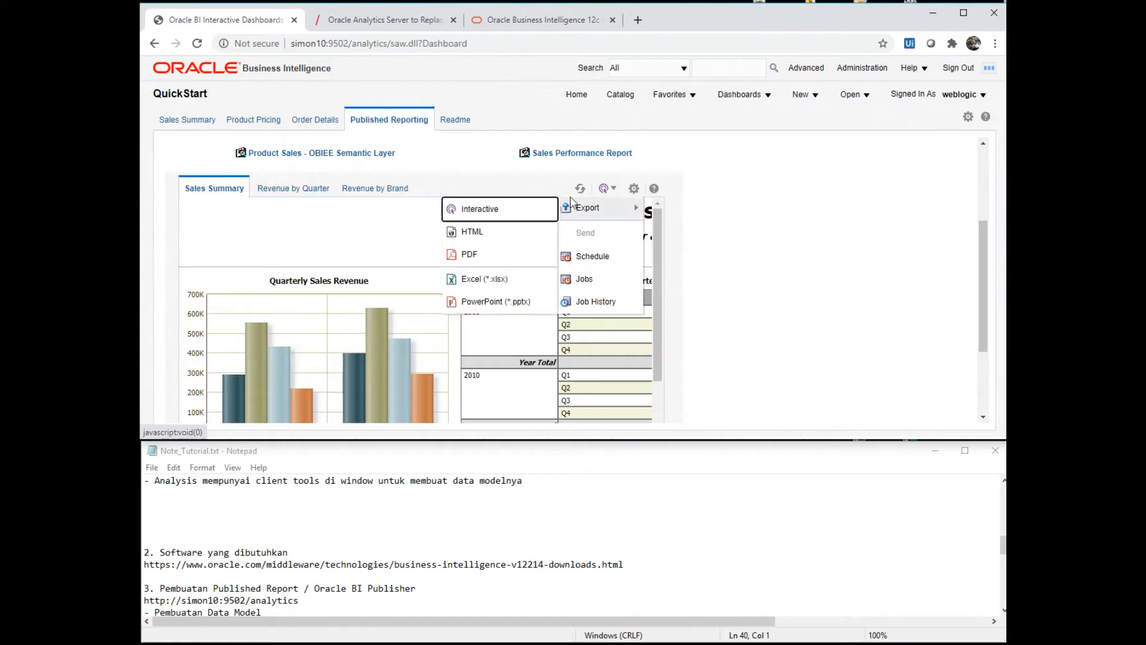
left_click(517, 191)
left_click_drag(981, 235, 960, 173)
left_click(577, 94)
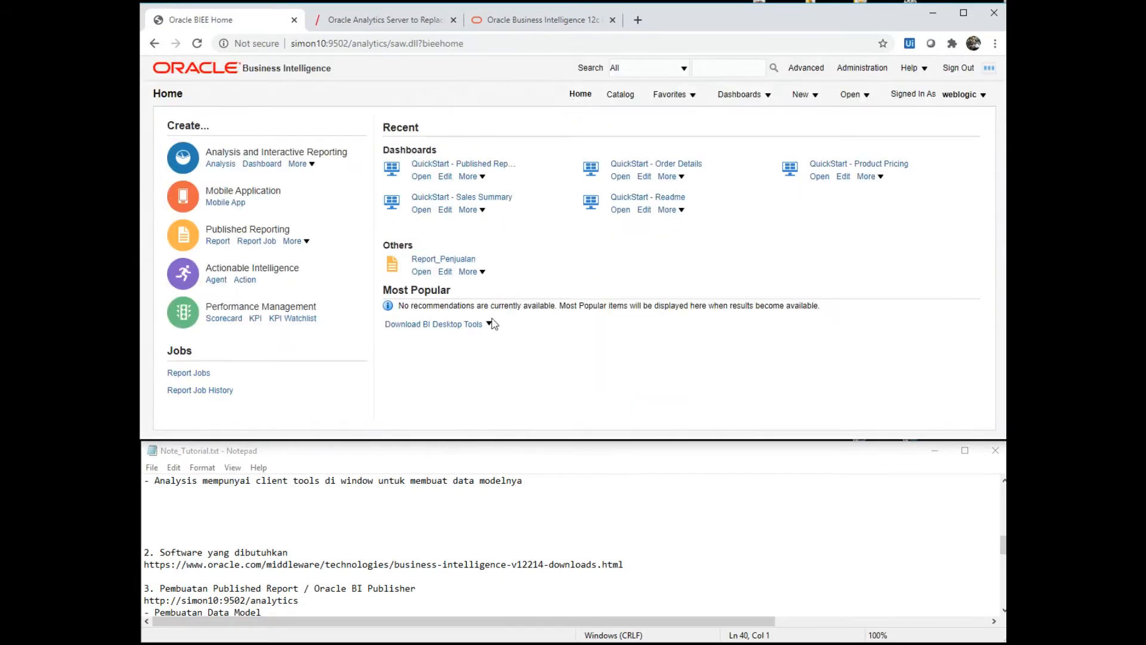
- In the notes, move past the Data Model line and select the sample sales table rows
left_click(486, 566)
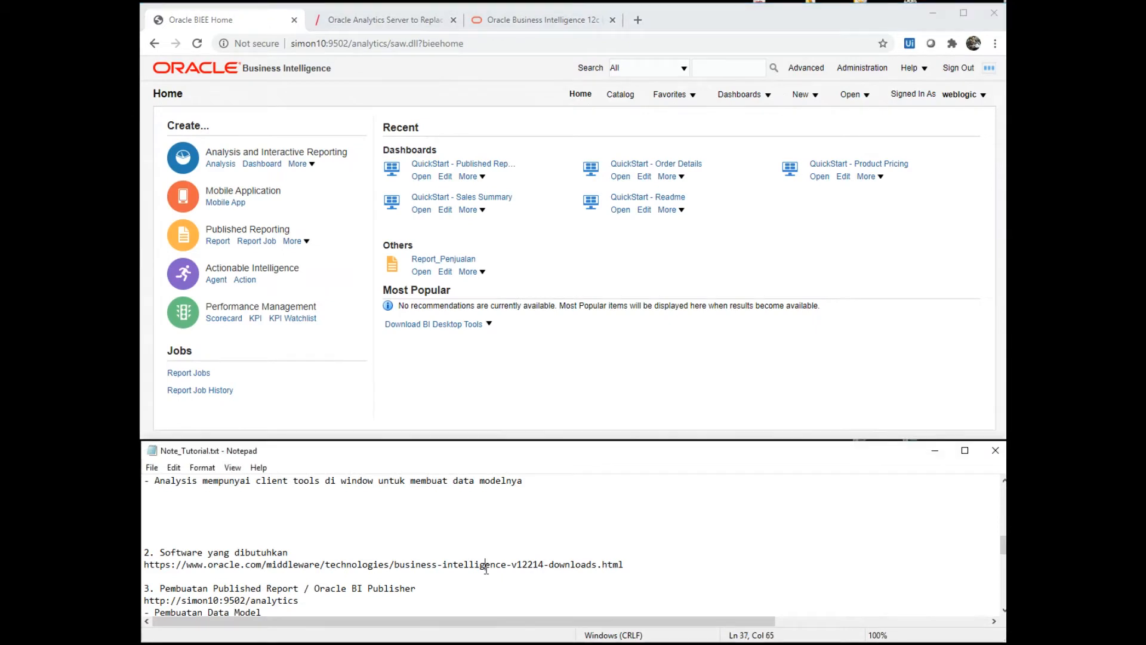
key("Down")
key("Down")
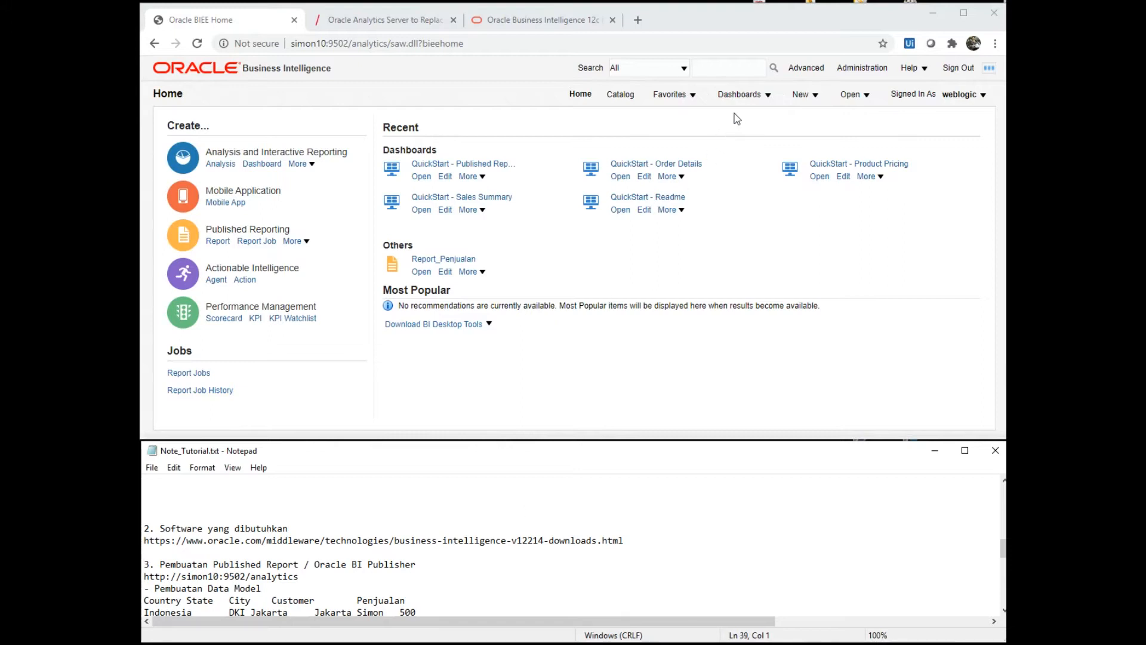
left_click(802, 94)
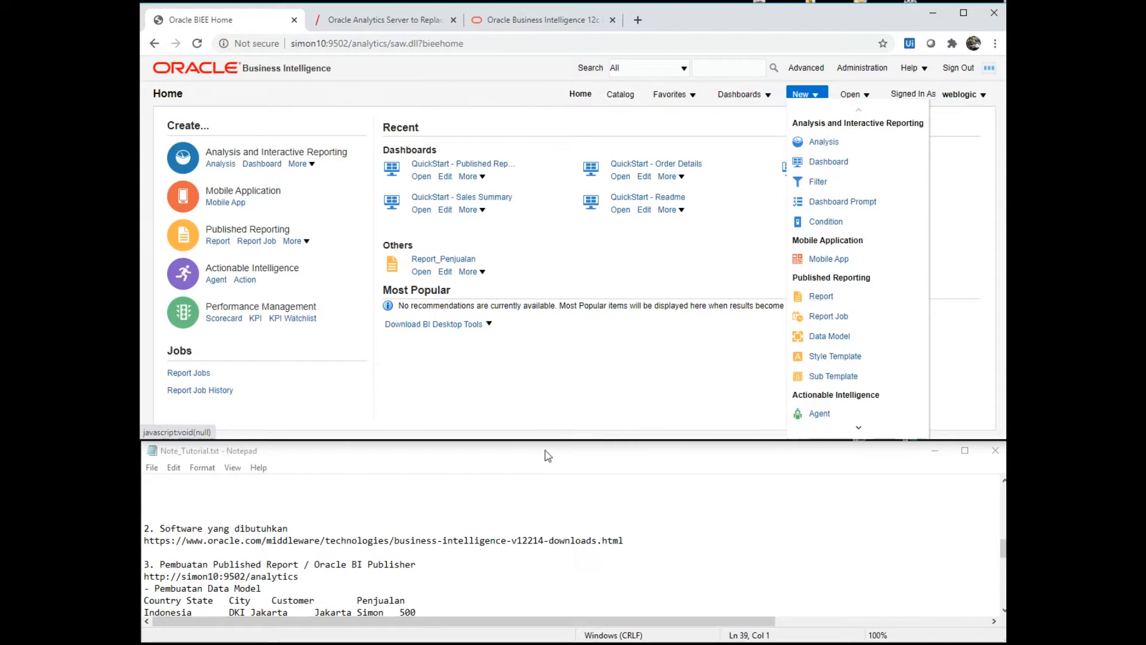
left_click(328, 589)
key("Right")
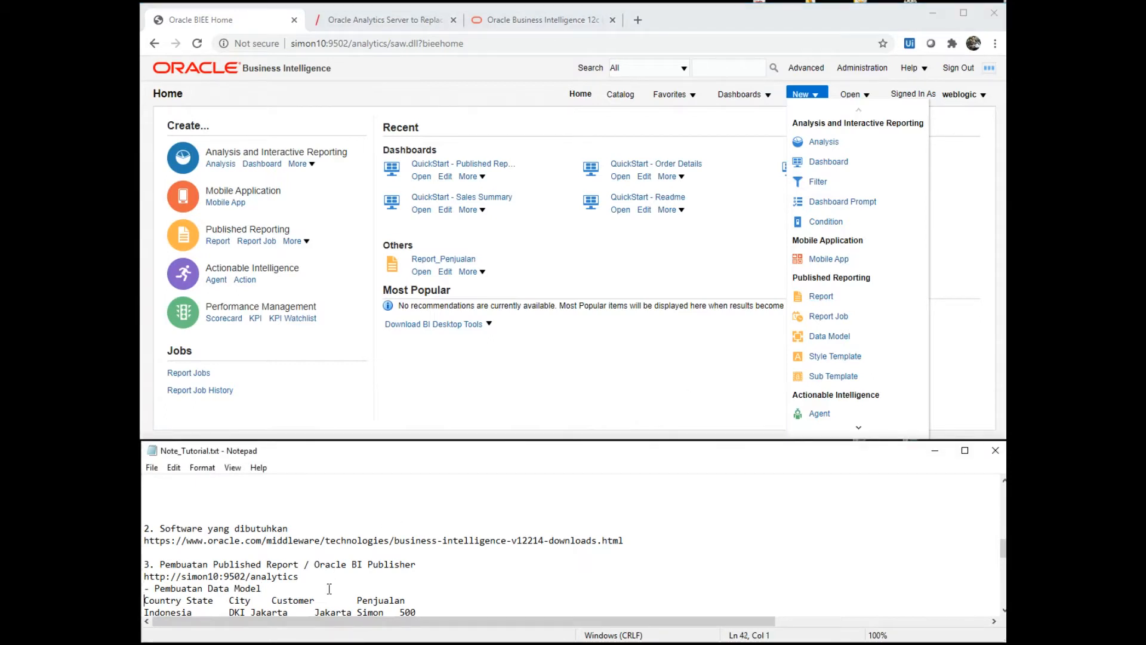
key("Down")
key("Down")
key("Down")
key("Down")
key("Down")
key("Down")
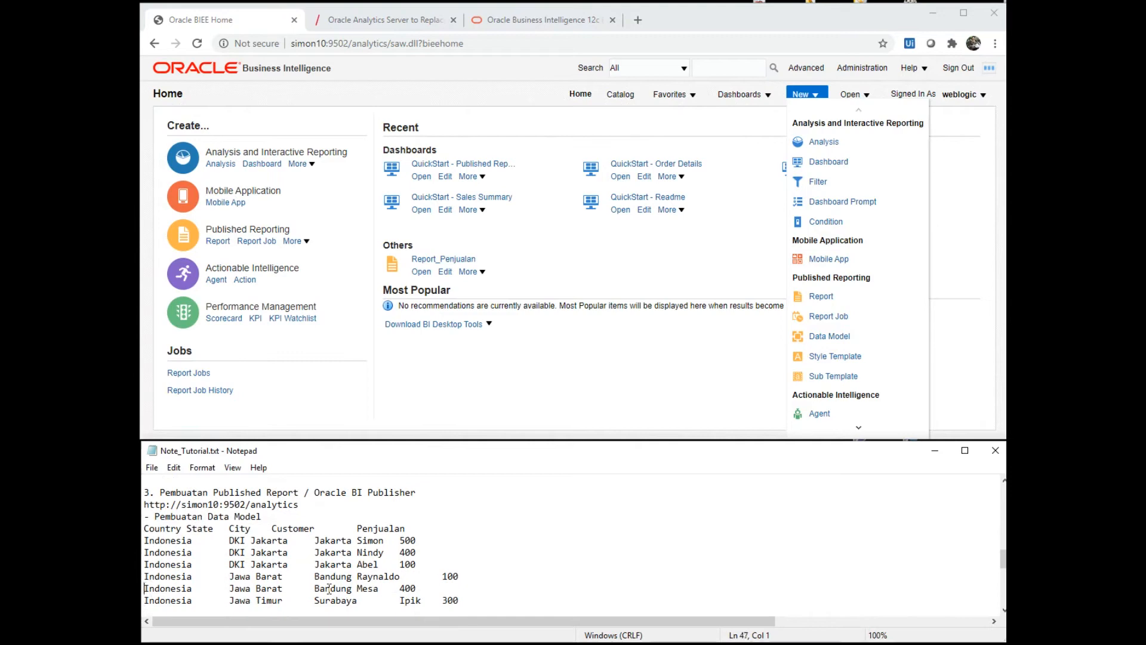
key("shift+Down")
key("shift+Down")
key("shift+Down")
key("shift+Down")
key("shift+Down")
key("shift+Down")
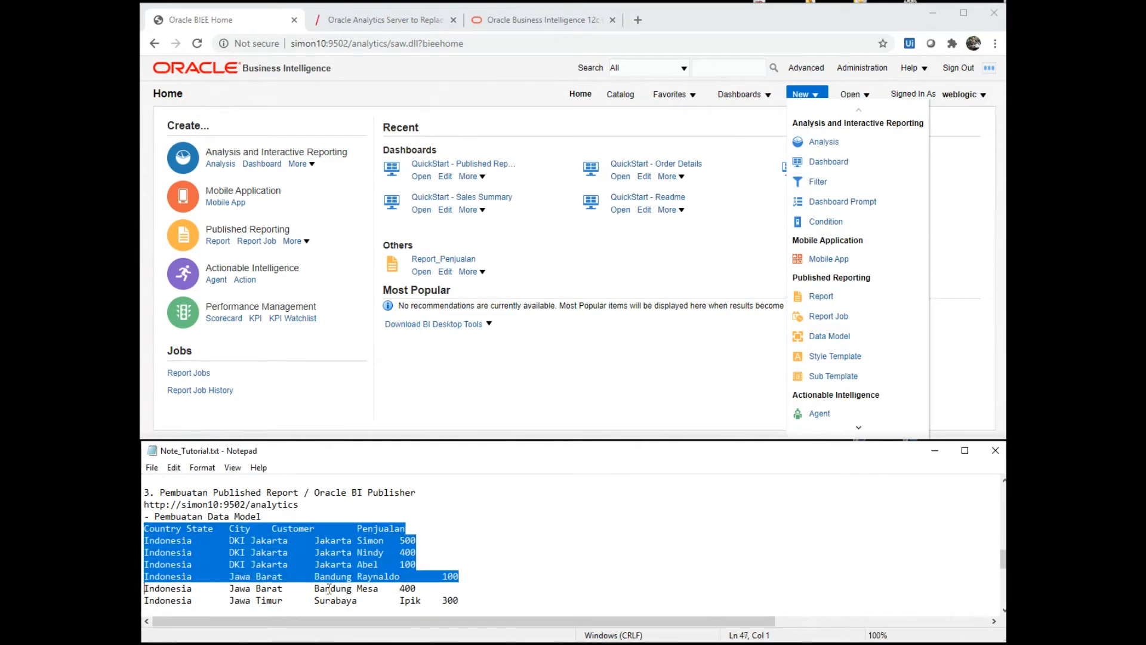
key("shift+End")
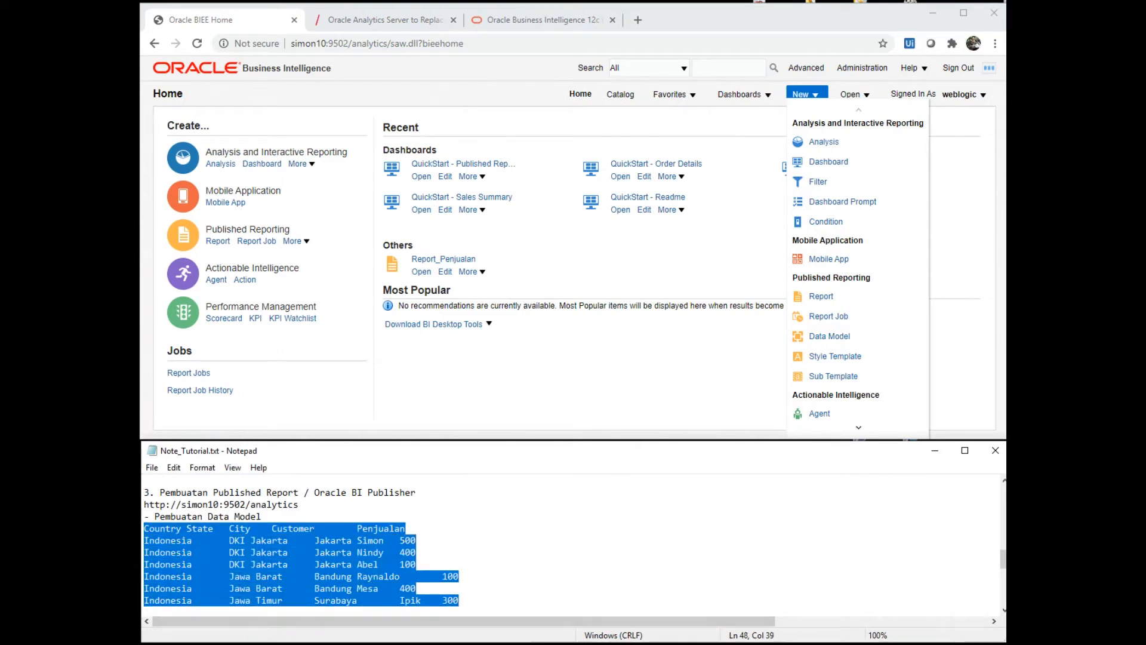
- Check the sales table in the Map_Test.xlsx workbook, hide Excel, and start a new Data Model
key("alt+Tab")
left_click(549, 297)
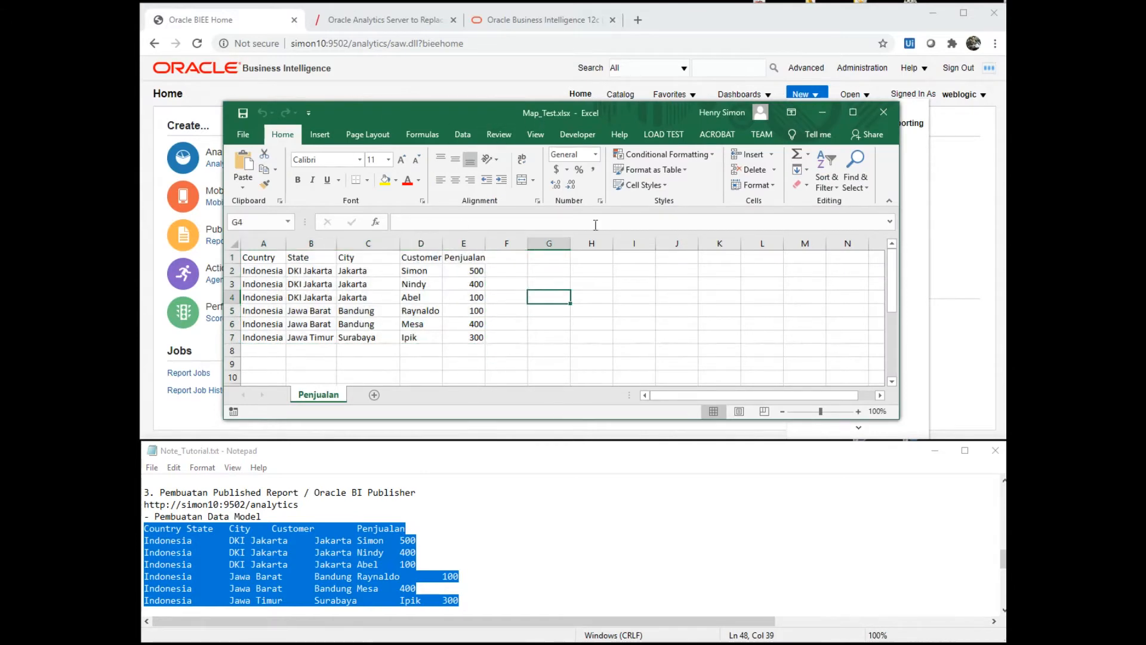
left_click(829, 112)
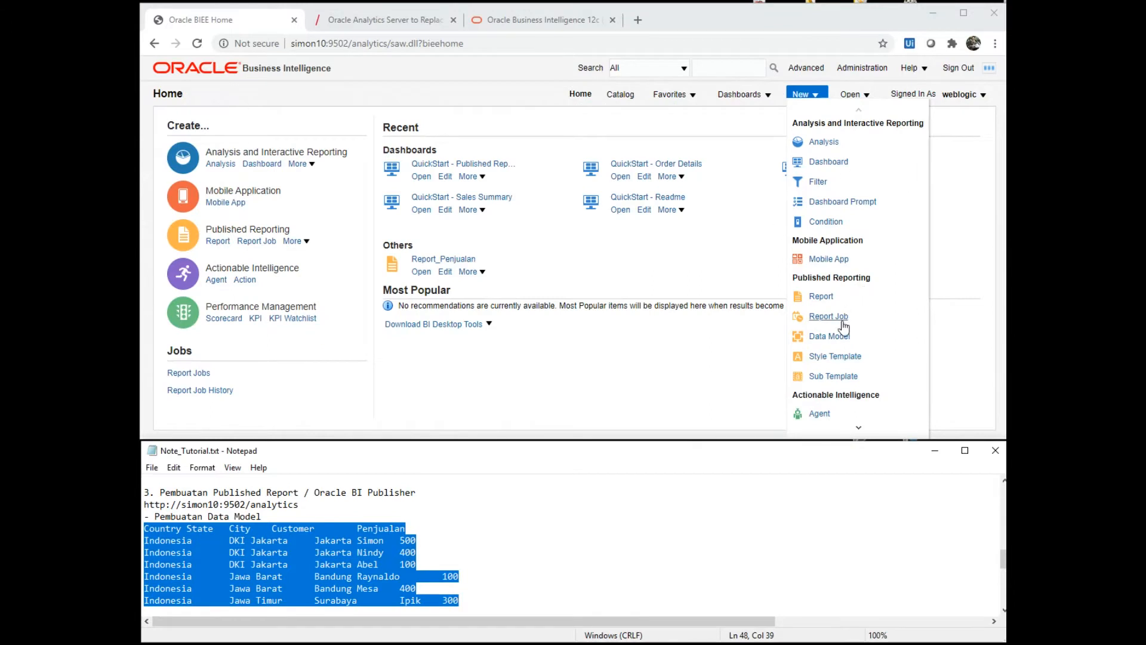
left_click(831, 336)
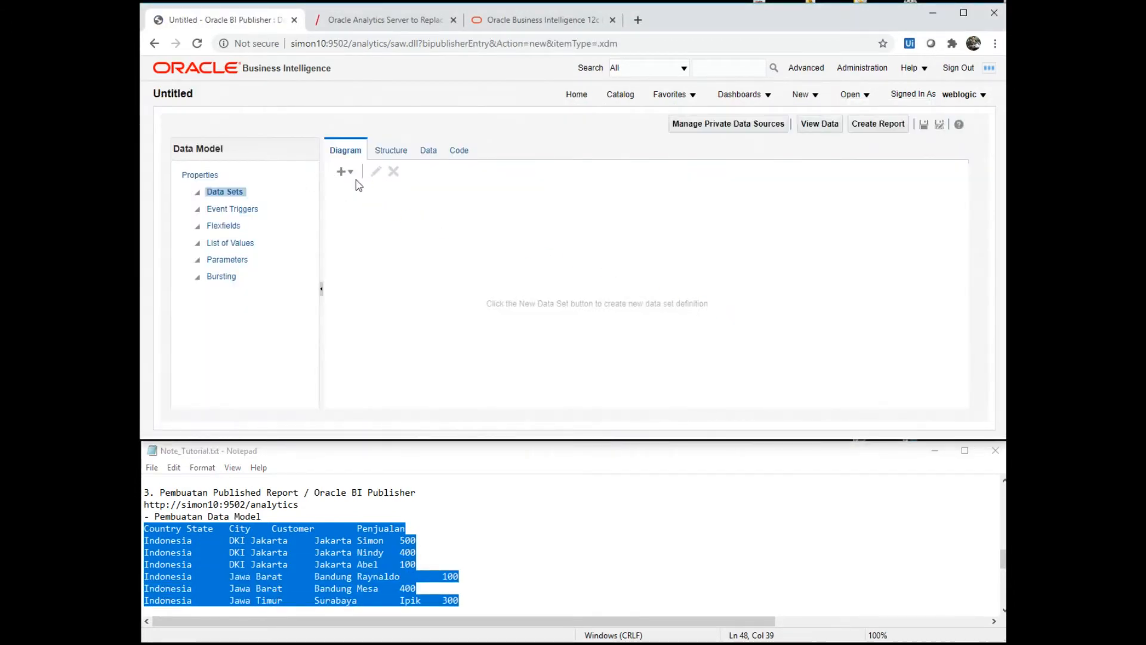
- Add a Microsoft Excel File data set and upload Map_Test.xlsx as a local workbook
left_click(343, 172)
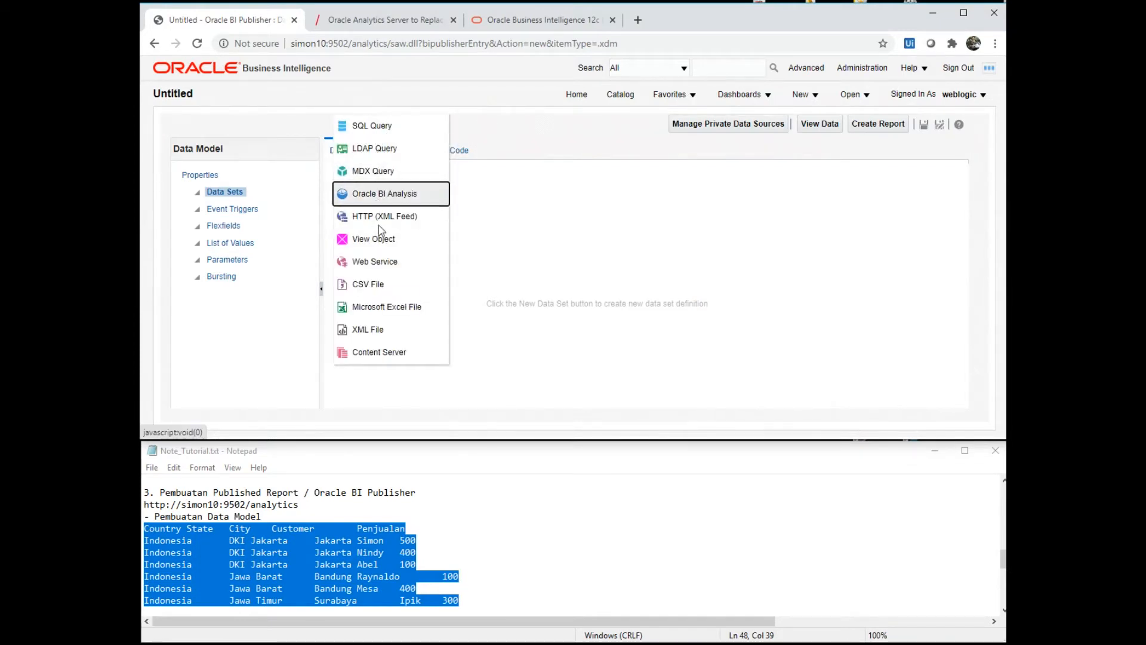
left_click(378, 310)
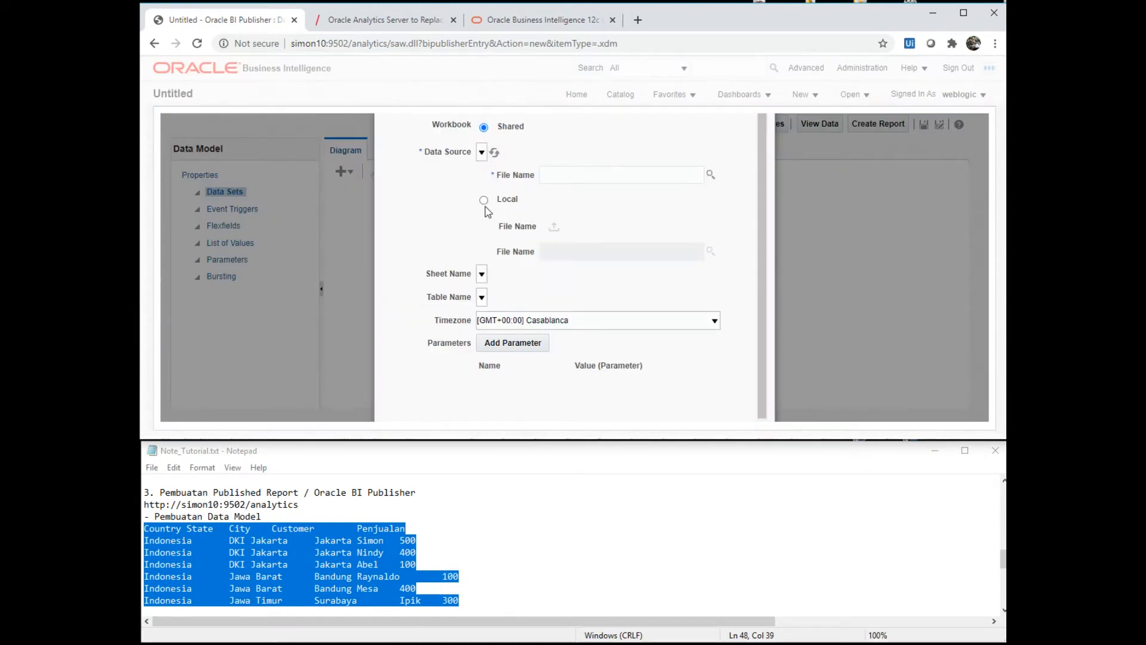
left_click(484, 201)
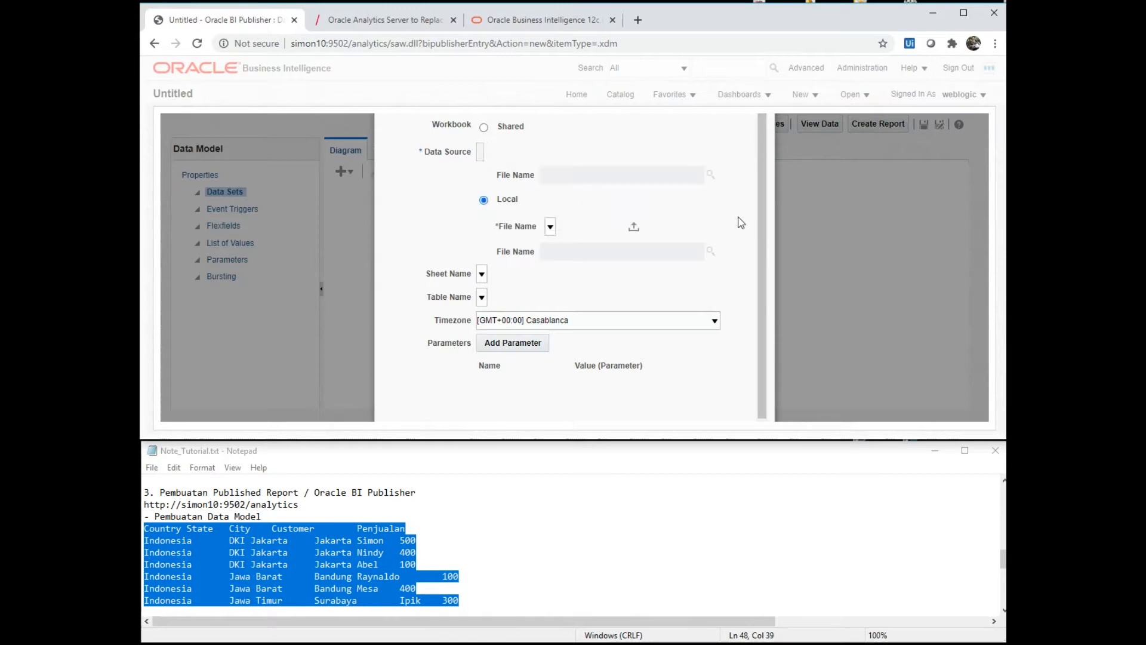
left_click(634, 227)
left_click(544, 222)
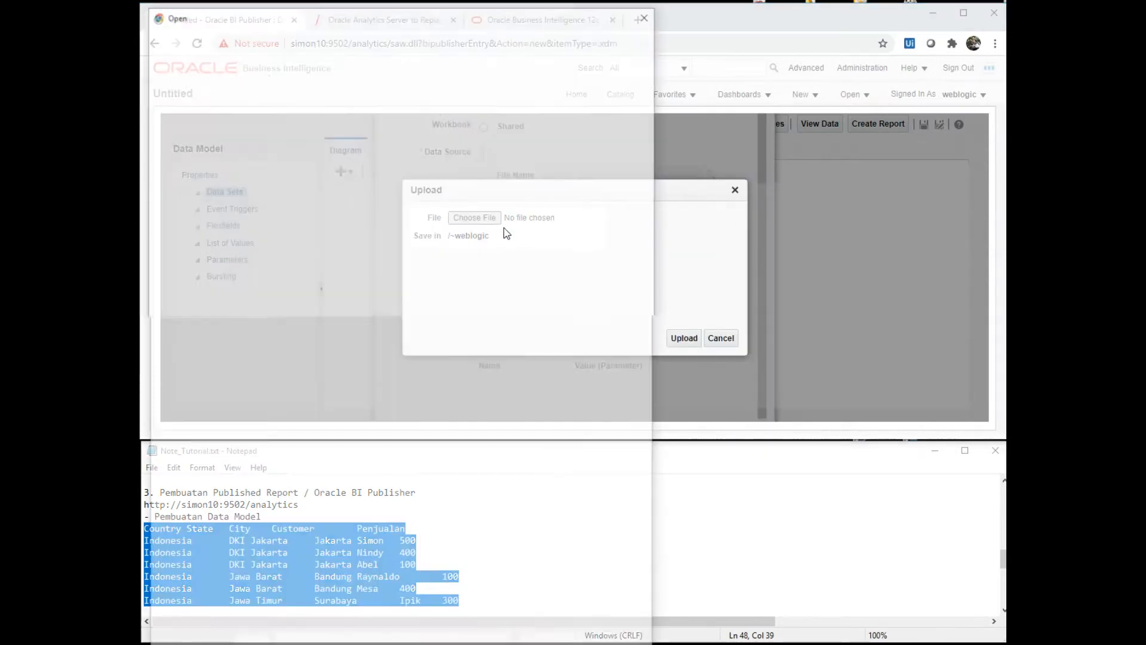
double_click(318, 111)
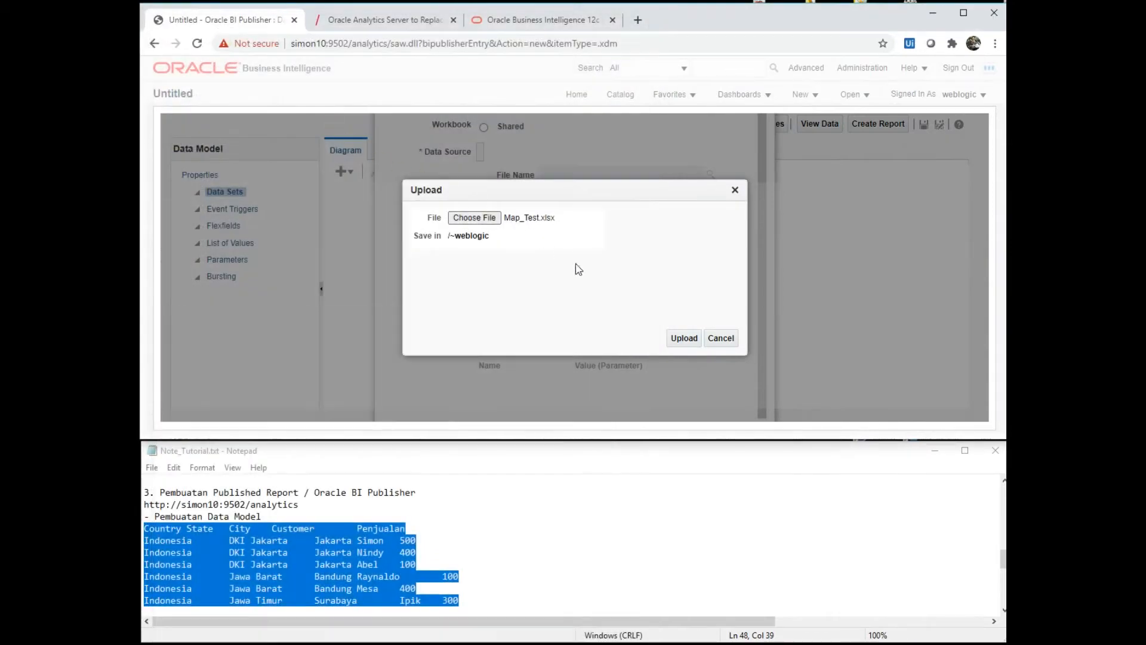
left_click(680, 335)
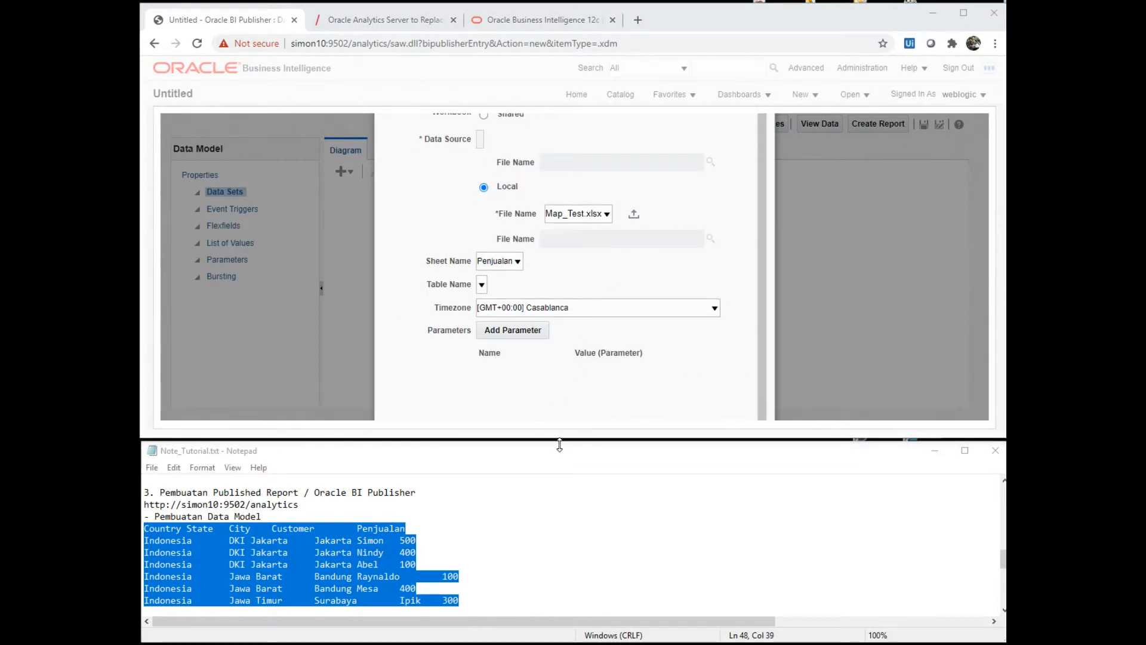
- Enlarge the browser, try confirming the data set, and dismiss the missing-name error
left_click_drag(555, 441, 562, 497)
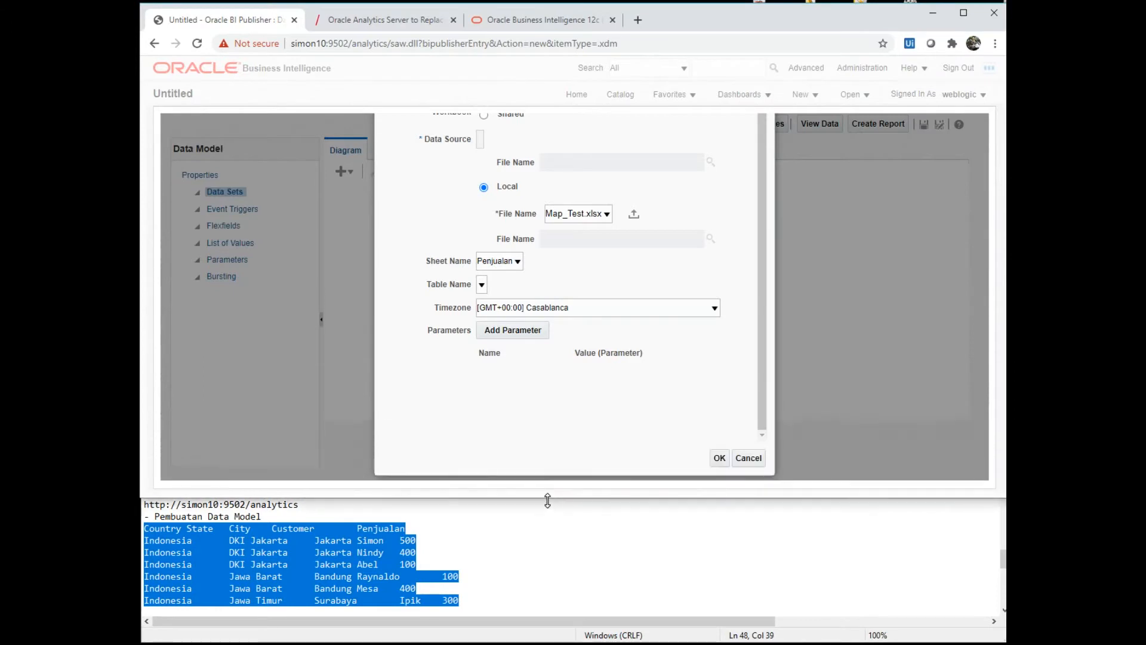
left_click(719, 458)
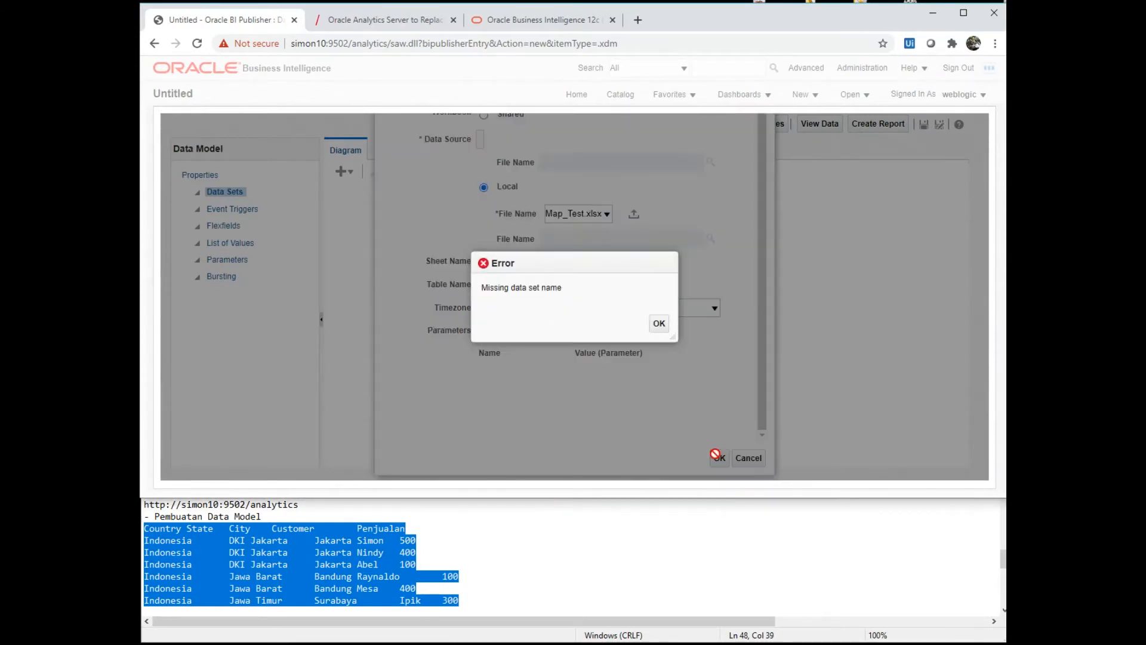
left_click(655, 325)
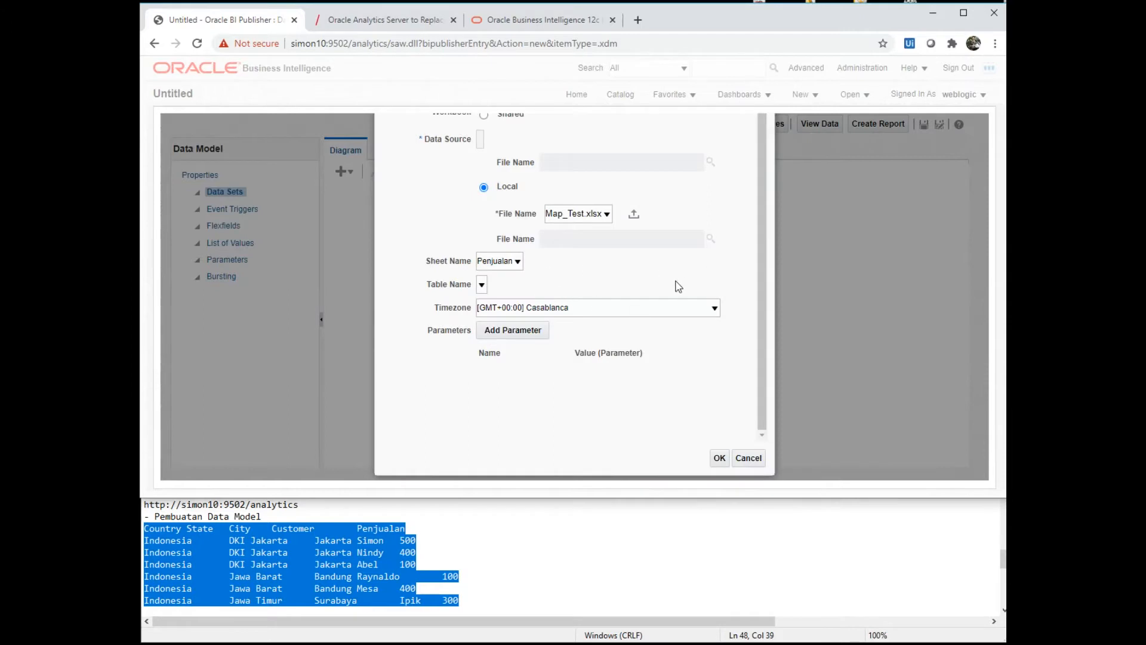
scroll(678, 287, "up", 1)
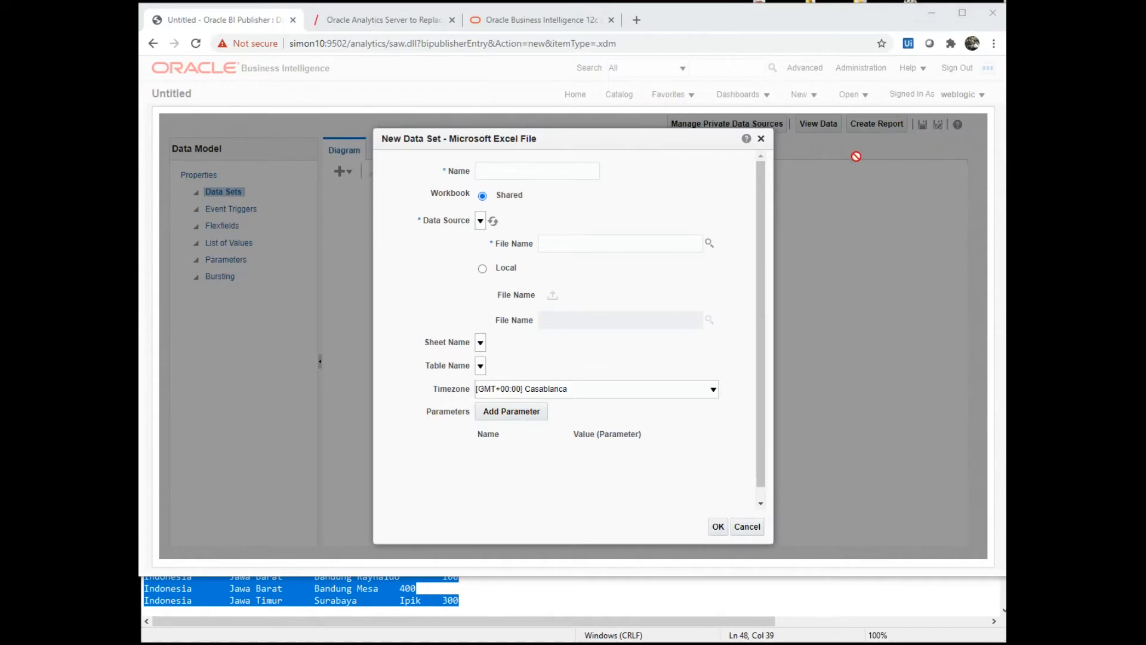
- Name the data set Excel1 using local Map_Test.xlsx, sheet Penjualan, and confirm it
left_click(523, 171)
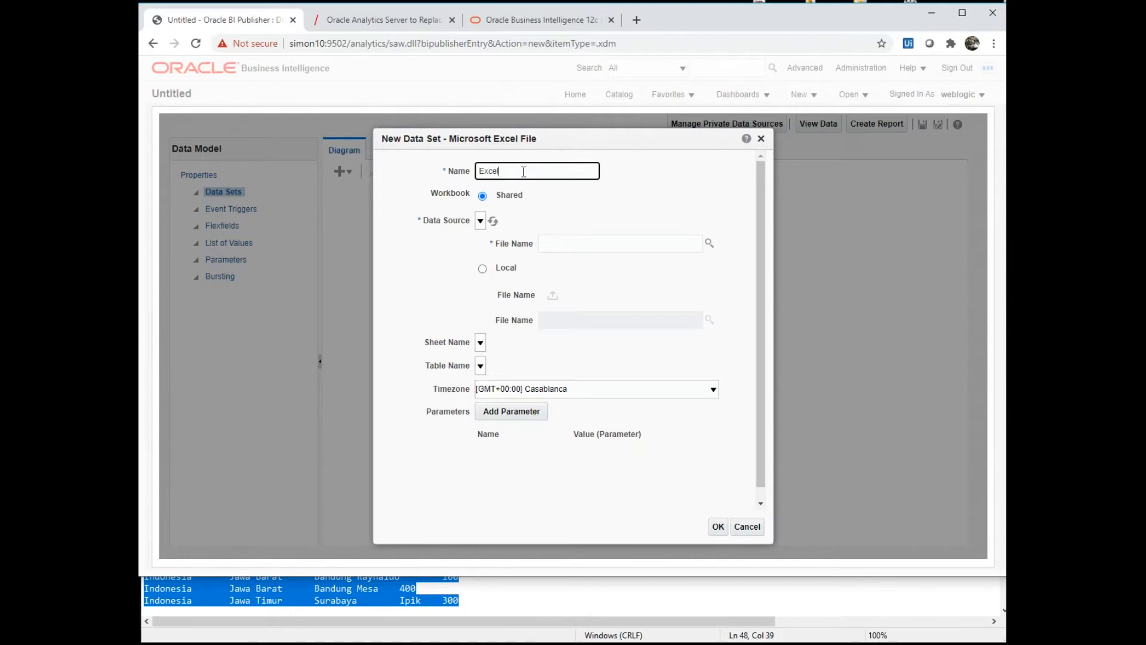
left_click(481, 268)
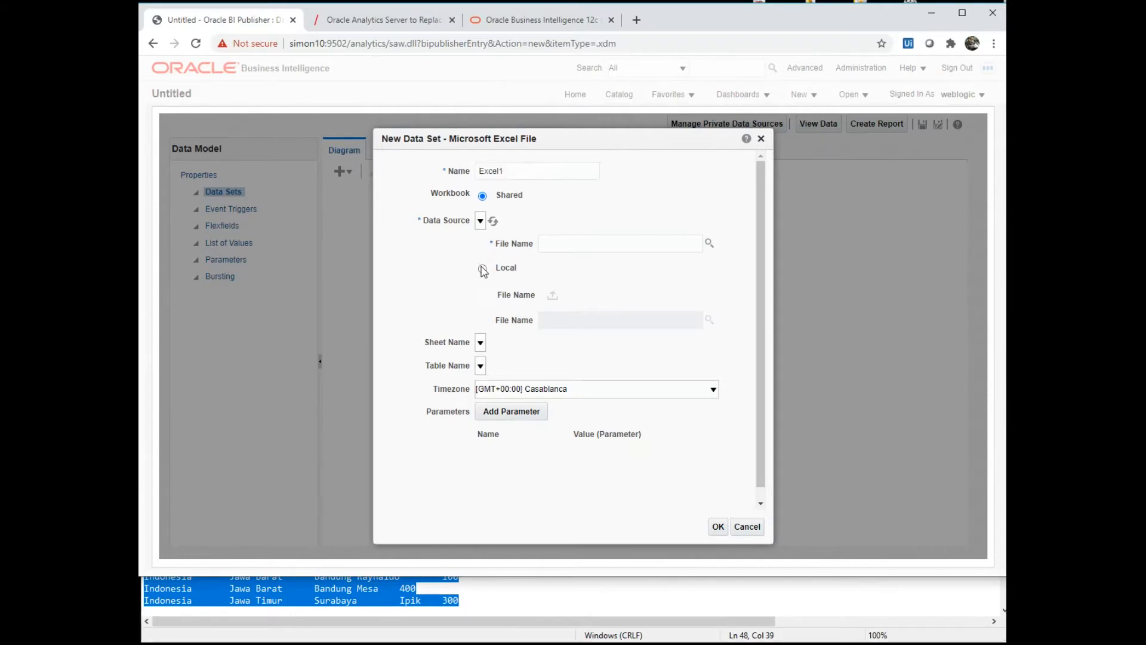
left_click(605, 295)
left_click(605, 296)
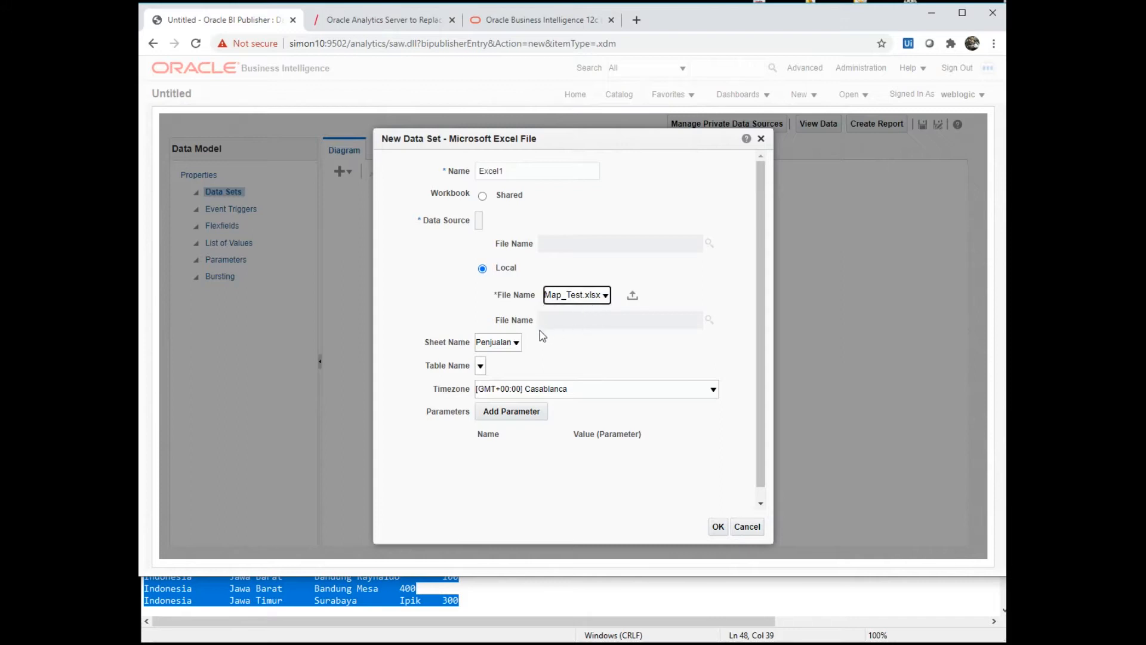
left_click(719, 527)
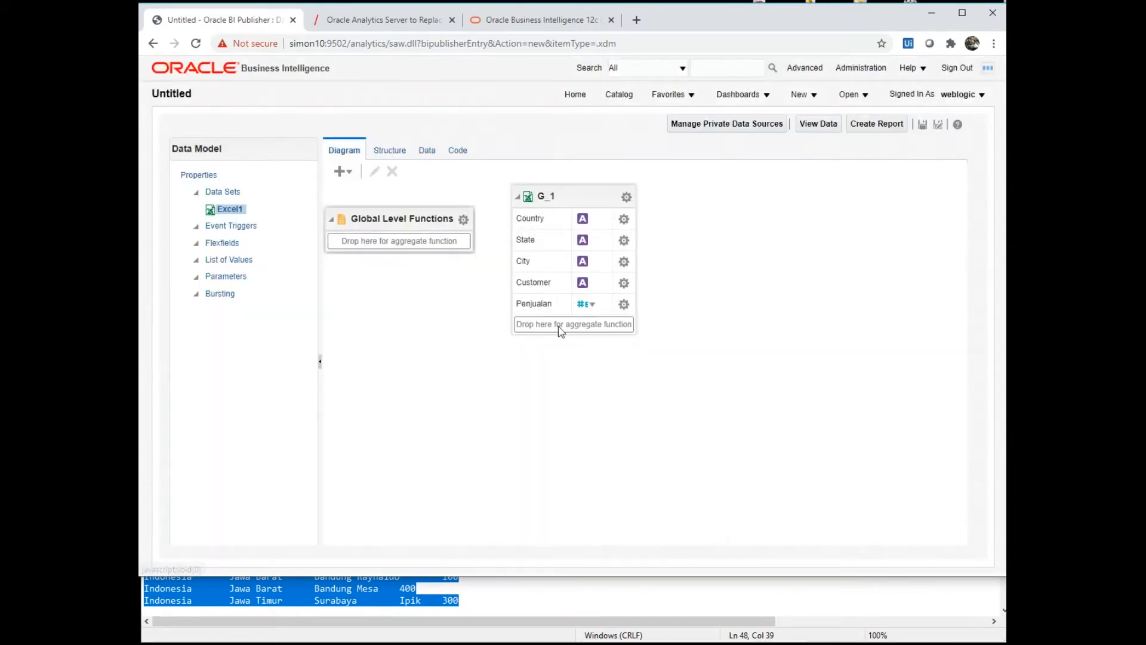
- Preview Excel1's first five Indonesia sales rows (100 to 500) in Table View and save them as sample data
left_click(389, 150)
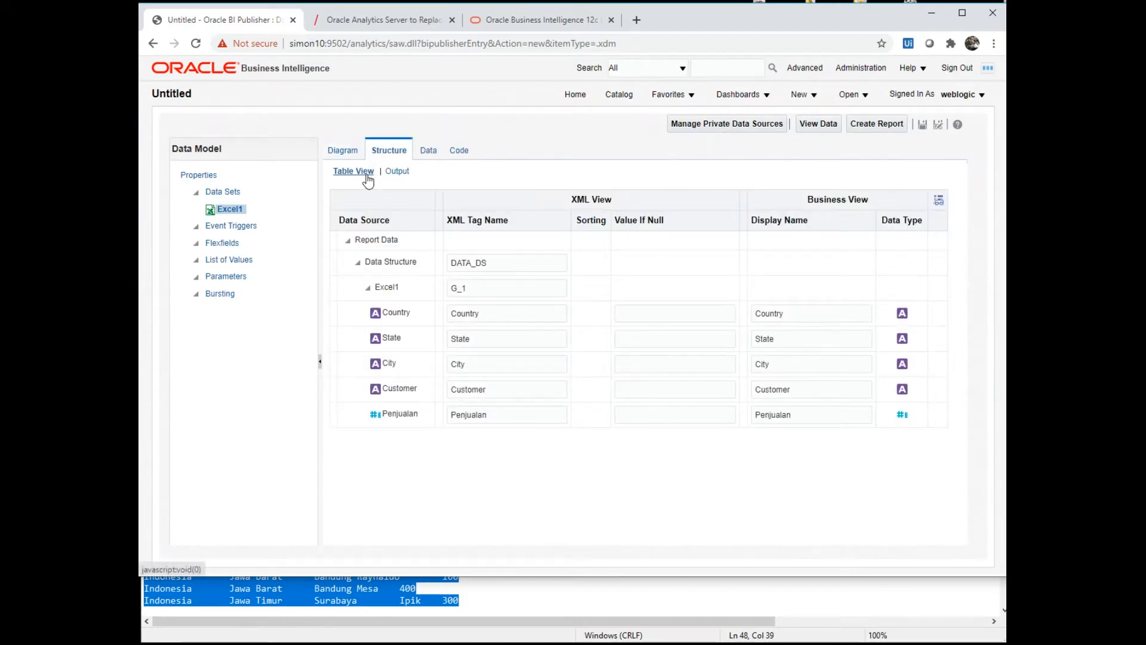
left_click(426, 150)
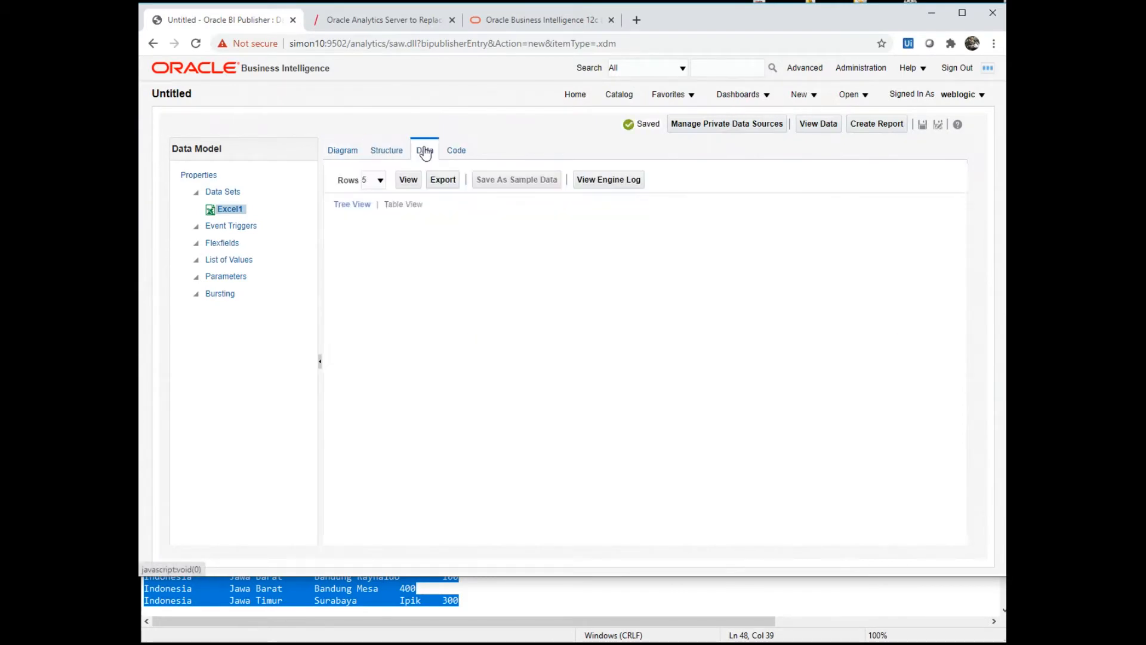
left_click(406, 180)
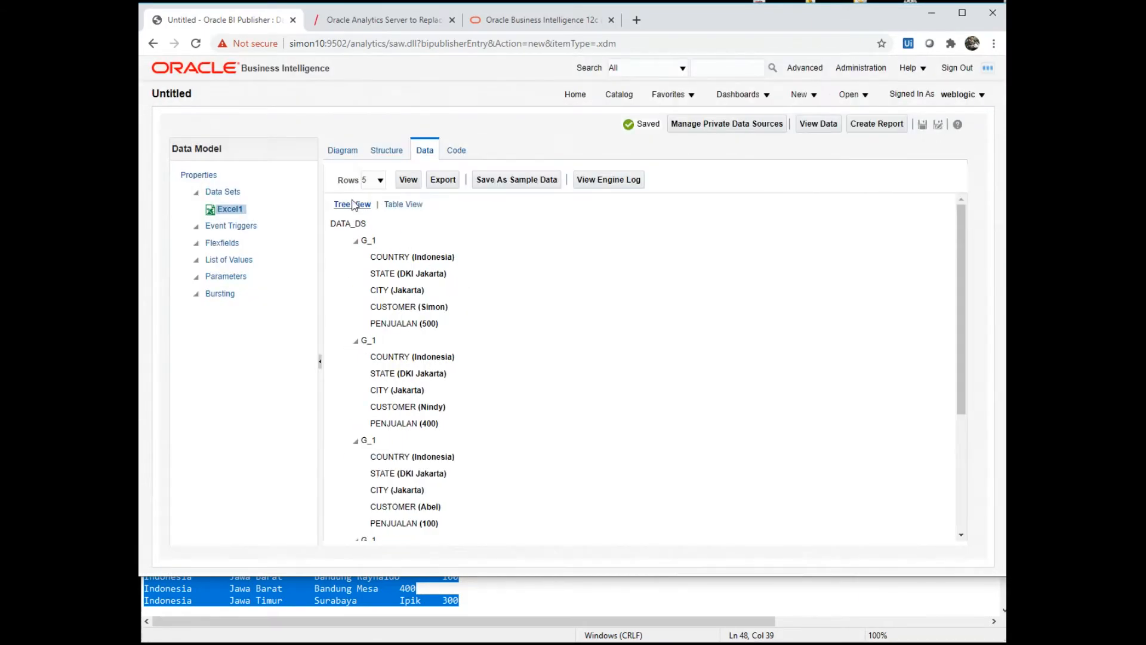
left_click(404, 204)
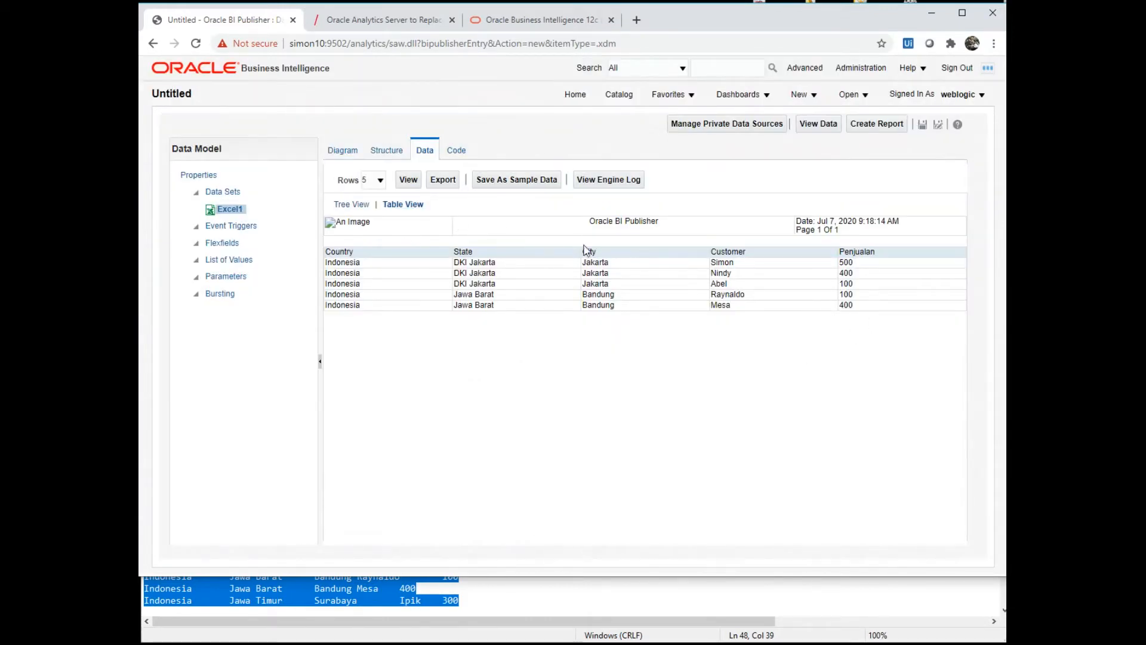
left_click(501, 181)
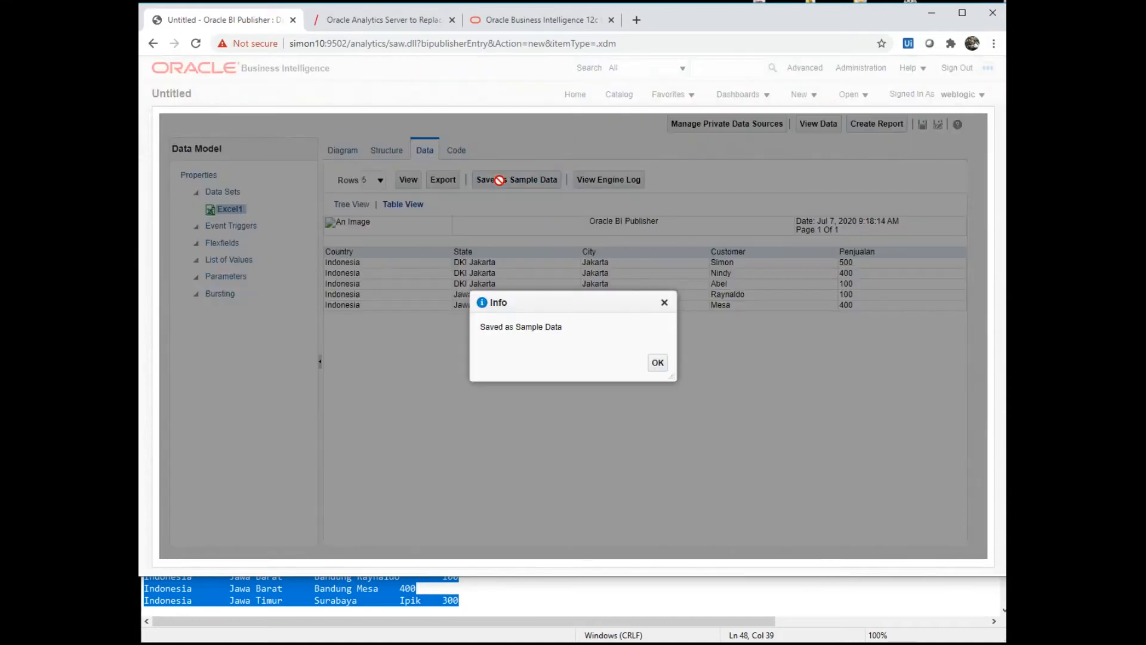
left_click(657, 362)
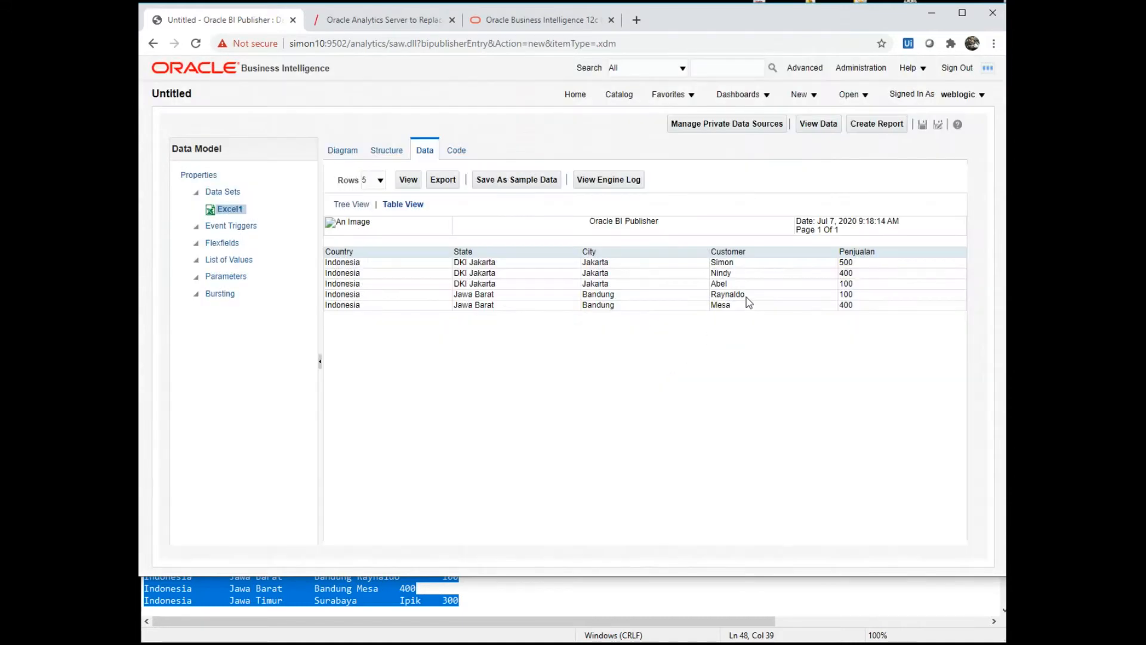
- Save the data model as Excel1 in My Folders/Training and view that folder in the catalog
left_click(922, 125)
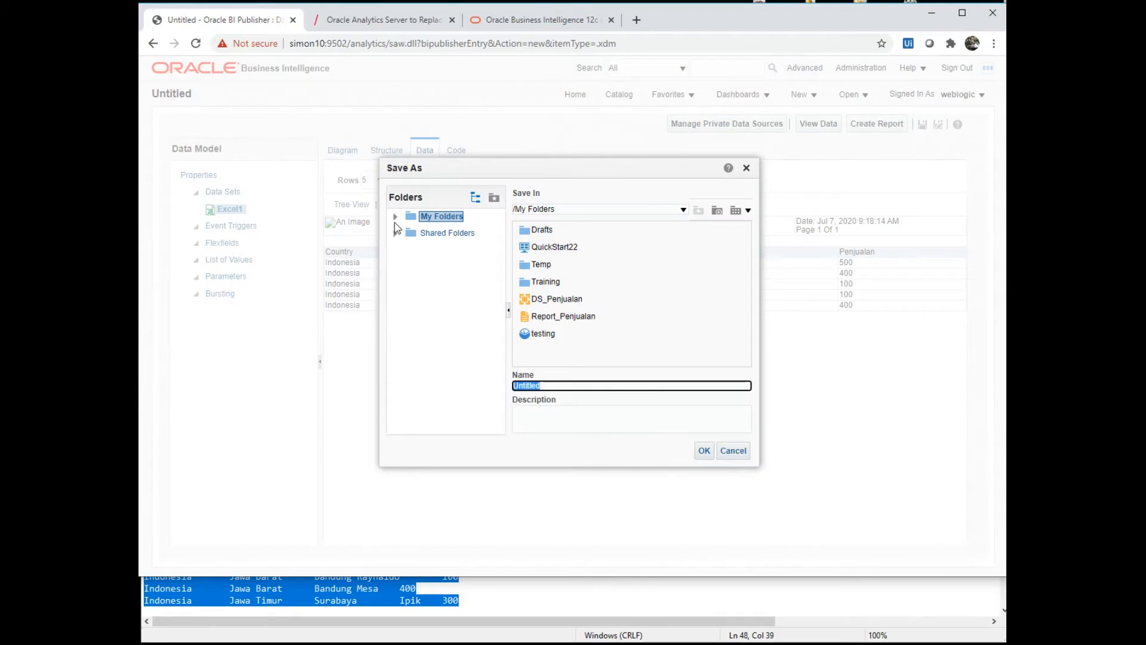
left_click(395, 218)
left_click(446, 283)
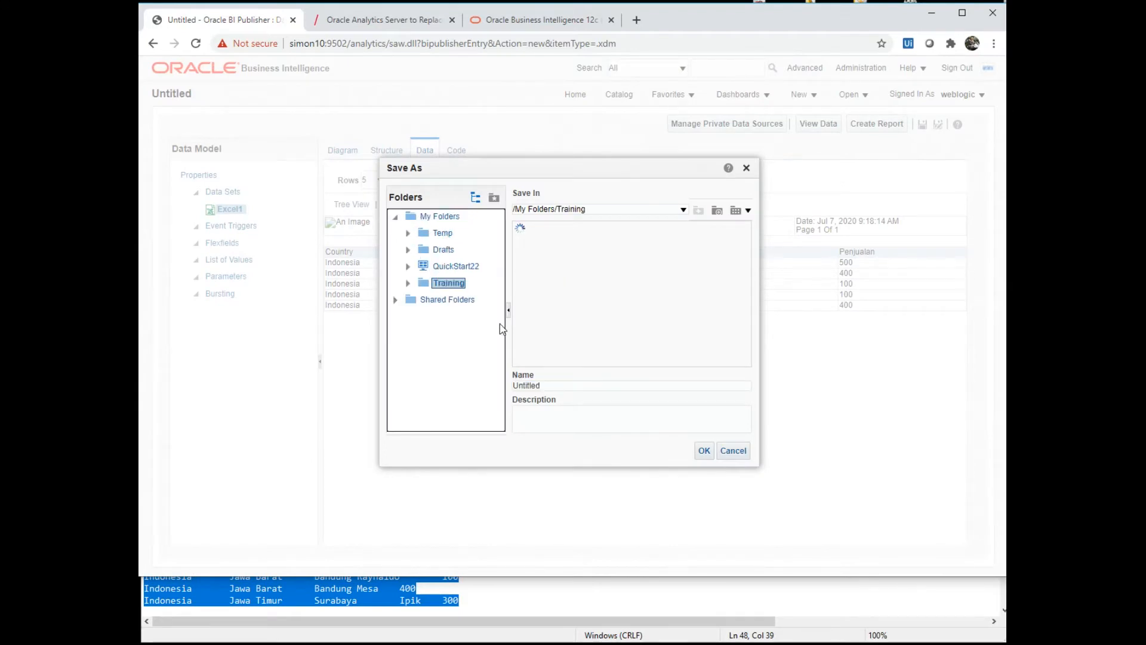
left_click(564, 385)
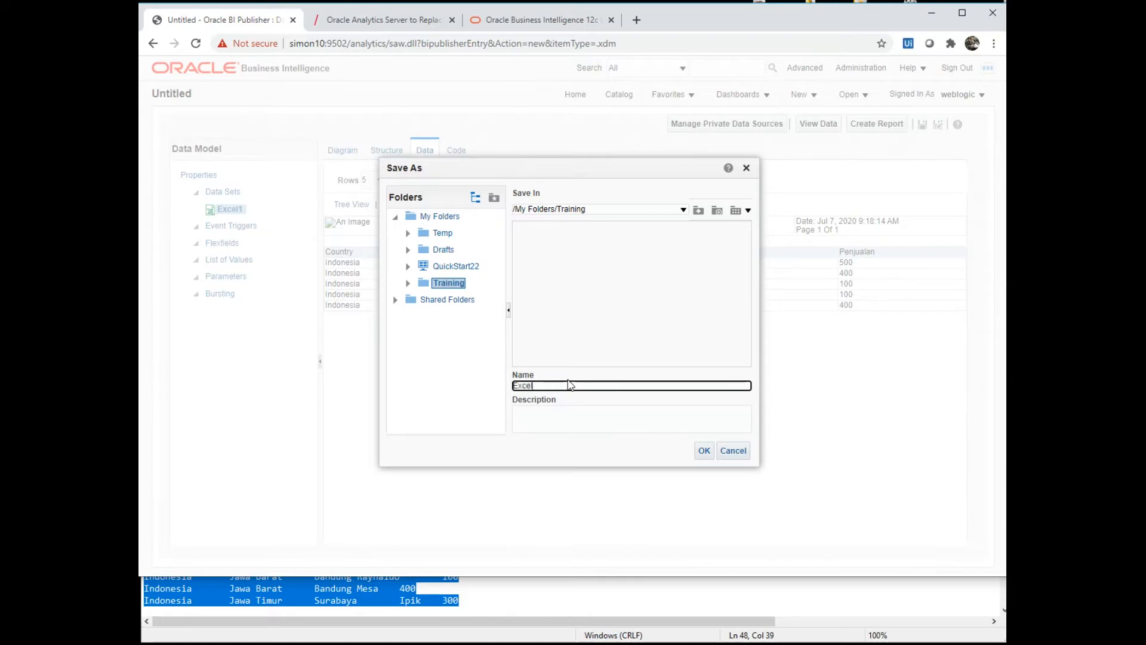
left_click(704, 450)
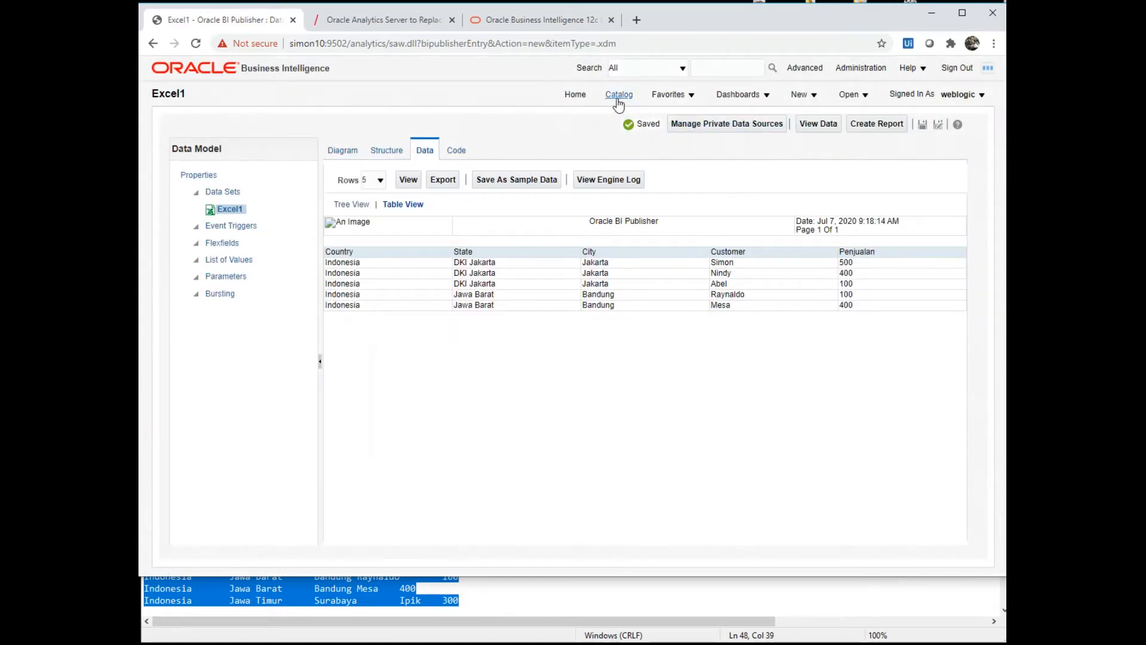
left_click(619, 95)
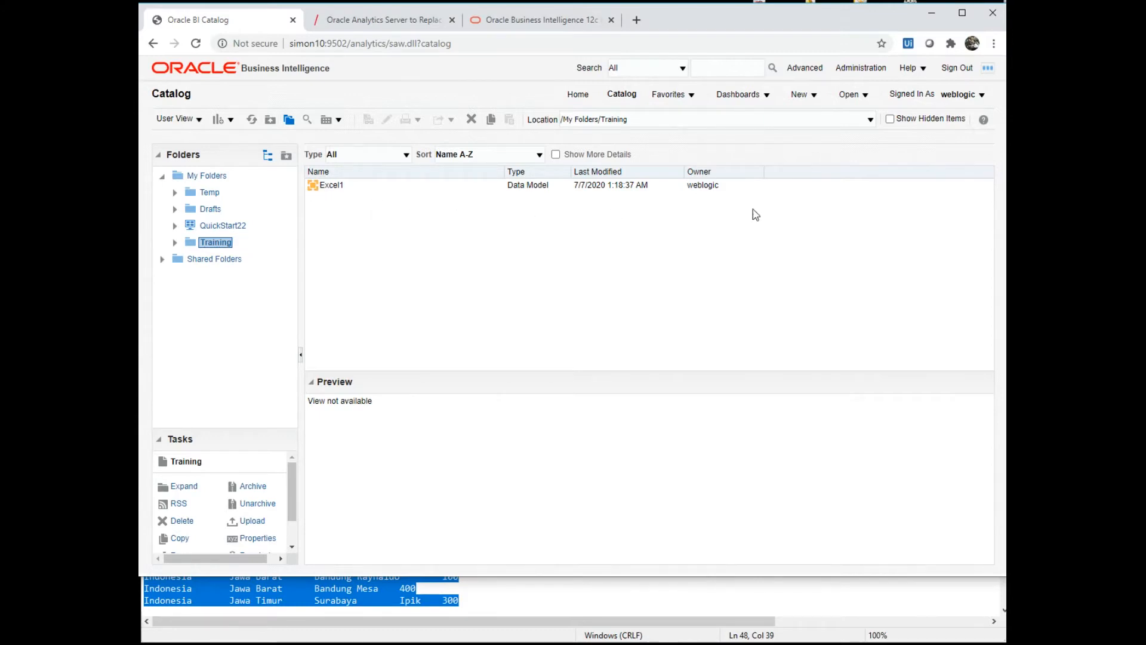
- Start a new Published Reporting report to bring up the Create Report wizard
left_click(798, 95)
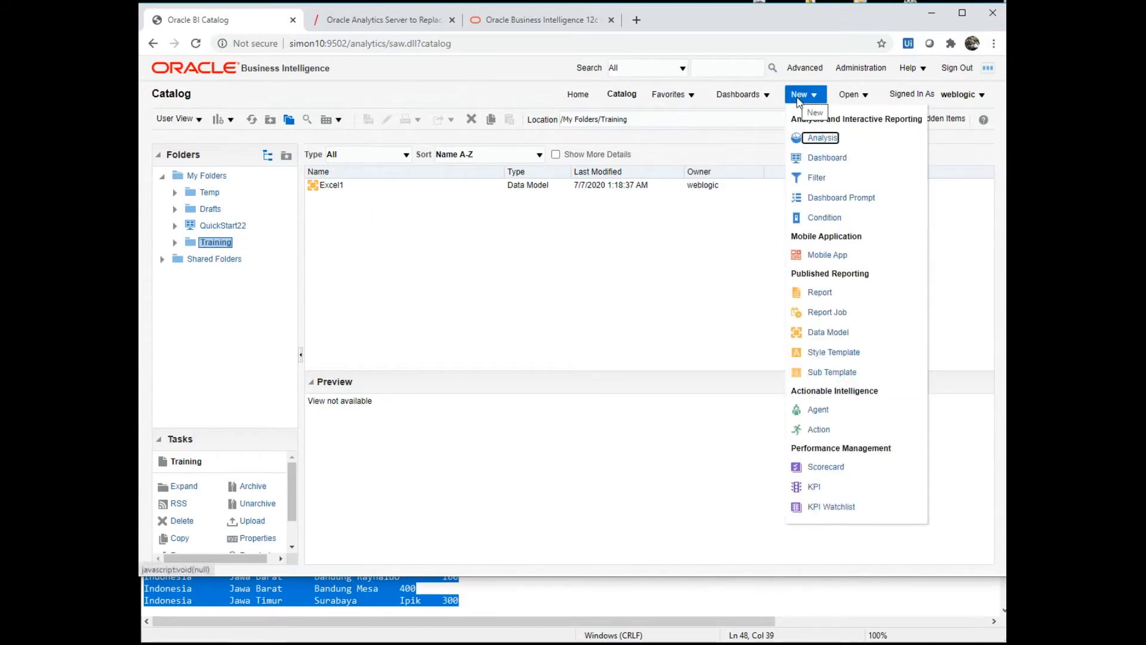
left_click(815, 292)
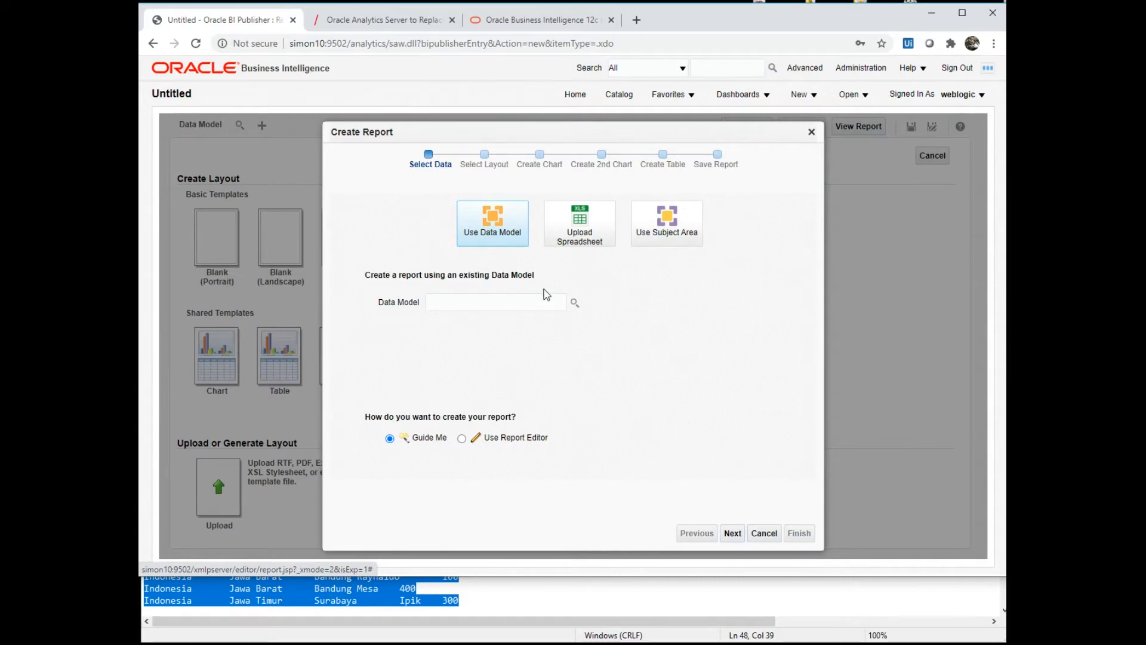
- Choose the Excel1 data model from the Training folder as the report's data source
left_click(575, 304)
left_click(542, 229)
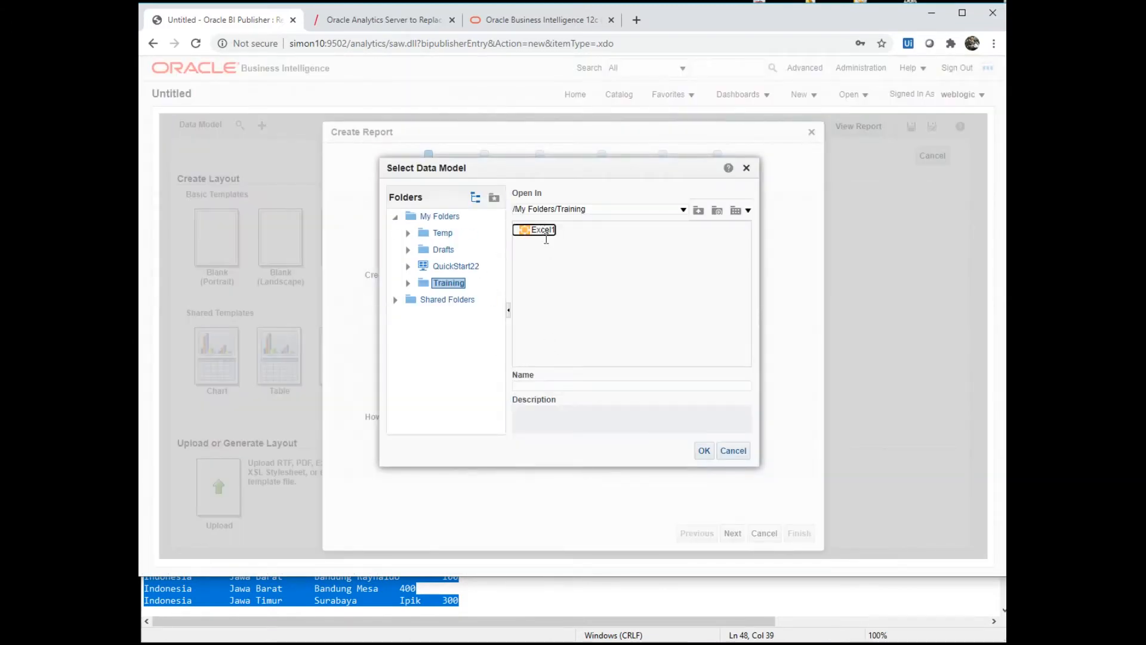
left_click(704, 451)
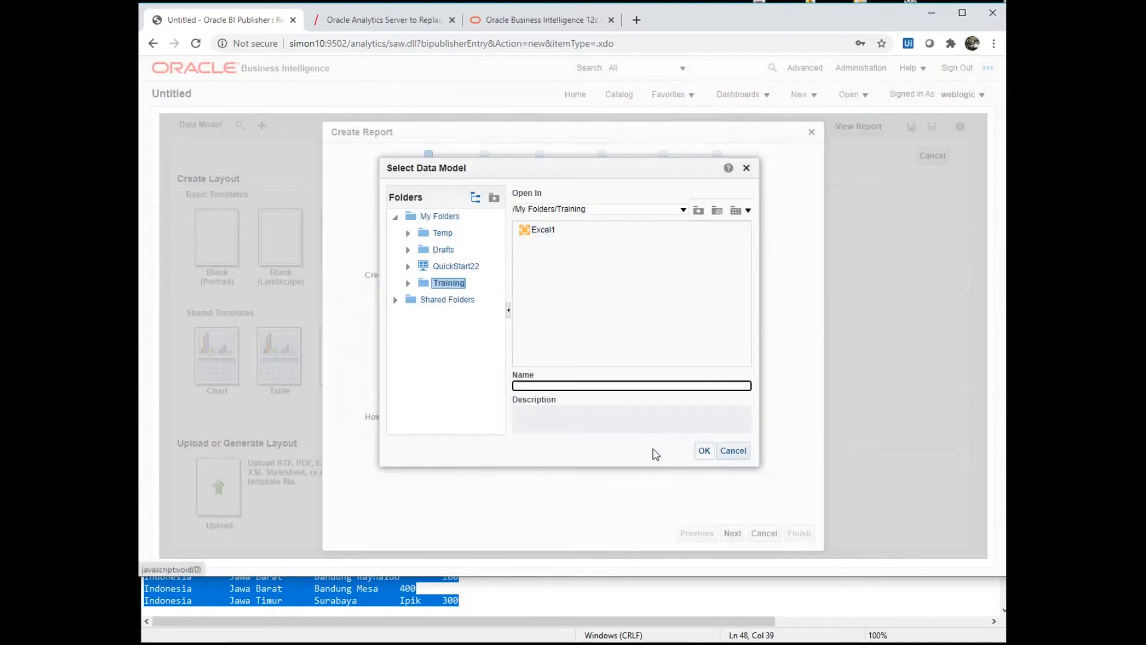
left_click(542, 230)
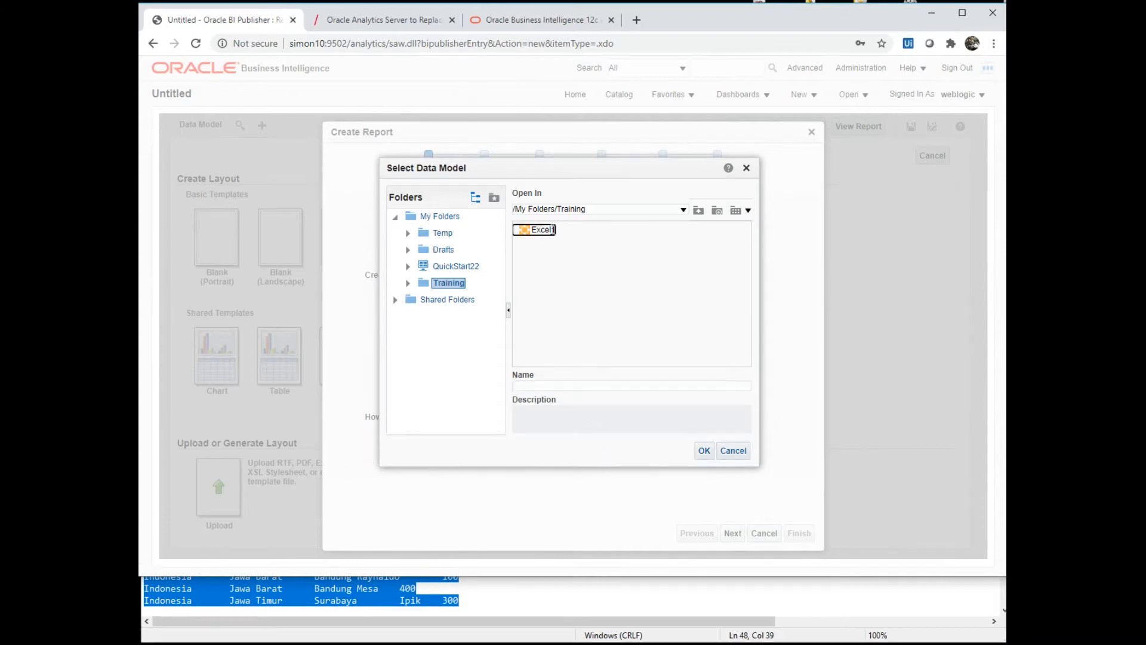
left_click(704, 451)
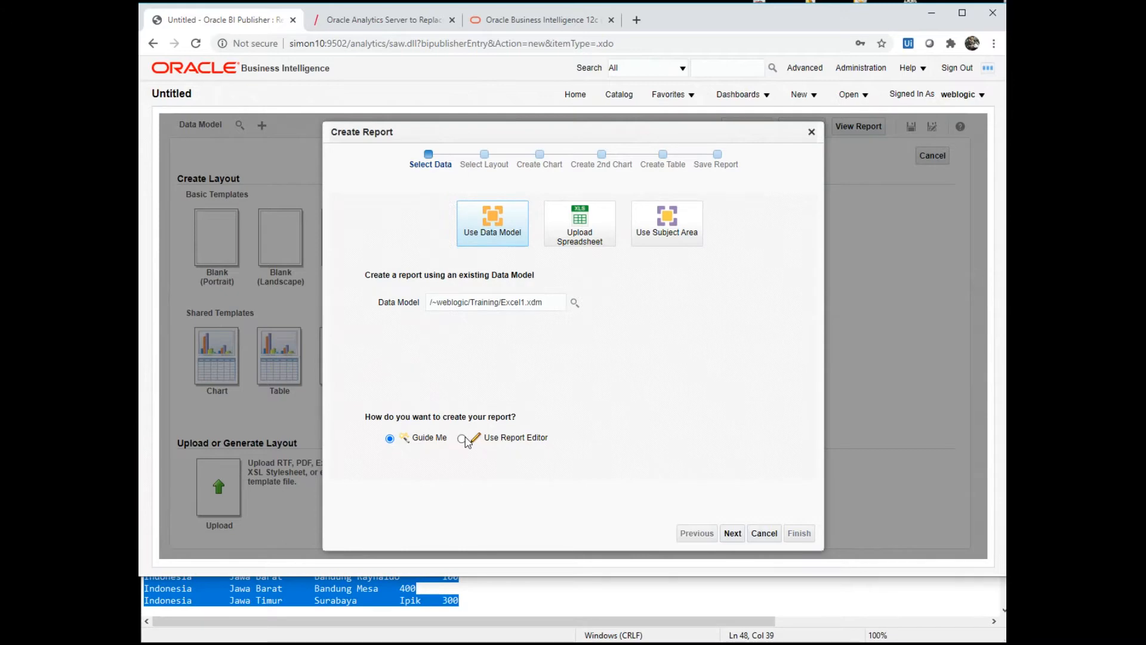
- Select Use Report Editor, finish the wizard, and start naming the report in Save As
left_click(462, 439)
left_click(790, 533)
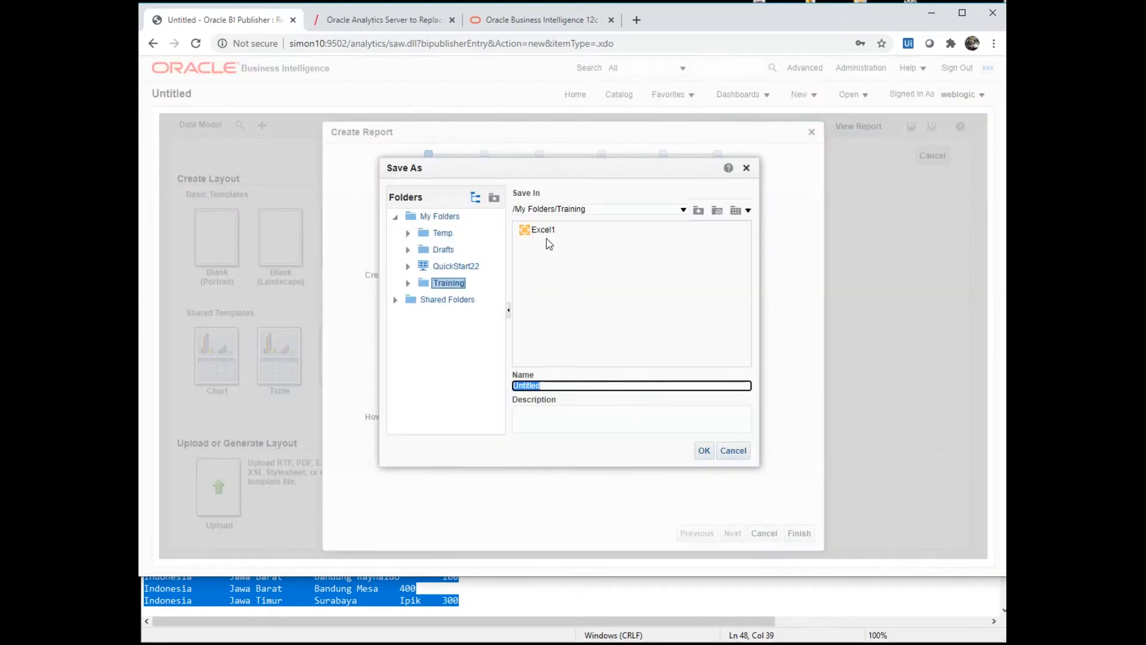
left_click(557, 388)
- Save the report as Report1 and start a Blank (Portrait) layout with an empty data table
left_click(704, 451)
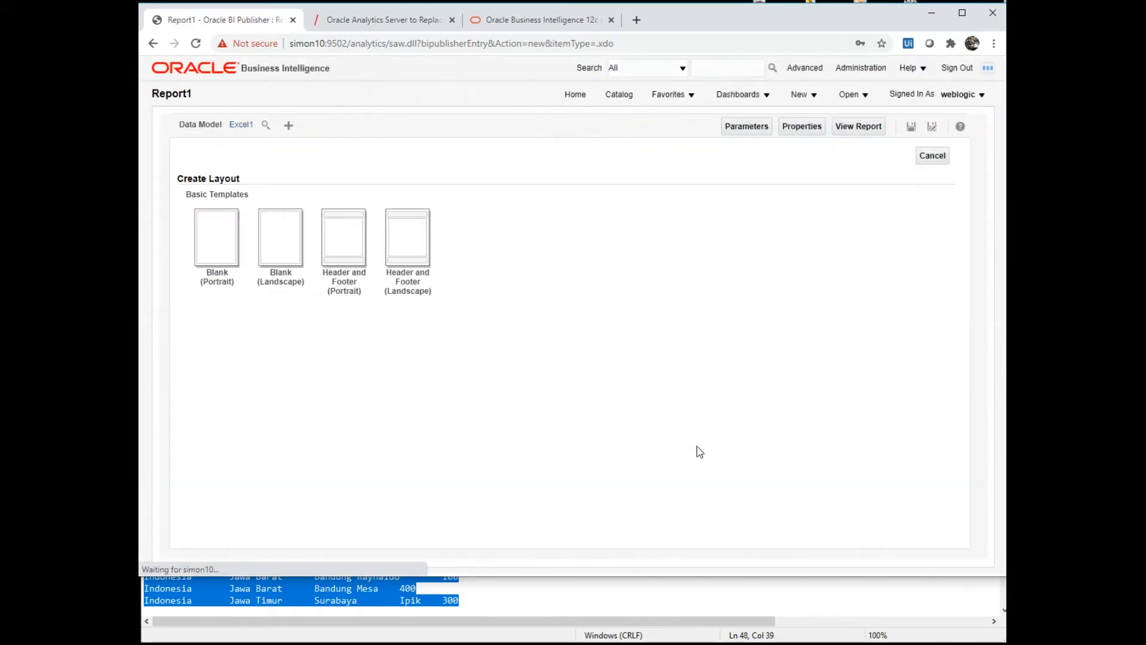
left_click(217, 244)
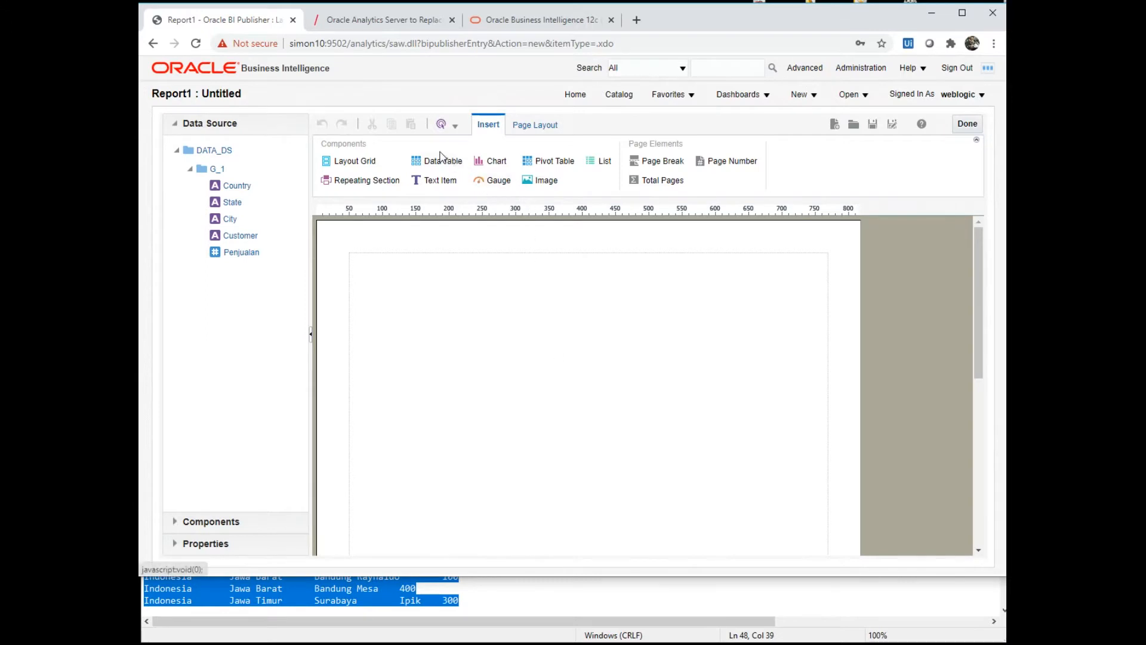
left_click_drag(437, 167, 439, 333)
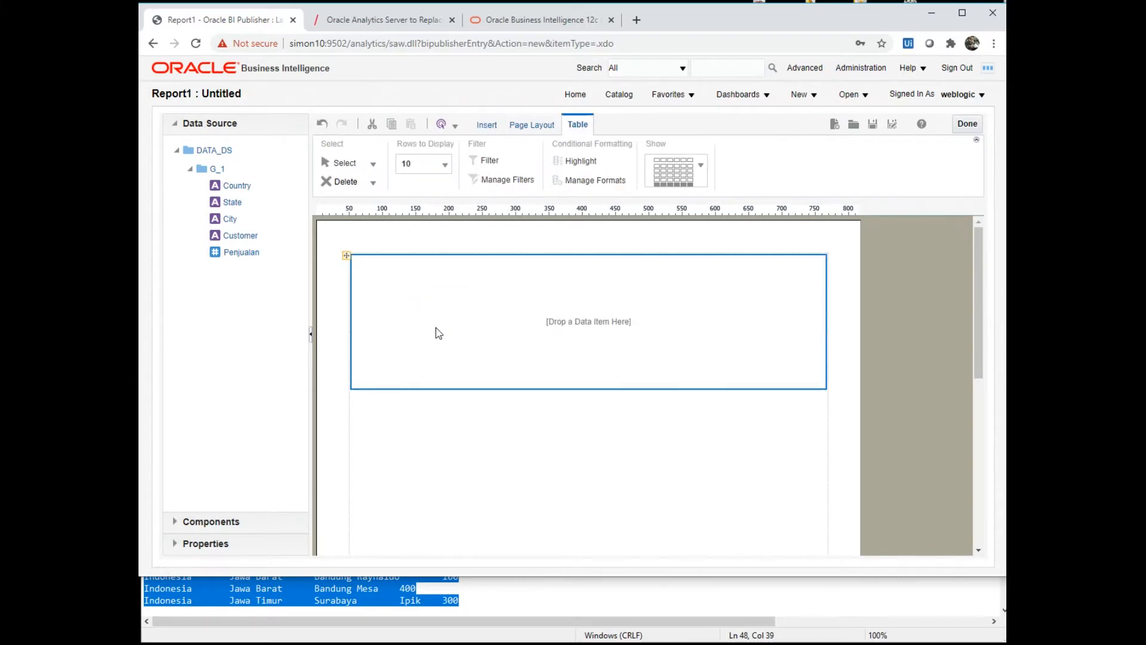
- Fill the table with Country, State, City and Penjualan columns, then add a text item below
left_click_drag(230, 190, 406, 290)
left_click_drag(233, 203, 514, 293)
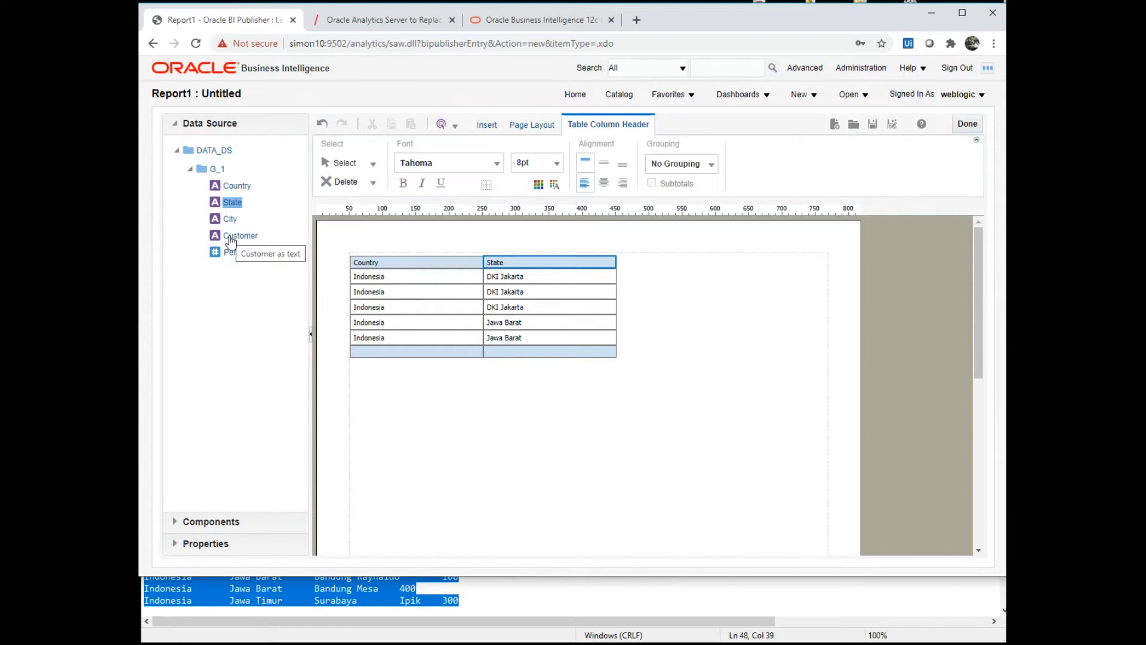
left_click_drag(226, 224, 618, 300)
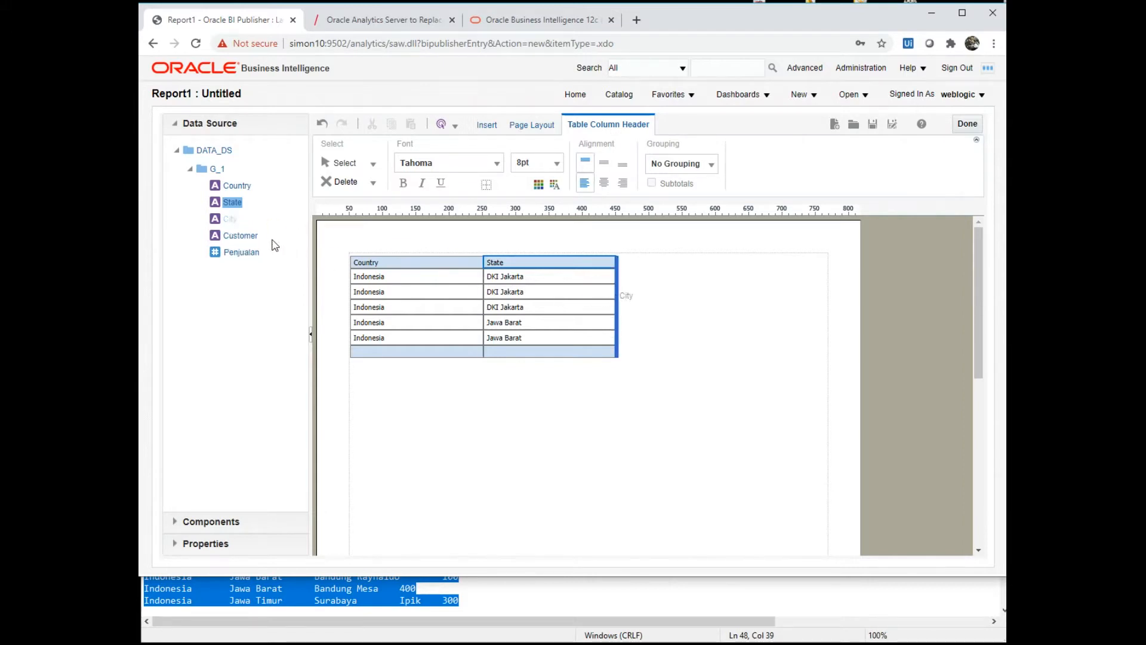
left_click_drag(246, 263, 649, 460)
left_click(562, 457)
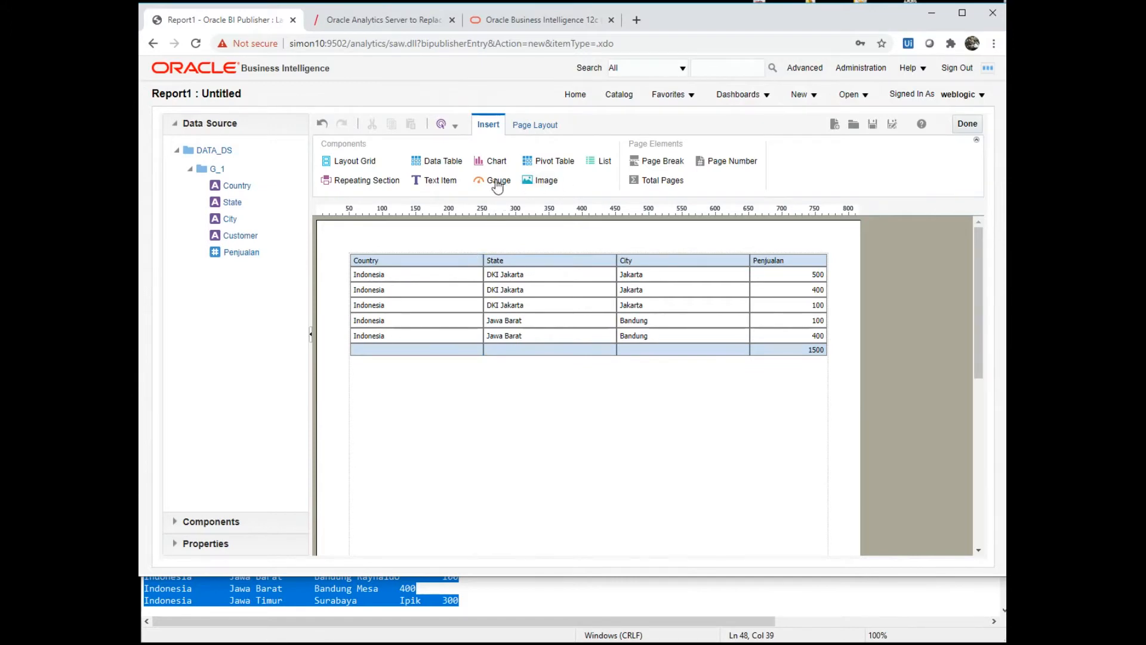
left_click_drag(440, 184, 488, 412)
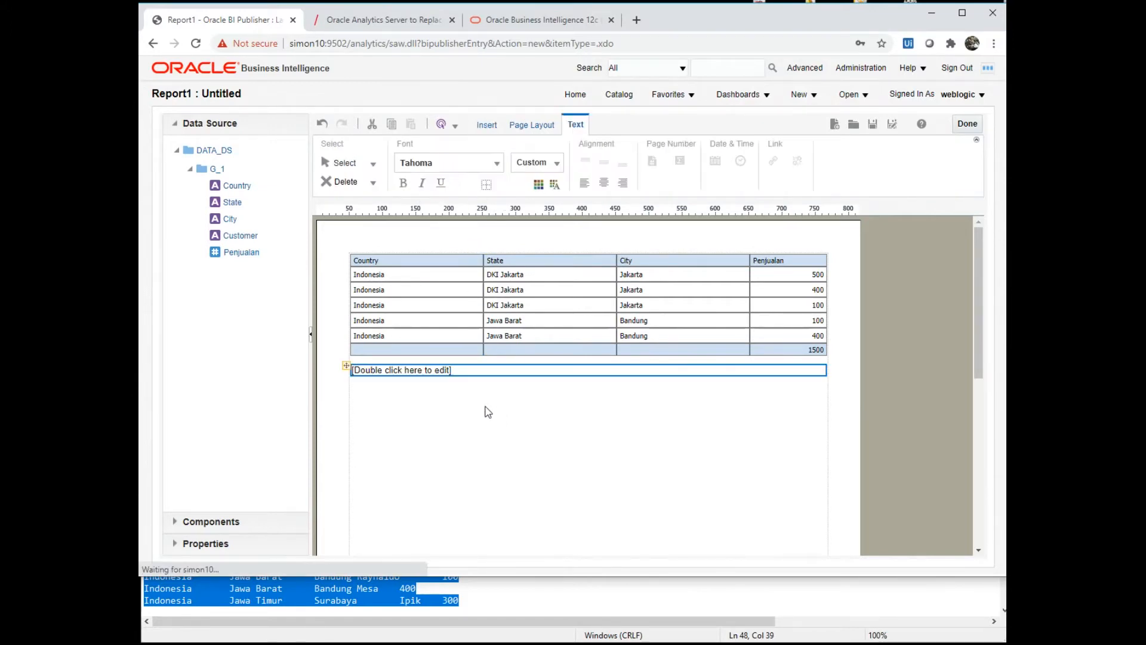
- Make the text item a centred, bold, 22pt 'Report Penjualan' title
double_click(448, 371)
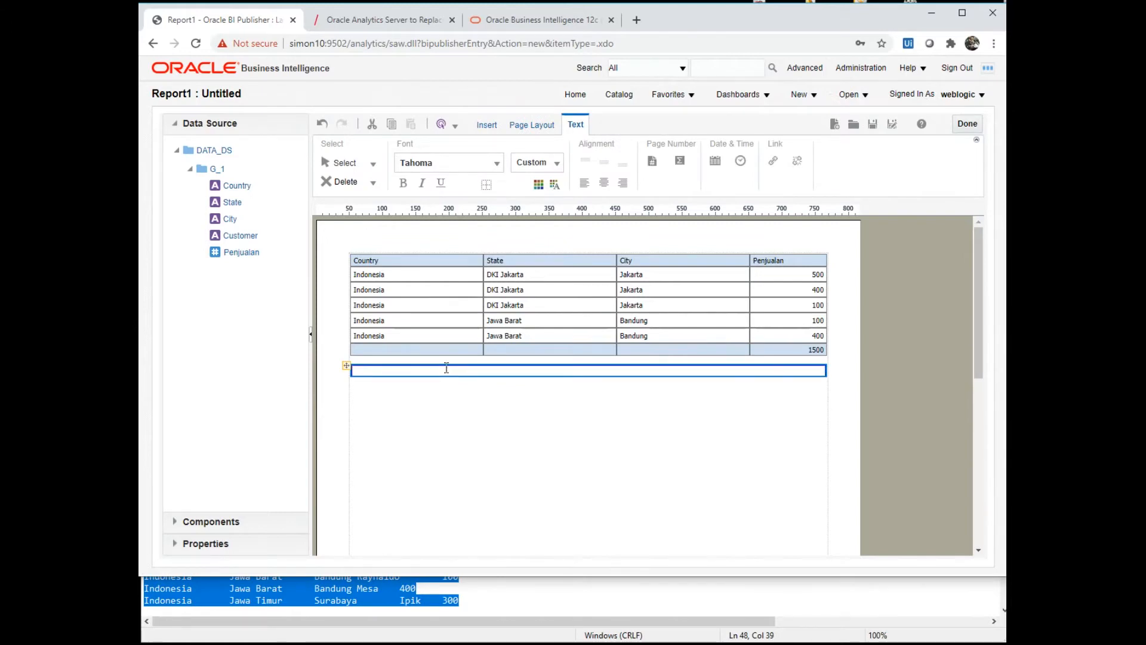
type("er")
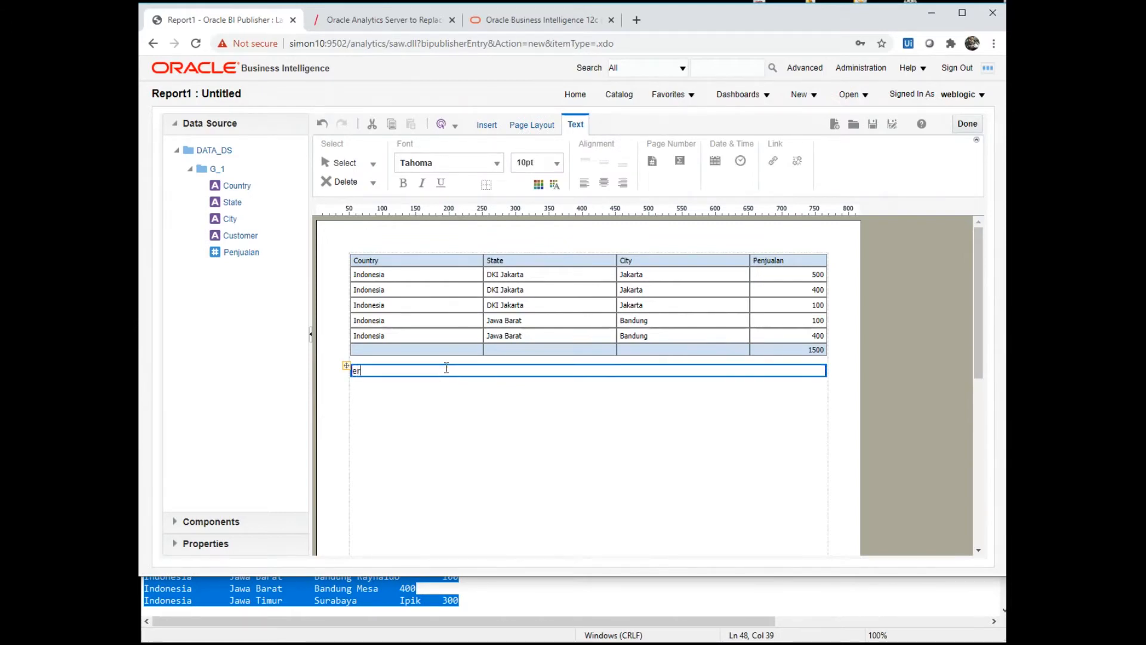
key("BackSpace")
key("BackSpace")
type("Repor")
triple_click(446, 368)
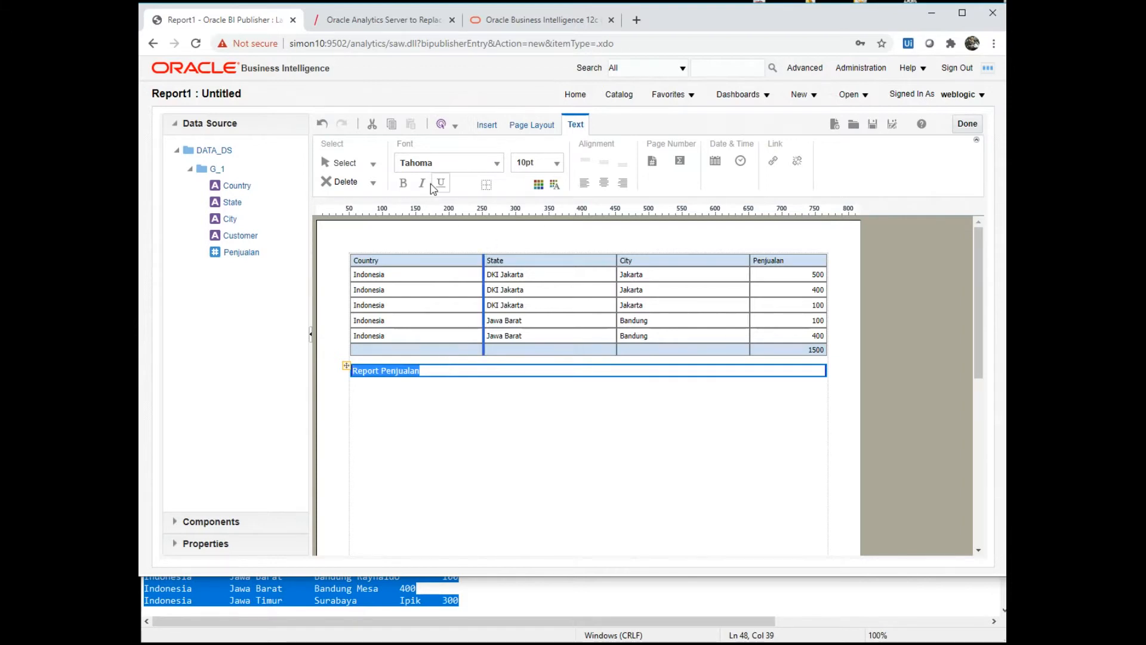
left_click(603, 188)
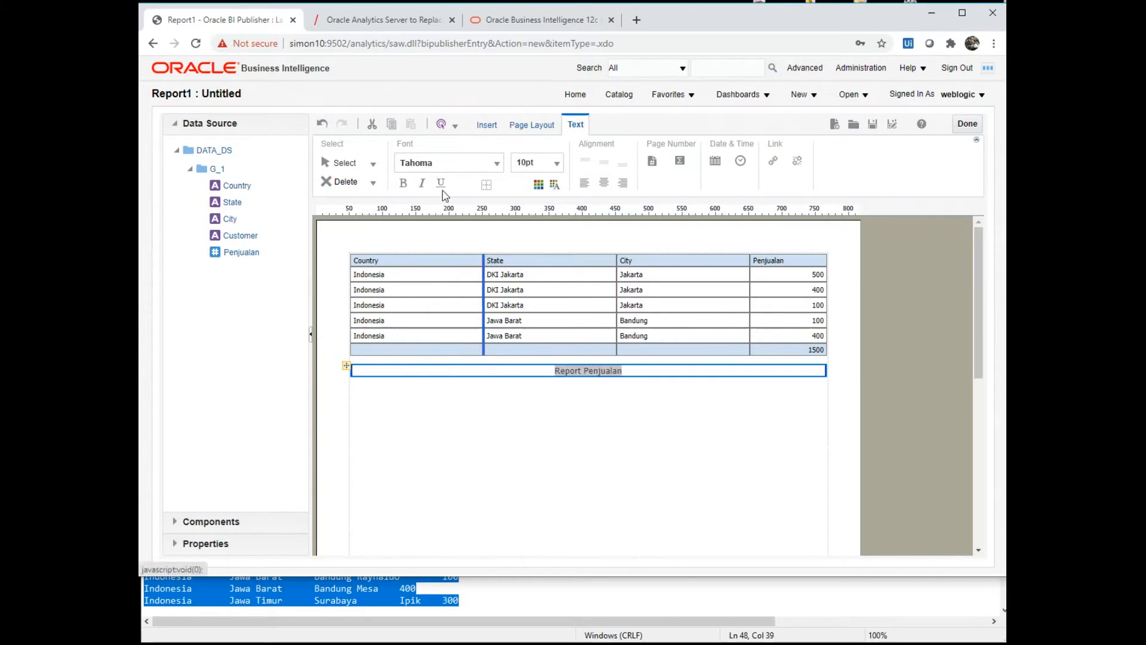
left_click(404, 183)
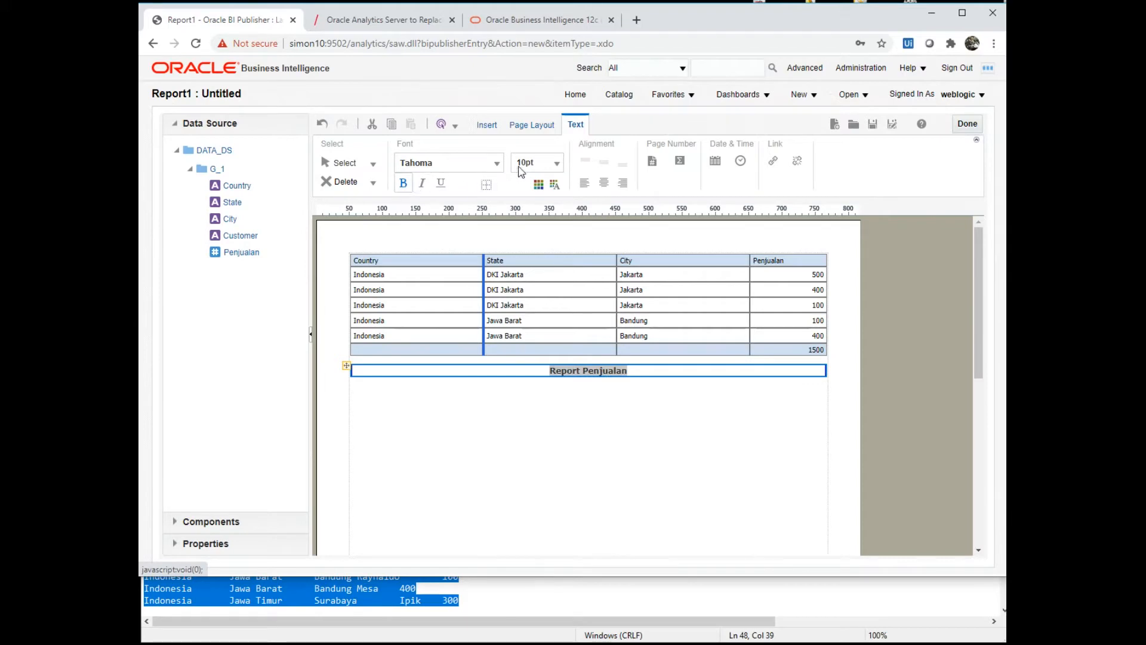
left_click(556, 164)
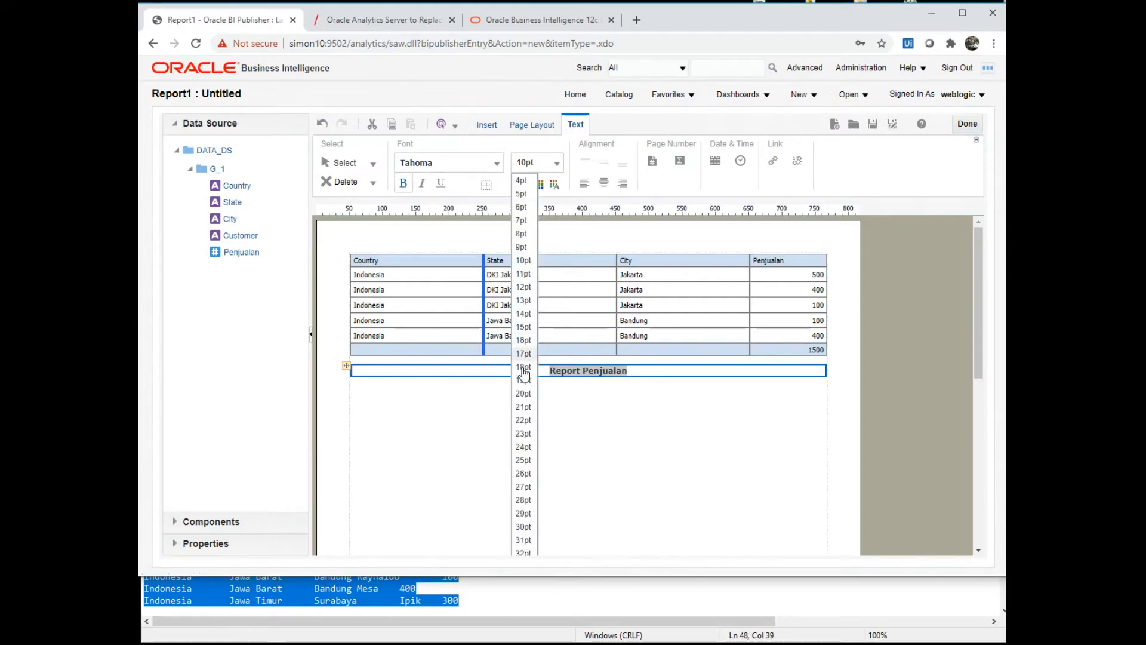
left_click(526, 420)
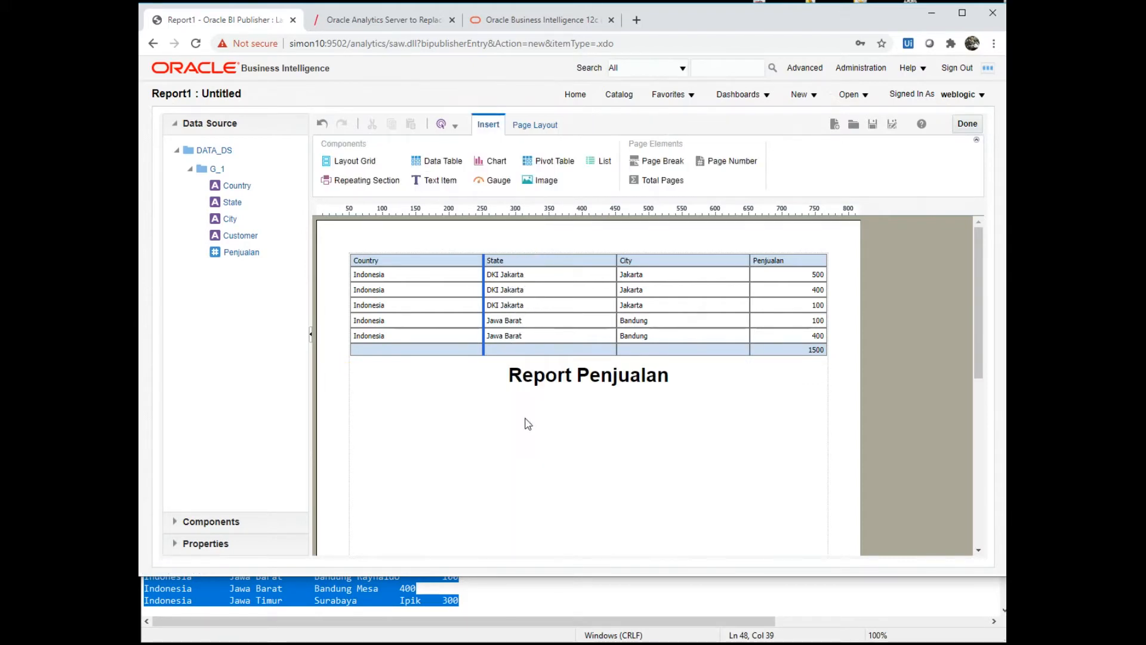
- Move the sales table below the title and save the layout under the default name
left_click(559, 261)
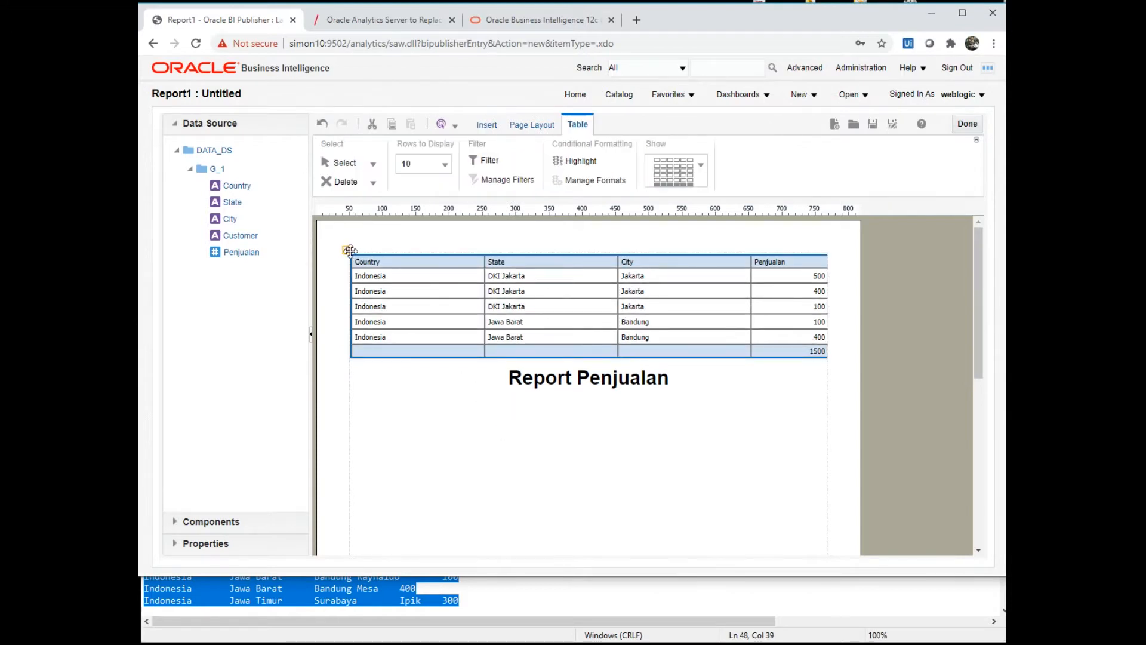
left_click_drag(350, 250, 374, 397)
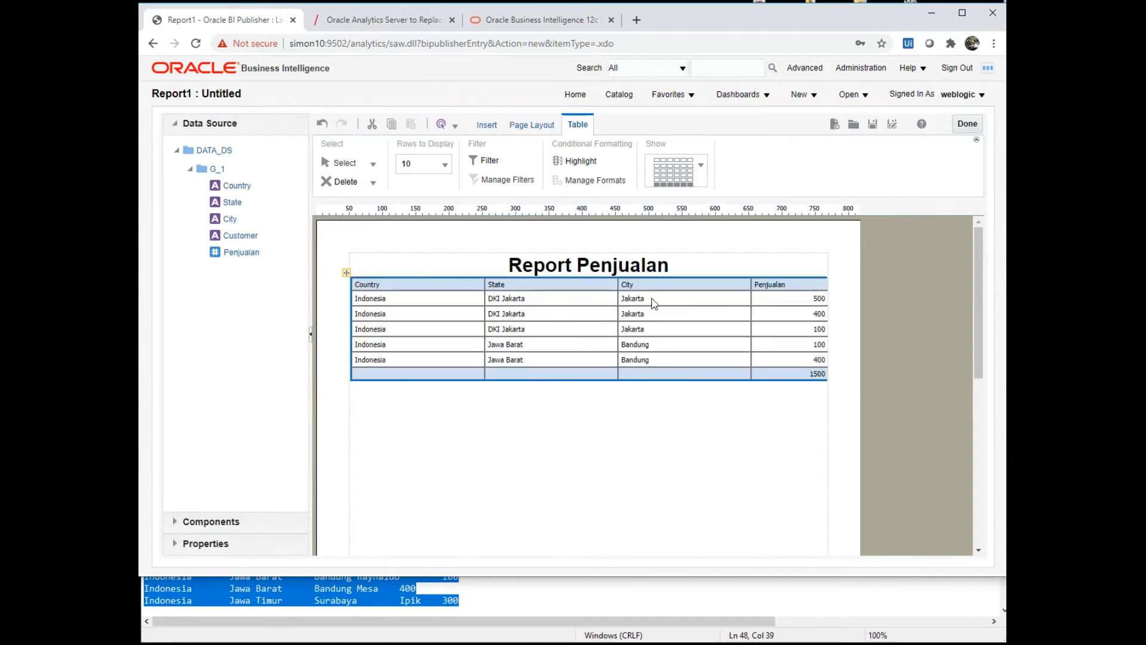
left_click(871, 126)
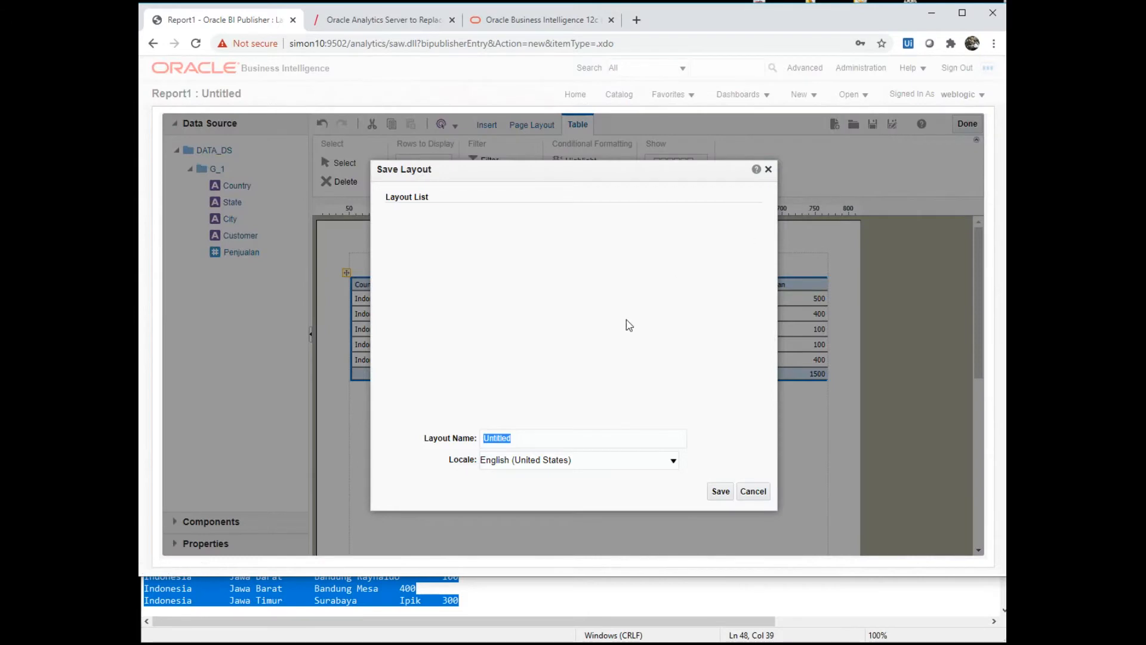
left_click(719, 491)
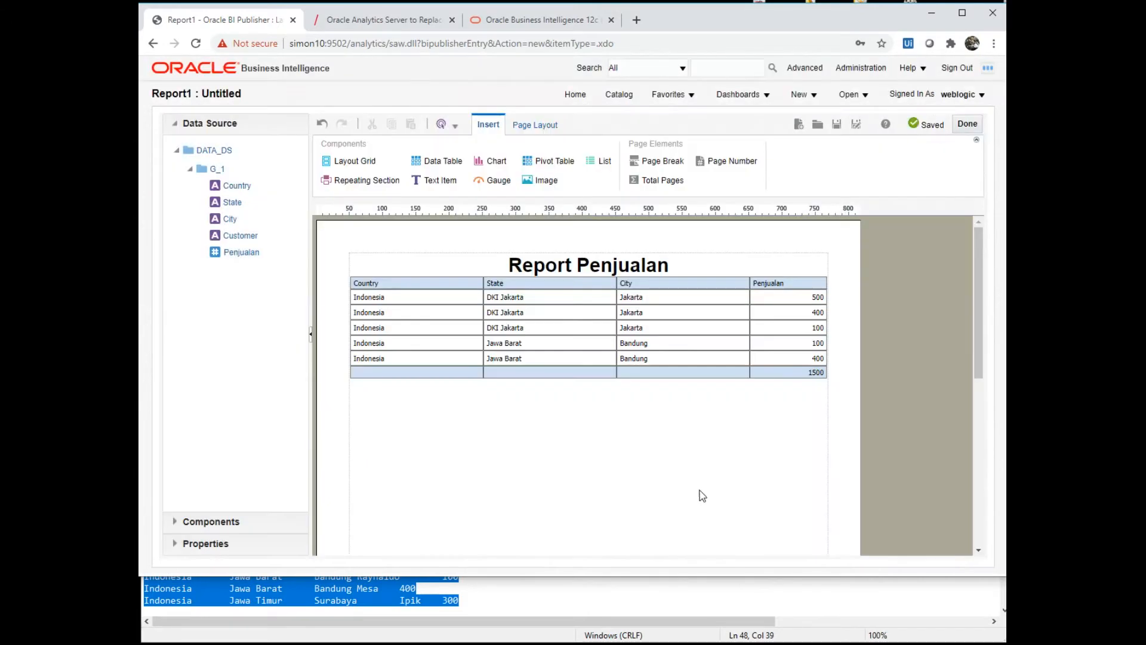
- Set the sales table's Alternate Row Color to yellow in its properties
left_click(537, 125)
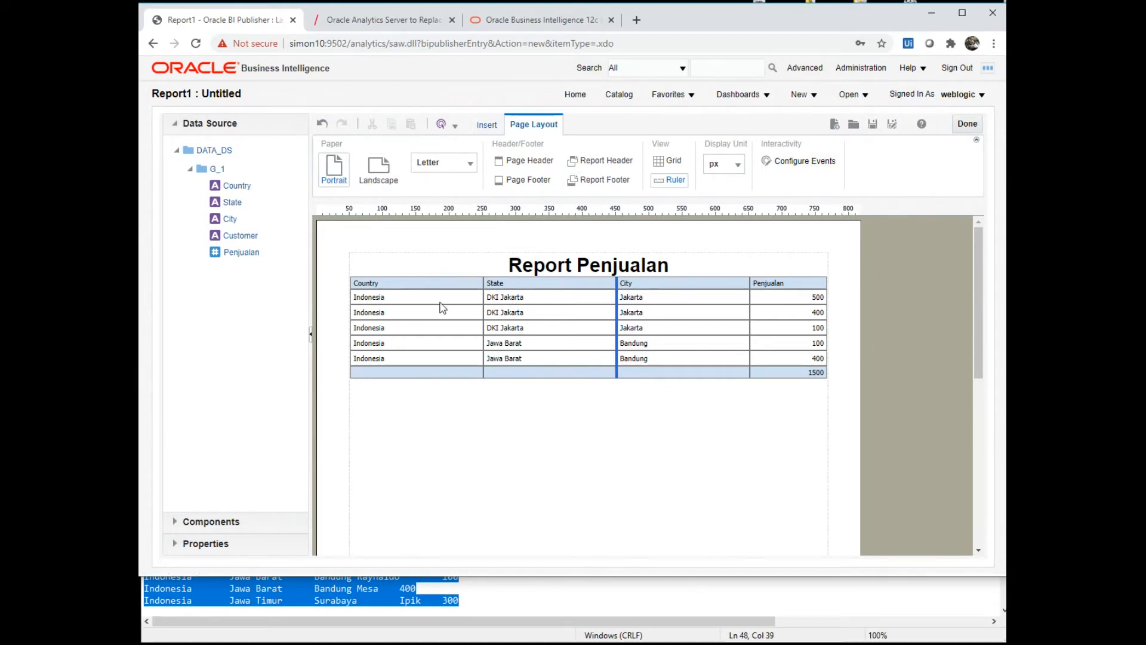
left_click(213, 522)
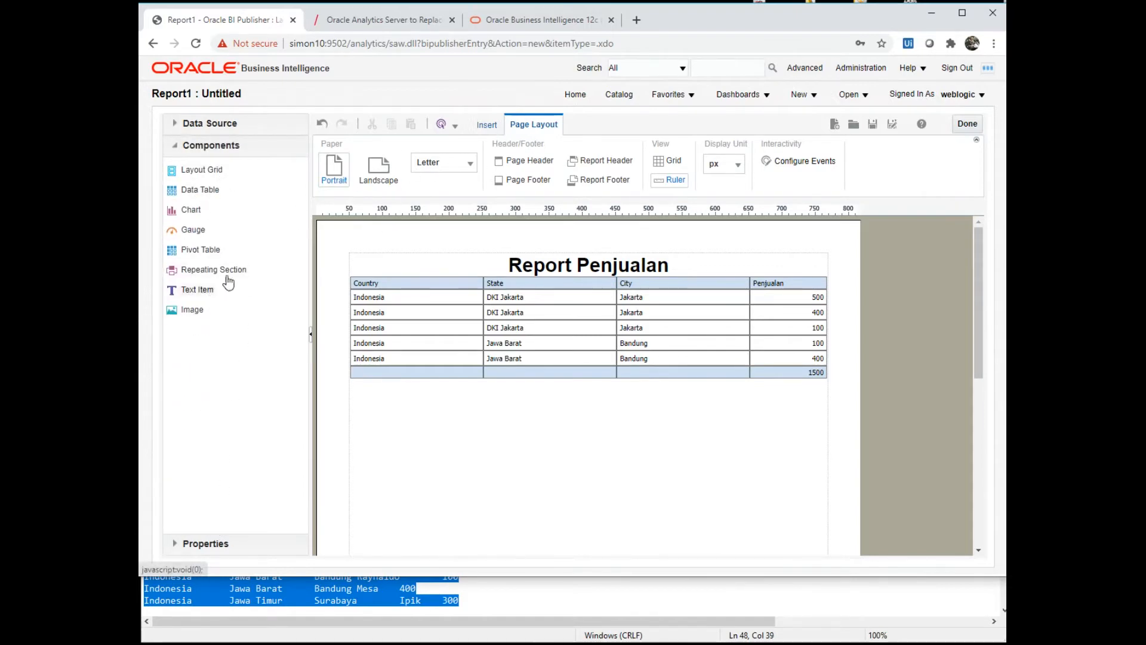
left_click(216, 544)
left_click(533, 266)
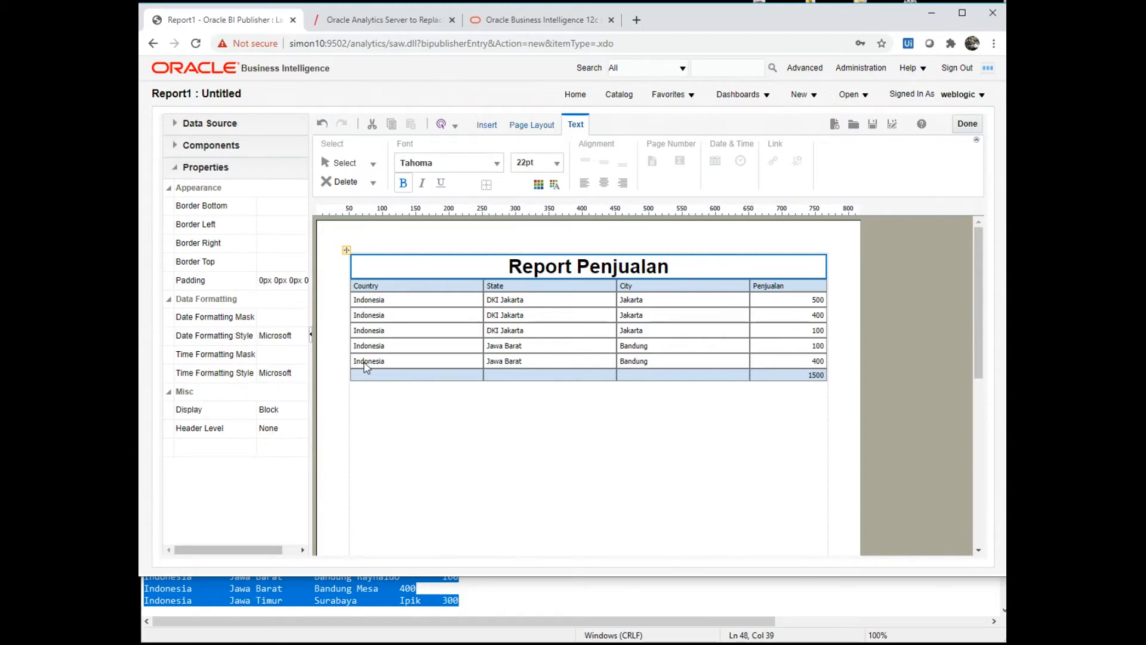
left_click(426, 295)
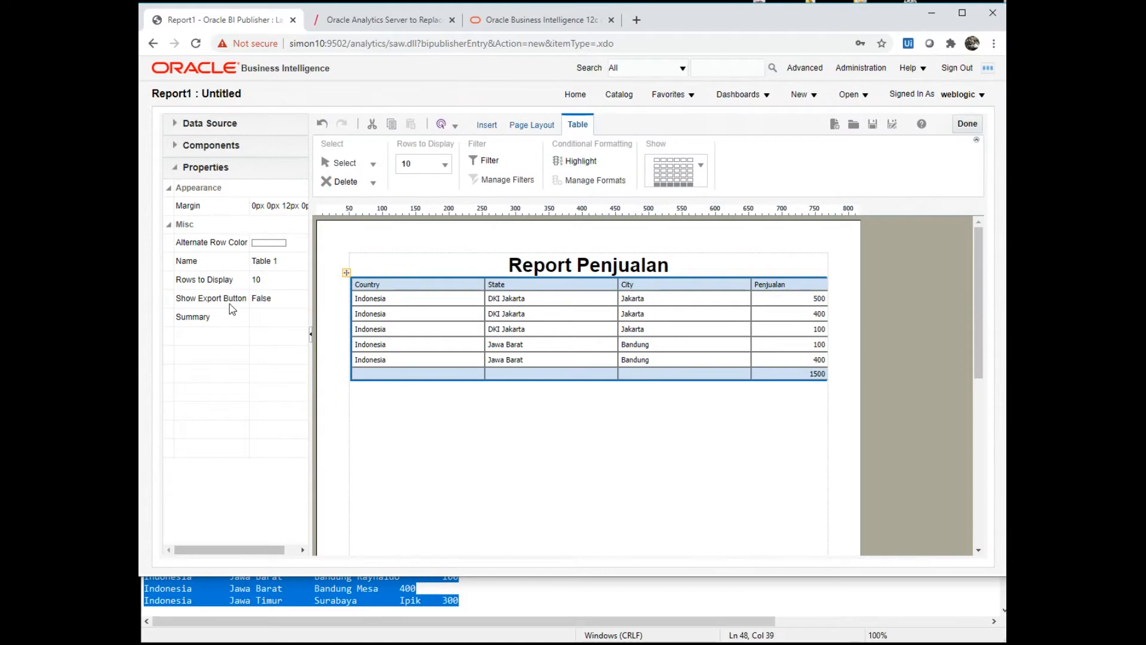
left_click(274, 244)
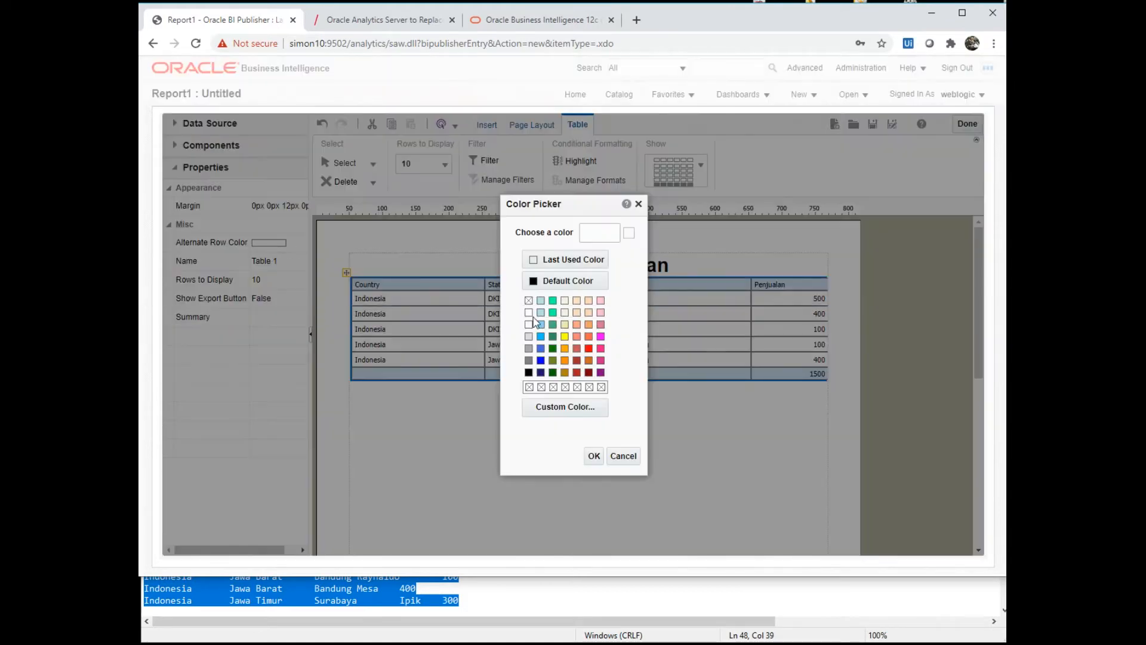
left_click(564, 337)
left_click(594, 455)
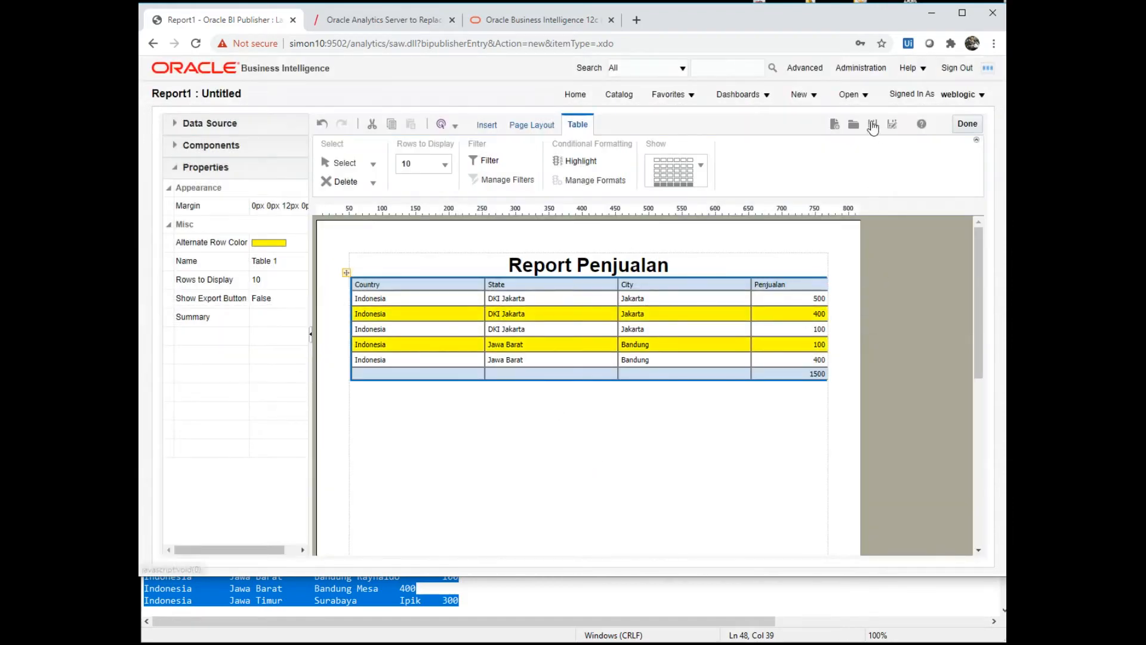
- Save Report1, finish editing, and return to the Training catalog folder
left_click(873, 124)
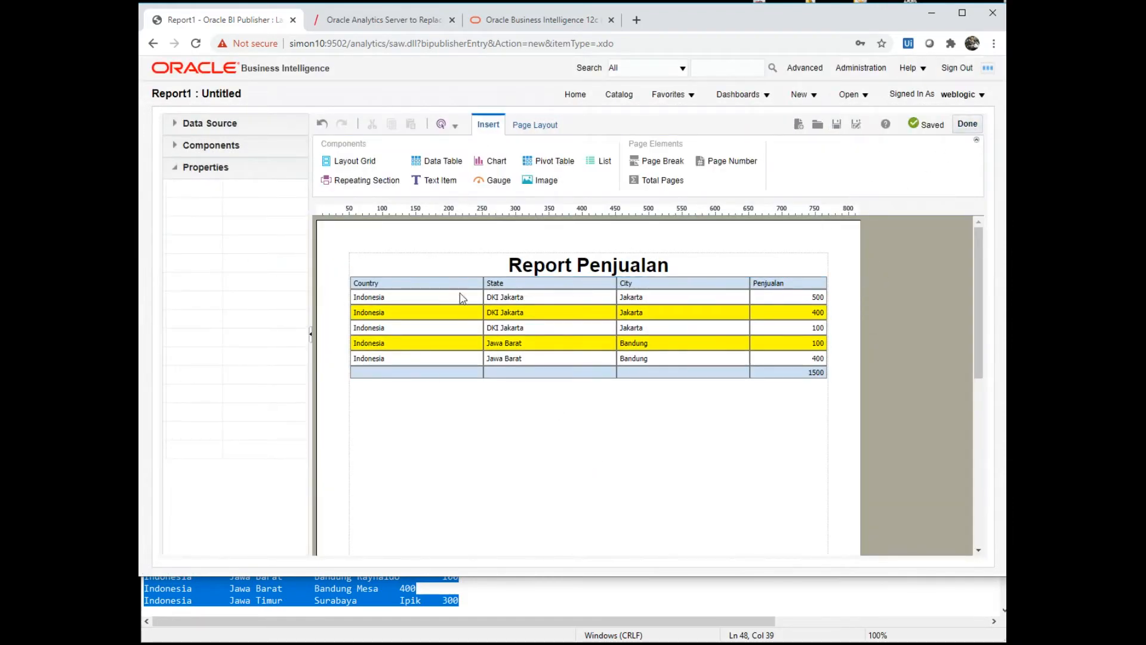
left_click(961, 122)
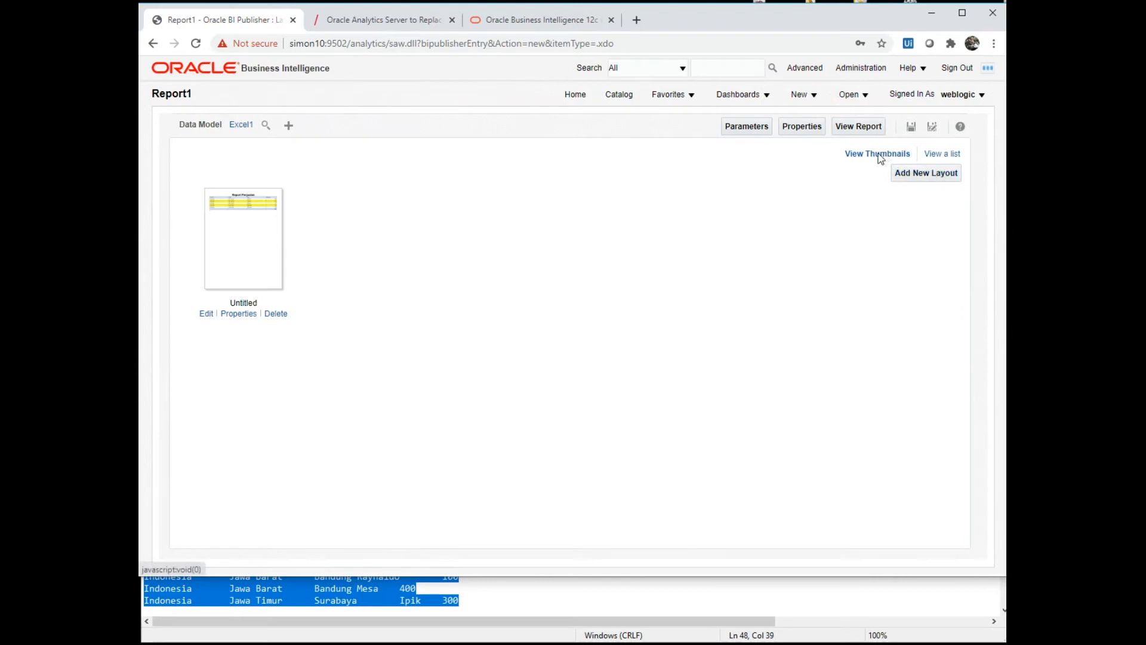
left_click(624, 97)
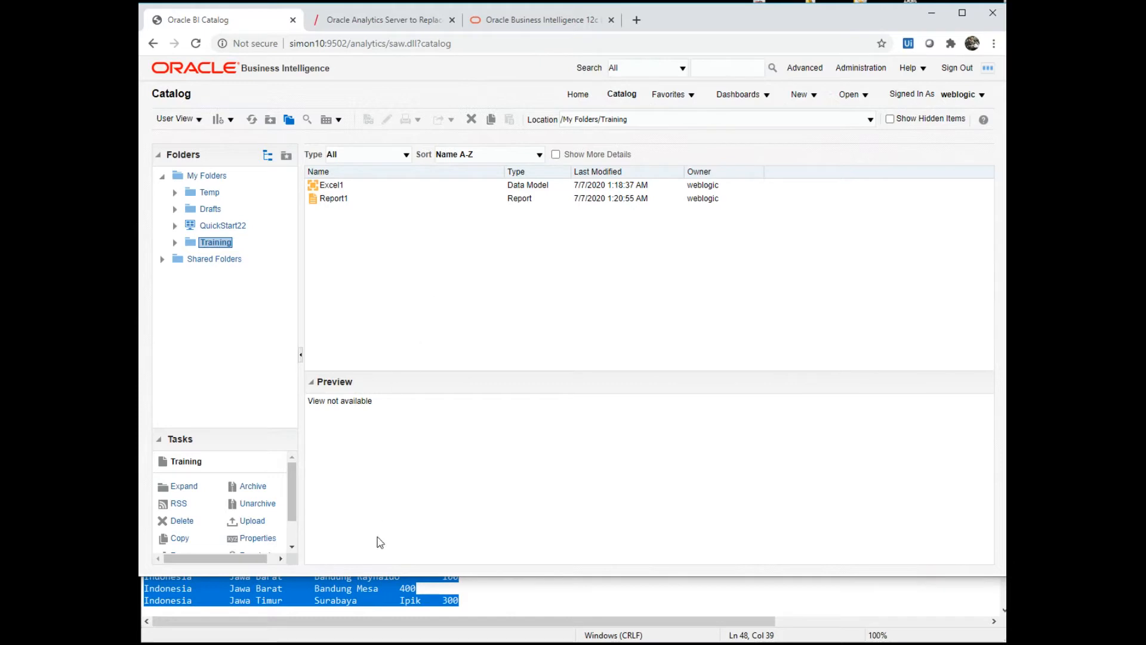
left_click(422, 595)
left_click(586, 564)
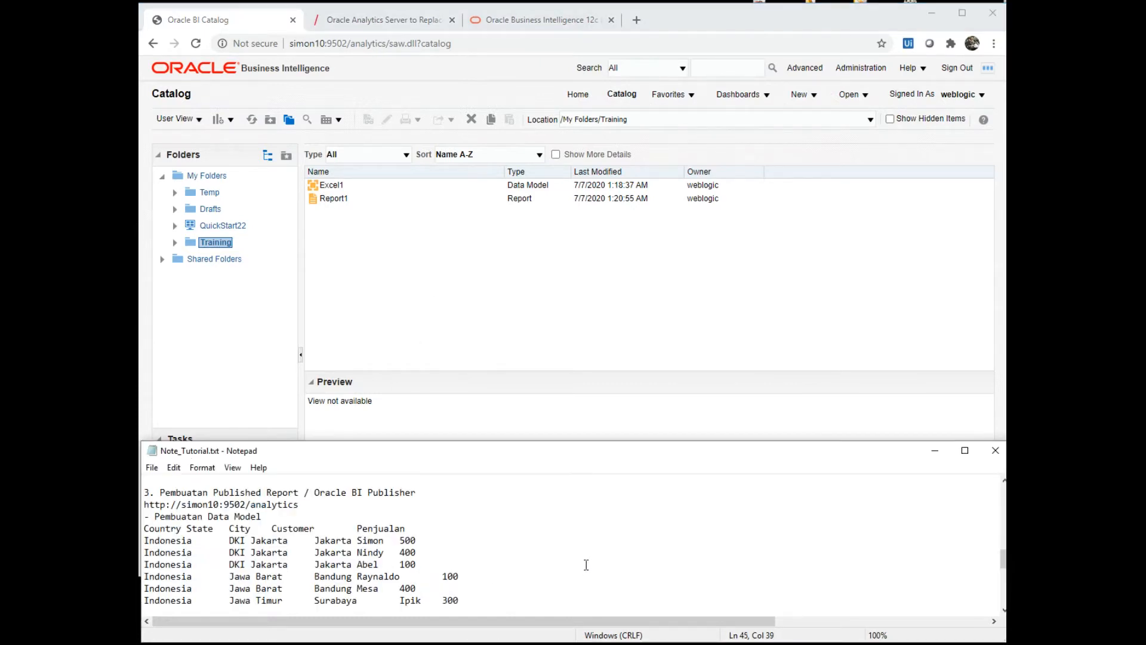
key("Down")
key("Down")
key("Down")
key("Down")
key("Down")
key("Down")
key("Down")
key("Down")
key("Down")
key("Down")
key("Down")
key("Down")
key("Down")
key("Down")
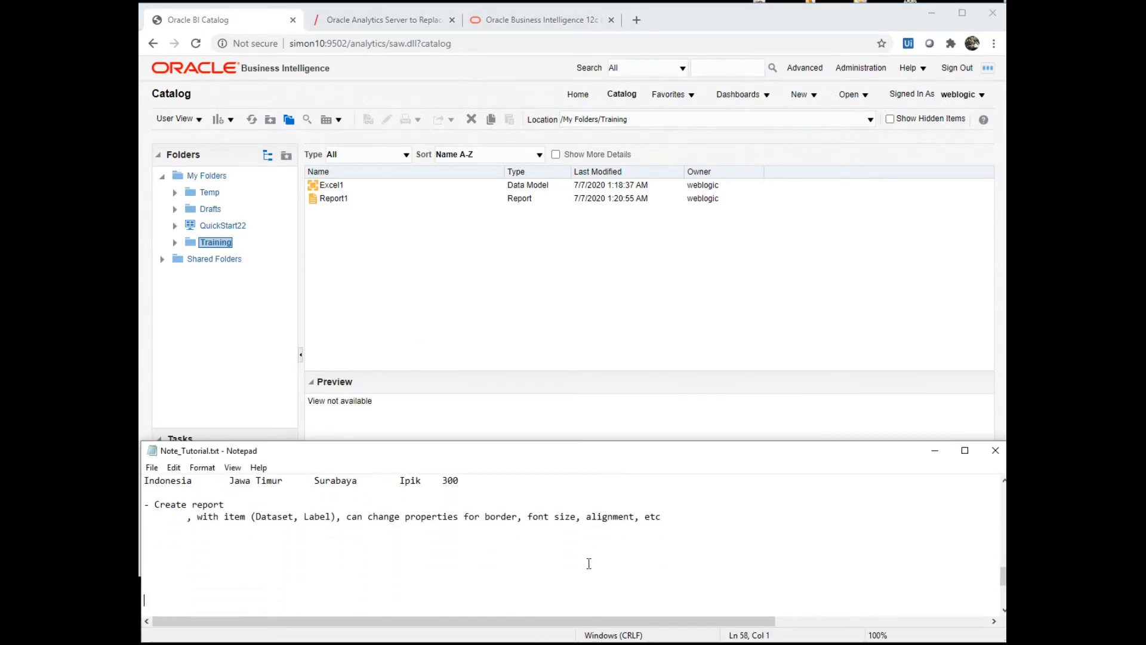
key("Down")
key("Down")
key("Down")
key("Down")
key("Down")
key("Down")
key("Down")
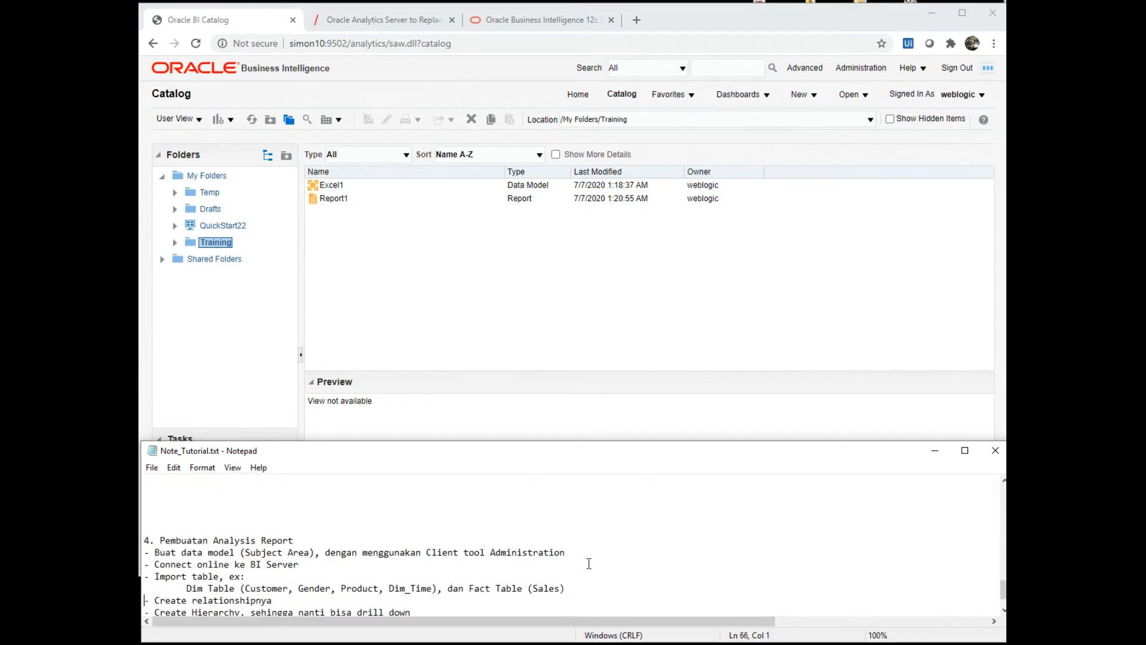
key("Up")
key("Up")
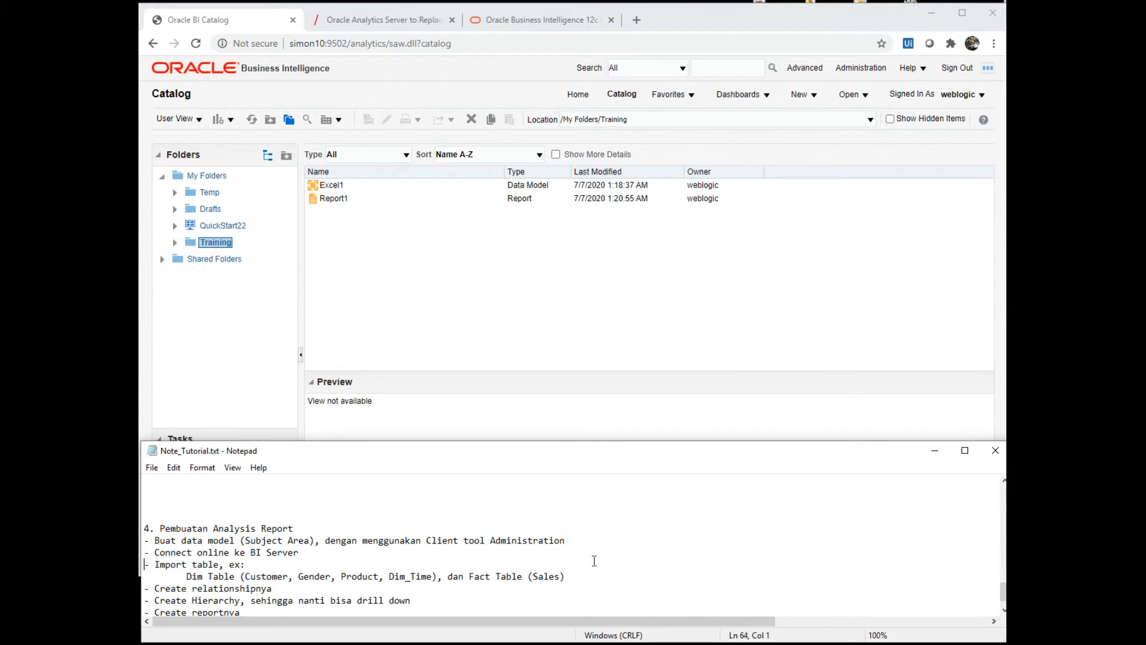
key("Down")
key("Down")
key("Down")
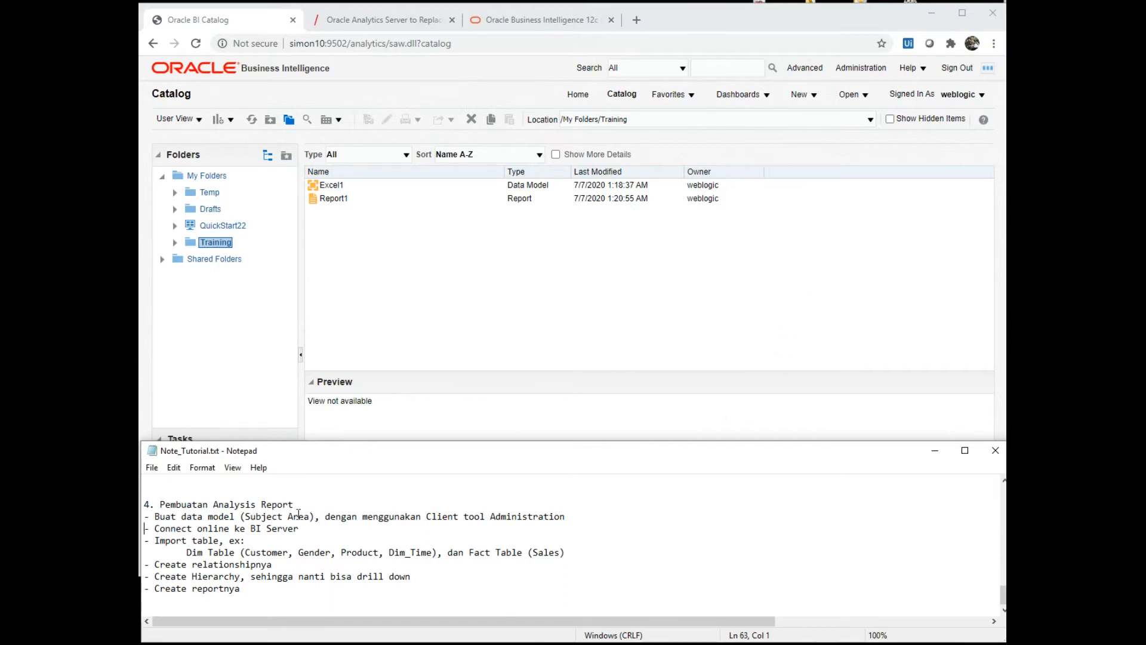
left_click(801, 282)
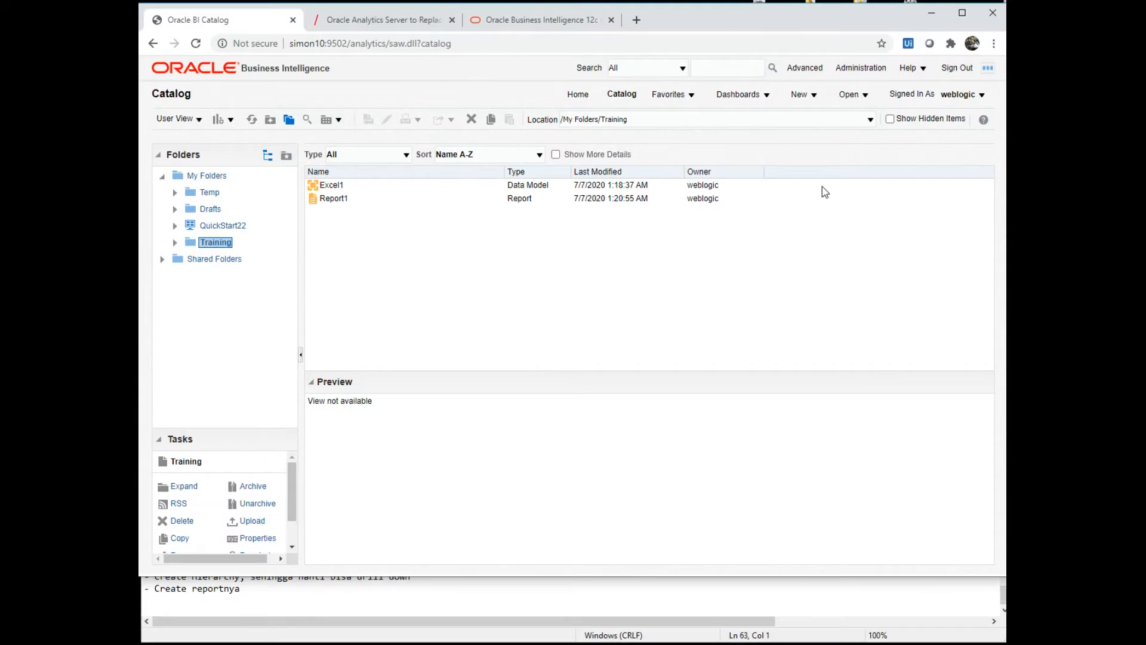
left_click(810, 96)
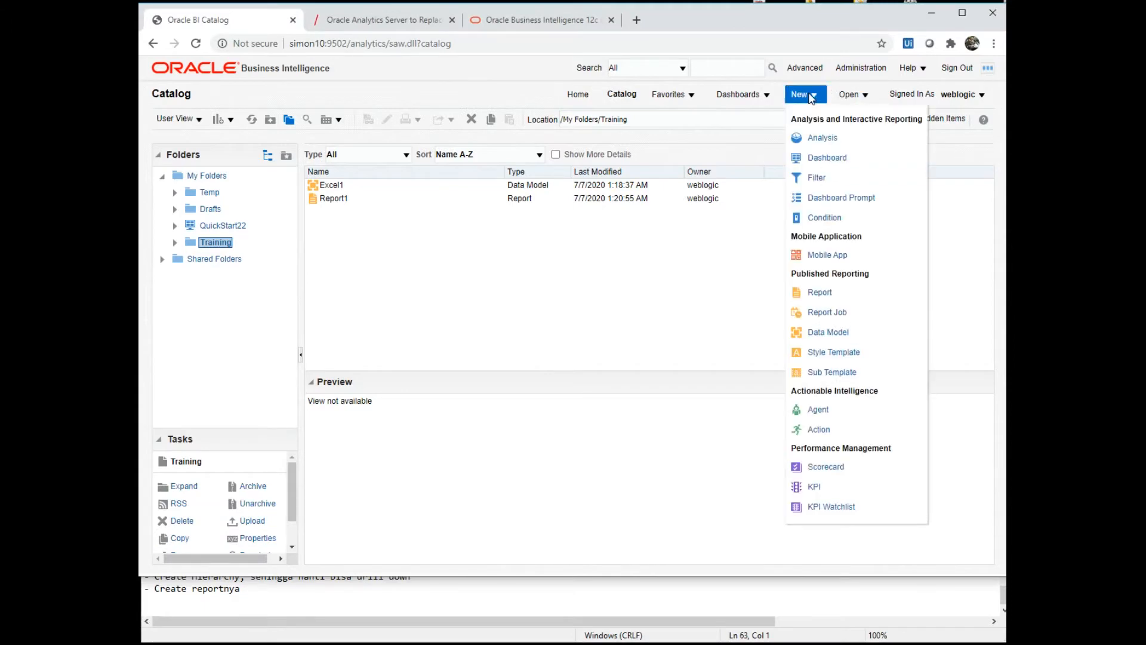
left_click(819, 141)
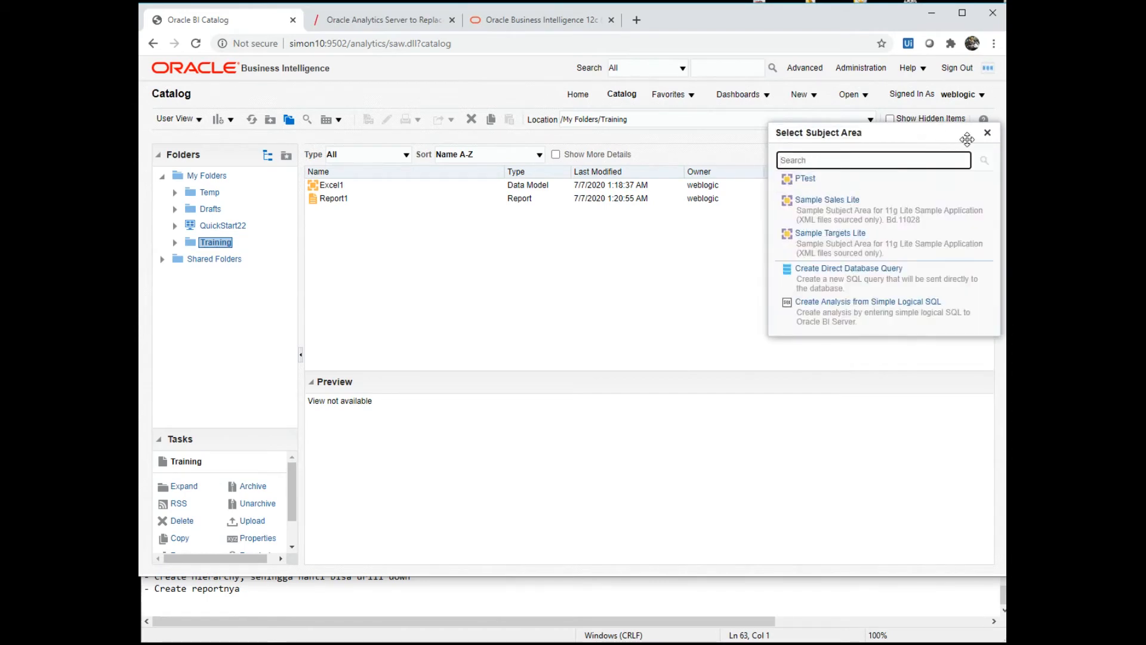
left_click(987, 133)
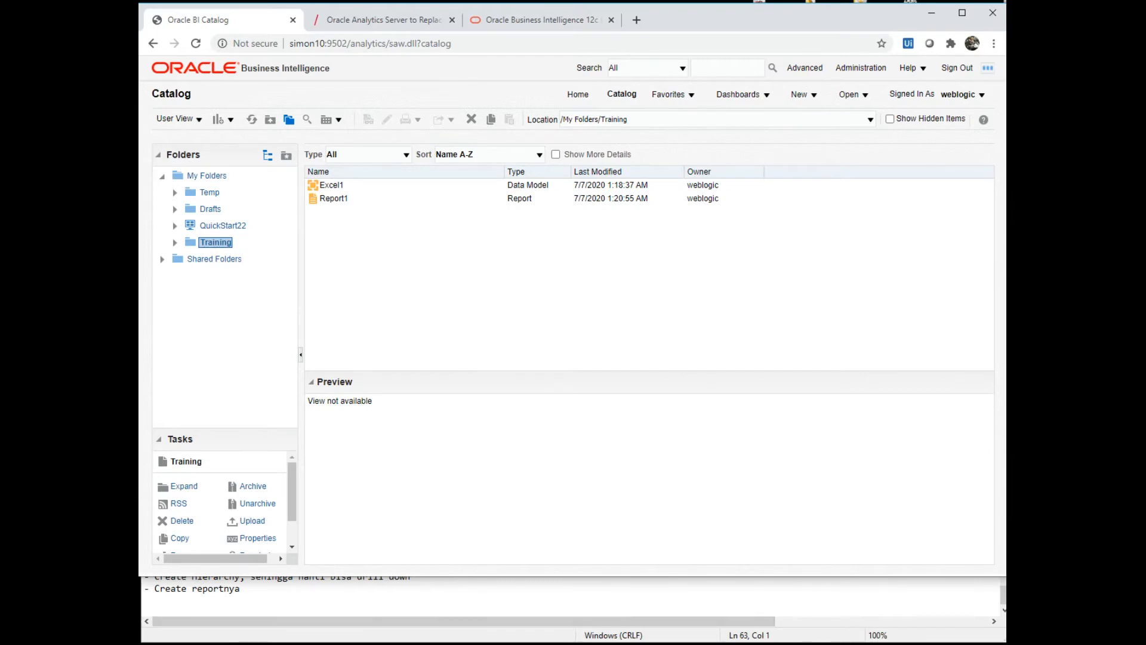
key("alt+Tab")
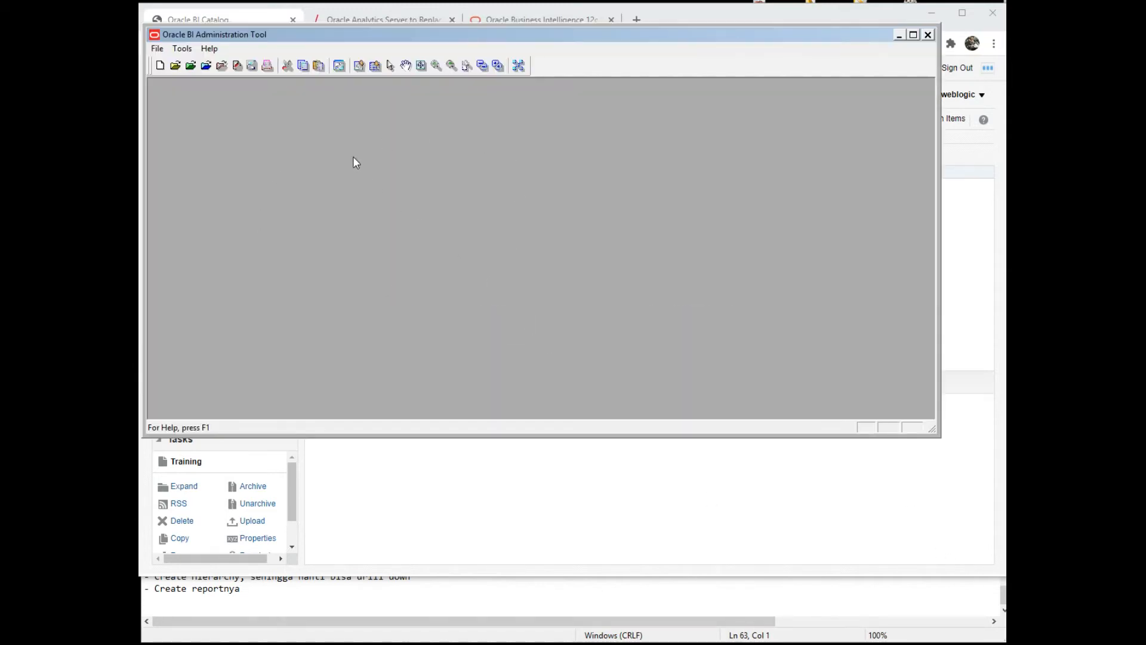
- Open the repository in online mode, signing in with the account password
left_click(157, 49)
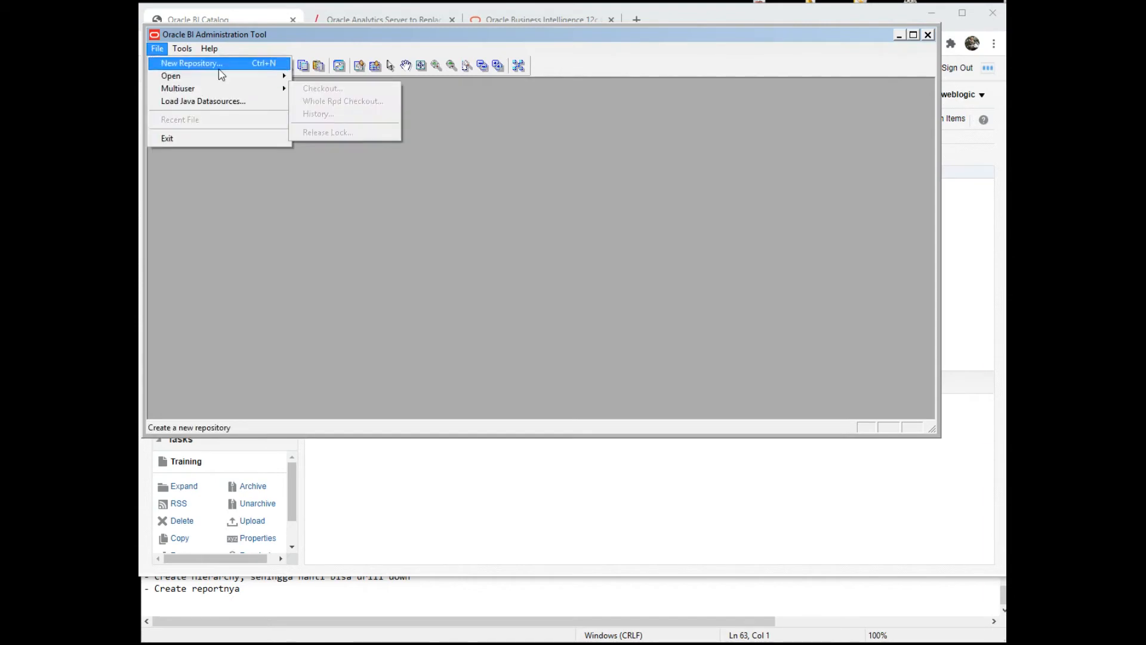
mouse_move(263, 77)
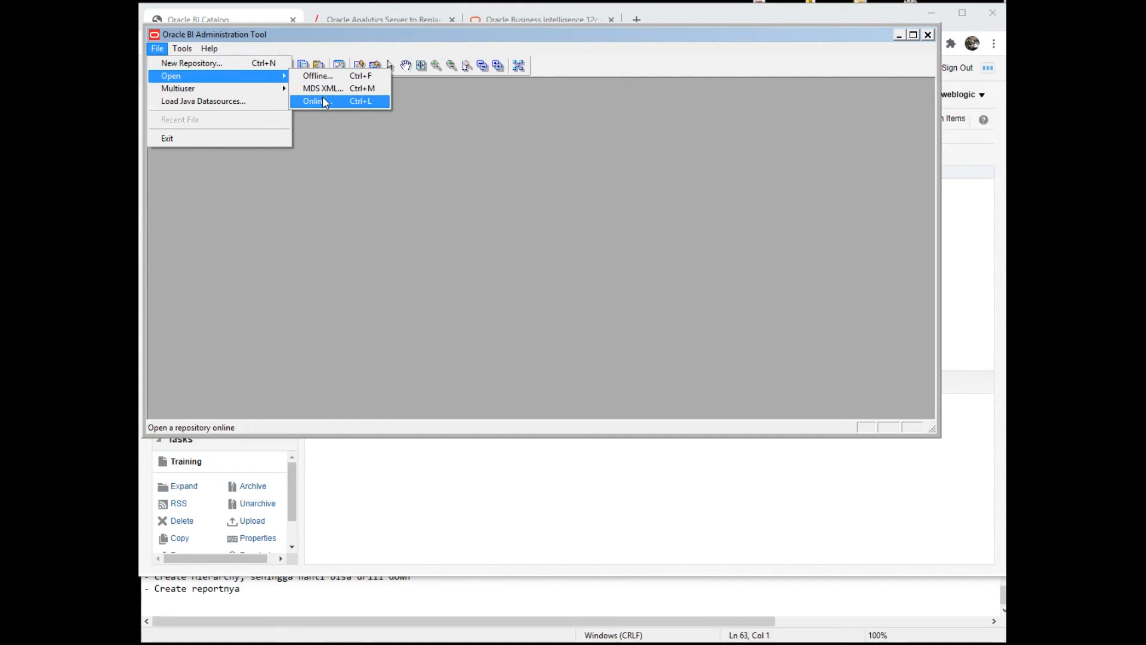
left_click(317, 100)
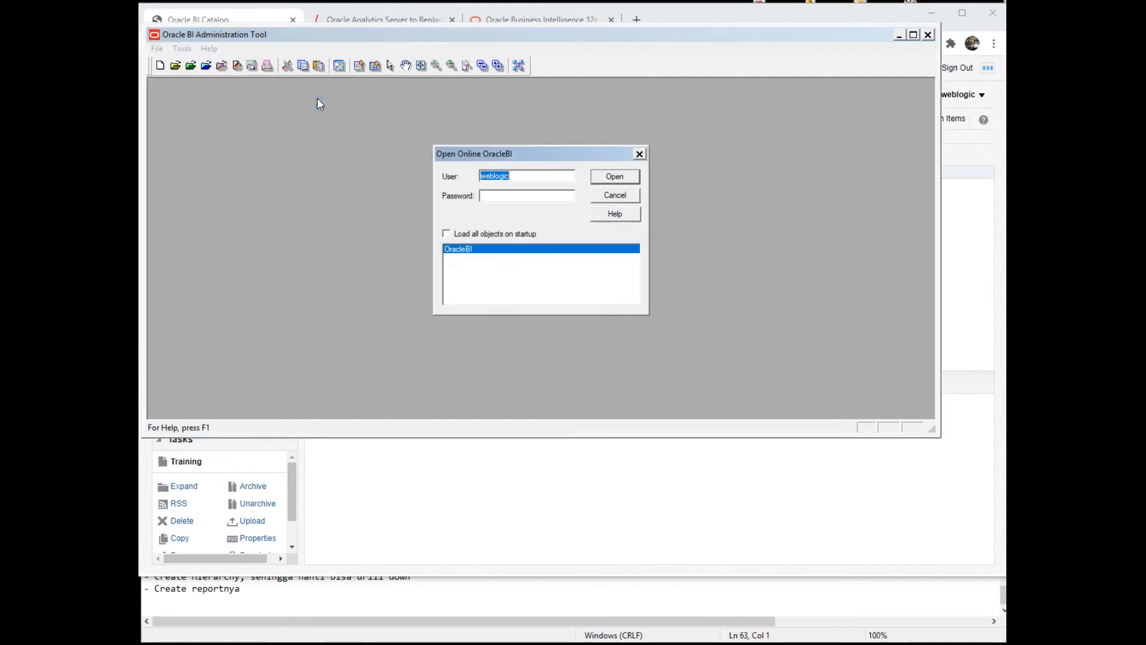
left_click(510, 200)
type("*****")
left_click(597, 178)
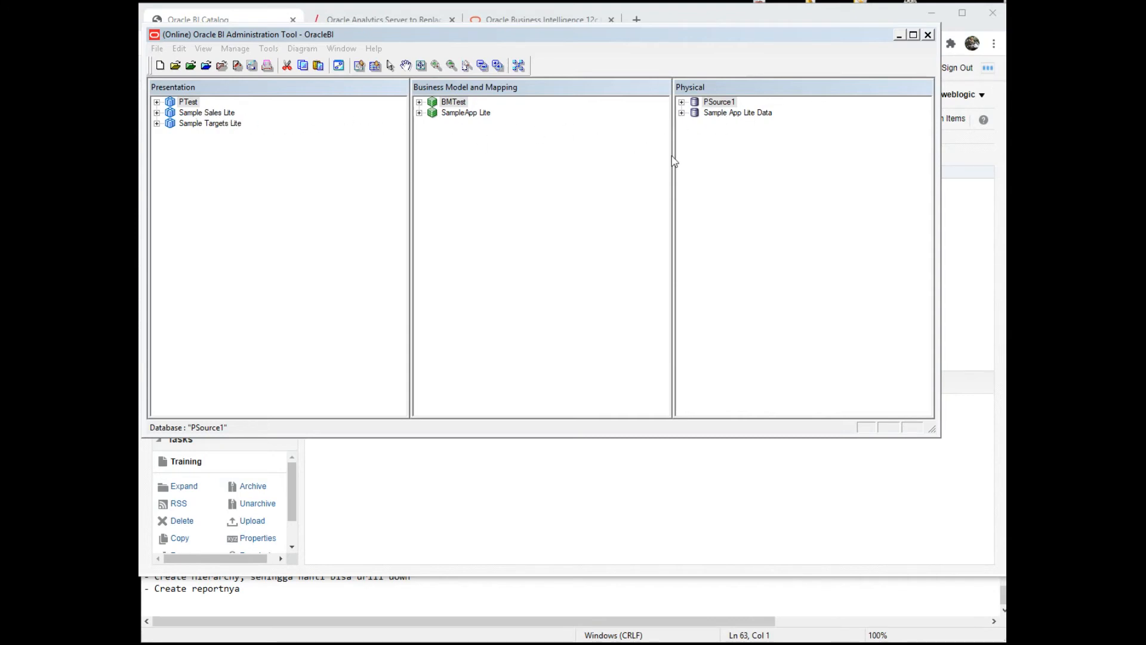
- Create the PSource2 physical database with a Source2 connection pool using the Default (ODBC 2.0) interface
right_click(709, 148)
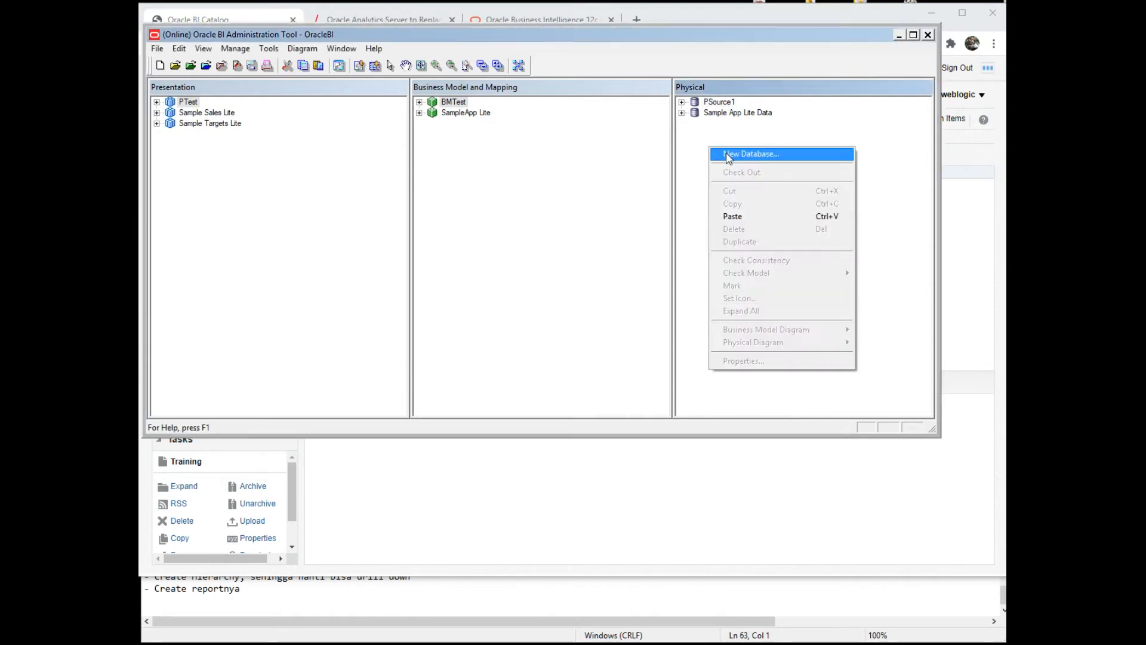
left_click(728, 157)
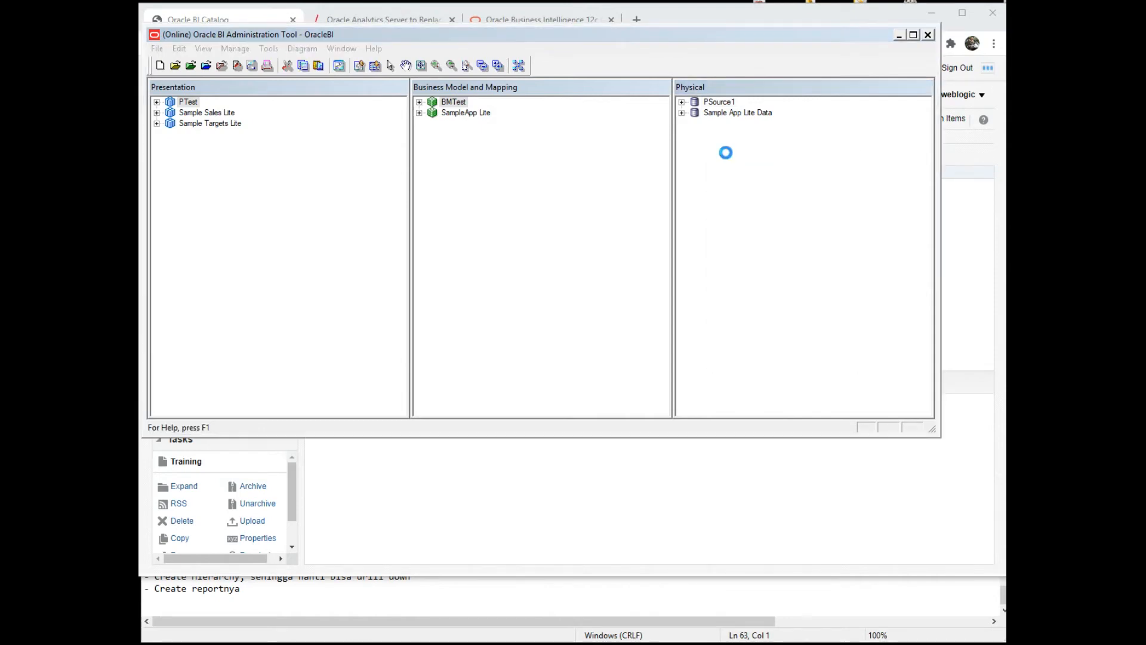
type("PSource2")
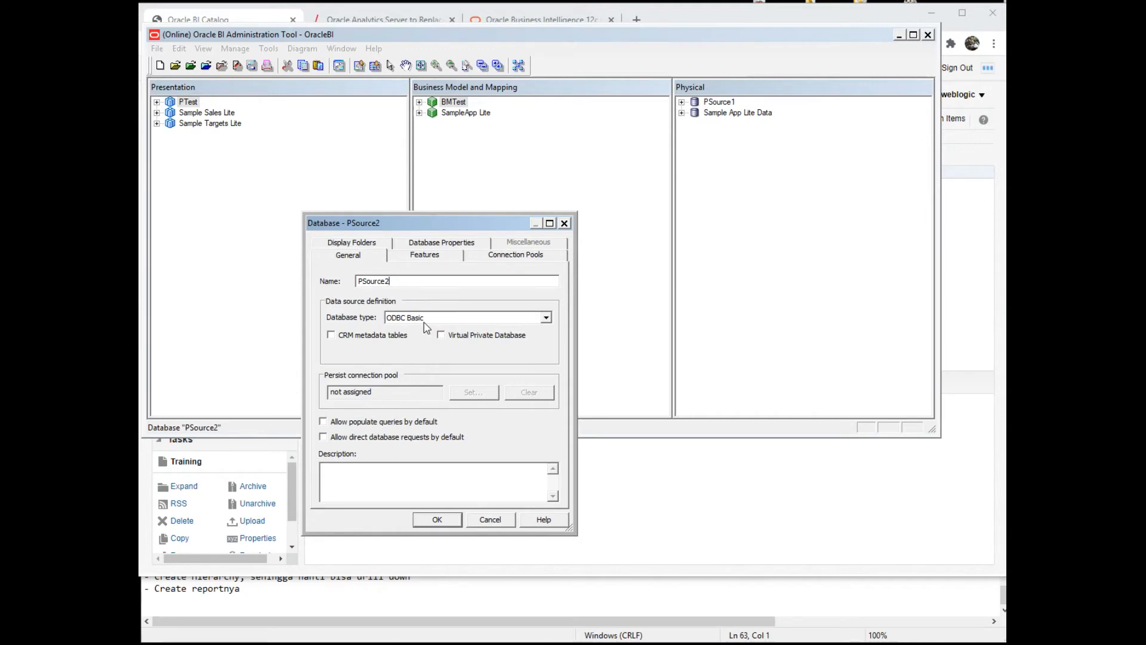
left_click(507, 260)
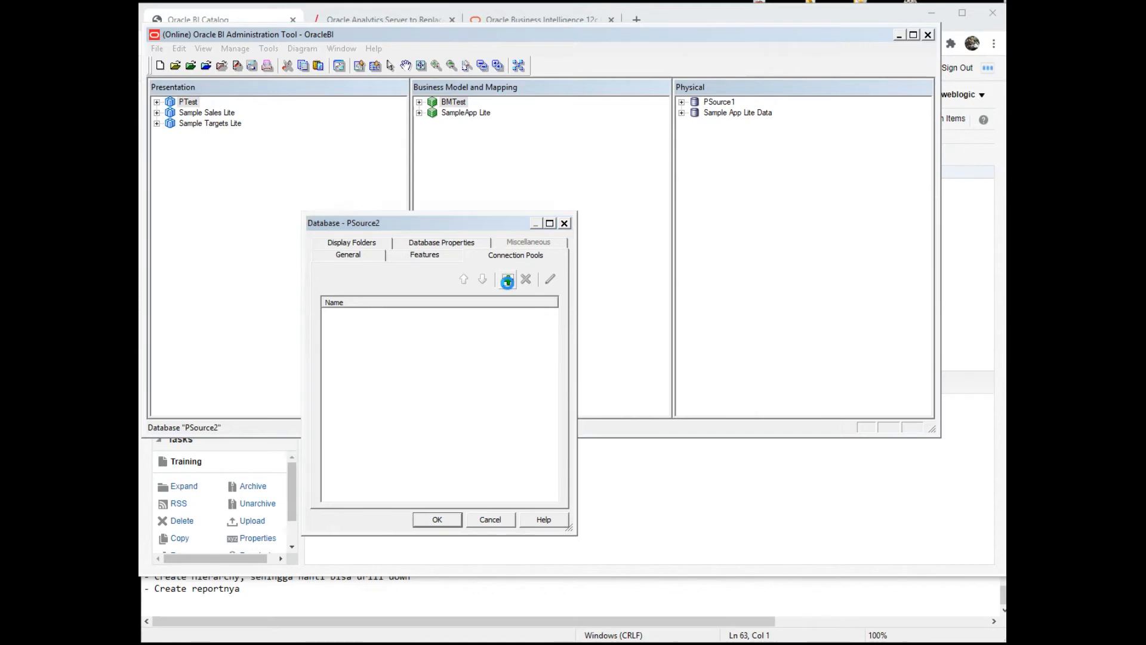
left_click(507, 281)
type("Source2")
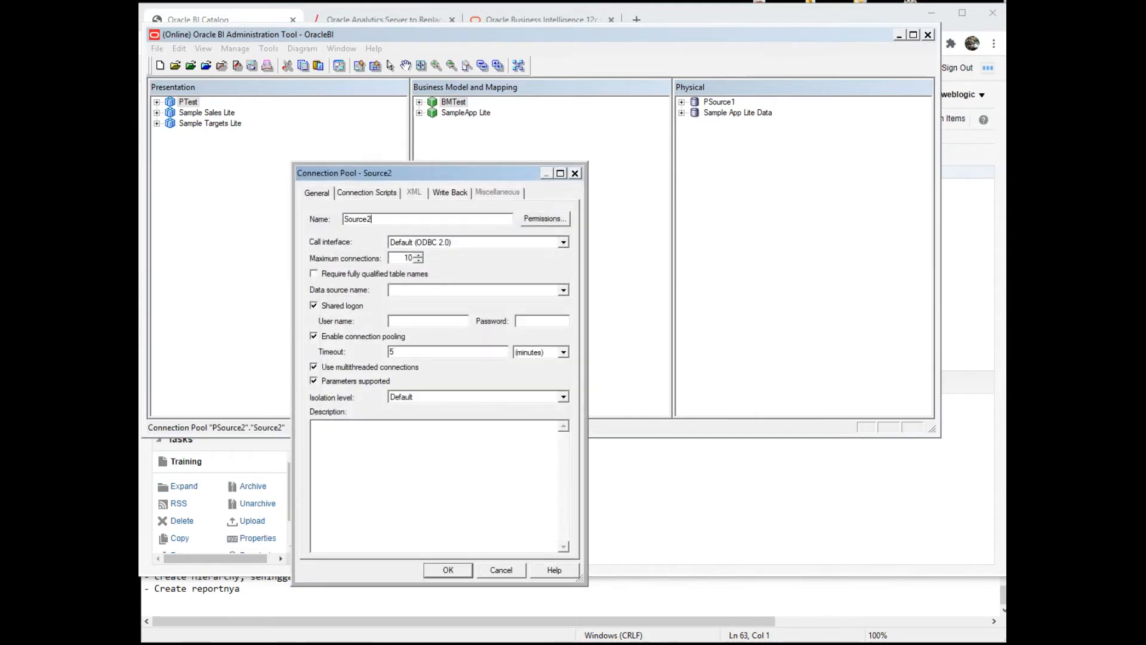
left_click(453, 242)
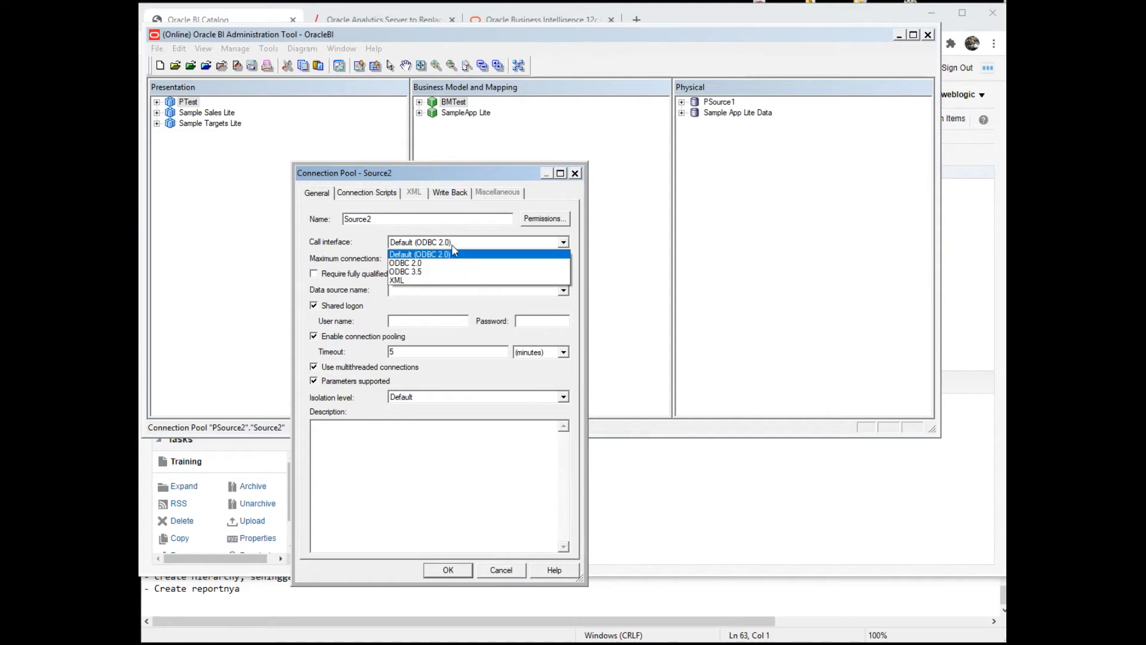
left_click(451, 255)
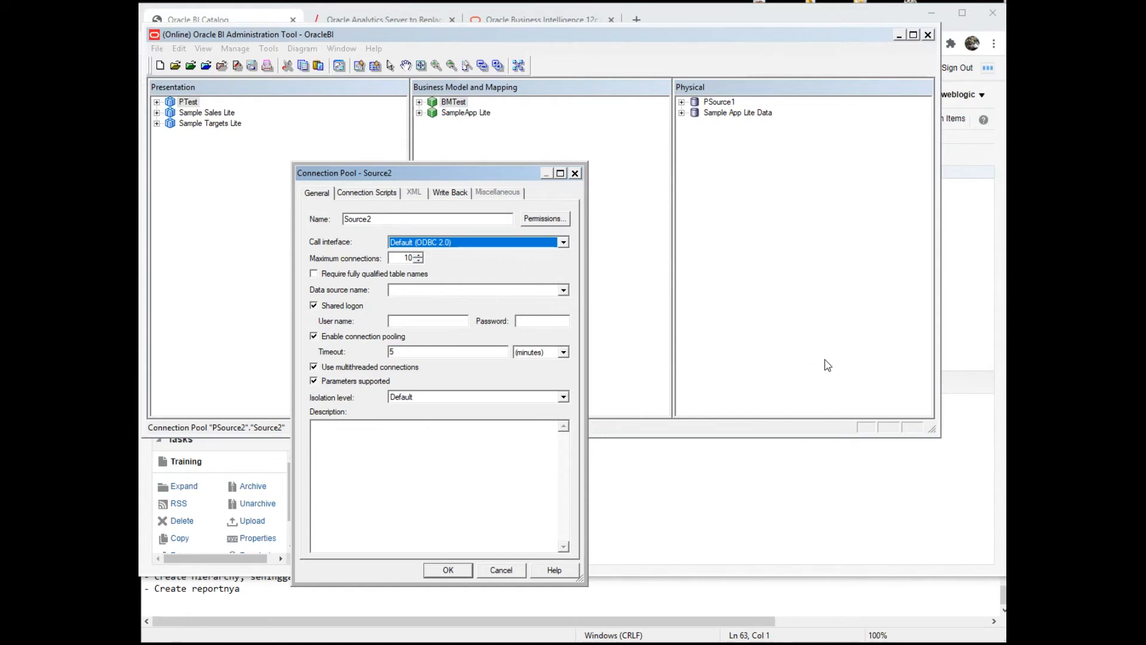
- Point Source2 at data source ningnong10 with the shared logon user name and password
left_click(559, 292)
left_click(562, 290)
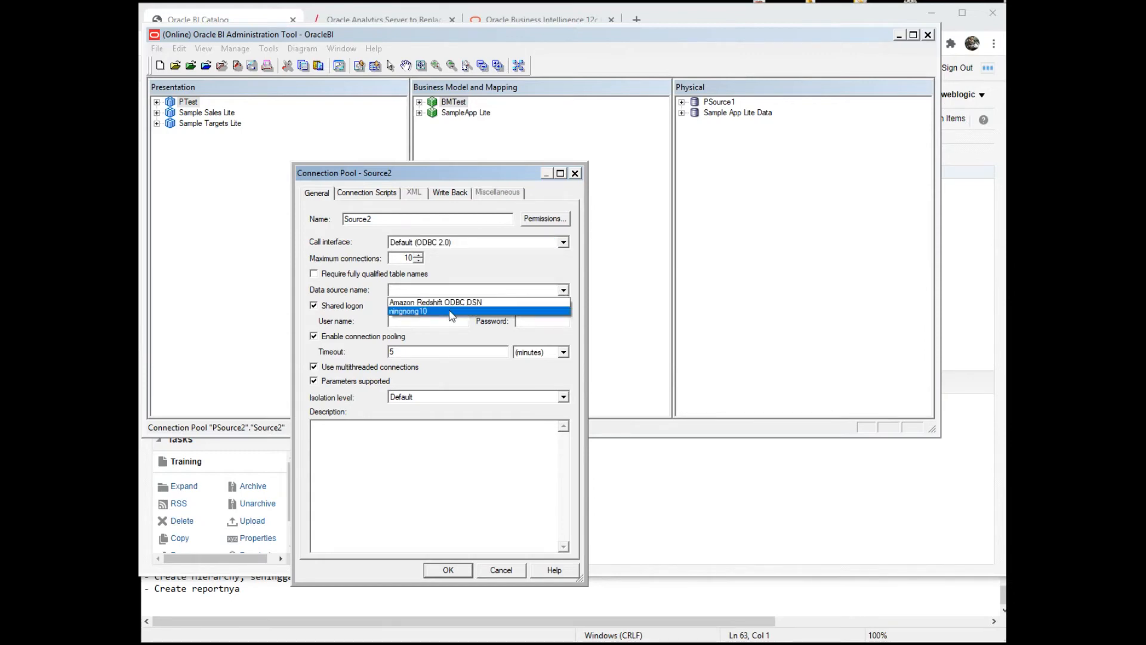
left_click(450, 312)
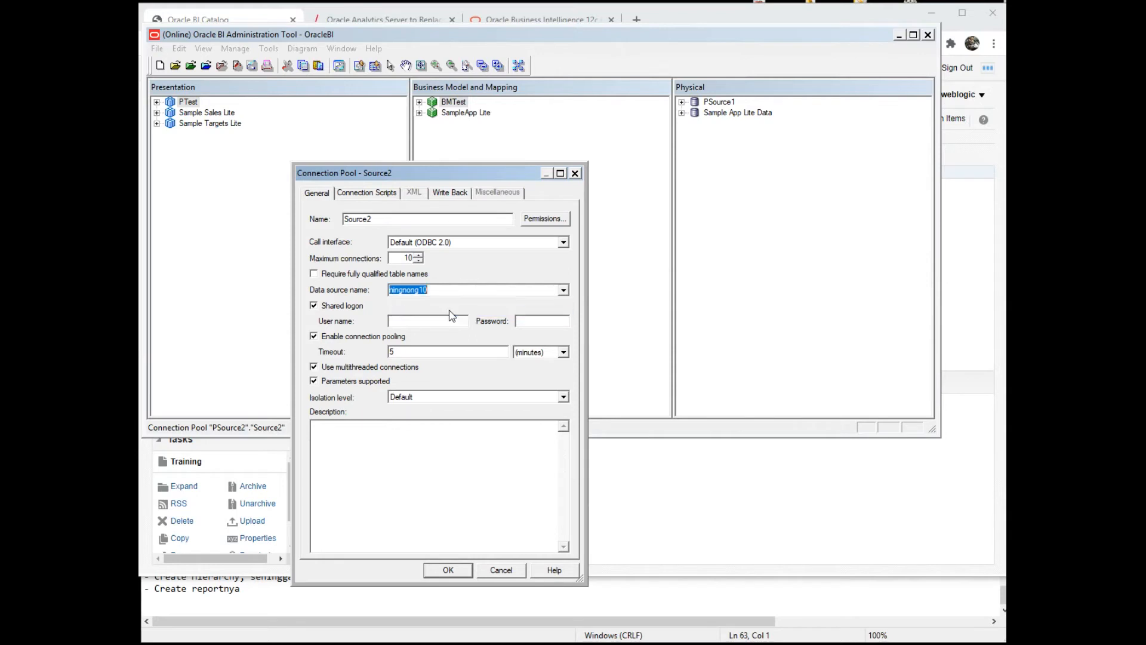
left_click(431, 322)
type("testtest")
left_click(453, 567)
type("test")
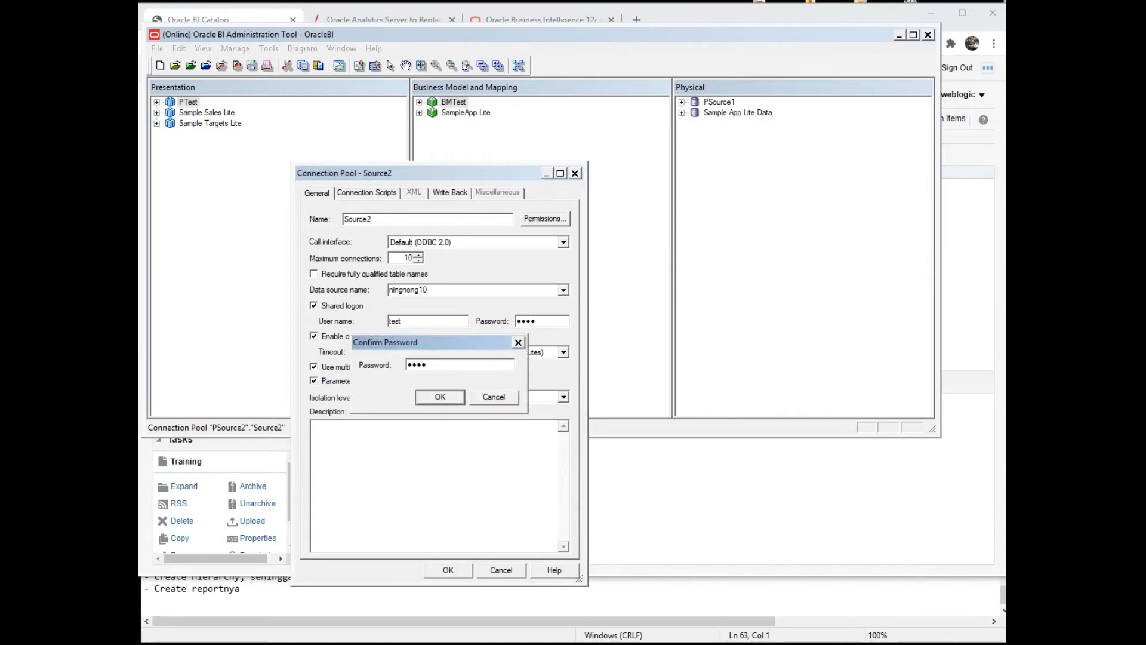
left_click(428, 400)
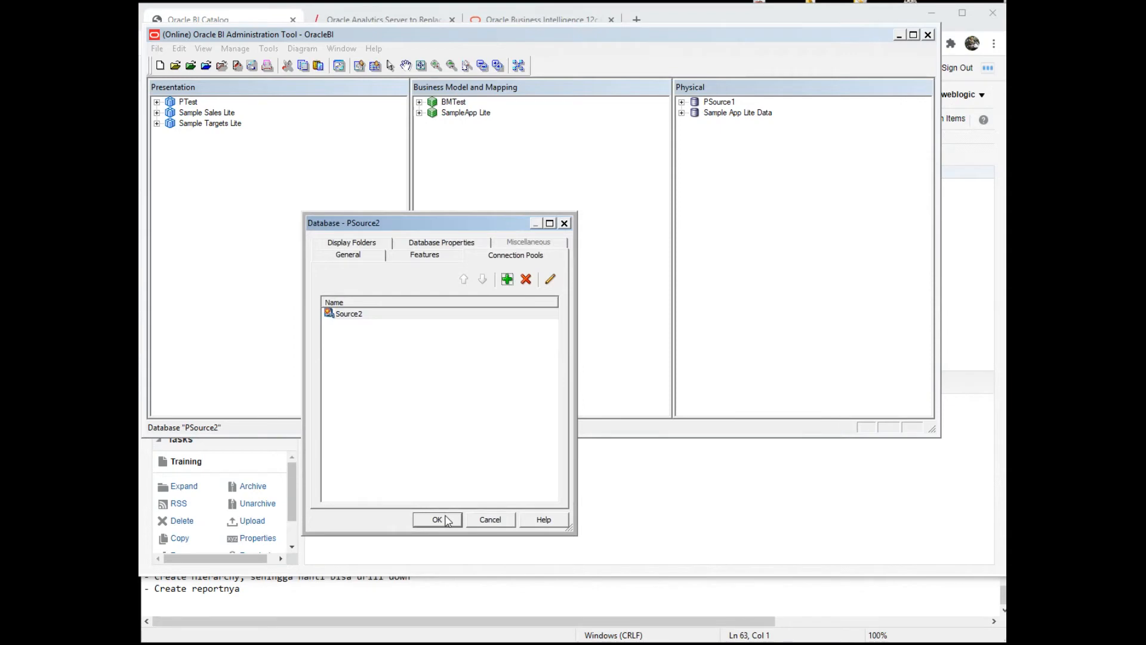
- Close the PSource2 properties and start Import Metadata from the Source2 connection pool
left_click(437, 520)
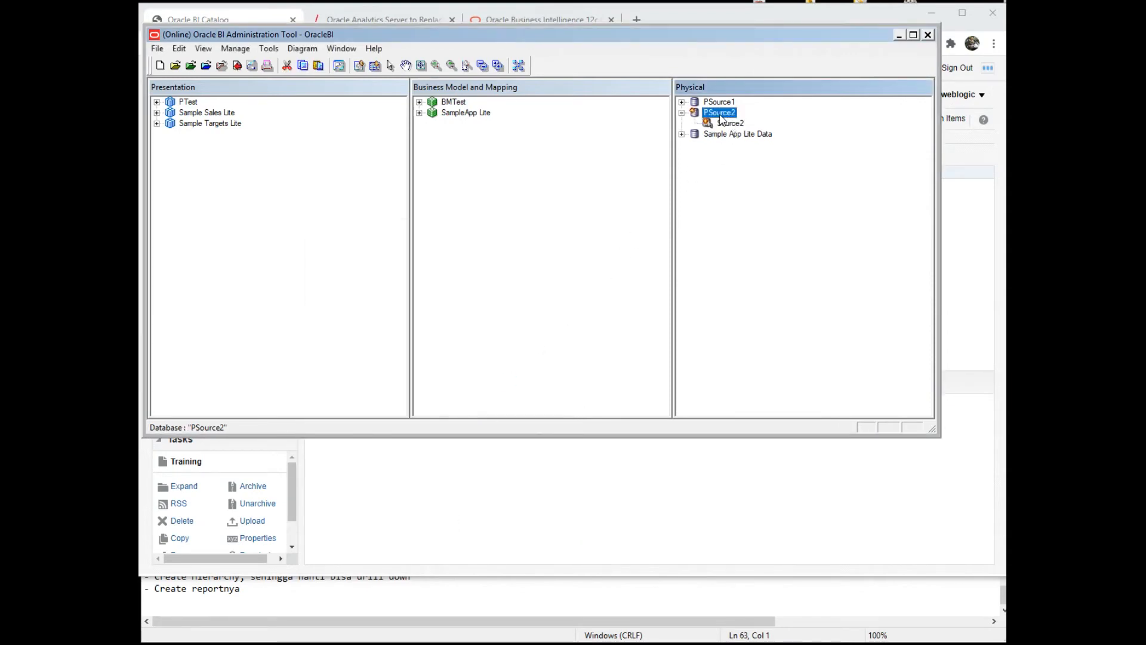
left_click(737, 126)
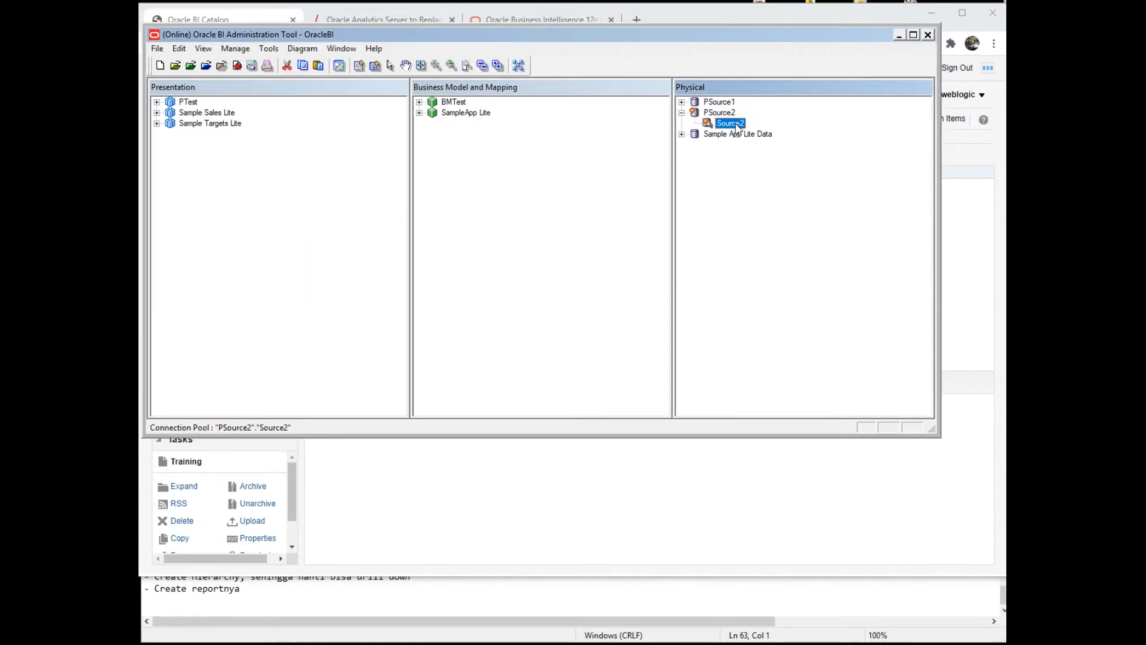
right_click(737, 126)
left_click(776, 131)
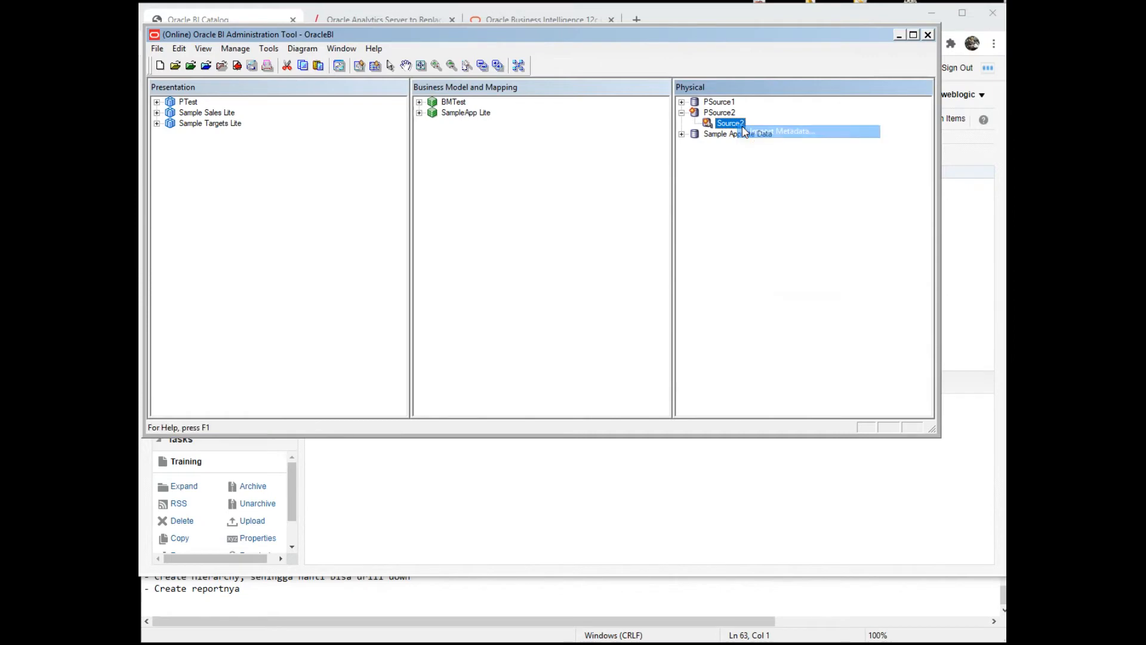
- Check the notes for the dimension tables, Dim_Time and Sales, then advance to object selection
left_click(531, 604)
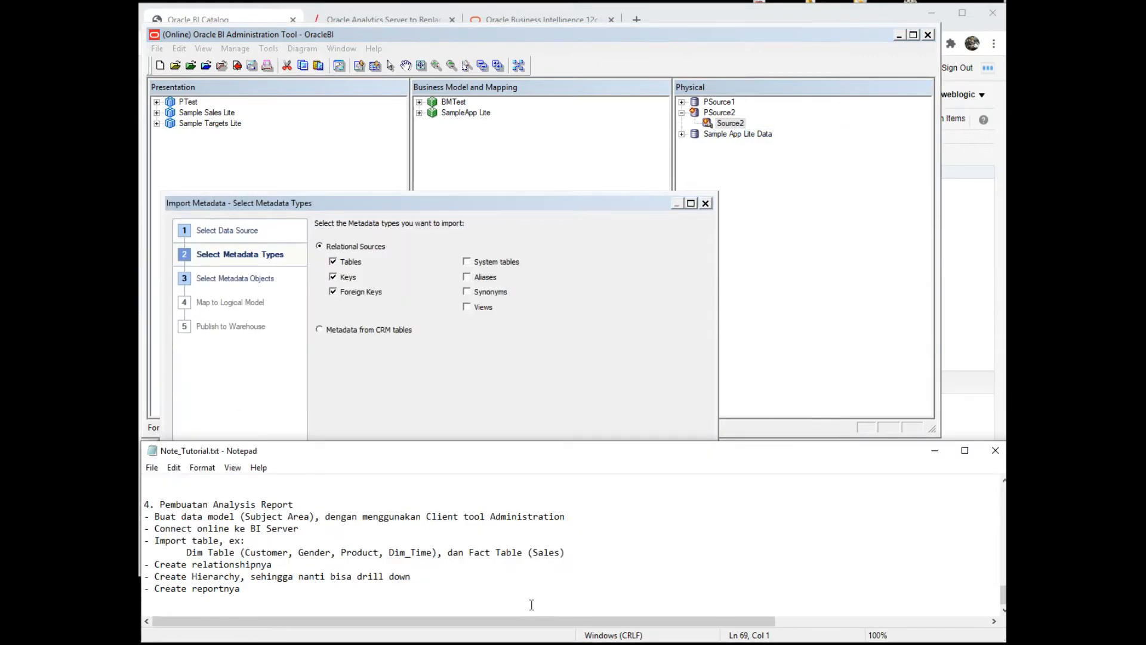
key("Right")
key("Right")
key("Right")
key("Right")
key("Right")
key("Right")
key("Right")
key("Right")
key("Right")
key("Right")
key("shift+Right")
key("shift+Right")
key("shift+Right")
key("shift+Right")
key("shift+Right")
key("shift+Right")
key("shift+Right")
key("shift+Right")
key("shift+Right")
key("shift+Right")
key("shift+Right")
key("shift+Right")
key("shift+Right")
key("shift+Right")
key("shift+Right")
key("shift+Right")
key("shift+Right")
key("shift+Right")
key("shift+Right")
key("shift+Right")
key("shift+Right")
key("shift+Right")
key("Right")
key("Right")
key("Right")
key("Right")
key("Right")
key("Right")
key("Right")
key("Right")
key("Right")
key("Right")
key("Right")
key("Right")
key("shift+Right")
key("shift+Right")
key("shift+Right")
key("shift+Right")
key("shift+Right")
key("Home")
key("End")
key("shift+Left")
key("shift+Left")
key("shift+Left")
key("shift+Left")
key("shift+Left")
key("shift+Left")
key("shift+Left")
key("shift+Left")
key("shift+Left")
key("Left")
key("Left")
key("Left")
key("Left")
key("Left")
key("Left")
key("Left")
key("Left")
key("Left")
left_click(549, 322)
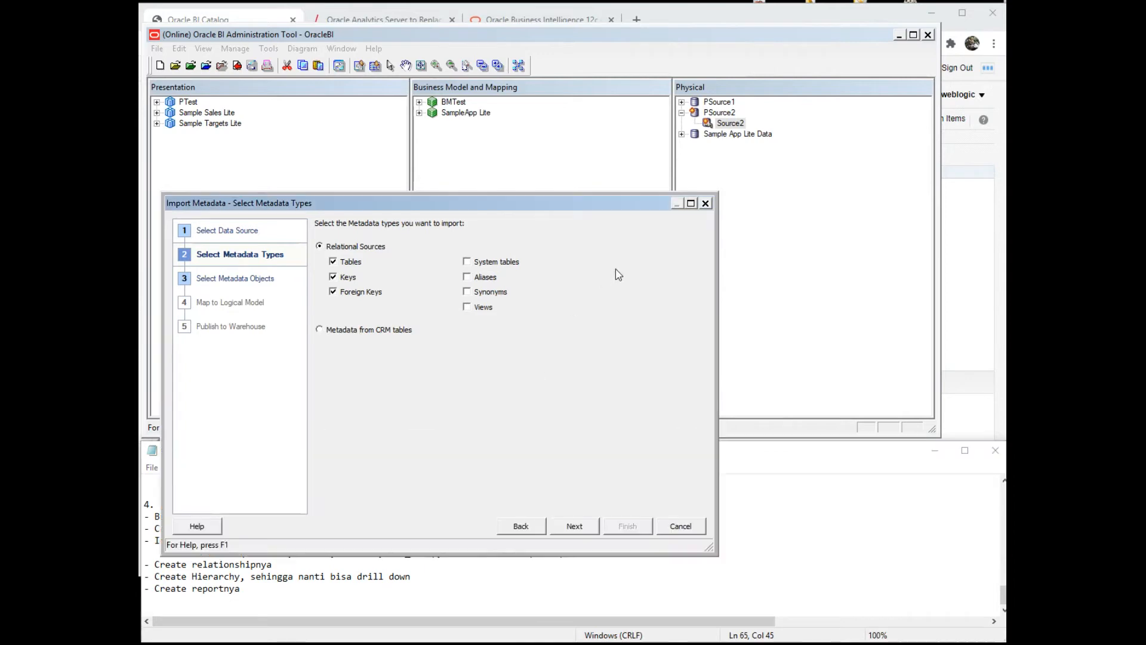
left_click(573, 526)
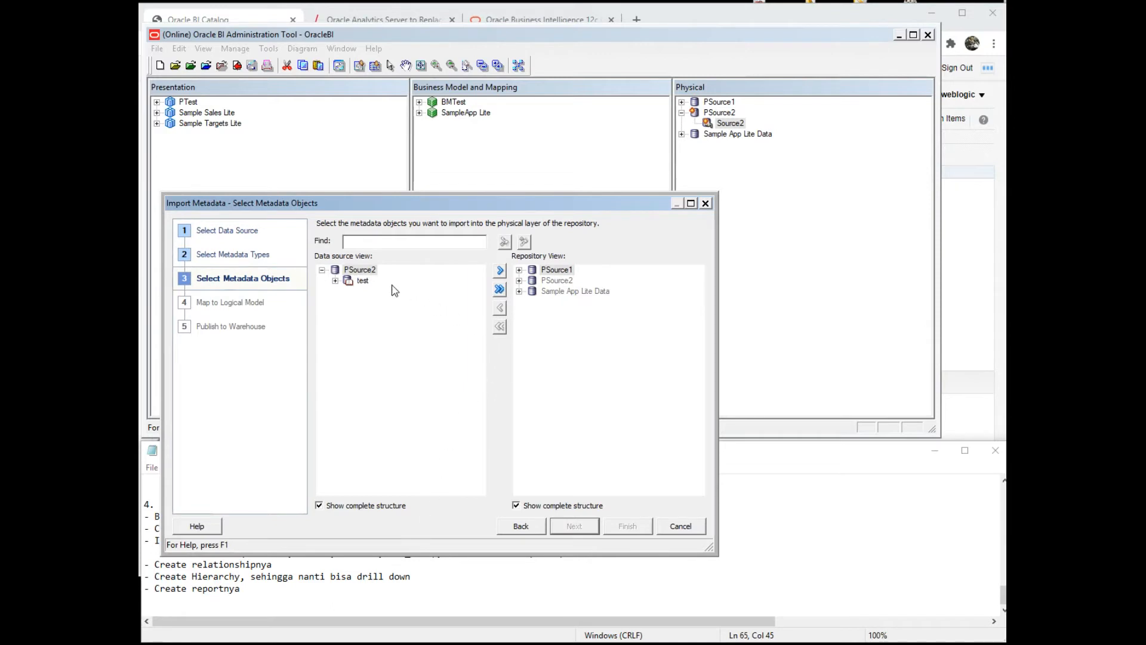
- Expand the test database to its dbo tables and choose PSource2 as the import destination
left_click(349, 282)
key("Down")
key("Right")
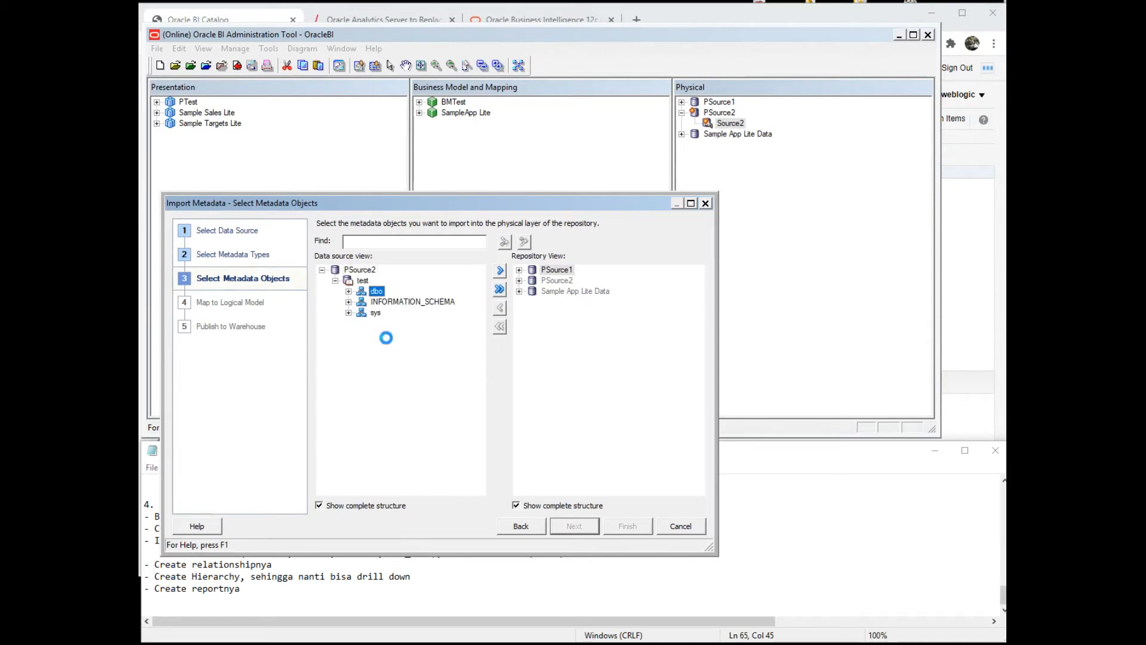
left_click(541, 280)
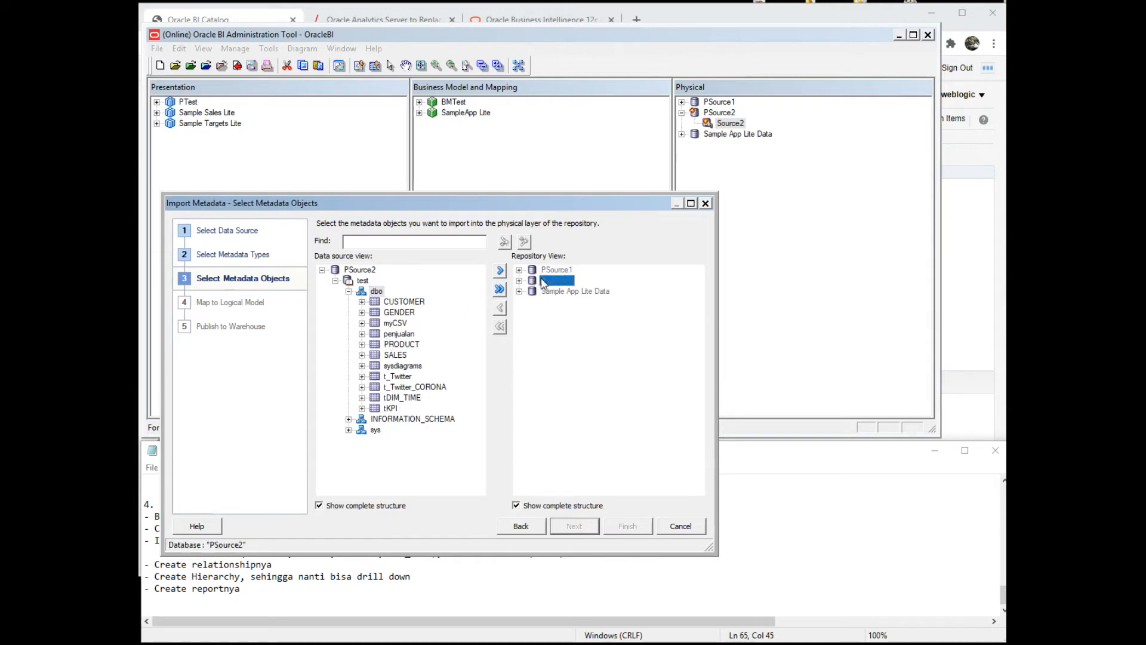
left_click(366, 579)
scroll(374, 564, "up", 4)
scroll(374, 565, "down", 4)
key("Up")
key("Up")
key("Up")
key("Up")
key("Up")
key("Up")
key("Up")
key("Up")
key("Up")
key("Up")
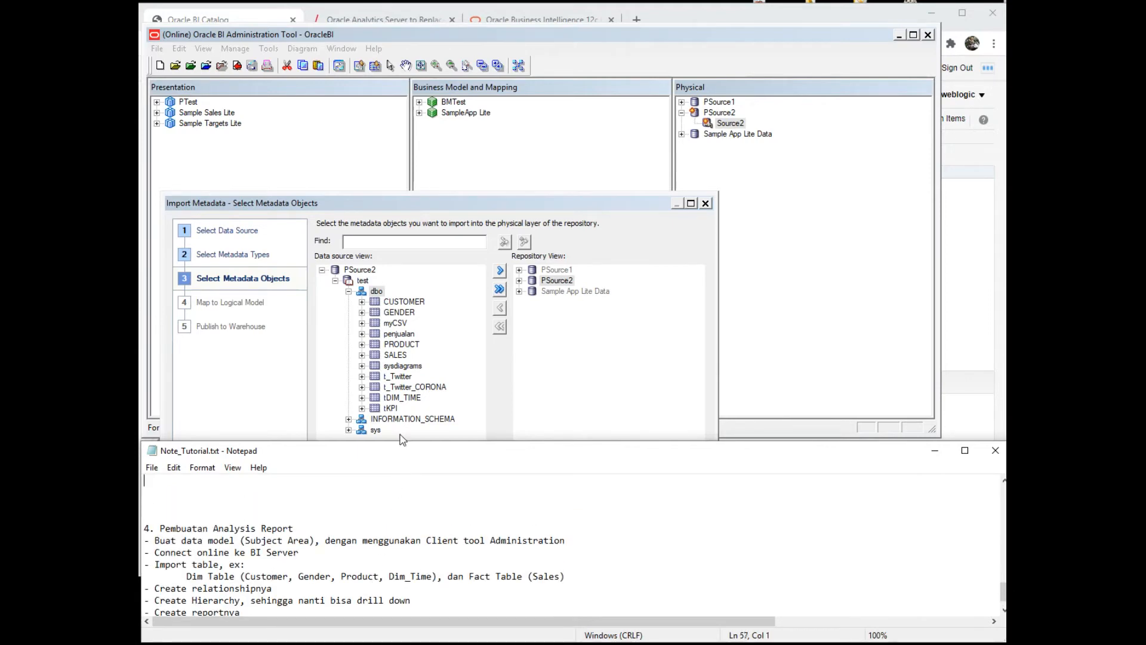
- Import CUSTOMER, GENDER, PRODUCT, SALES and tDIM_TIME into PSource2 and finish the metadata import
left_click(398, 303)
left_click(398, 313, "ctrl")
left_click(398, 344, "ctrl")
left_click(398, 355, "ctrl")
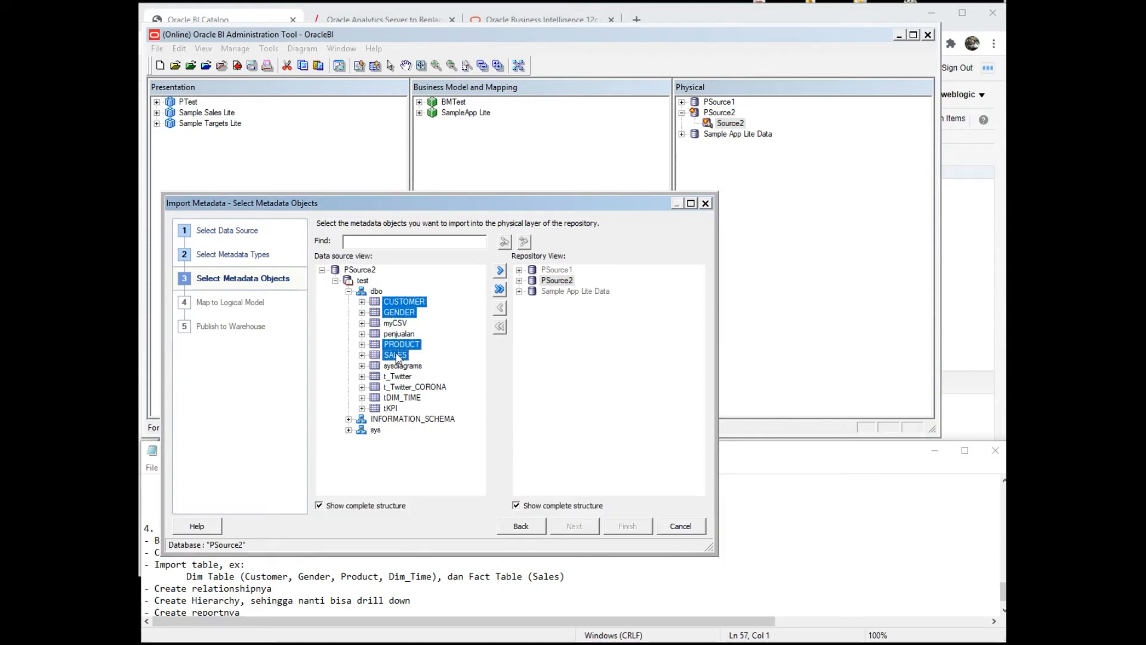
left_click(402, 399, "ctrl")
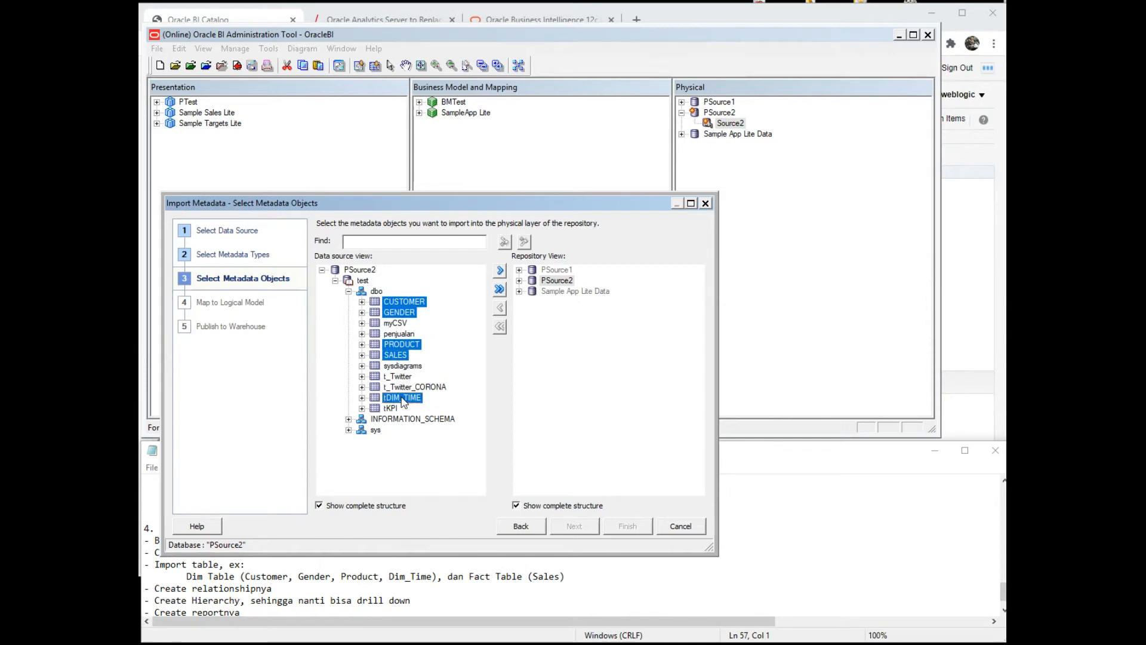
left_click(500, 272)
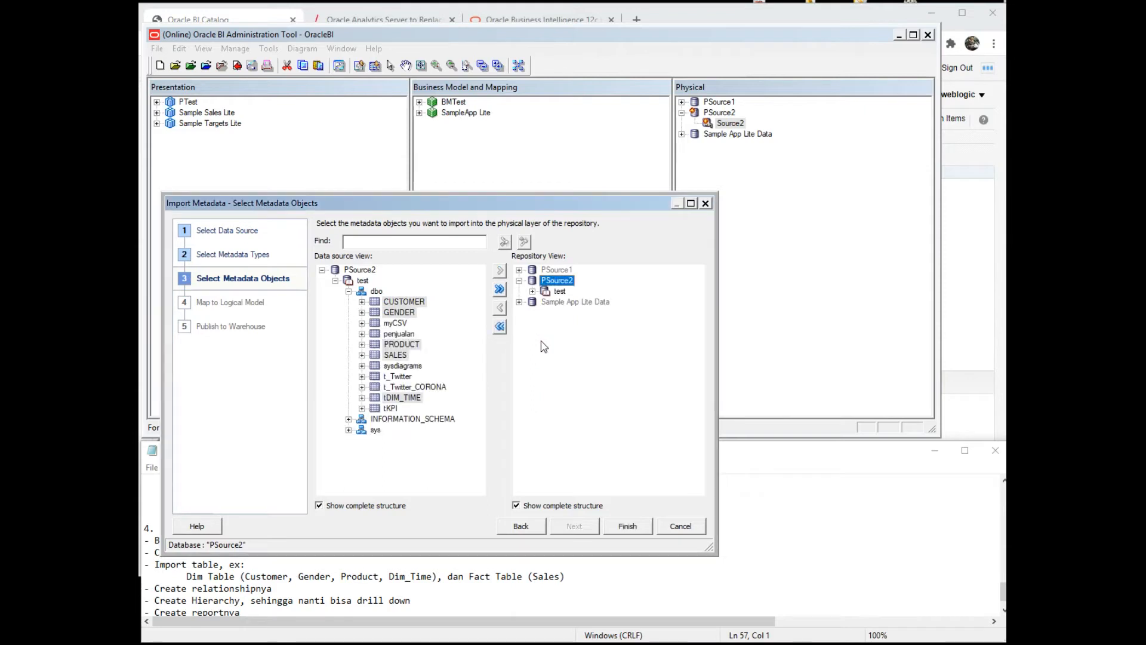
left_click(557, 292)
key("Right")
key("Right")
key("Right")
key("Right")
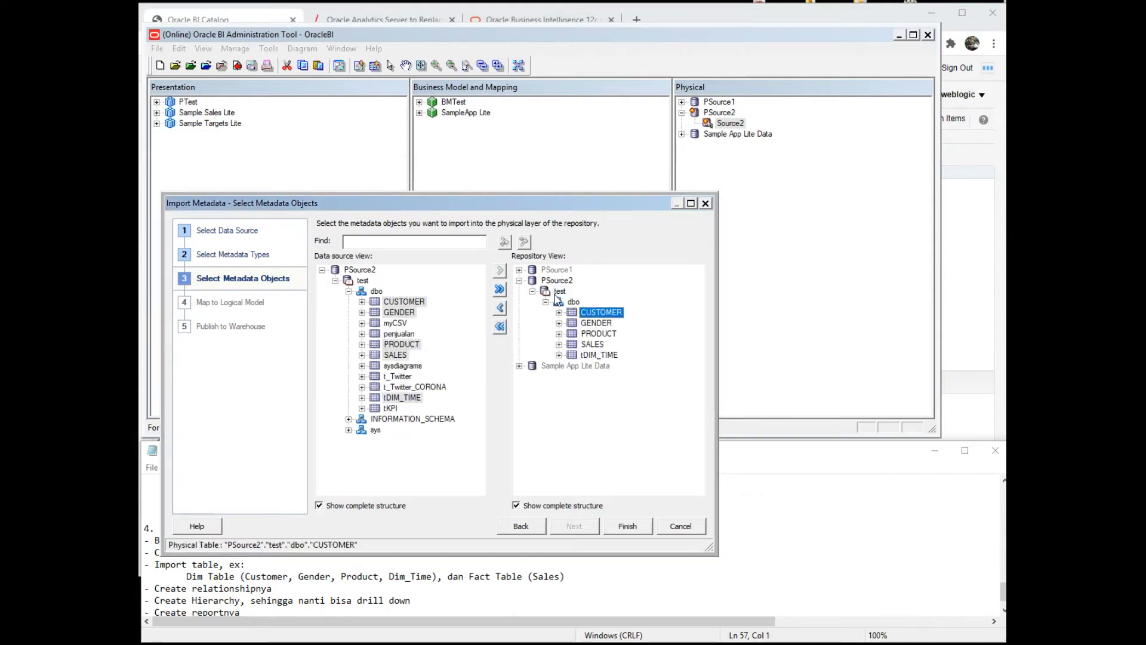
left_click(623, 523)
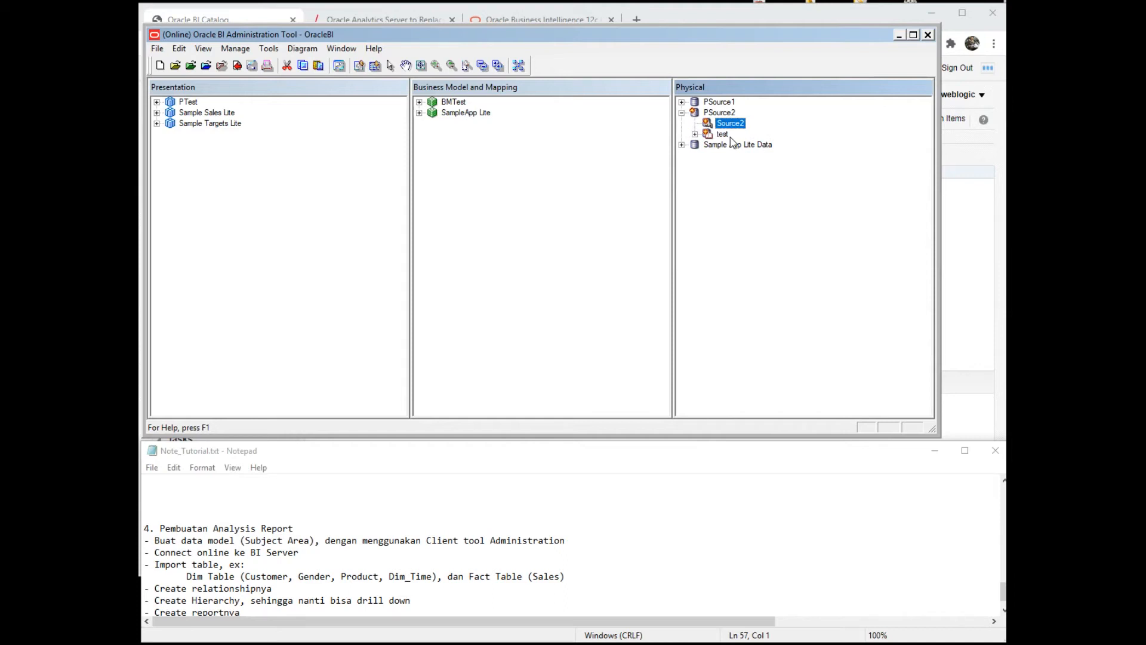
- Expand test > dbo under PSource2 and open a physical diagram of the selected objects only
left_click(722, 136)
key("Right")
key("Right")
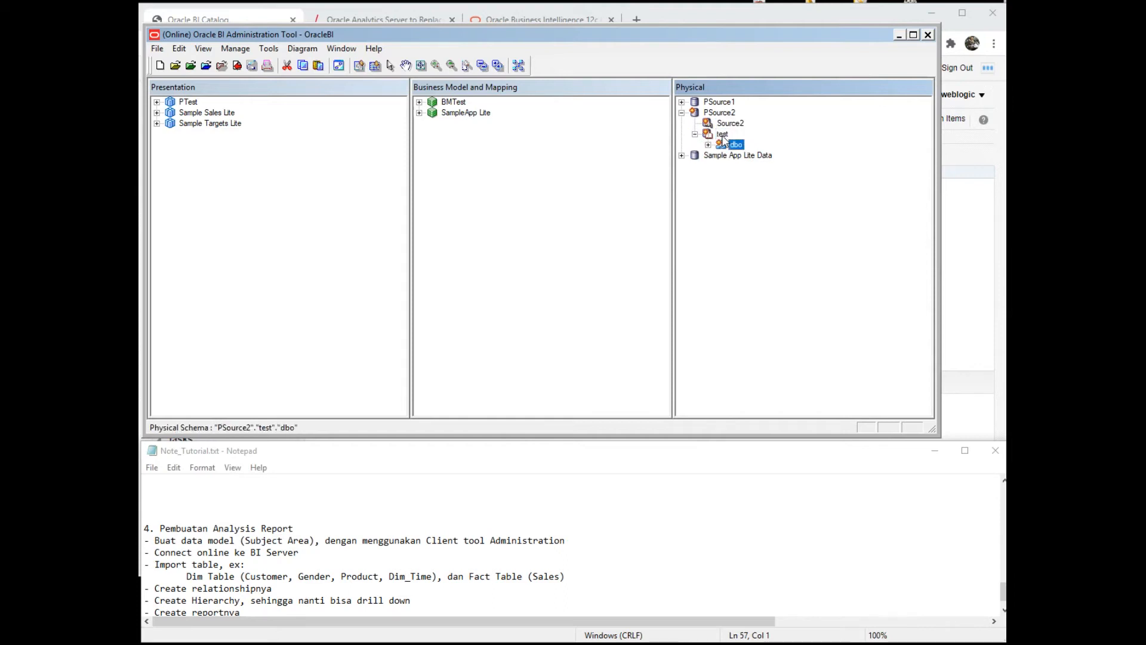
key("Right")
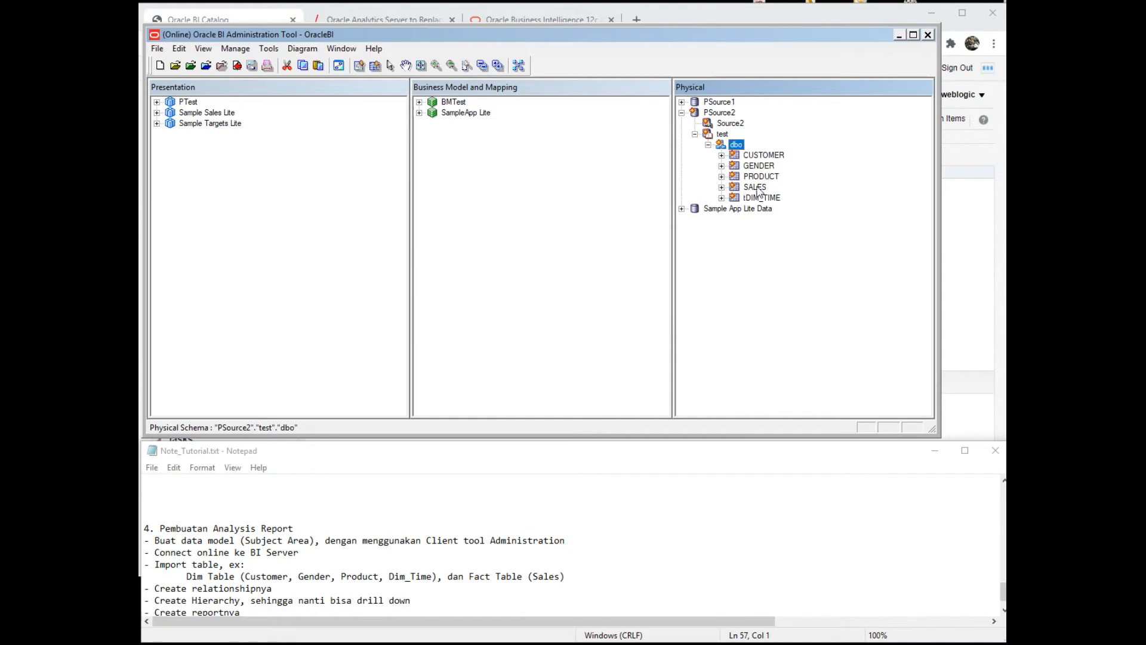
right_click(724, 114)
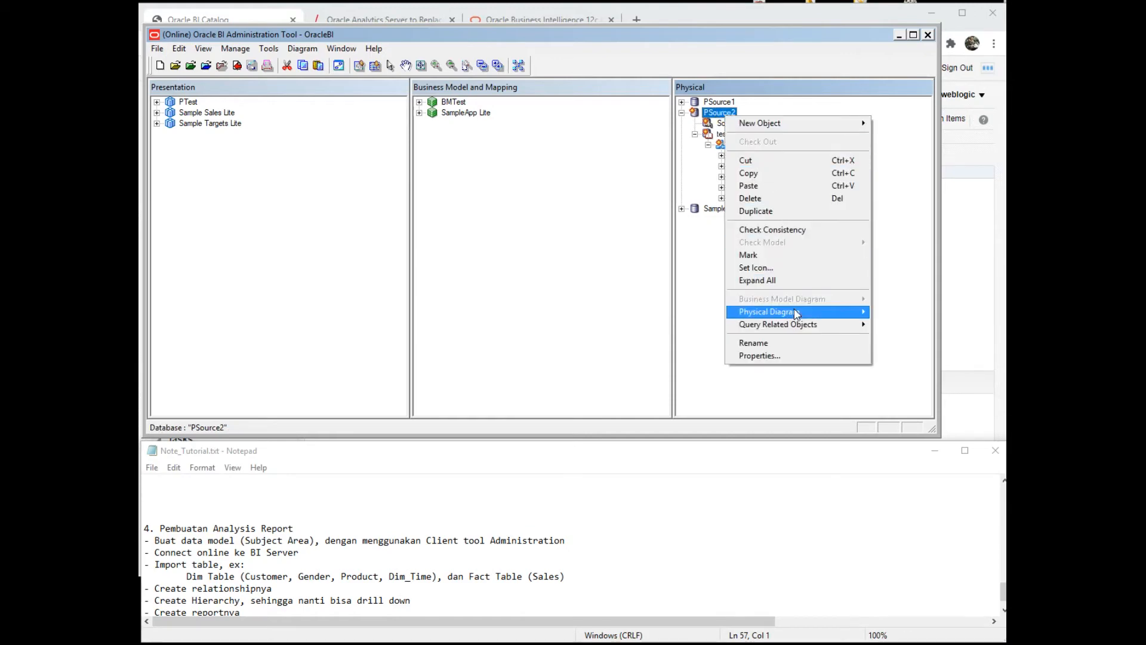
mouse_move(799, 311)
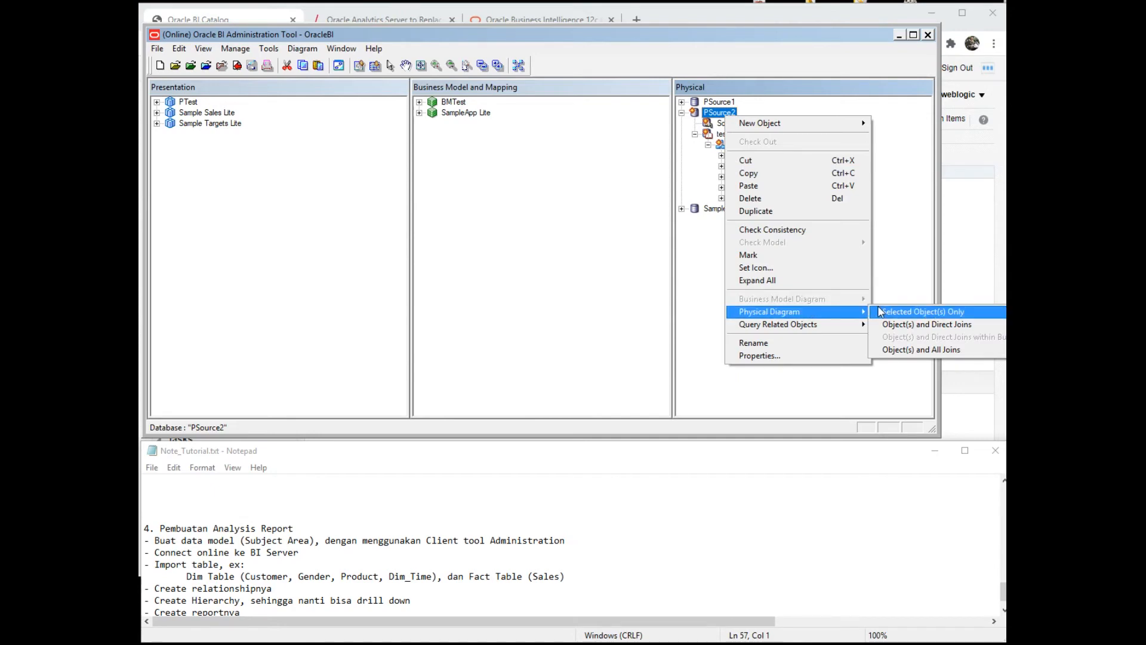
left_click(878, 312)
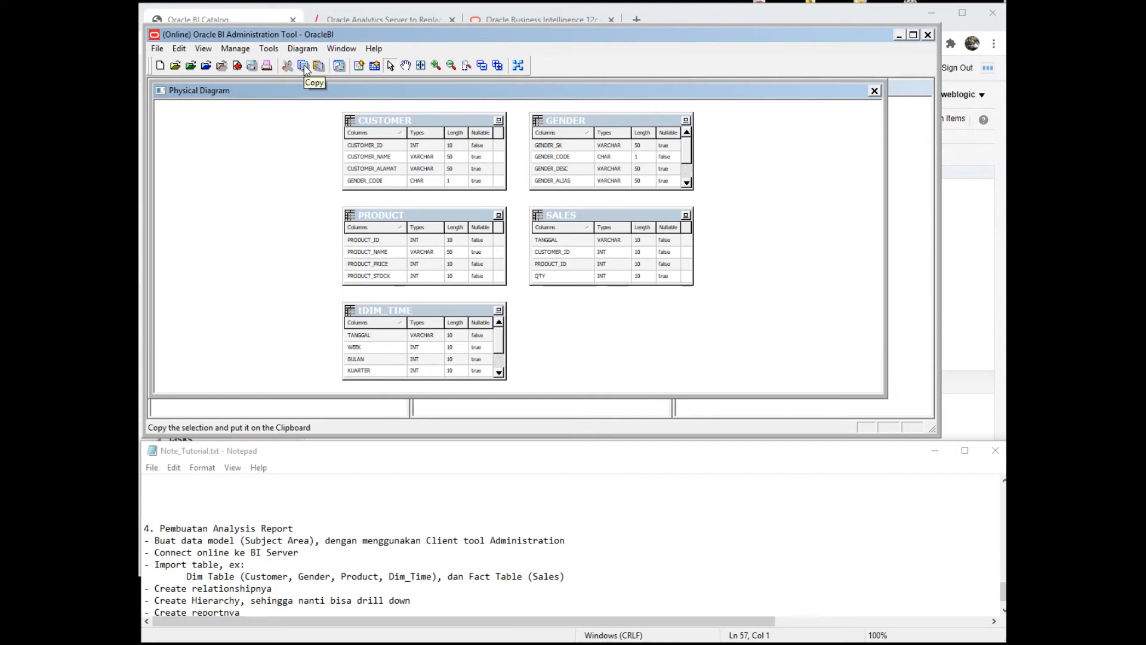
- Zoom the diagram in twice, bring all tables into view, and draw a new join from SALES to CUSTOMER
left_click(360, 71)
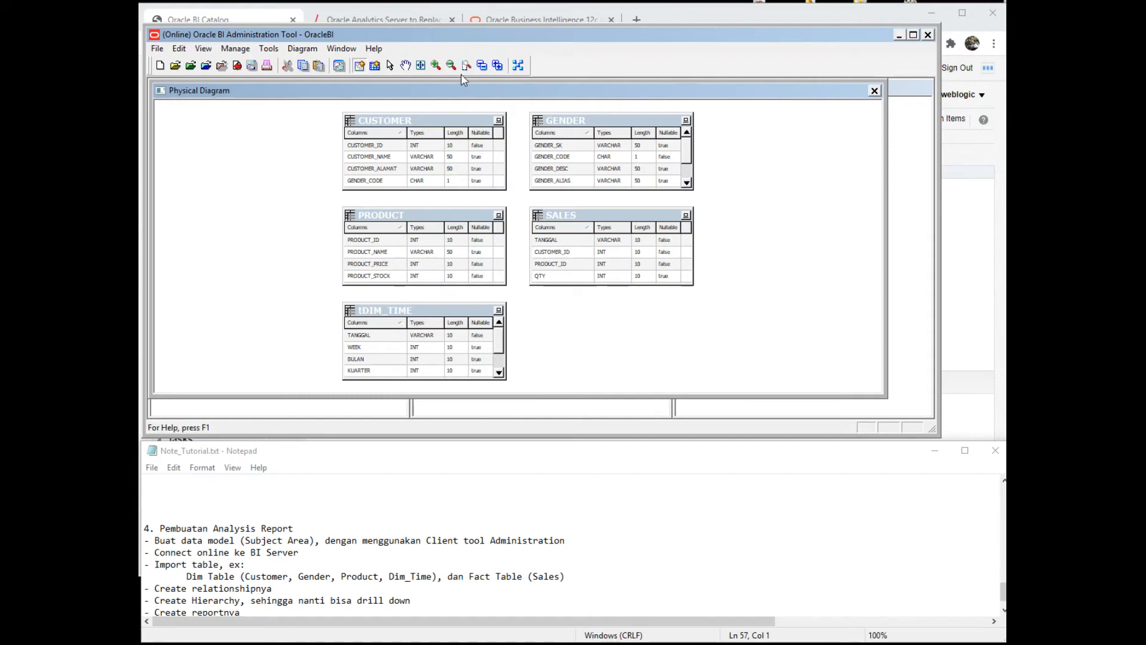
left_click(438, 69)
left_click(438, 69)
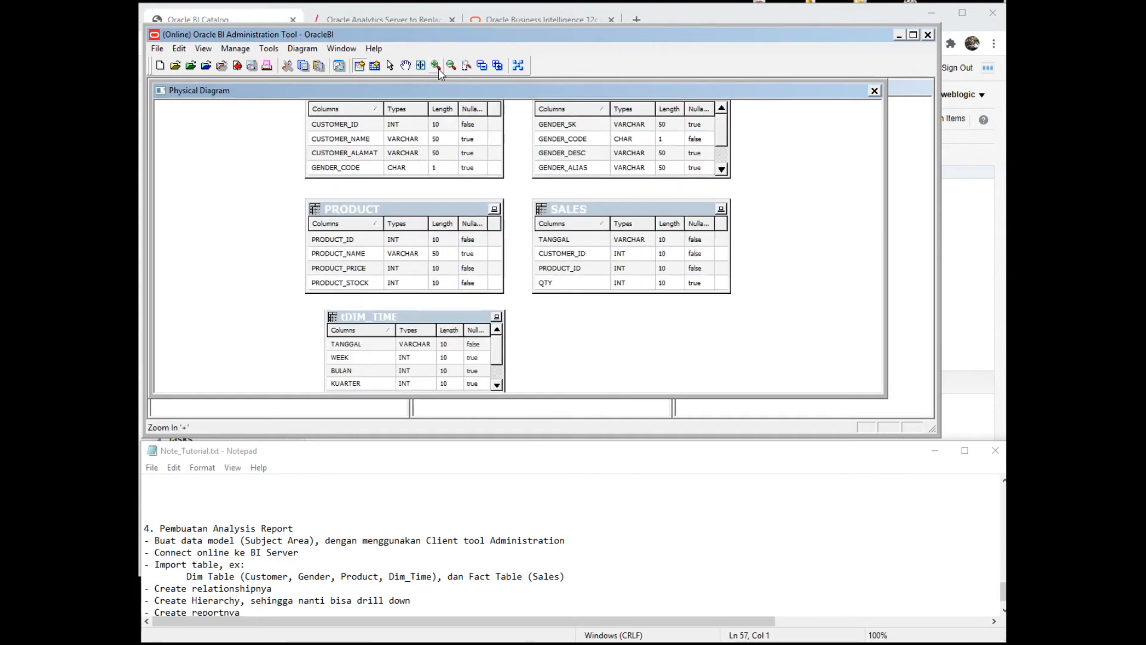
left_click(406, 66)
left_click_drag(512, 174, 514, 243)
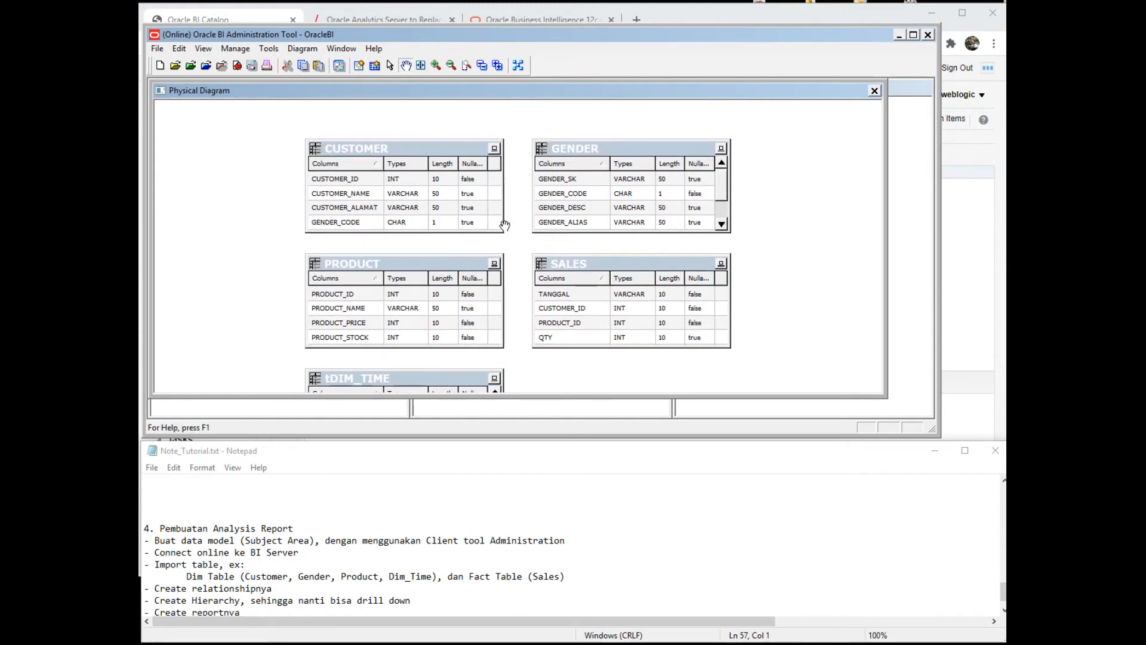
left_click(357, 67)
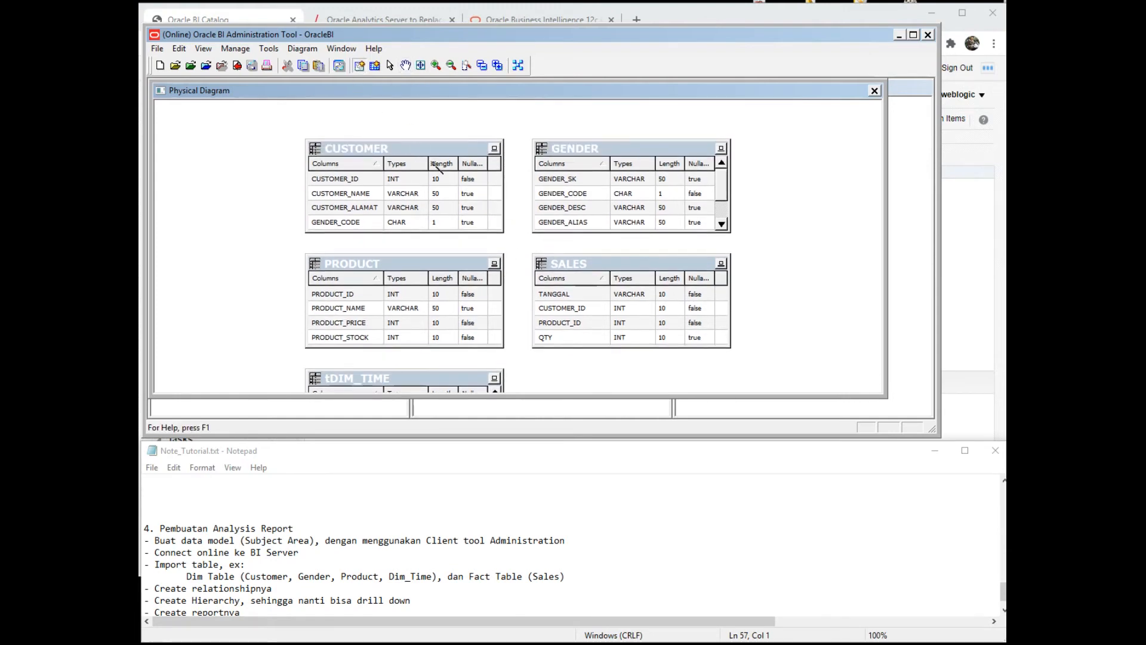
left_click(564, 313)
left_click(446, 180)
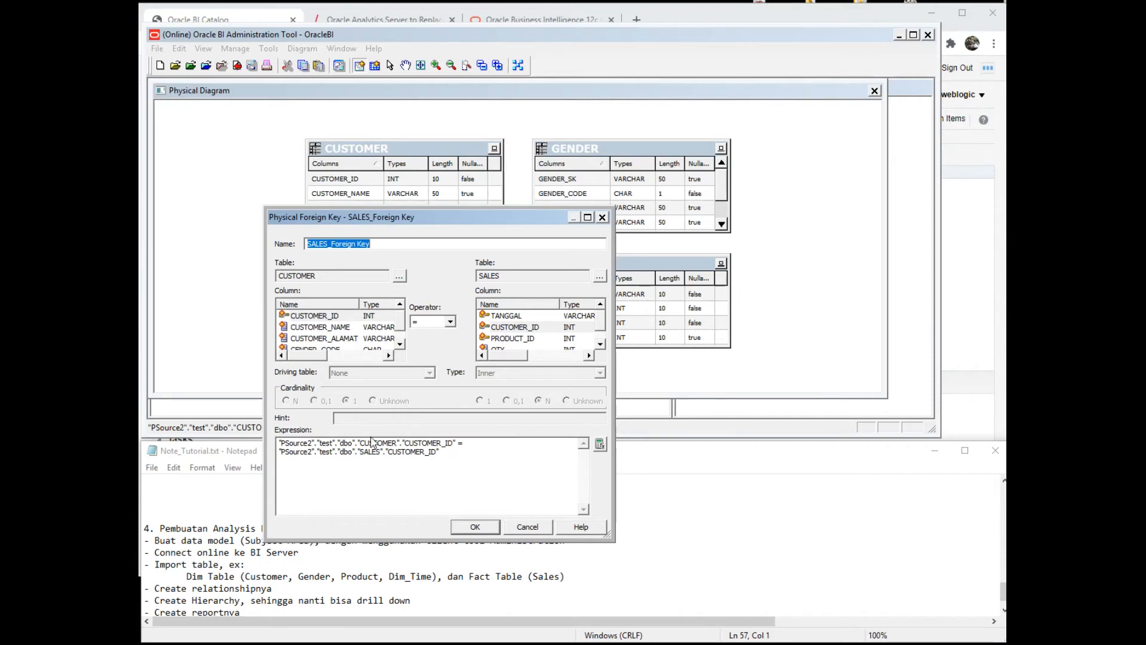
- Confirm the SALES–CUSTOMER foreign key, then join SALES to PRODUCT after discarding a wrongly mapped attempt
left_click(473, 526)
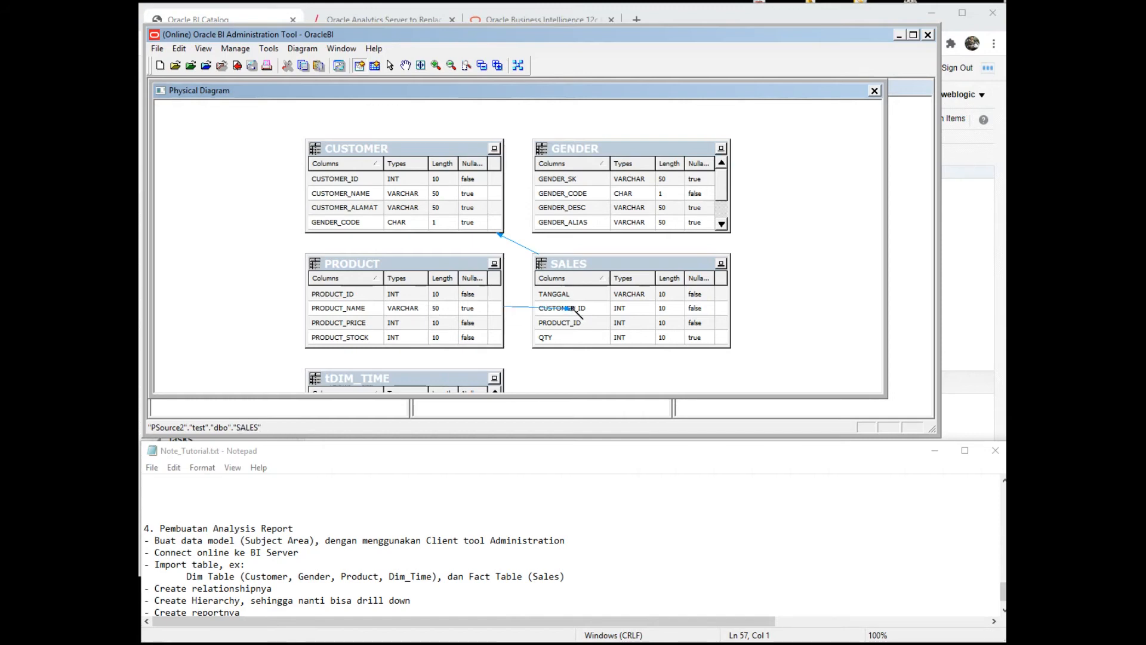
left_click(573, 308)
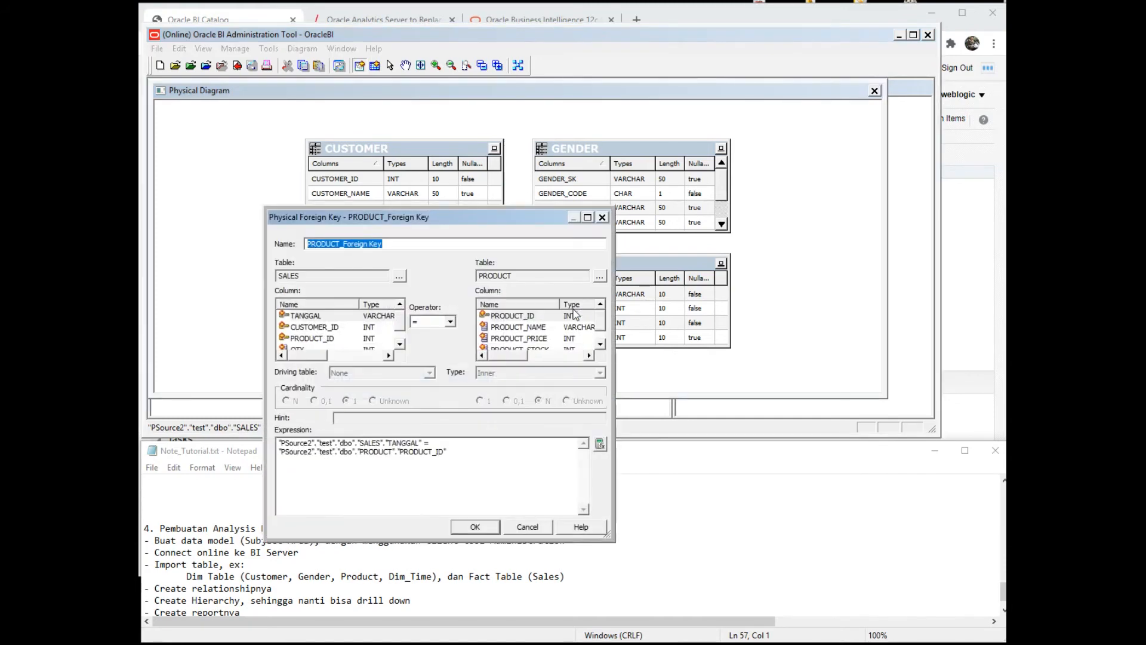
key("Return")
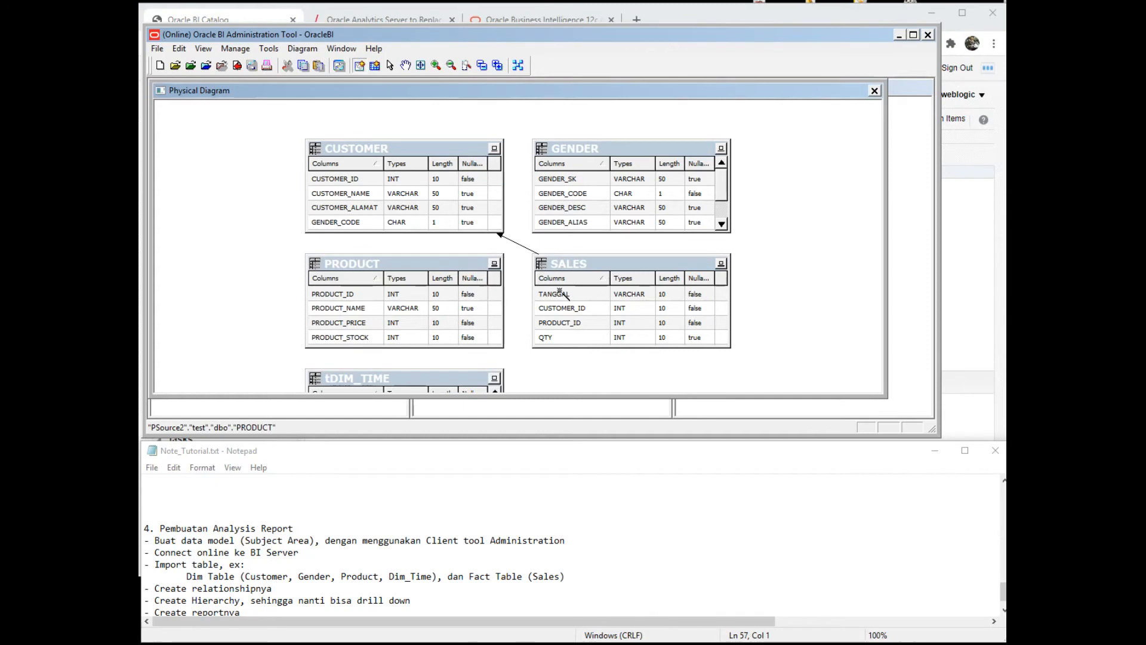
left_click(584, 306)
left_click(436, 308)
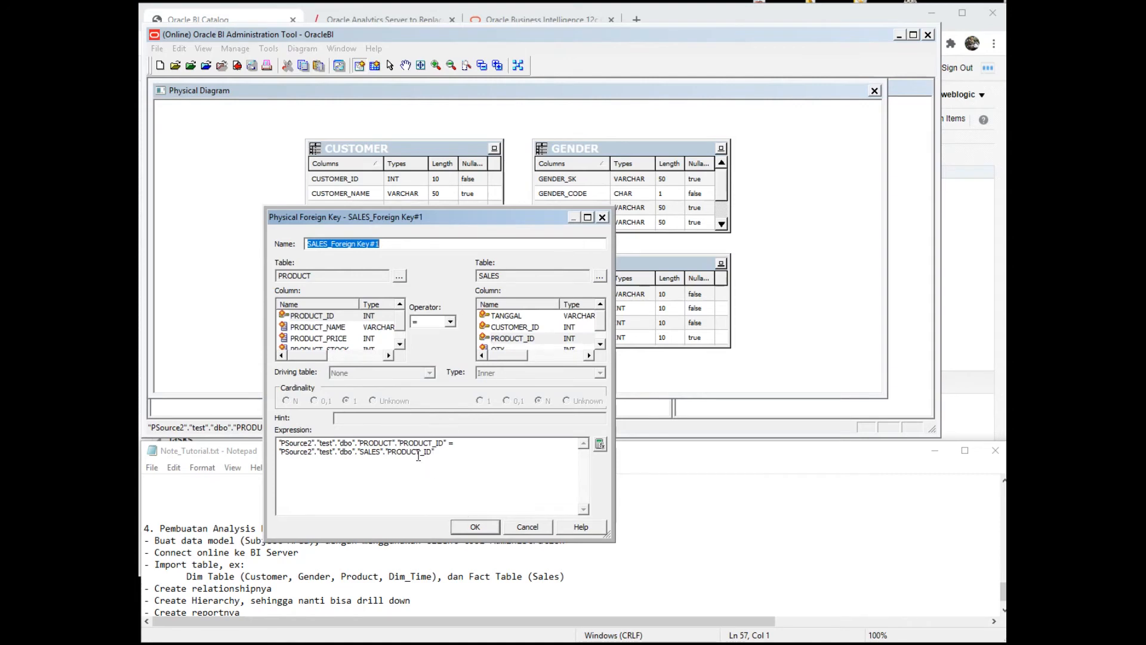
left_click(480, 531)
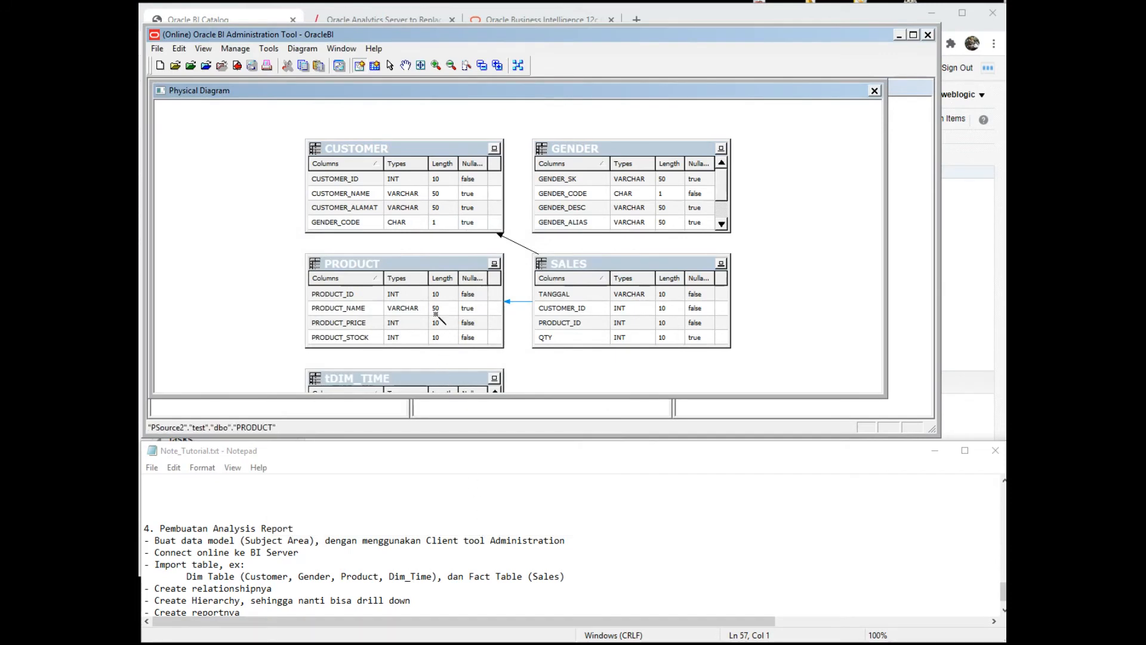
- Join SALES to tDIM_TIME with a foreign key, panning the diagram to reach the tables
left_click(406, 65)
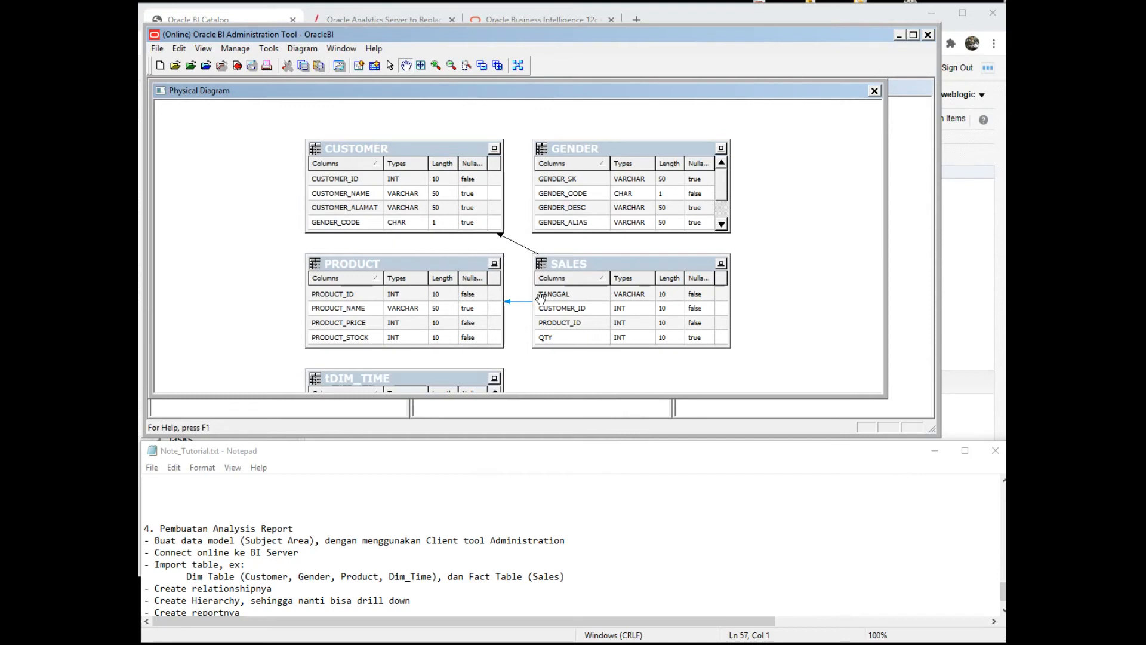
scroll(573, 292, "down", 3)
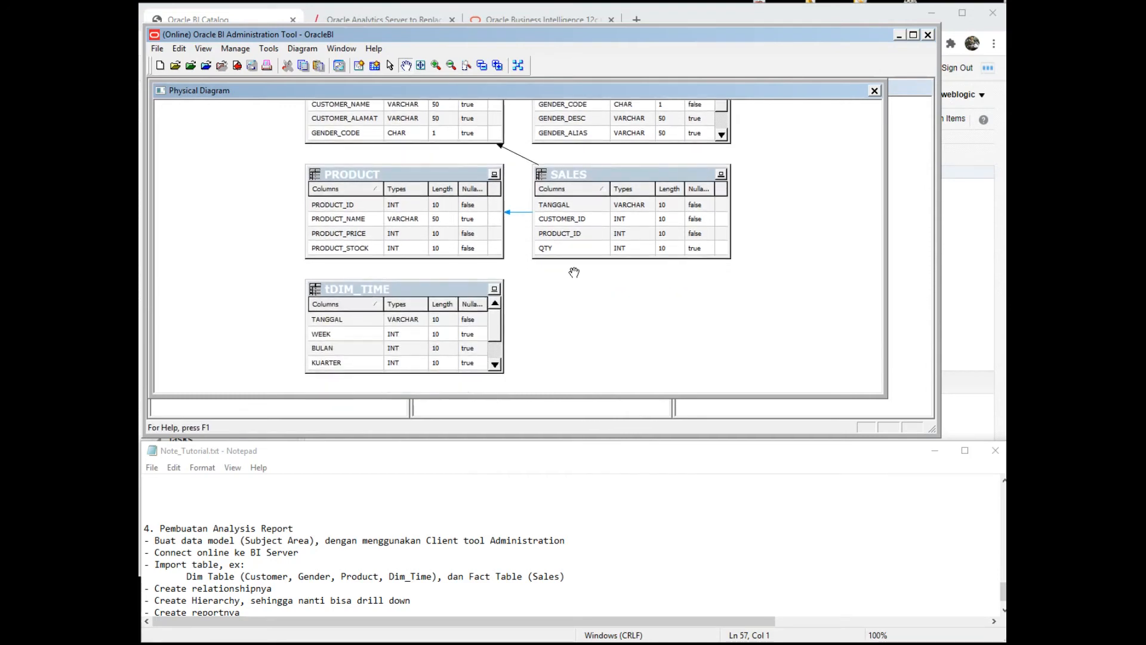
left_click(360, 66)
left_click(564, 222)
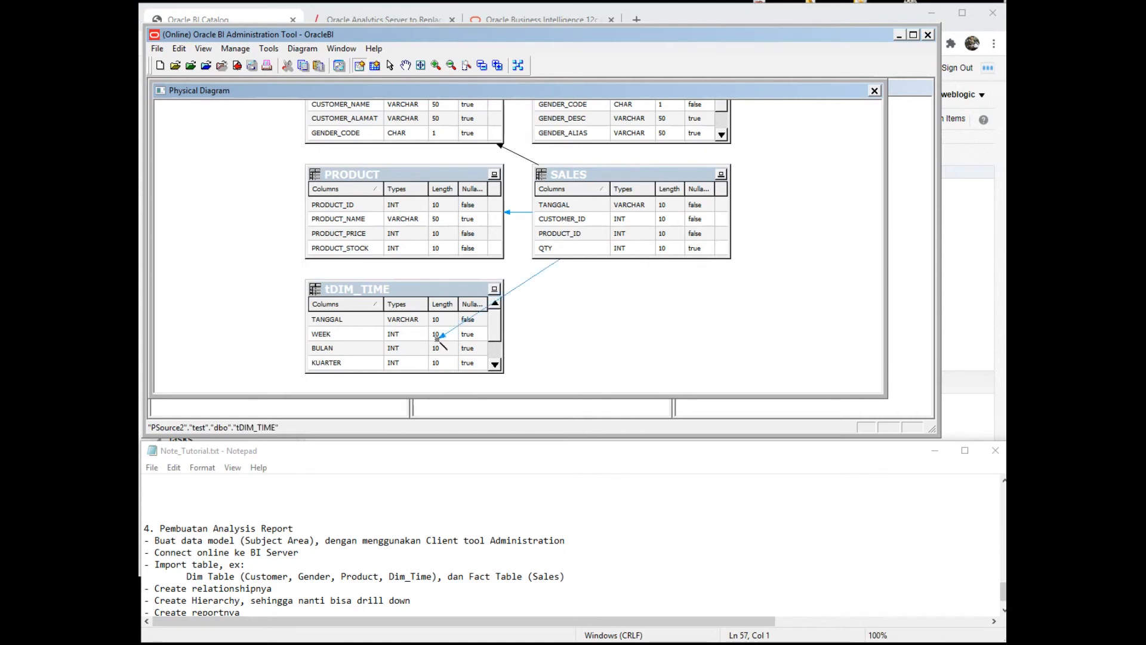
left_click(437, 339)
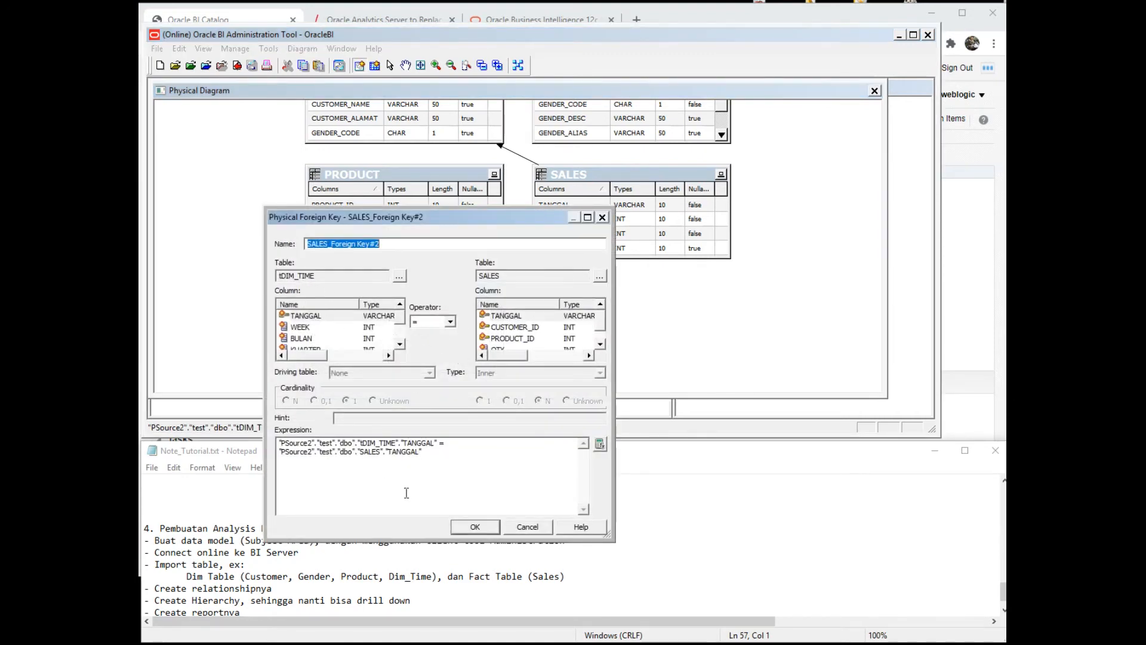
left_click(476, 528)
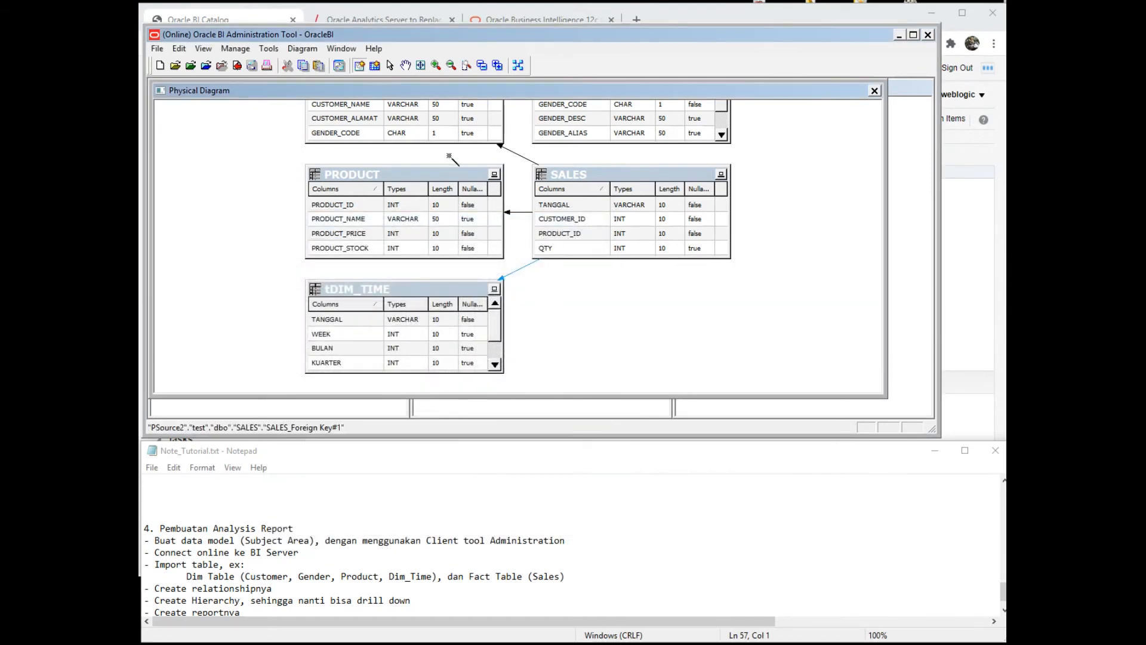
left_click(405, 66)
left_click_drag(513, 173, 511, 292)
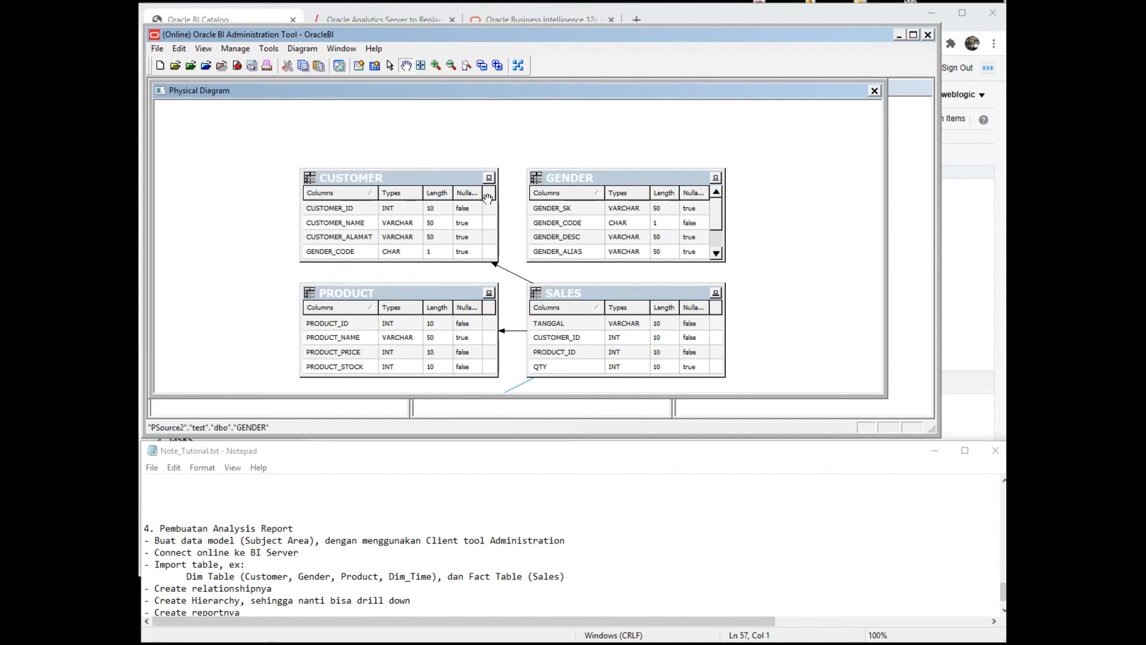
- Draw a CUSTOMER-to-GENDER foreign key on GENDER_CODE and pan back to tDIM_TIME
left_click(361, 68)
left_click(383, 253)
left_click(574, 222)
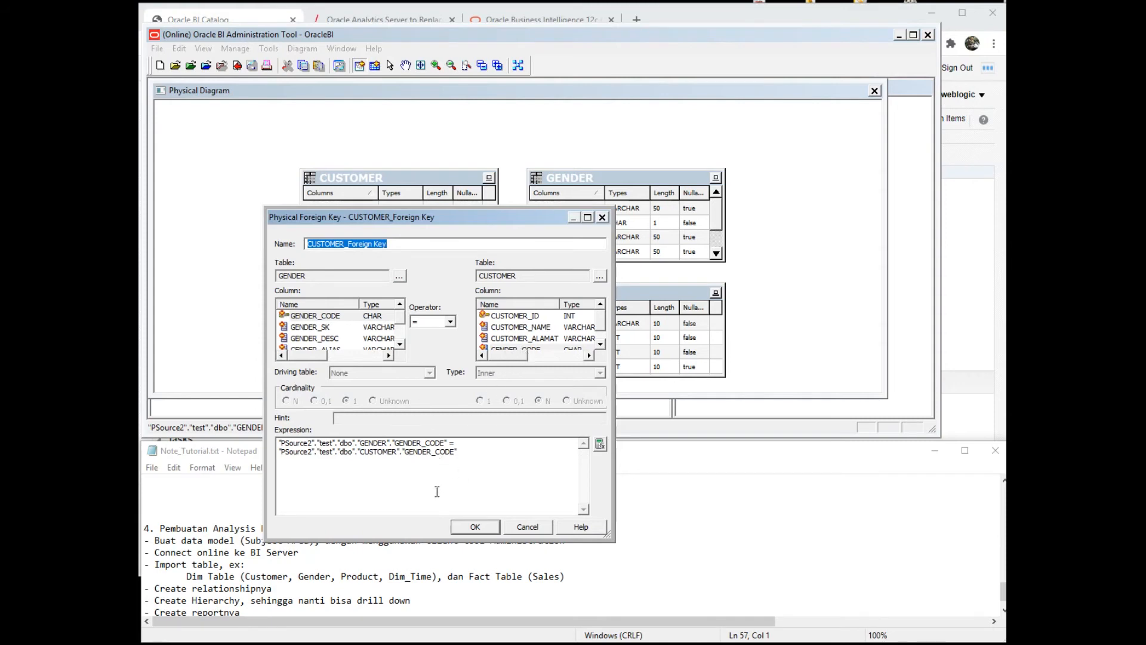
left_click(474, 526)
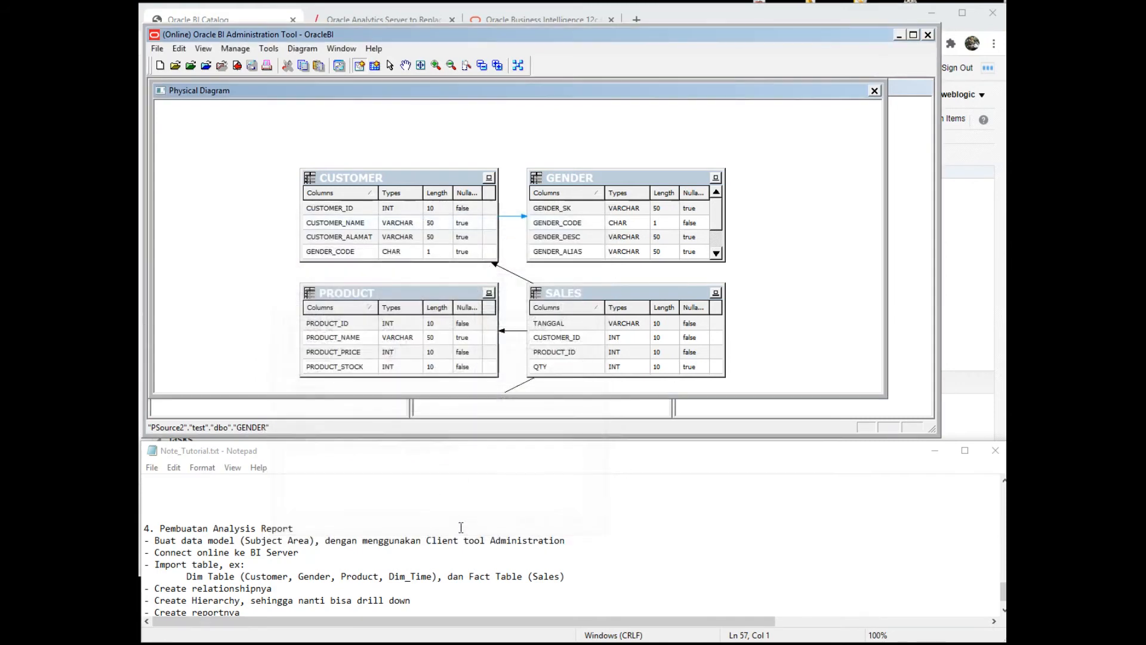
left_click(405, 65)
left_click_drag(786, 352, 793, 245)
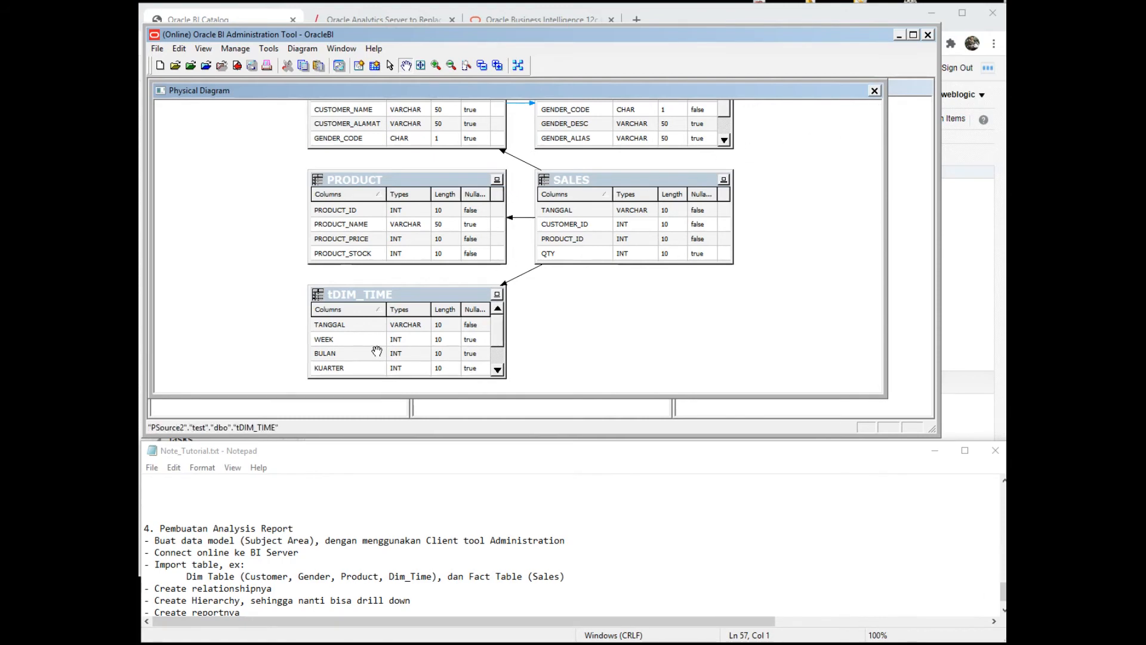
left_click(391, 65)
- Change the TANGGAL column of tDIM_TIME to type DATE
double_click(355, 321)
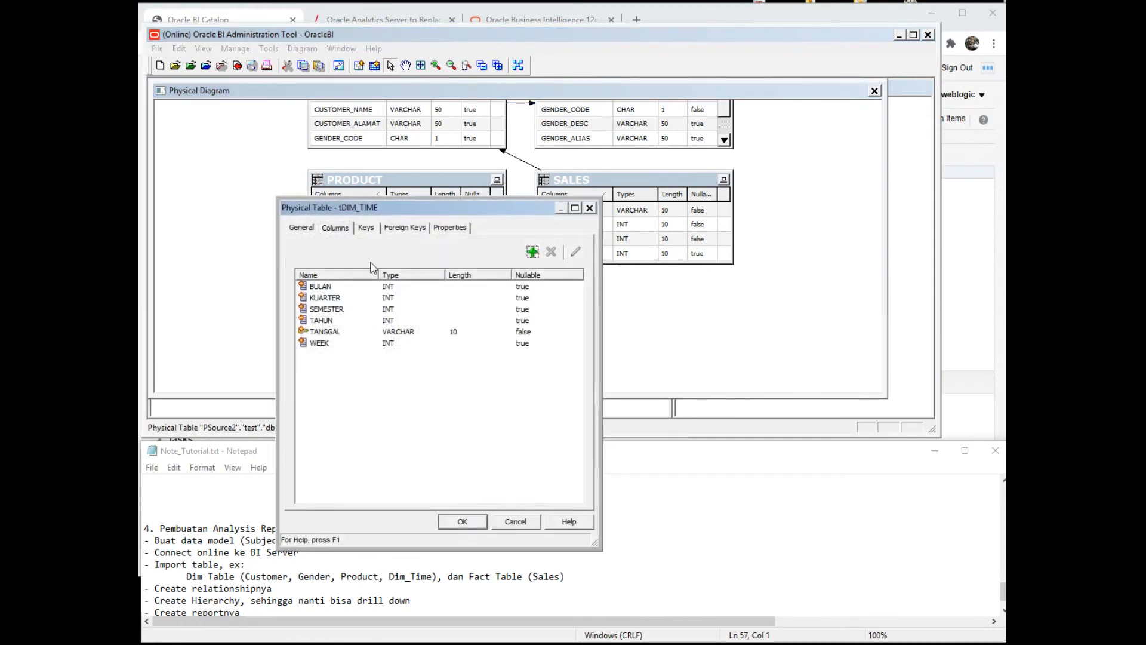
double_click(332, 332)
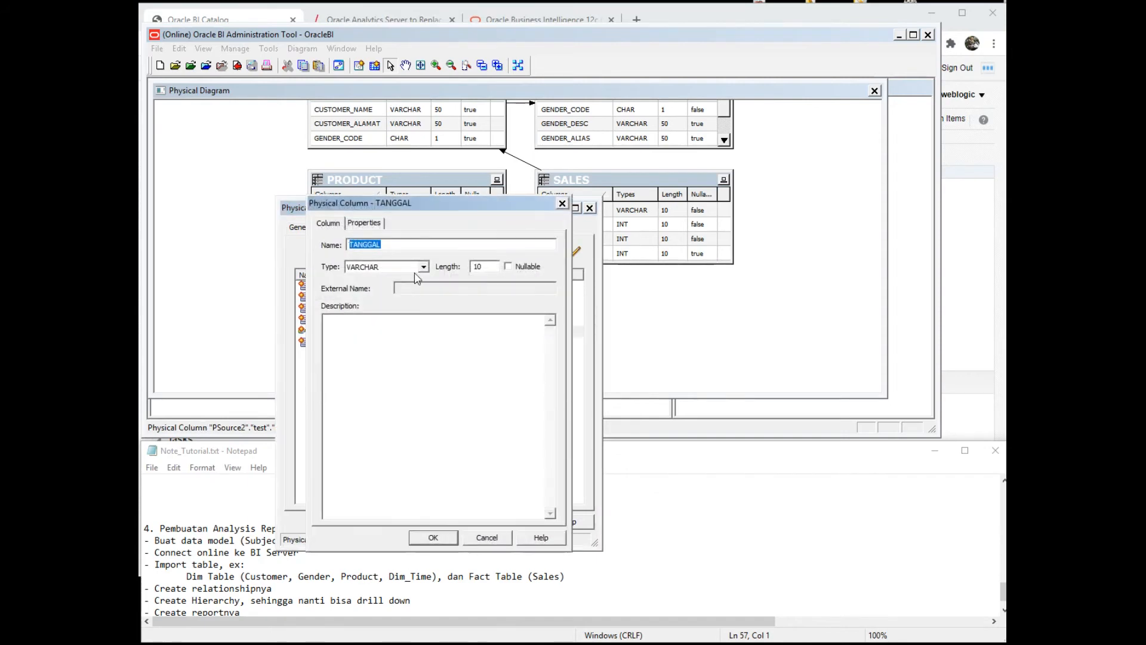
left_click(421, 267)
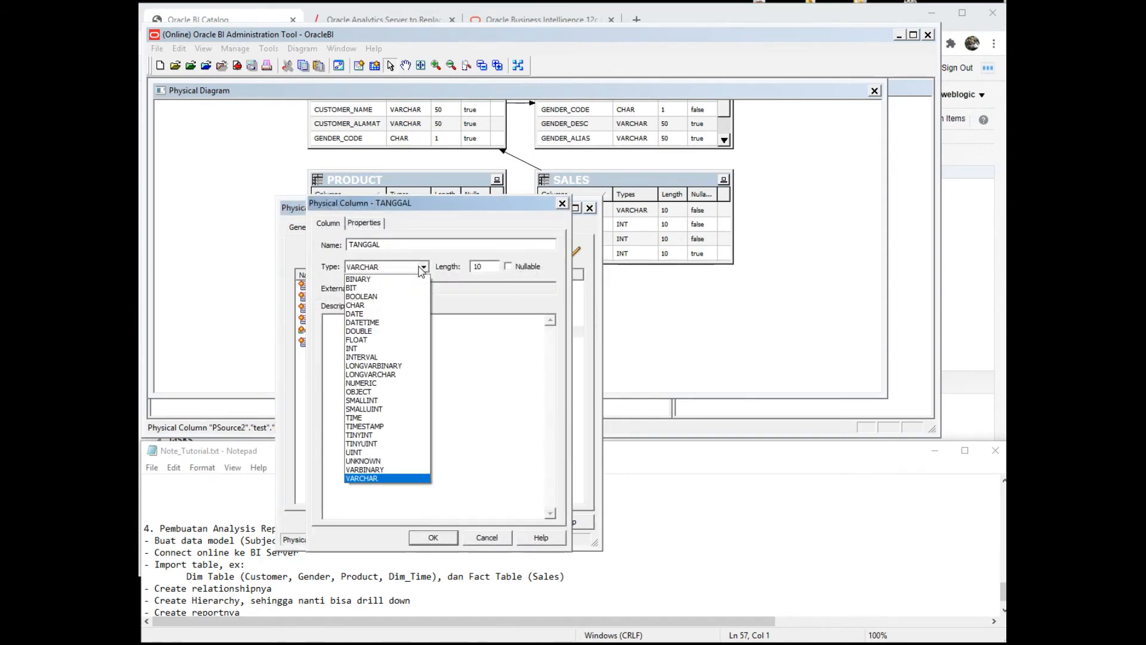
left_click(405, 314)
left_click(428, 540)
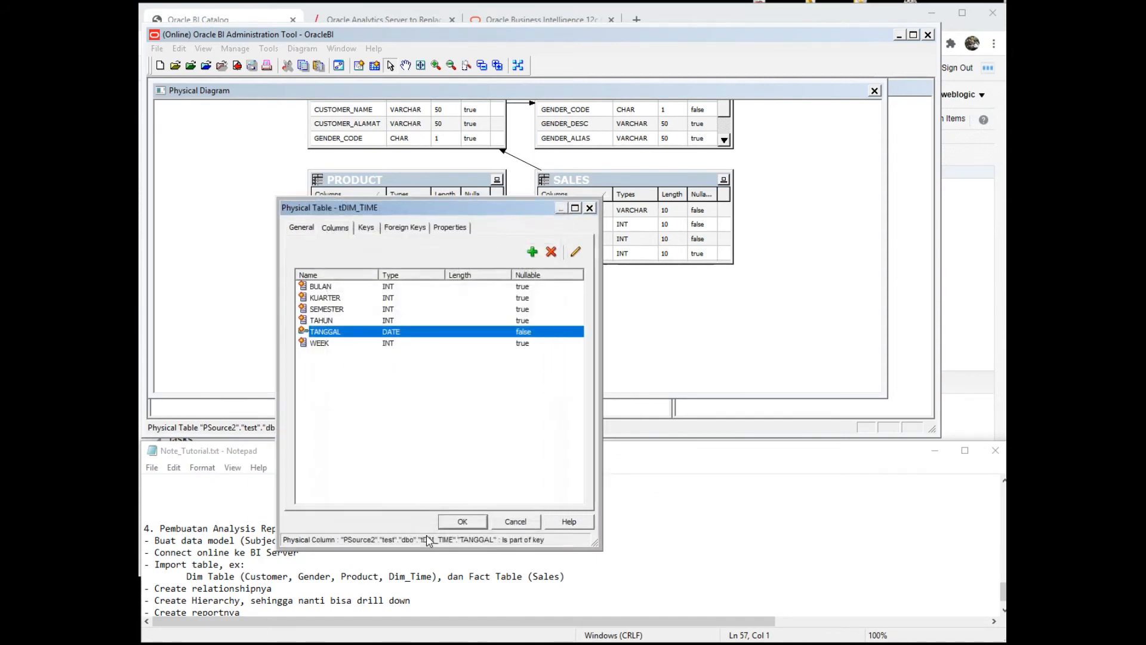
left_click(456, 522)
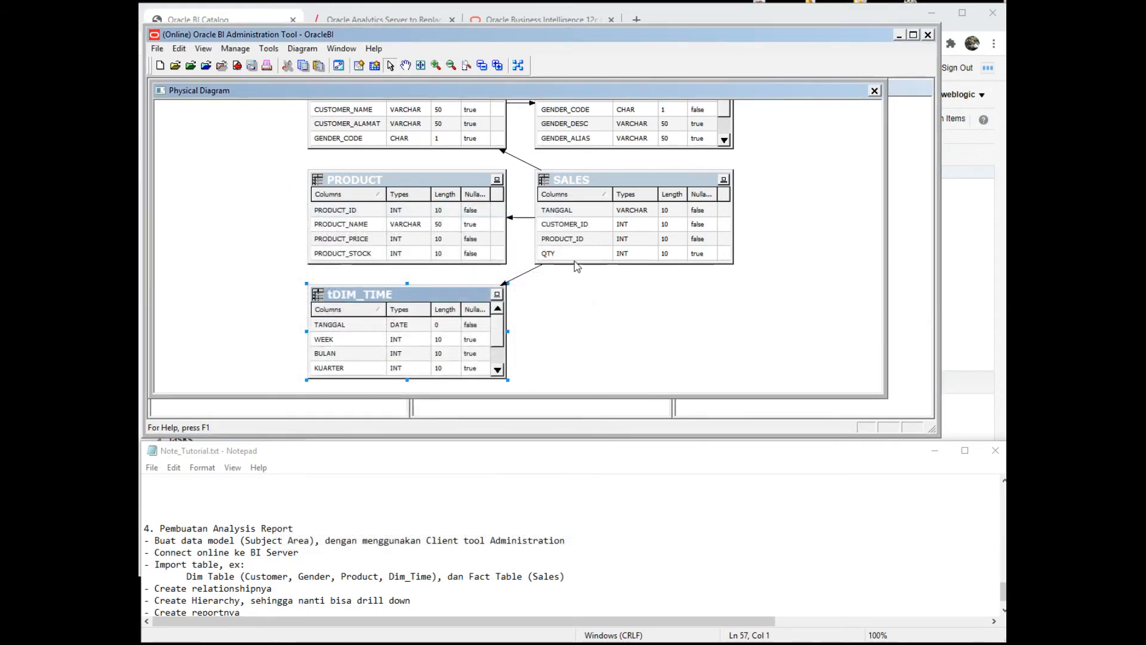
- Change SALES' TANGGAL column to type DATE and close the physical diagram
double_click(594, 204)
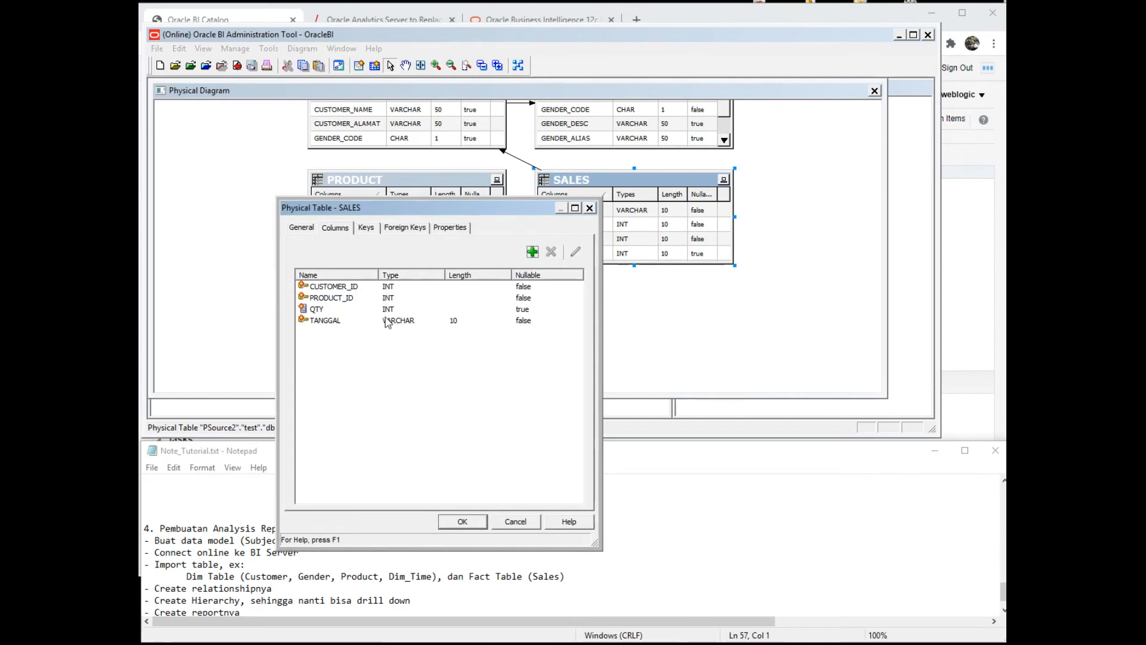
double_click(384, 320)
left_click(423, 267)
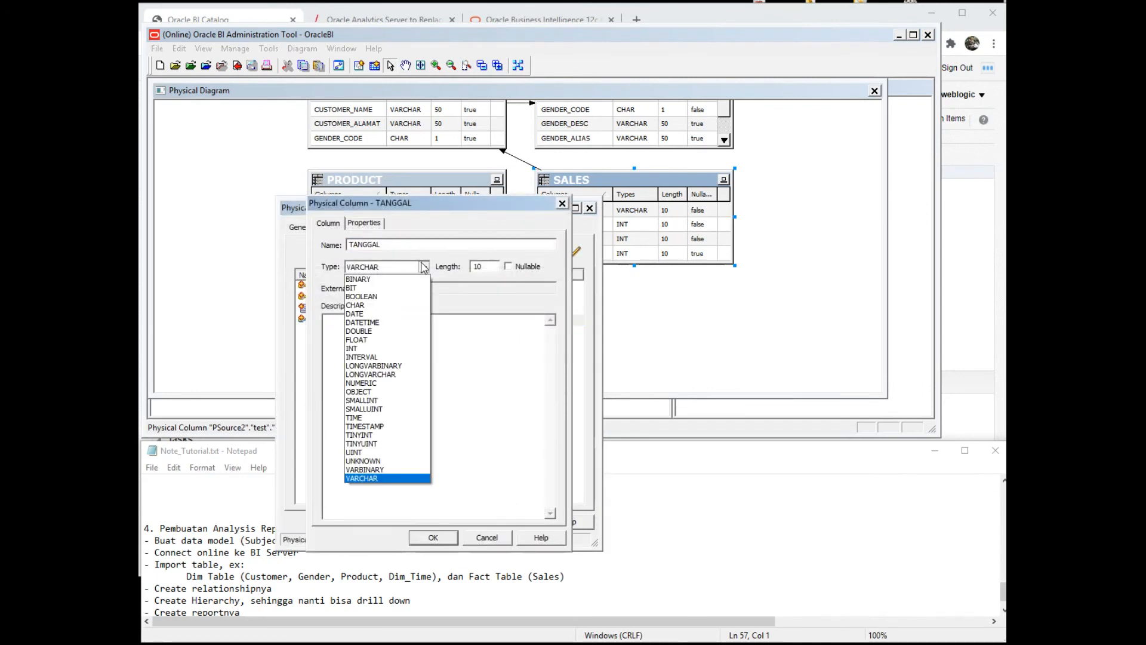
left_click(394, 314)
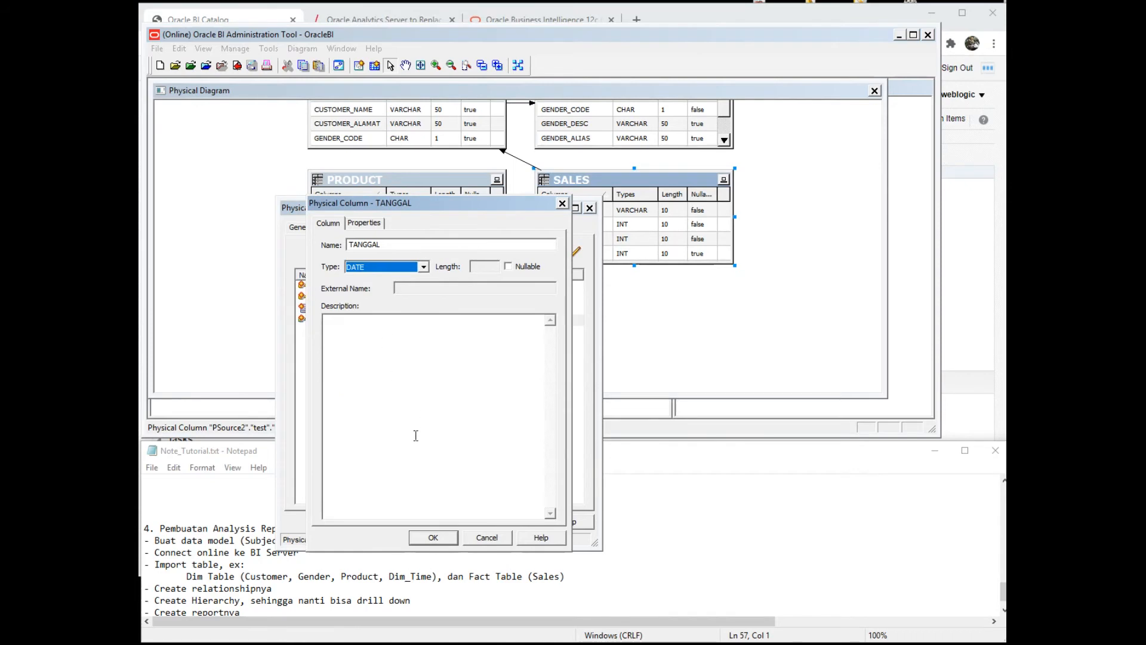
left_click(430, 536)
left_click(455, 520)
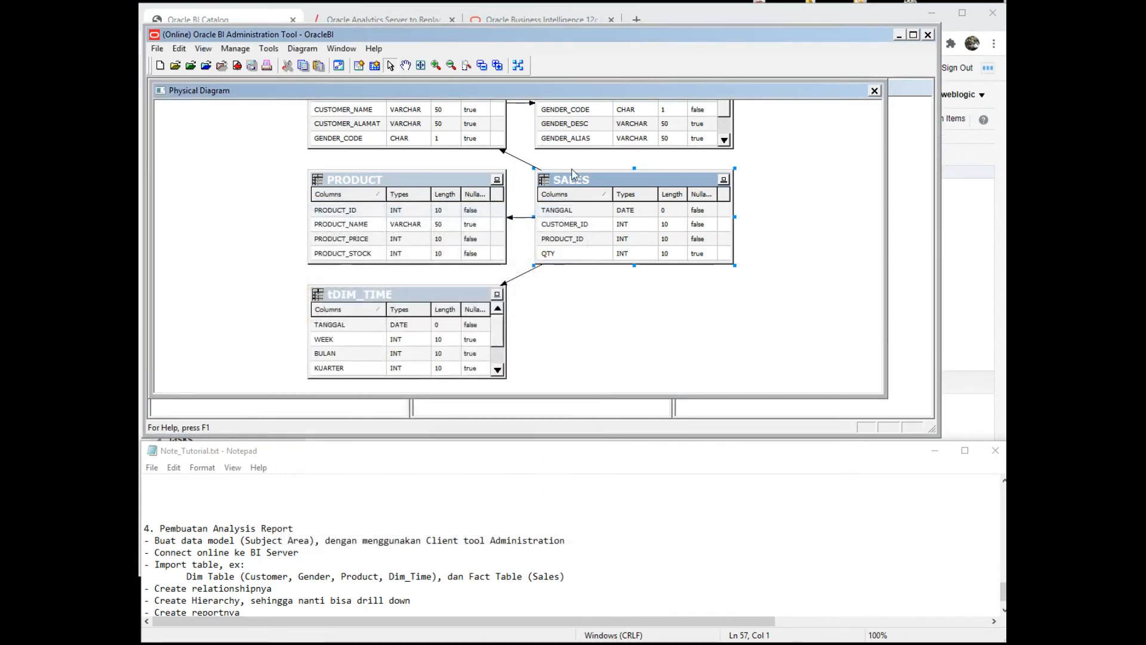
left_click(874, 92)
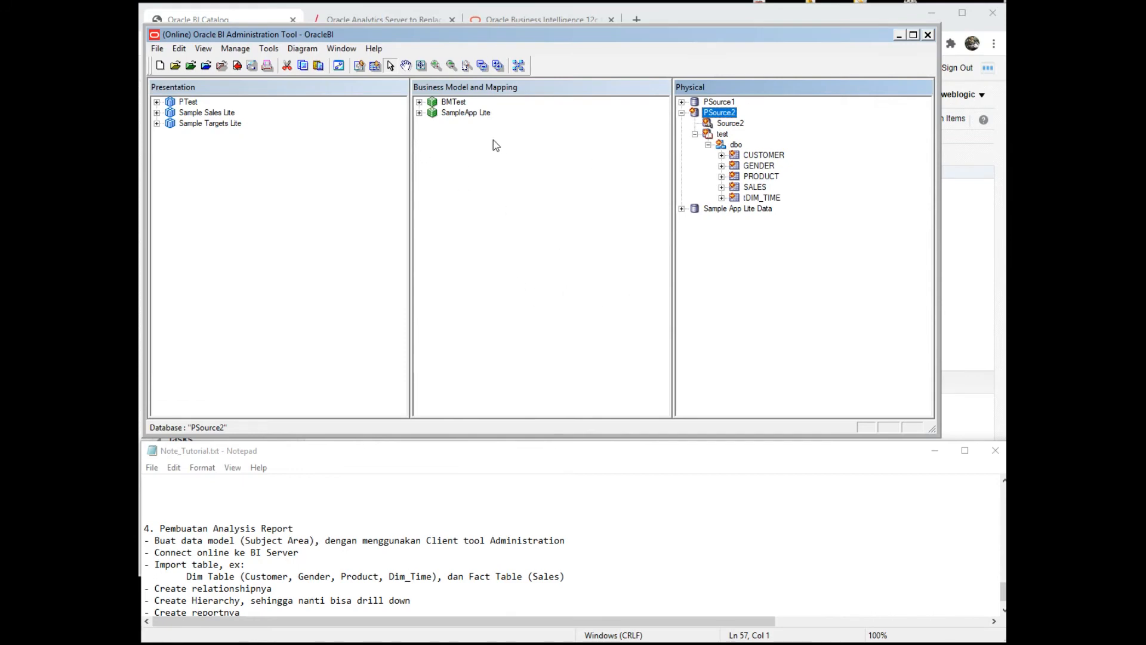
- Create the BMSource2 business model and copy the five PSource2 physical tables into it
right_click(443, 166)
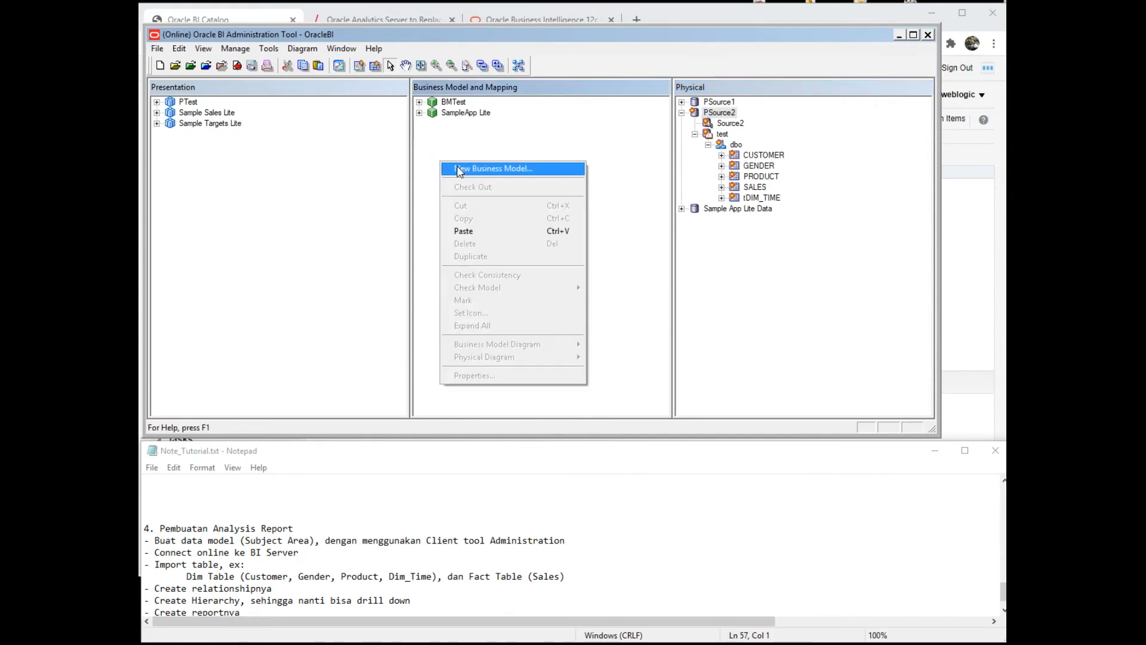
left_click(456, 168)
type("BMSource2")
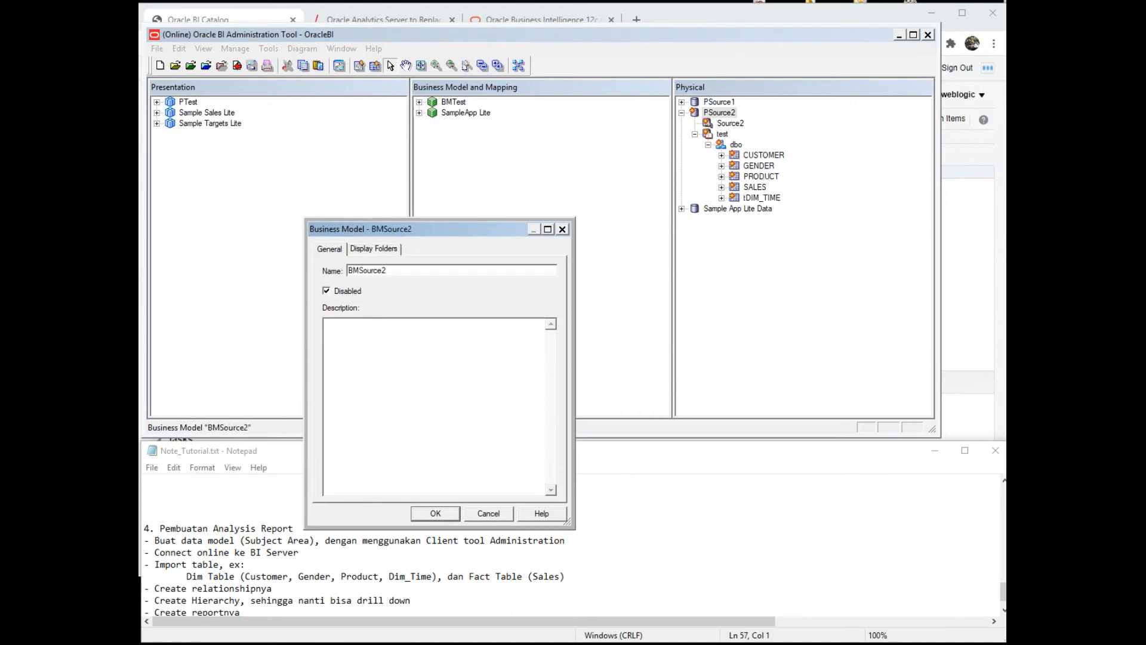
key("Return")
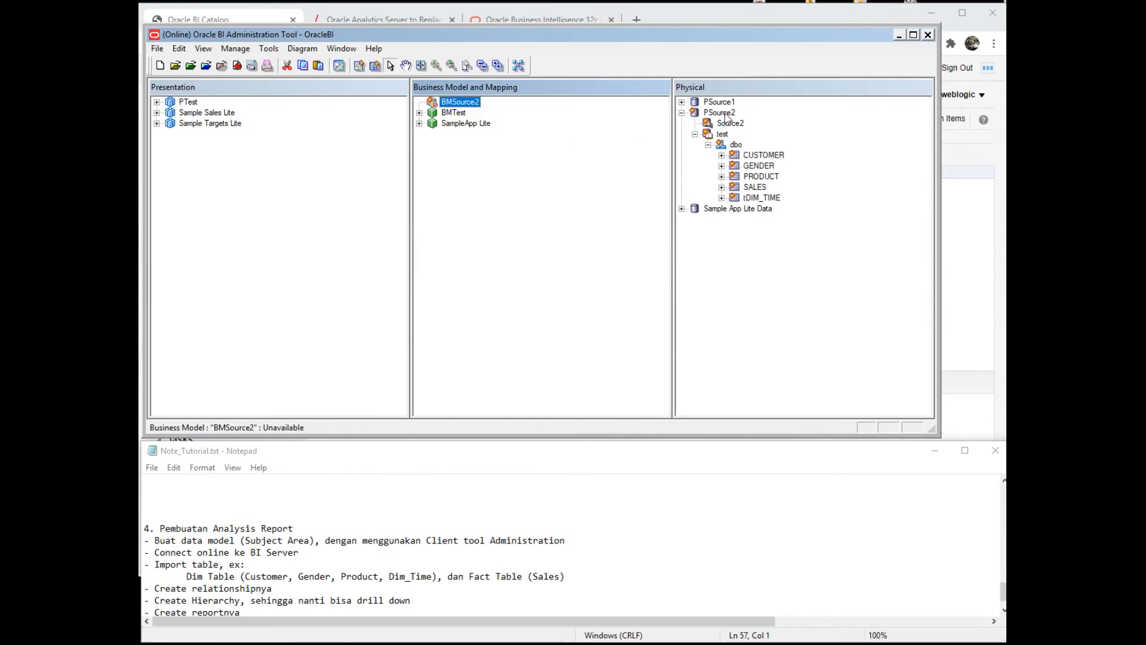
left_click(746, 156)
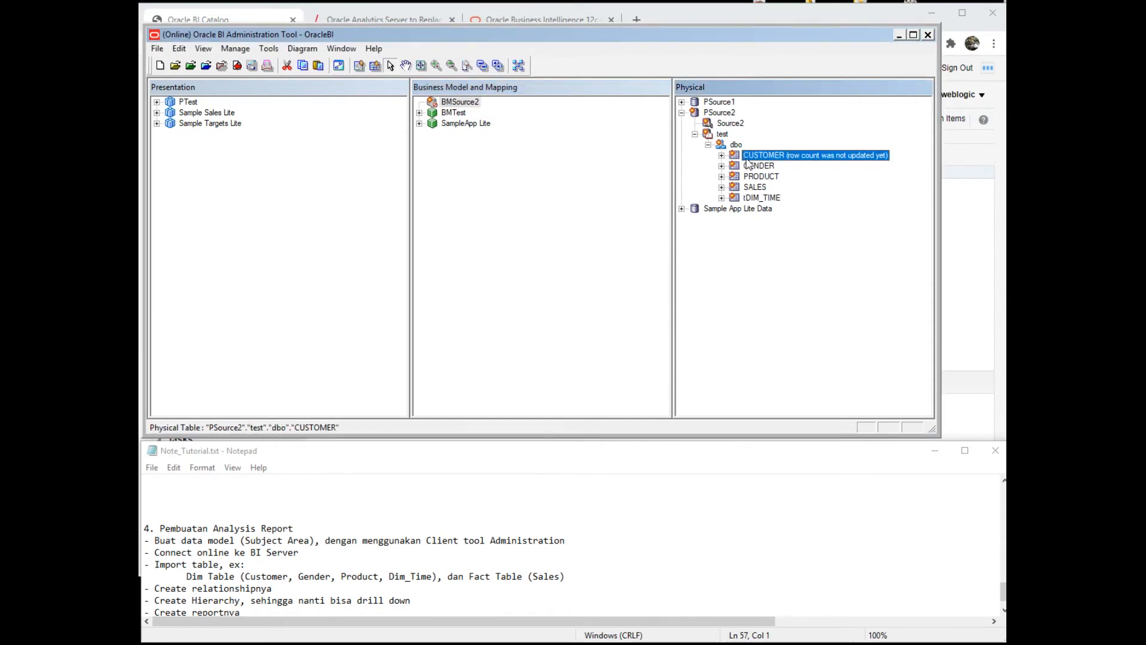
left_click(756, 200, "shift")
left_click_drag(758, 156, 474, 101)
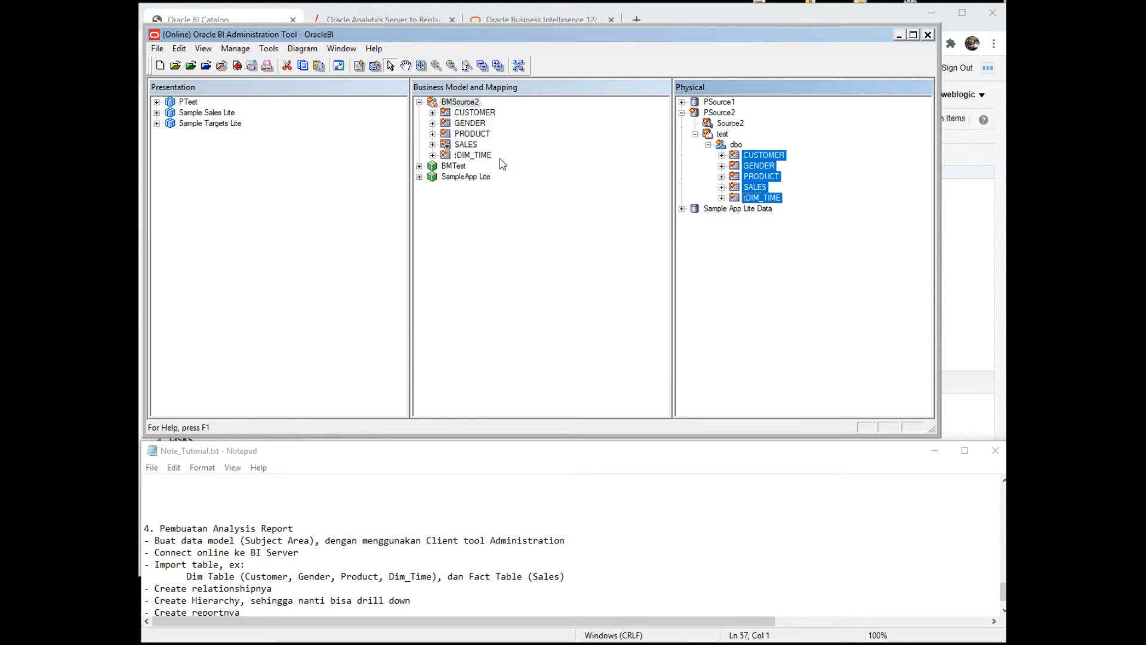
- Add a new subject area named PSource2 to the Presentation layer
right_click(186, 148)
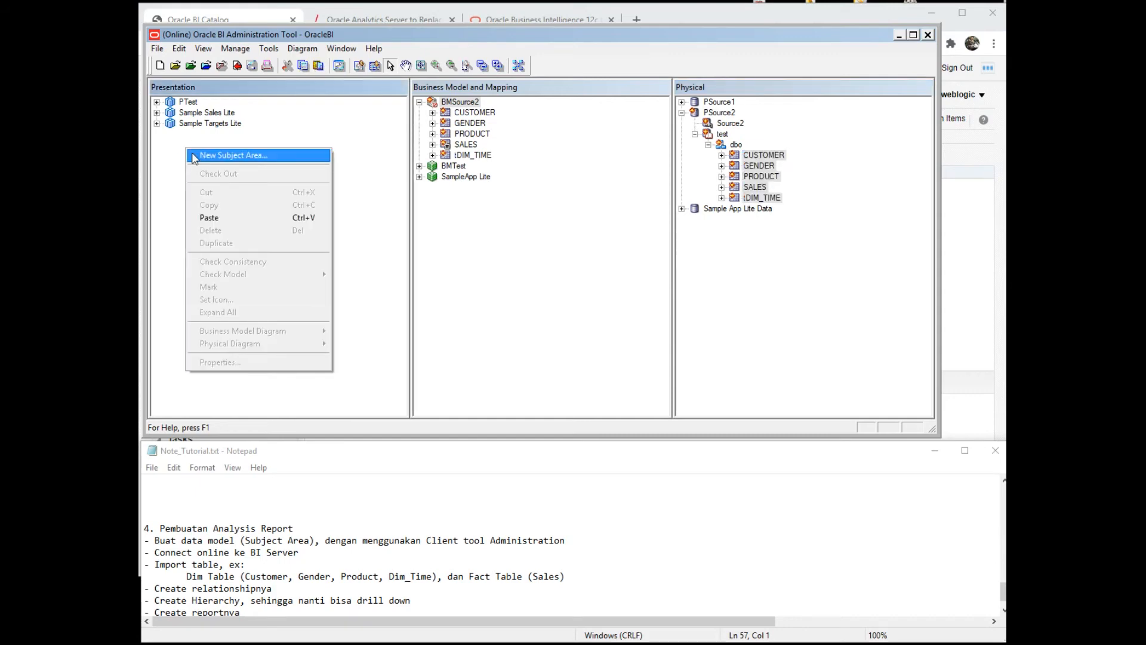
left_click(194, 157)
type("P")
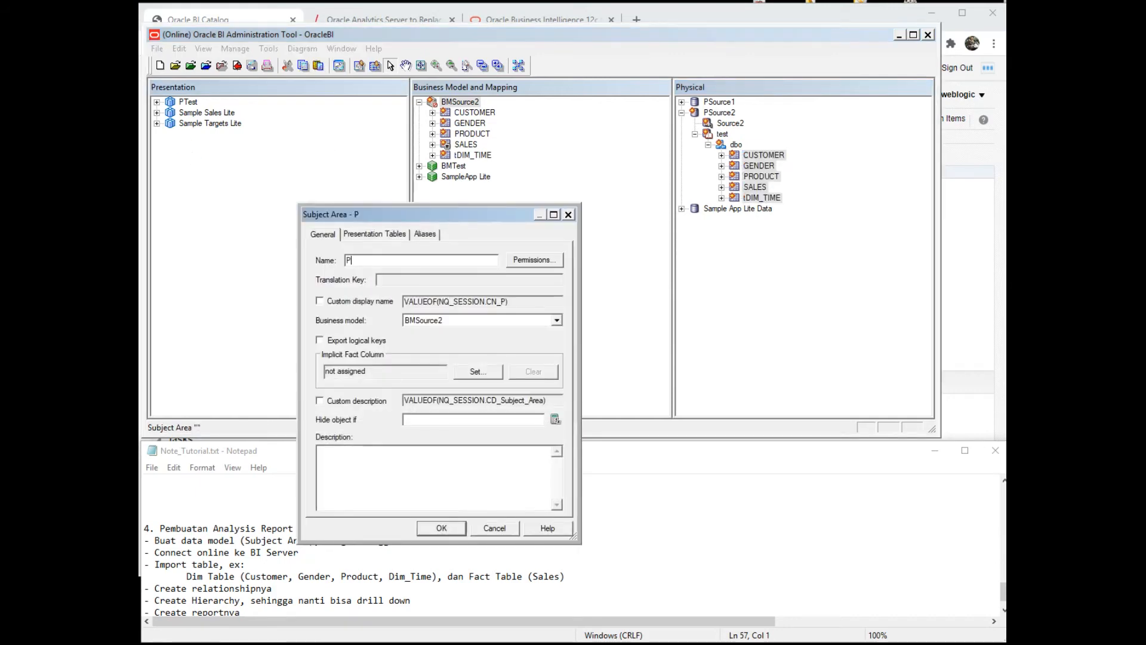
type("Source2")
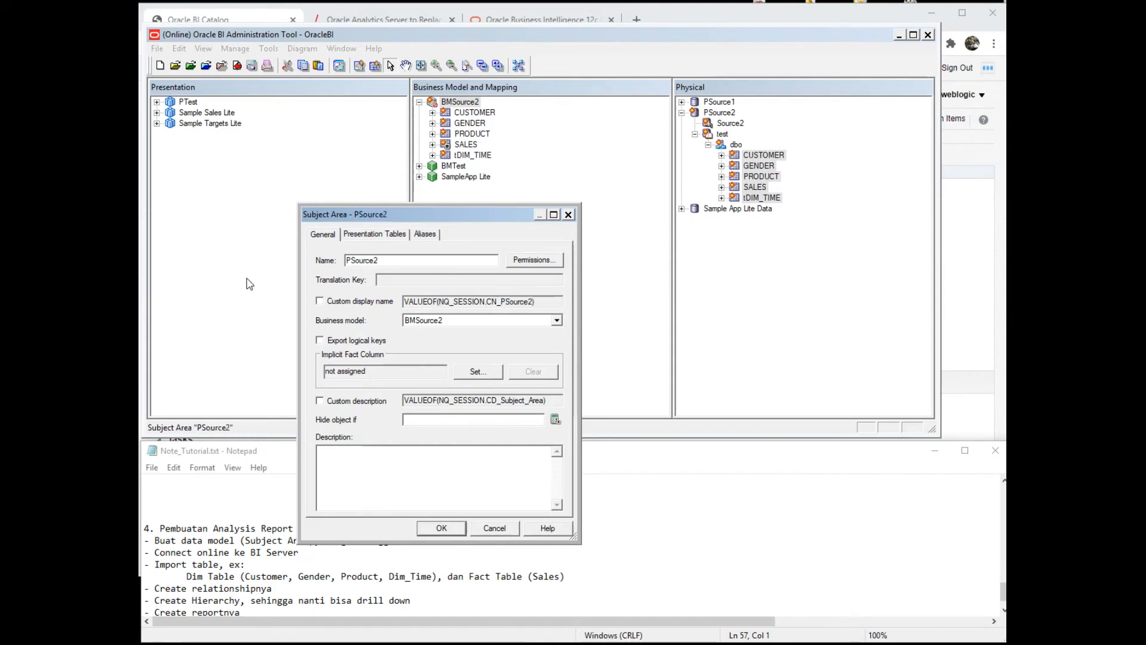
left_click(441, 527)
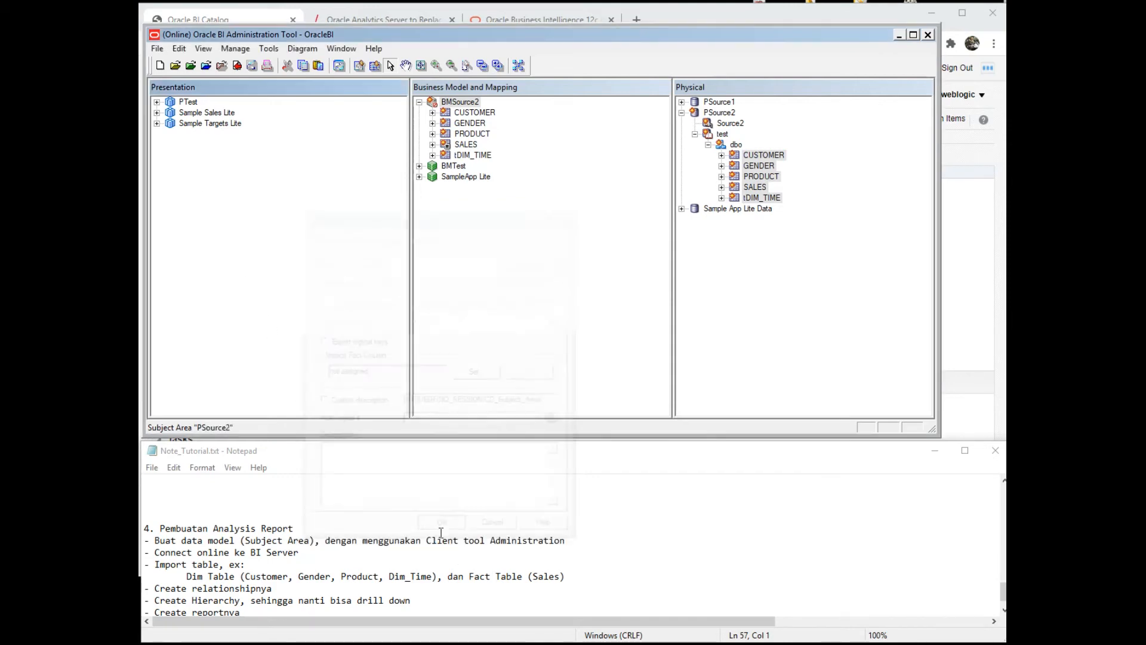
- Delete CUSTOMER_ID and GENDER_CODE from the CUSTOMER logical table
left_click(432, 113)
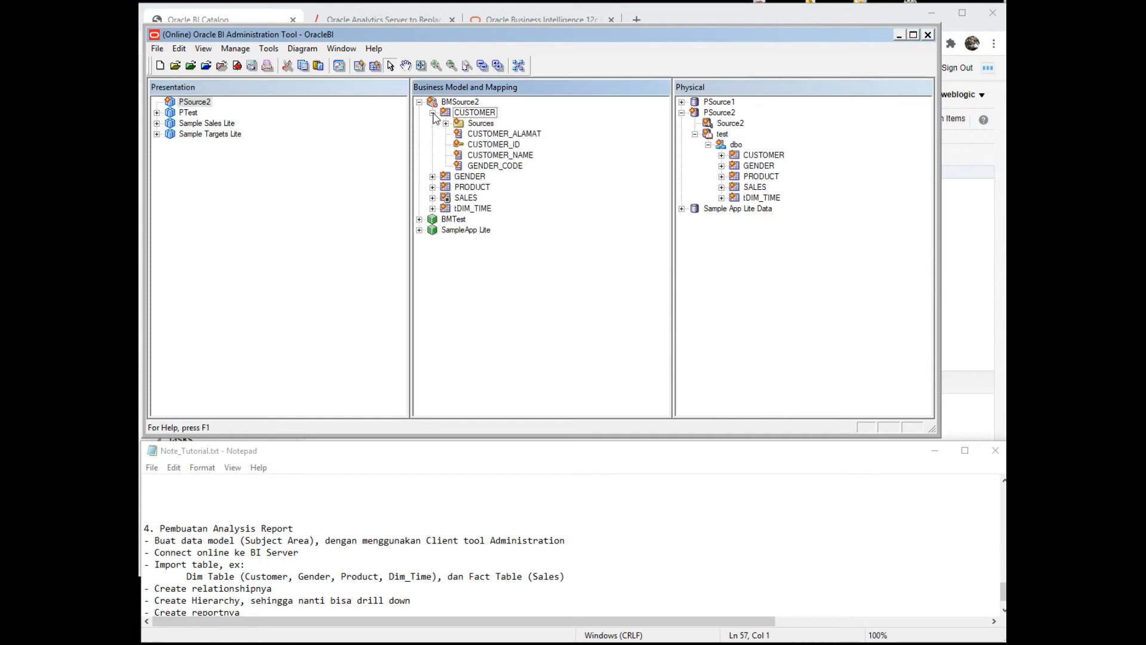
left_click(494, 146)
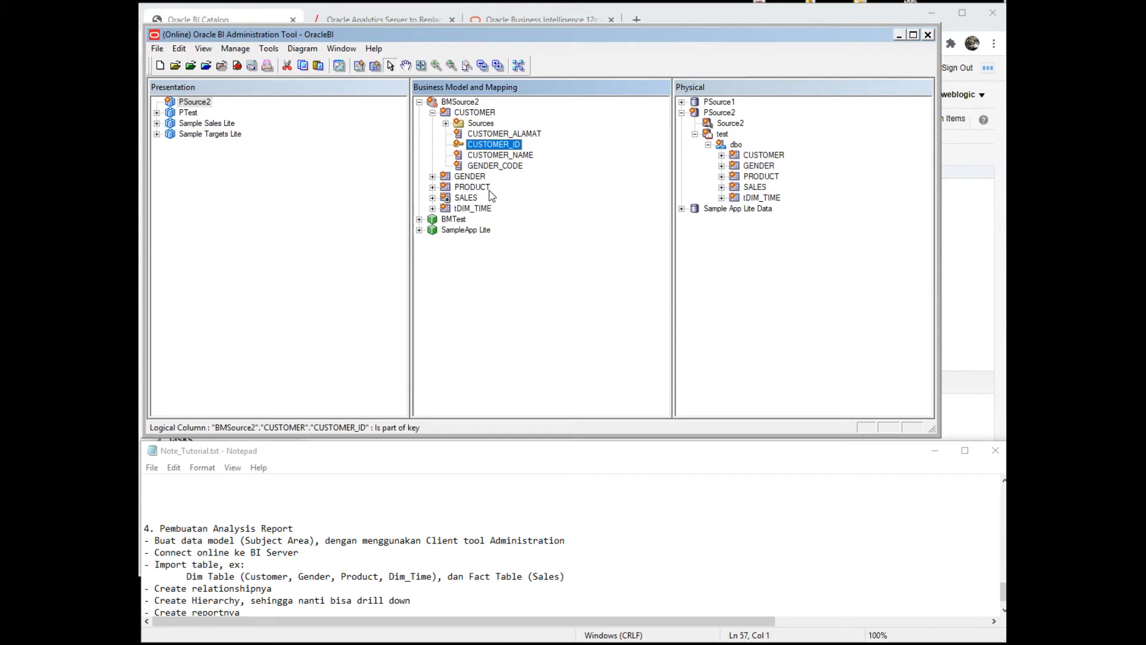
key("Delete")
key("Return")
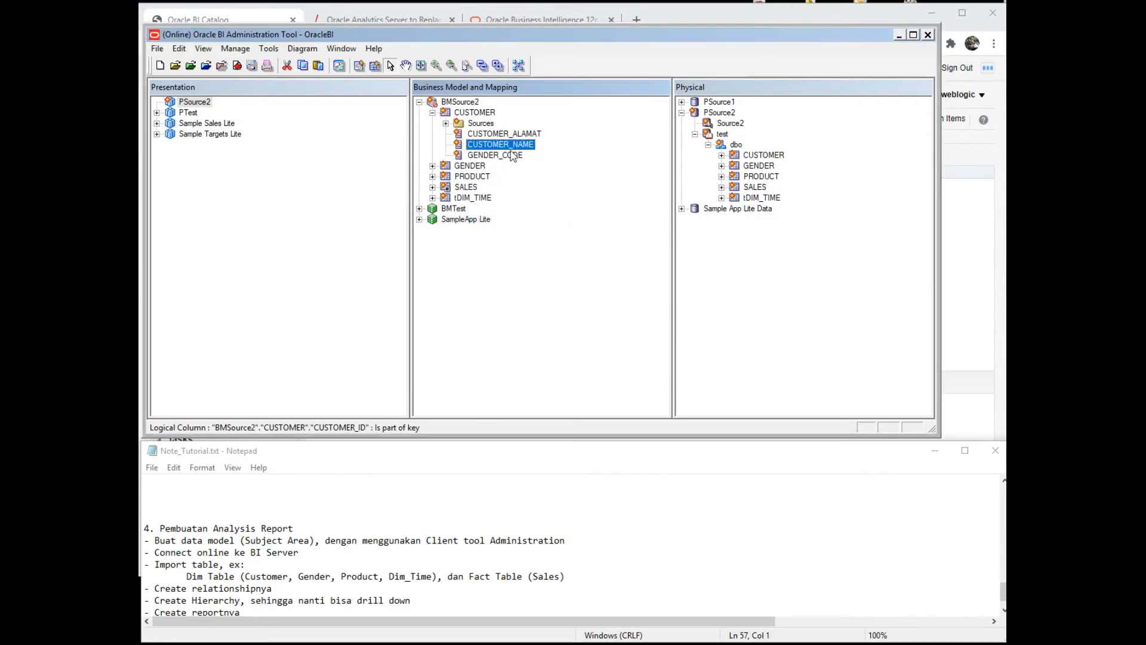
left_click(484, 154)
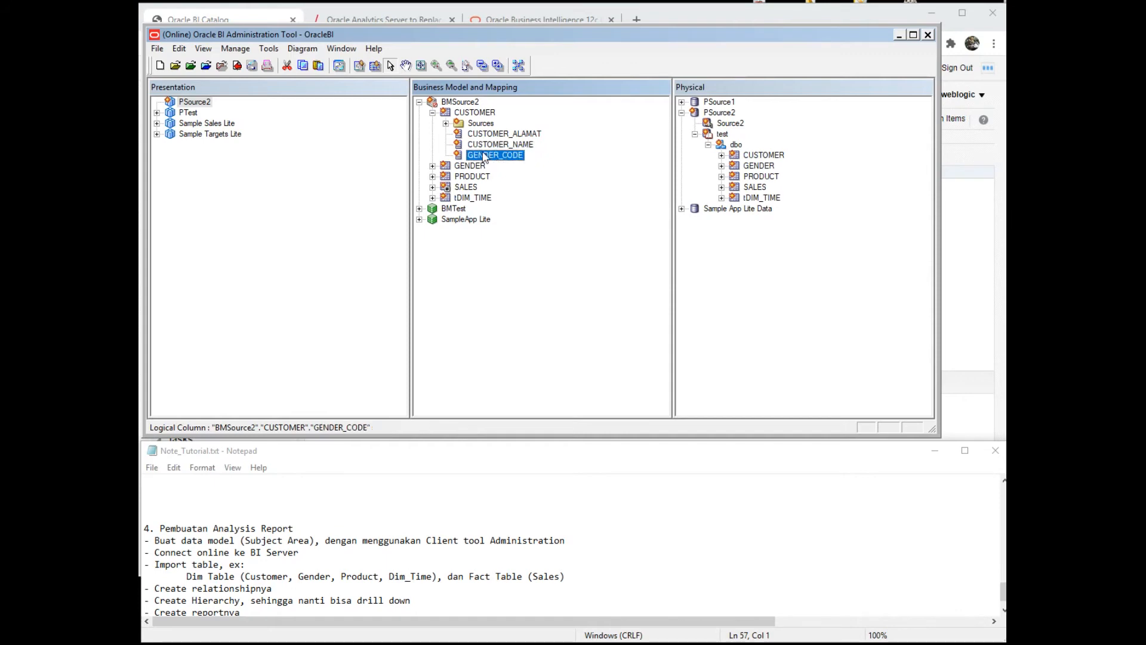
key("Delete")
key("Return")
- Delete GENDER_ALIAS, GENDER_CODE, GENDER_SK, INSERT_DATE and UPDATE_DATE from the GENDER logical table
left_click(432, 156)
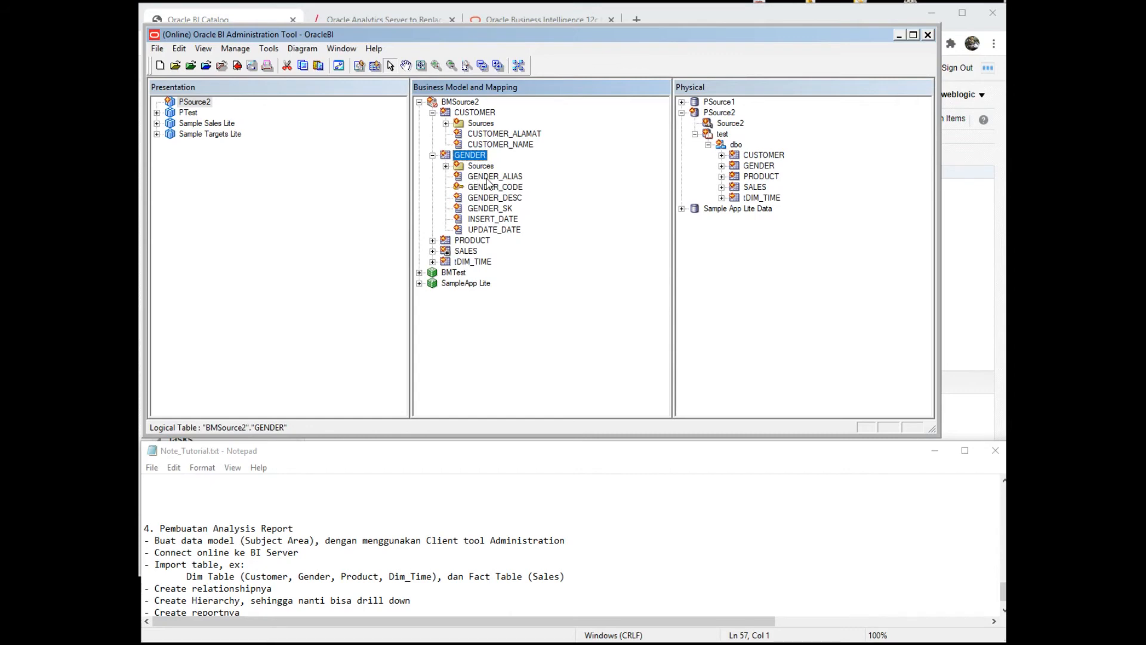
left_click(486, 178)
left_click(486, 188, "ctrl")
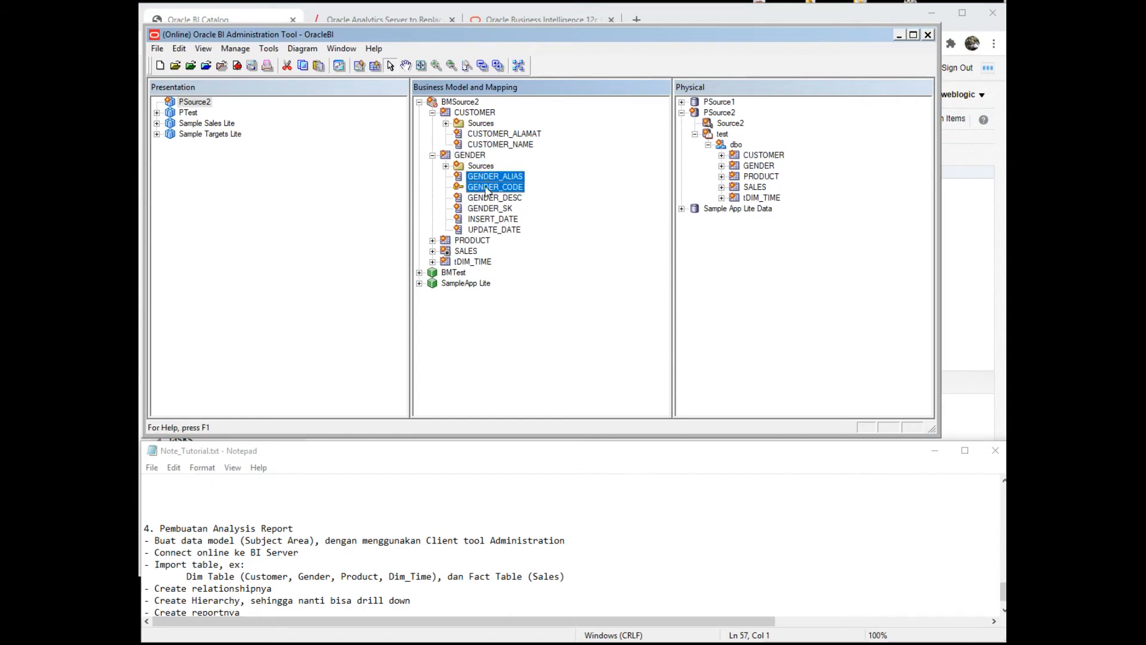
key("Delete")
key("Return")
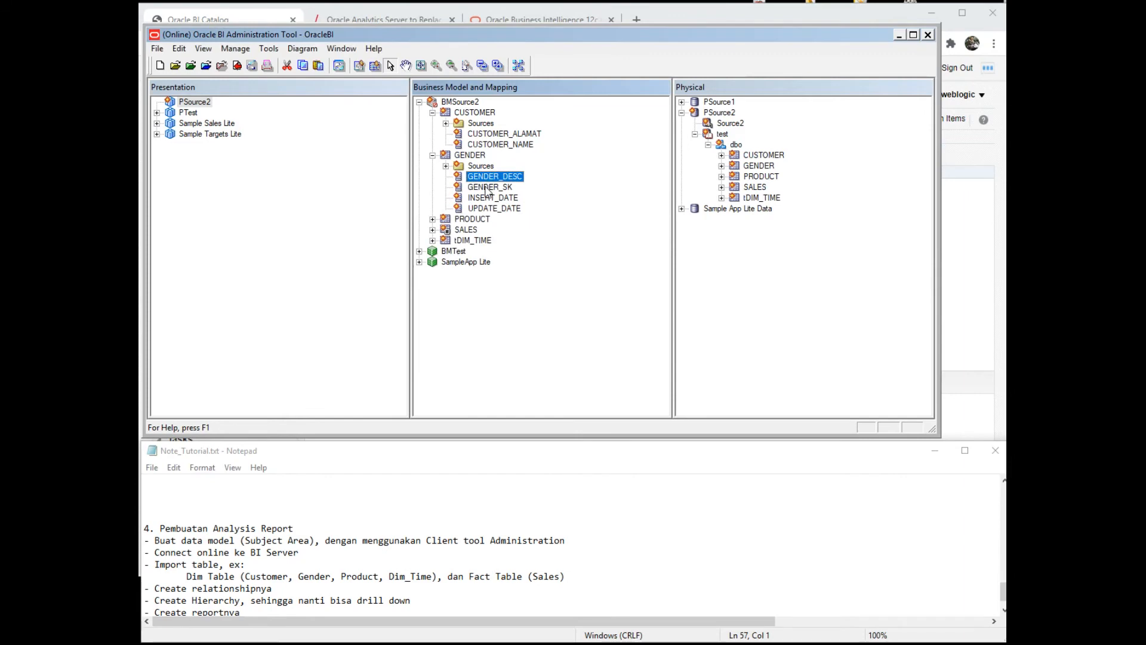
left_click(485, 188)
left_click(481, 208, "shift")
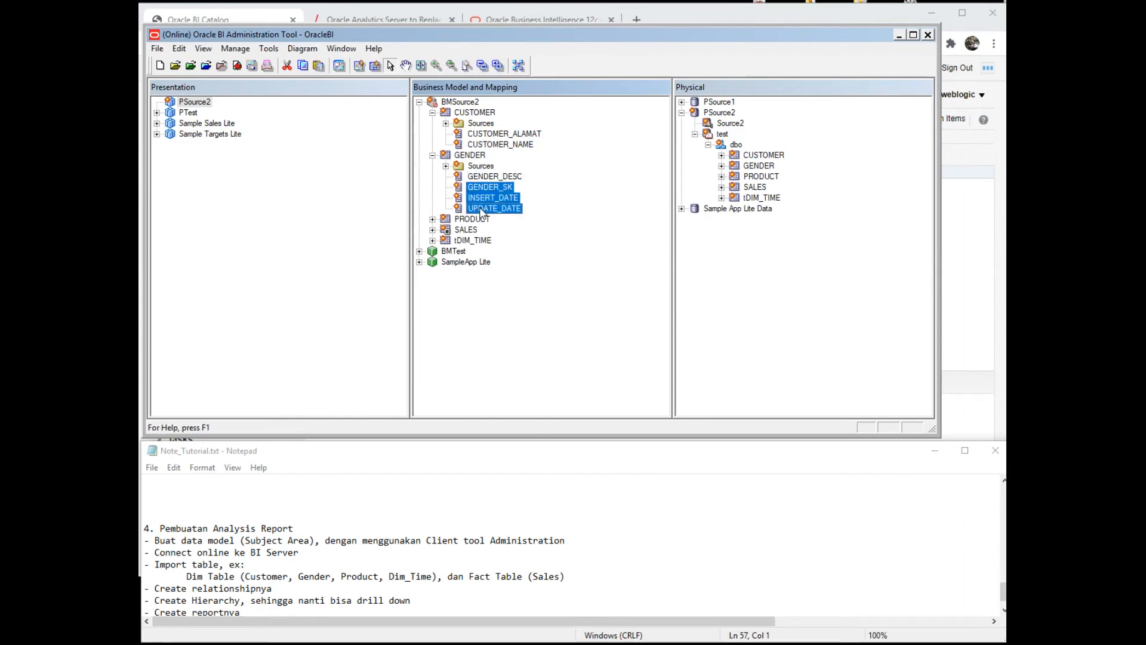
key("Delete")
key("Return")
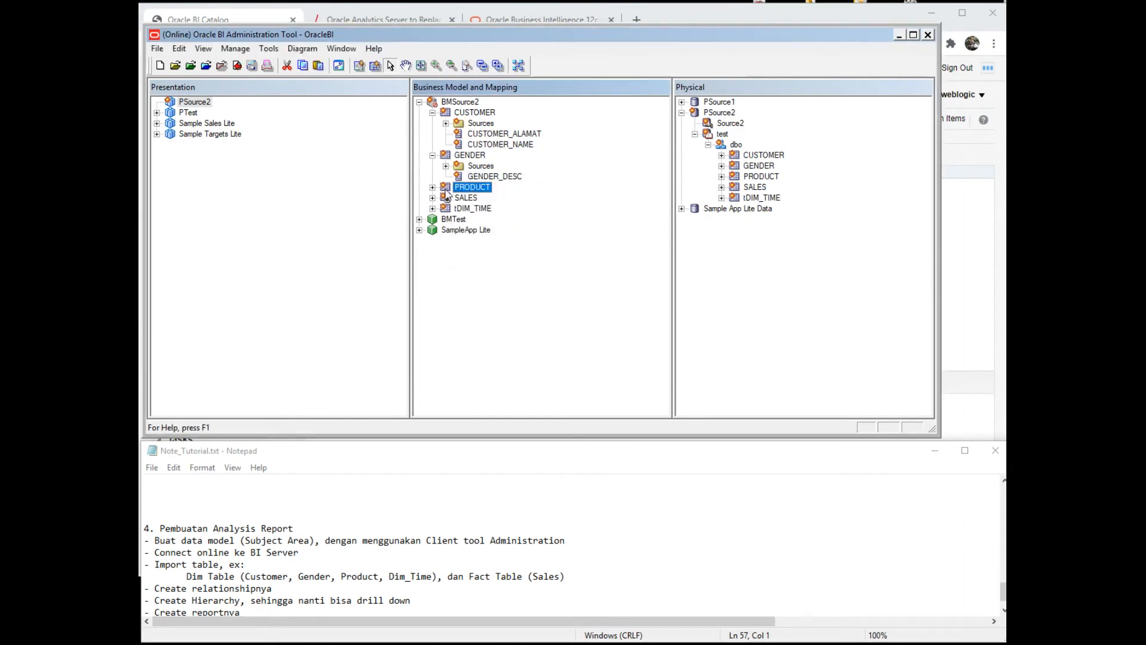
- Delete PRODUCT_ID from PRODUCT and CUSTOMER_ID and PRODUCT_ID from SALES, then review tDIM_TIME
left_click(432, 186)
left_click(481, 209)
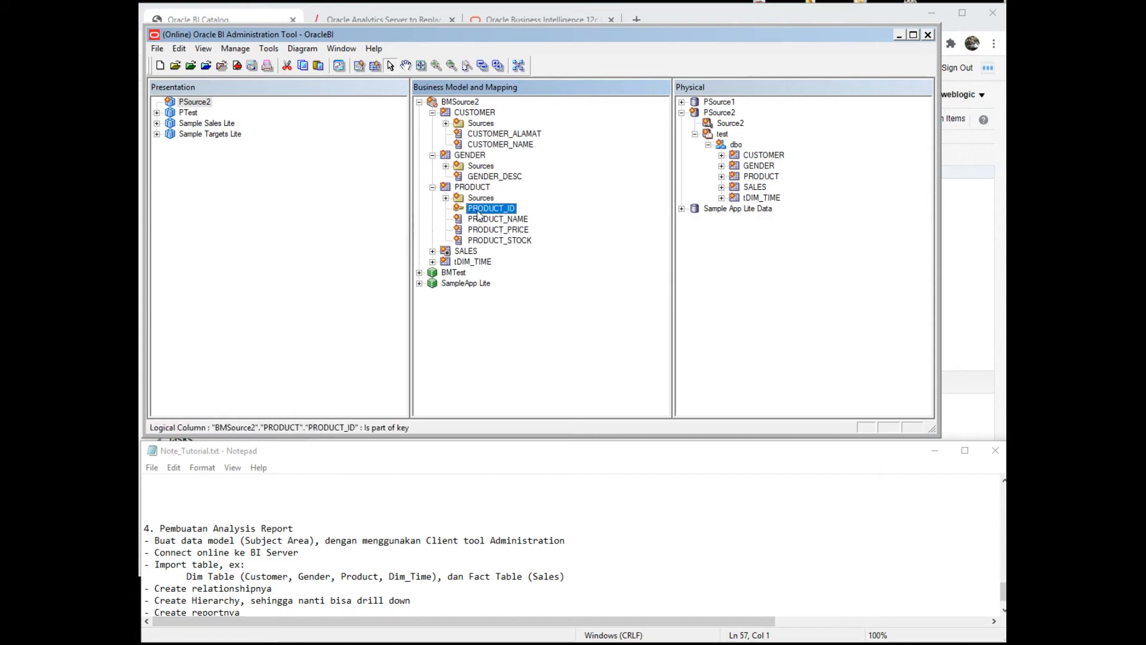
key("Delete")
key("Return")
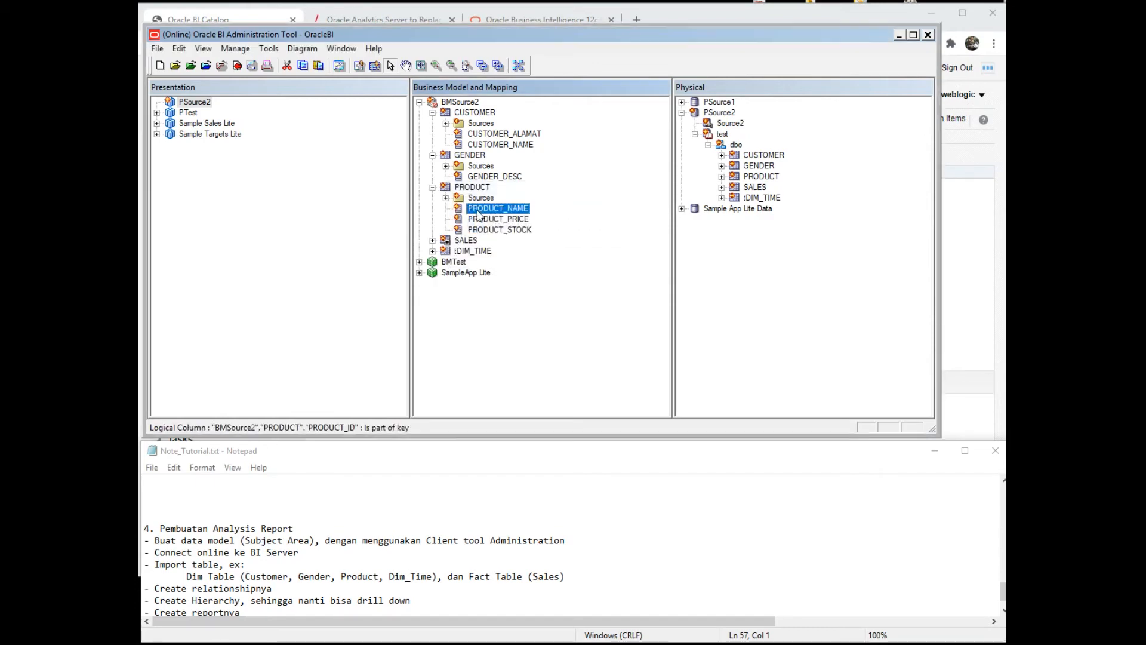
left_click(432, 240)
left_click(484, 262)
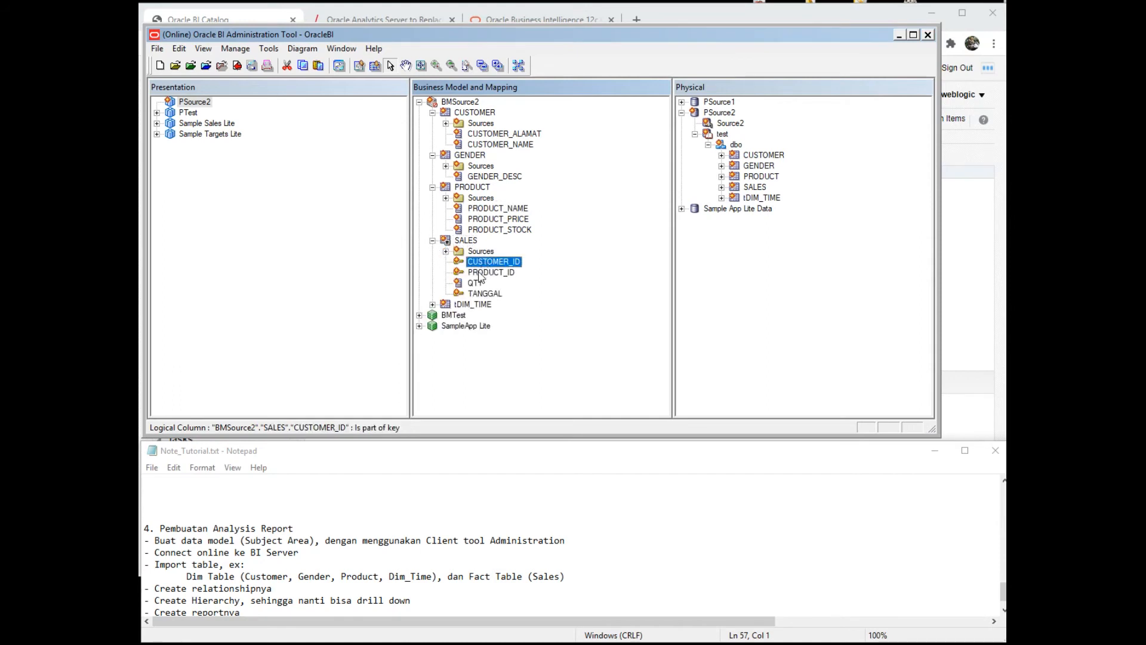
left_click(479, 274, "ctrl")
key("Delete")
key("Return")
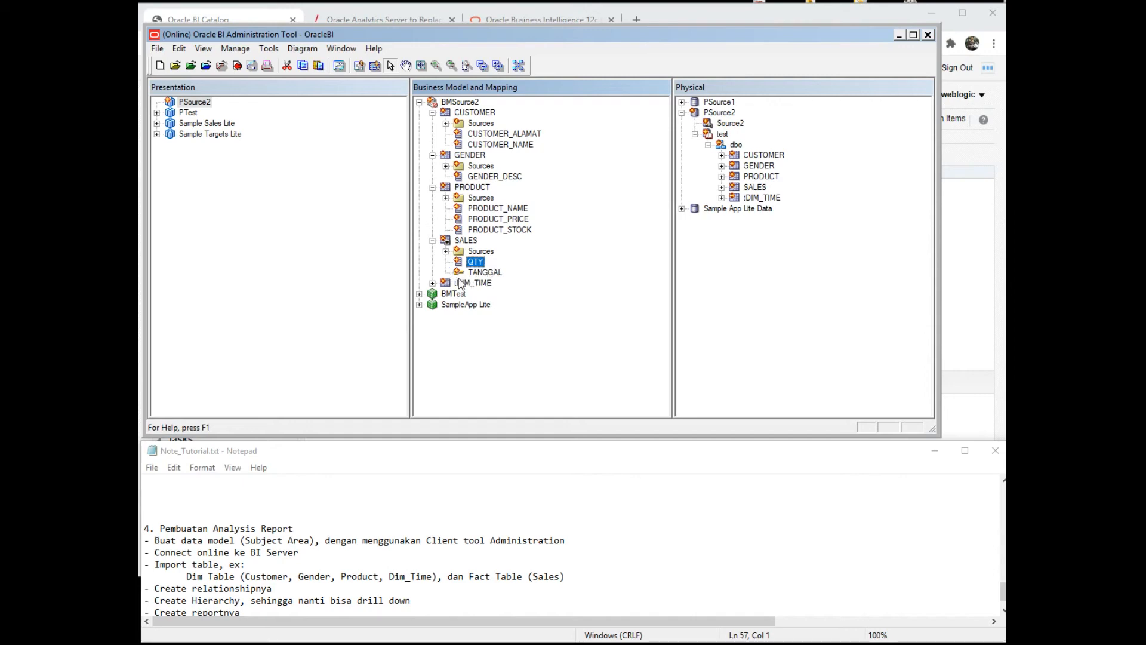
left_click(432, 283)
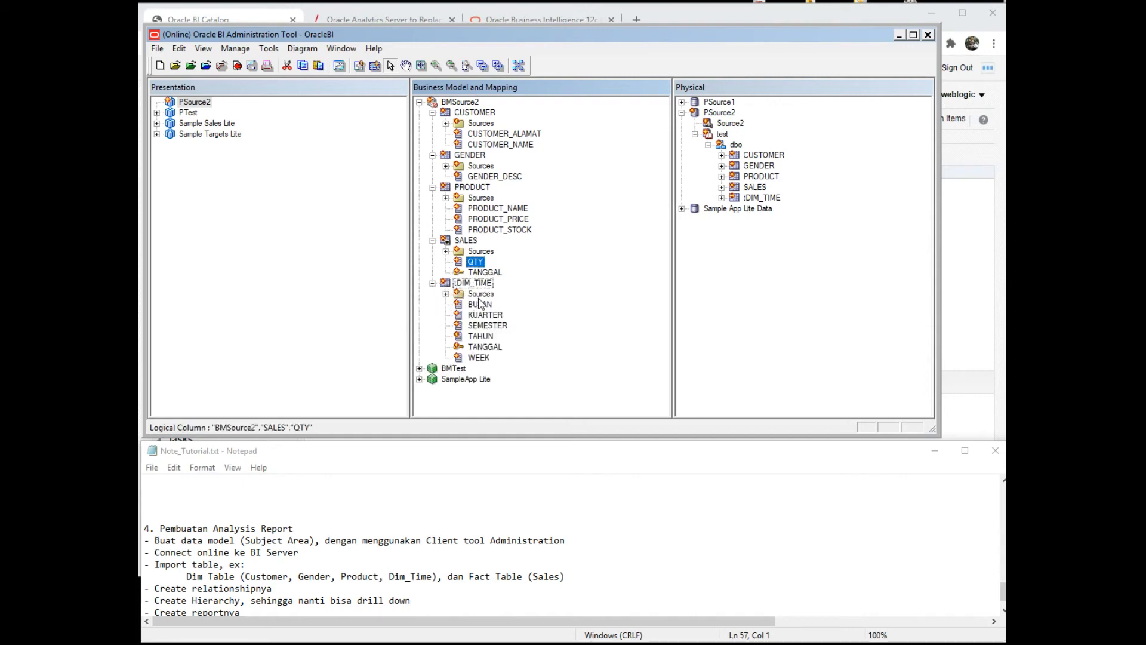
left_click(432, 283)
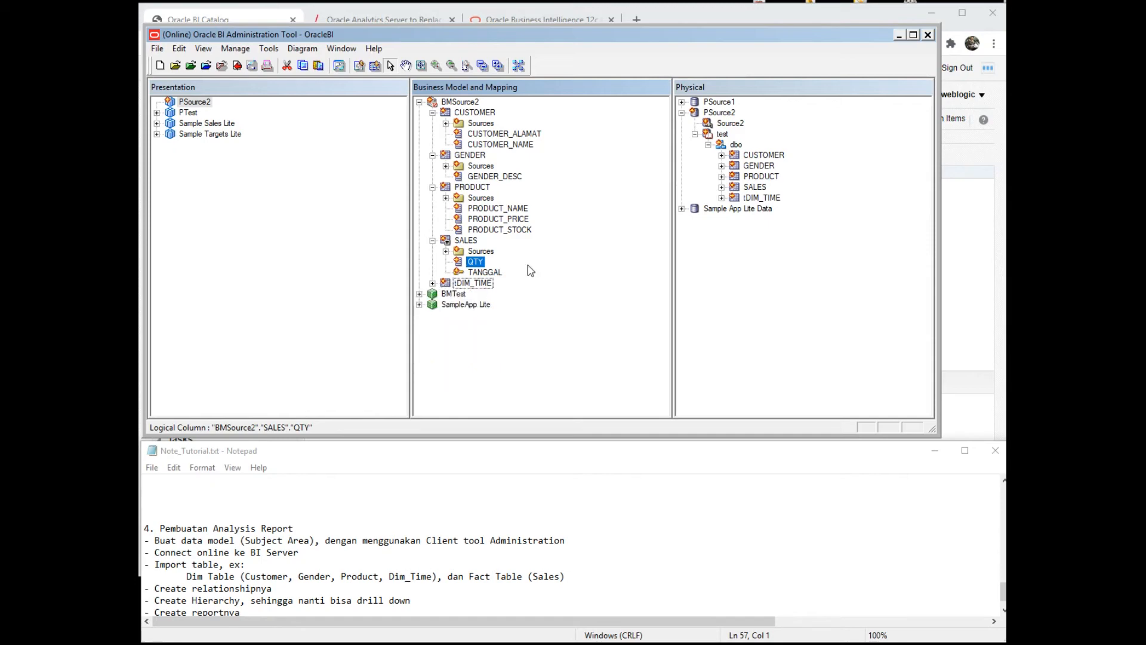
- Drag CUSTOMER, GENDER, PRODUCT, SALES and tDIM_TIME from BMSource2 onto the PSource2 subject area
left_click(432, 155)
left_click(432, 165)
left_click(432, 176)
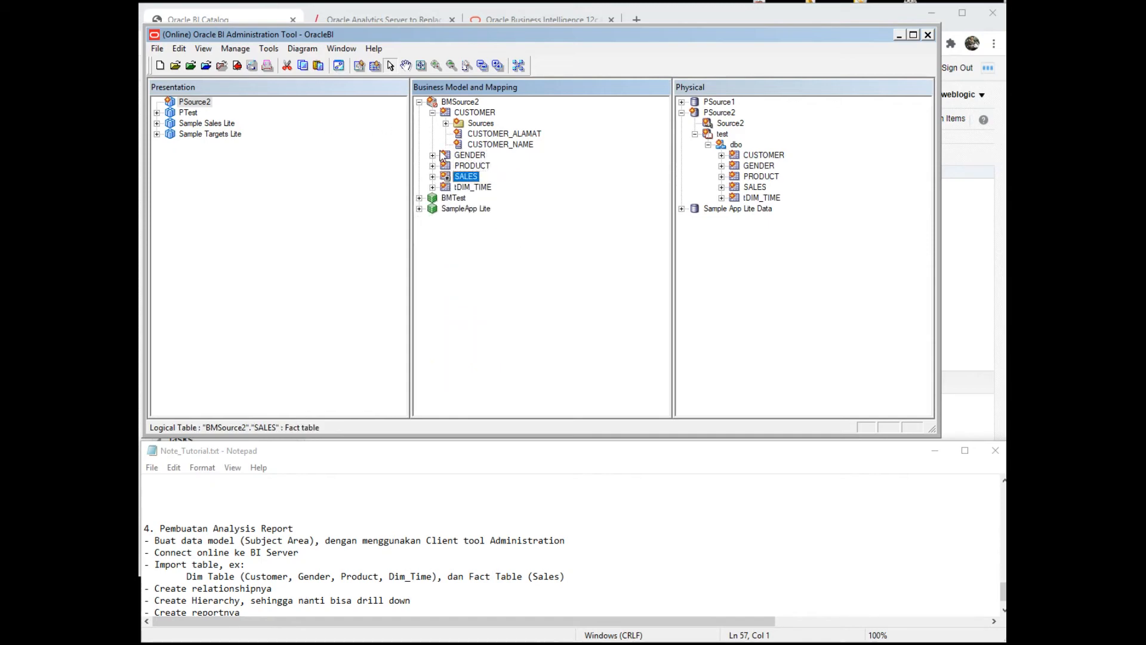
left_click(432, 113)
left_click(456, 123)
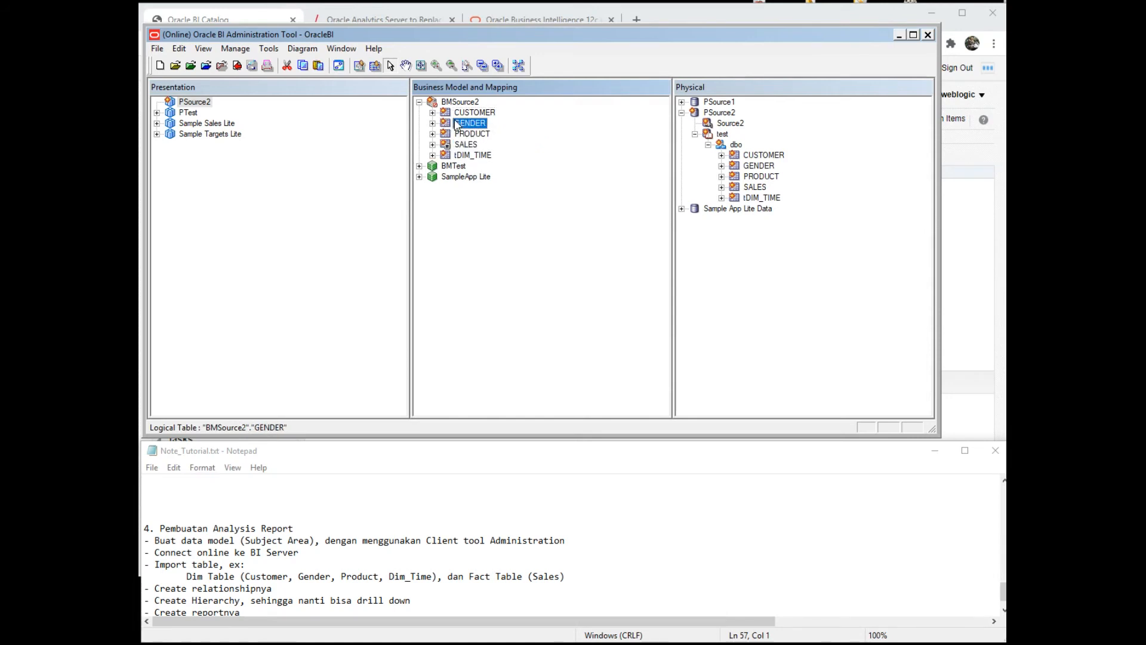
left_click(463, 113)
left_click(463, 155, "shift")
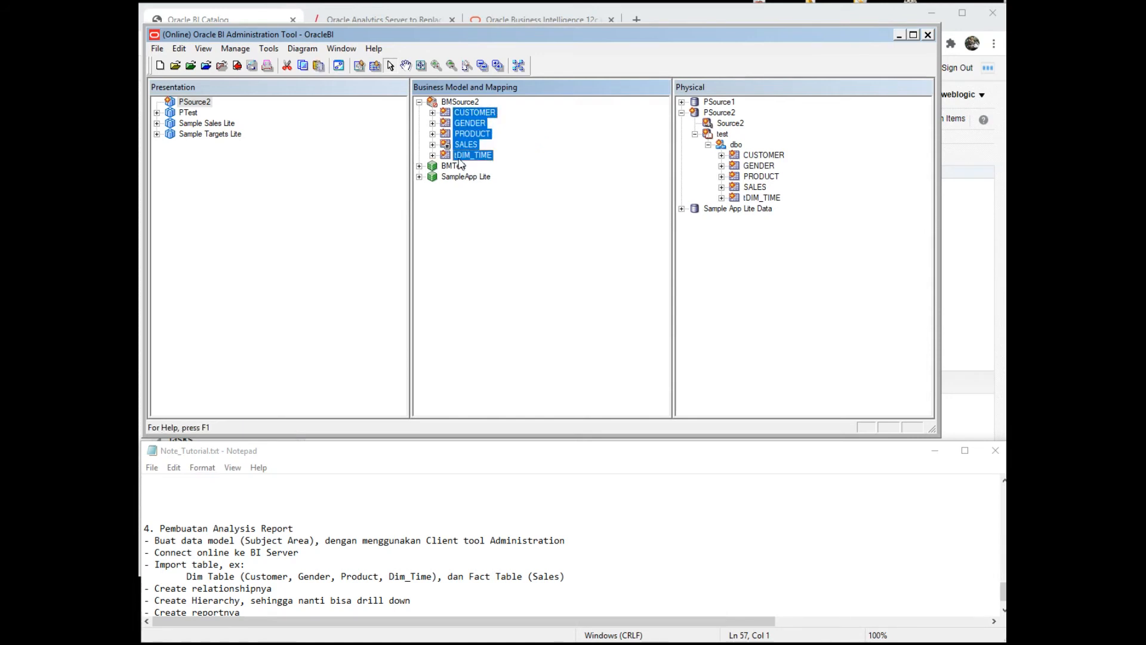
left_click_drag(459, 158, 206, 103)
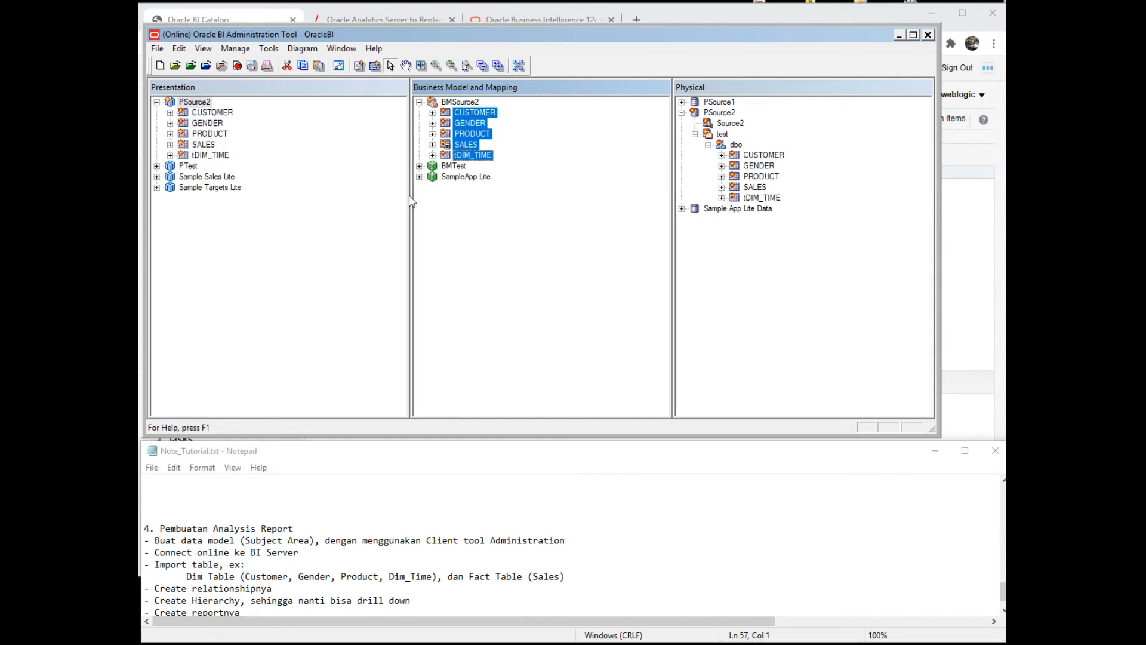
- Check in the repository changes, passing the consistency check and making BMSource2 available for queries
left_click(158, 49)
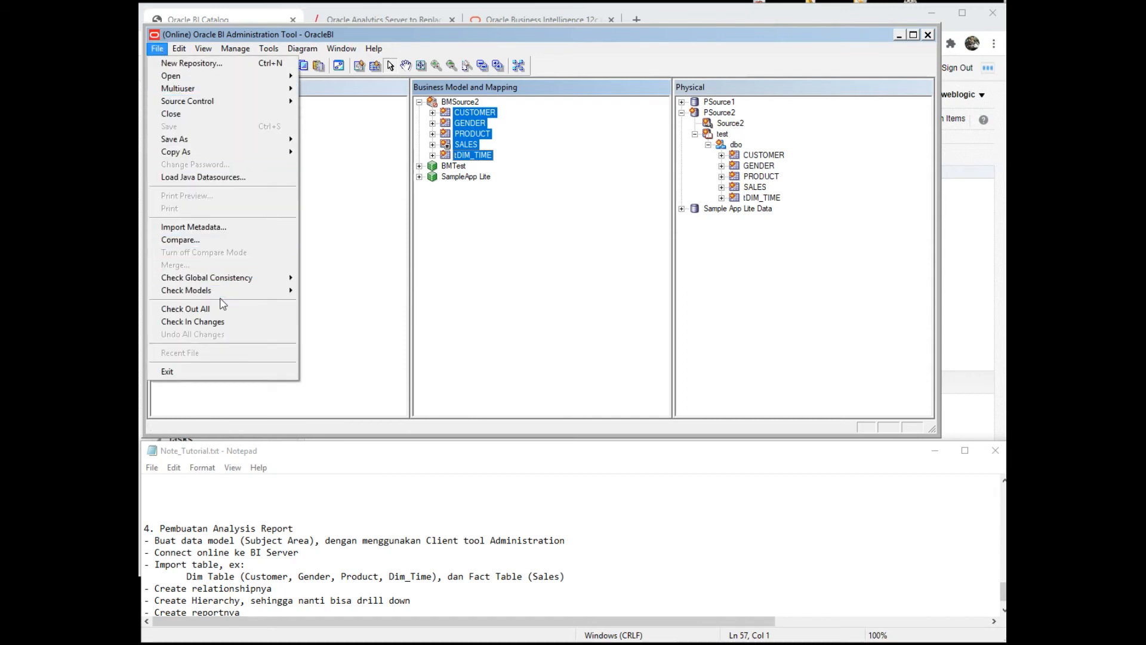
mouse_move(235, 282)
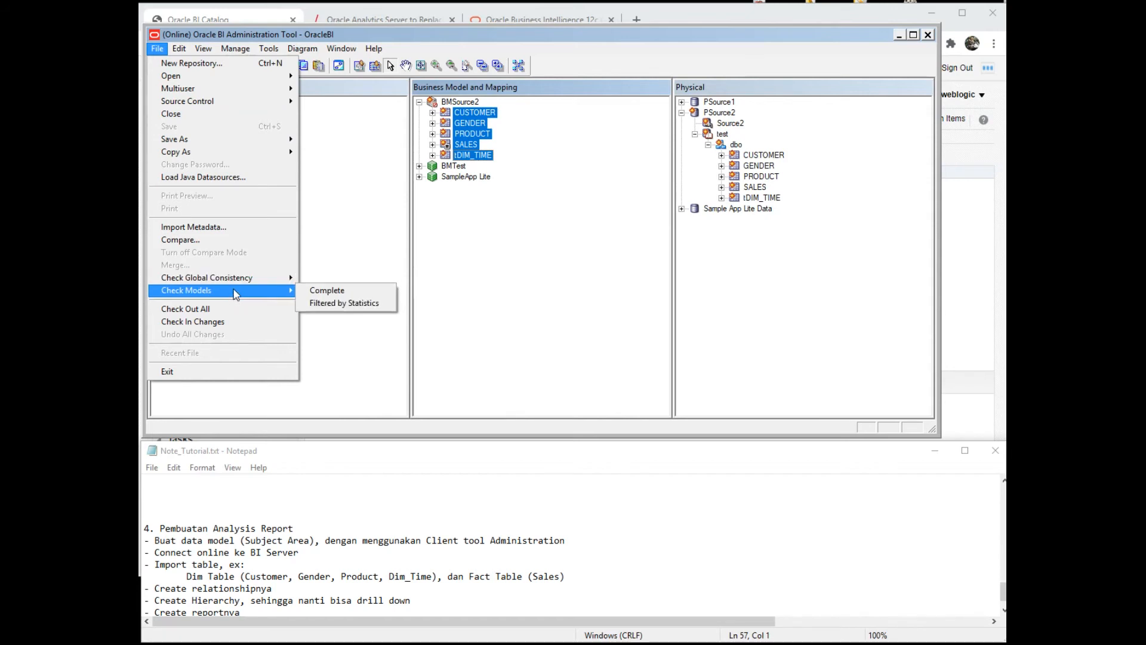
left_click(238, 324)
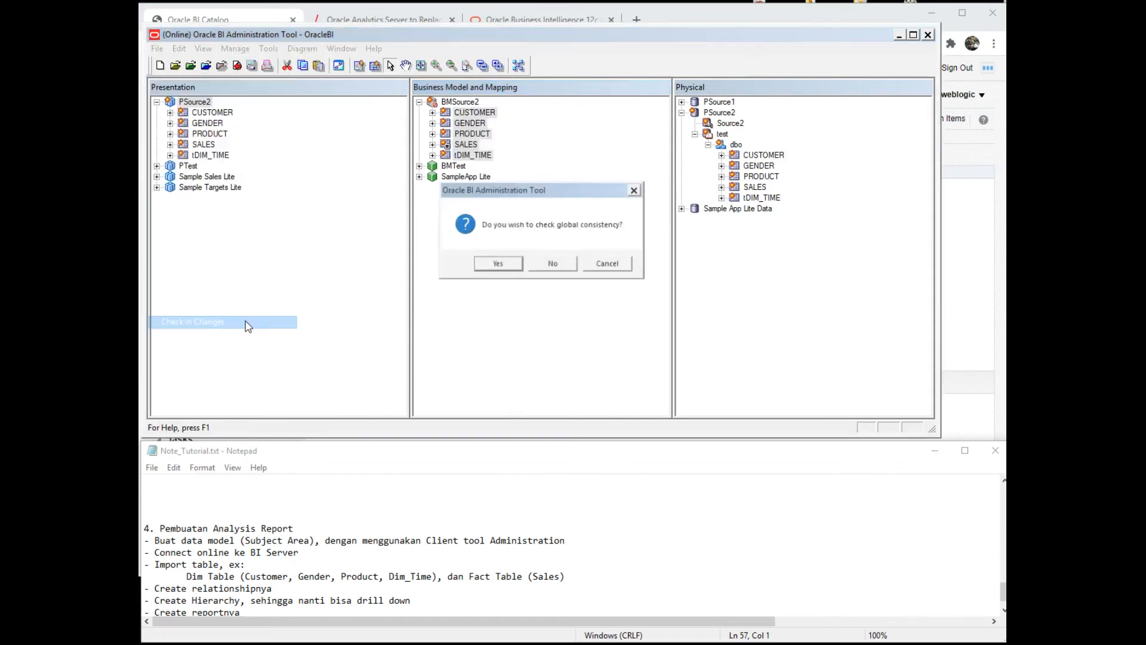
left_click(500, 263)
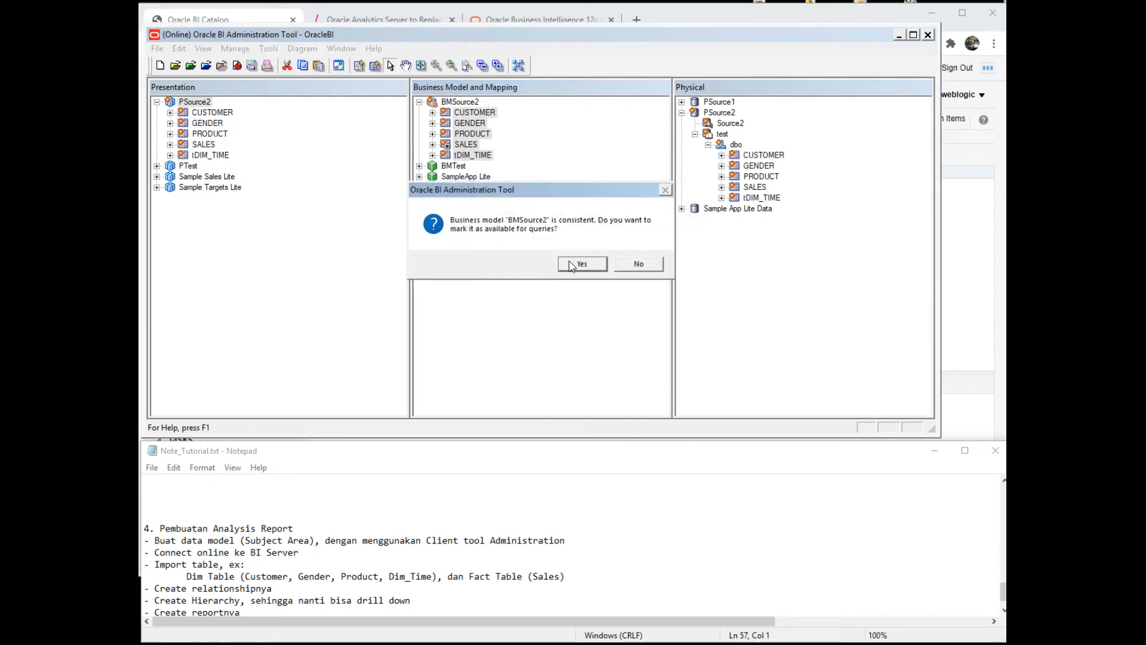
left_click(572, 265)
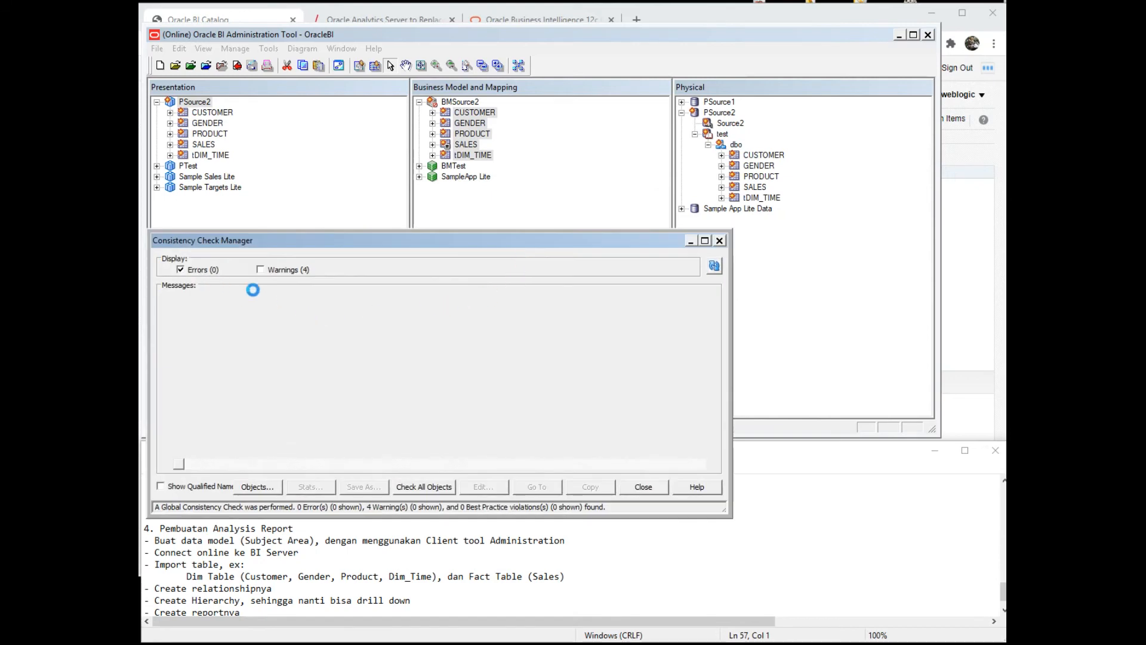
left_click(626, 487)
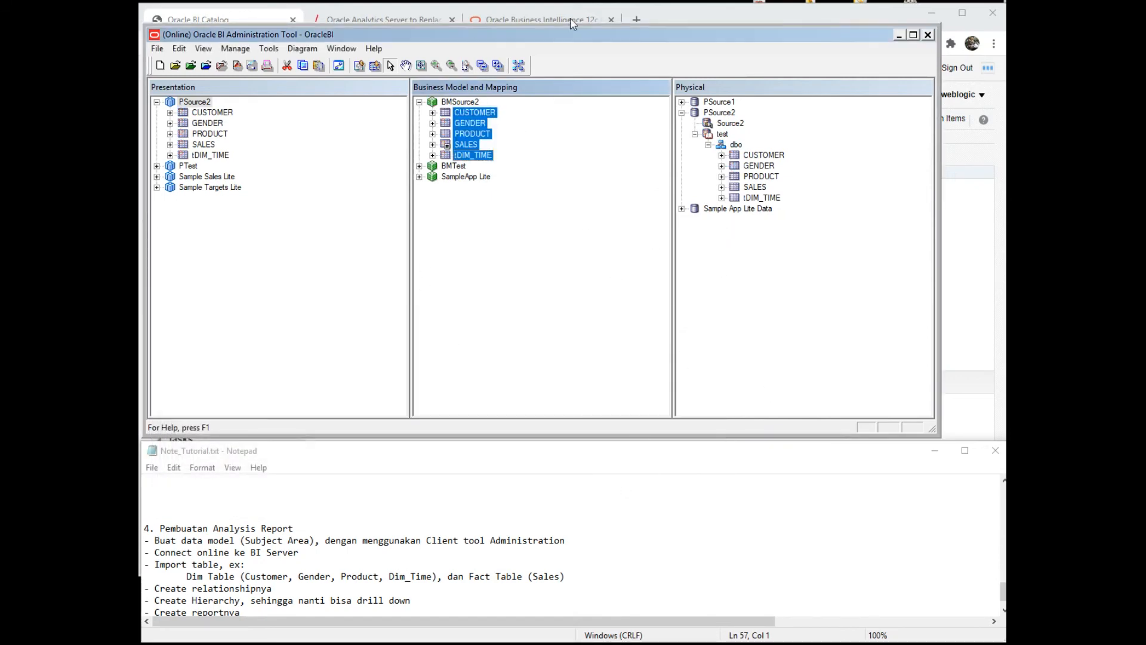
- From the BI home page, create a new analysis on the PSource2 subject area
left_click(664, 21)
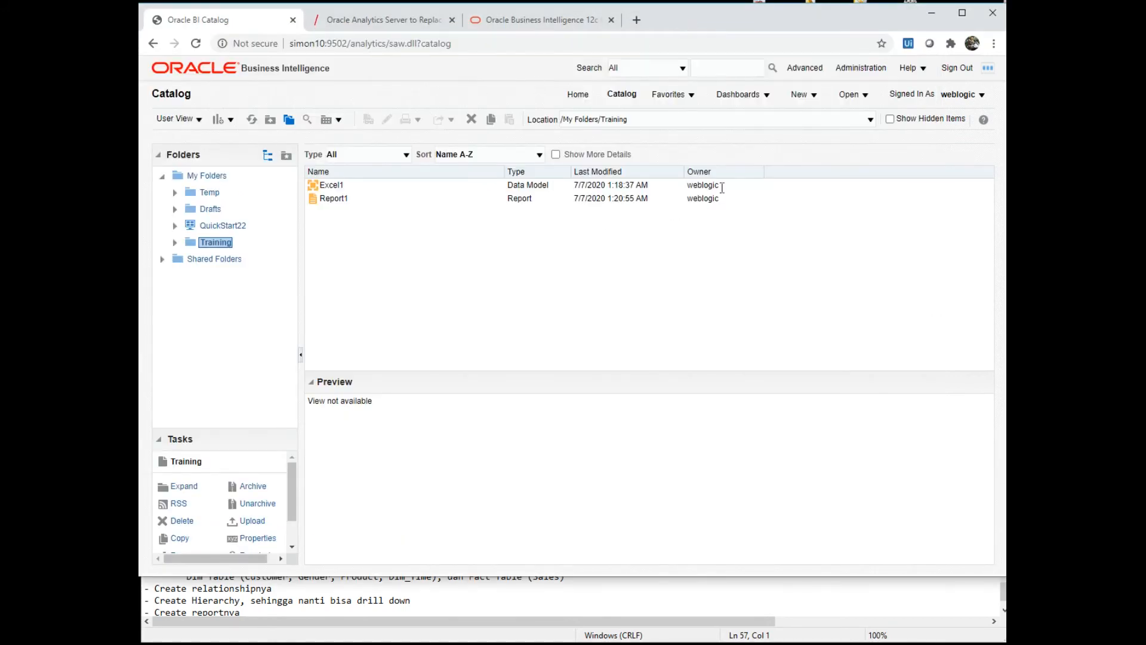
left_click(803, 99)
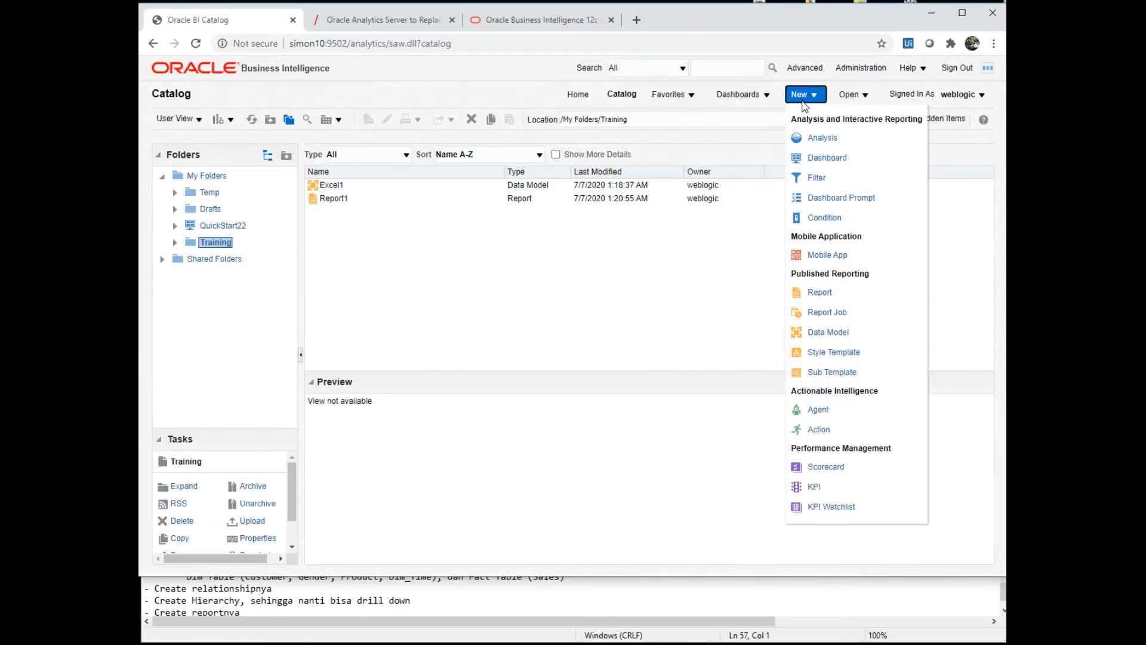
left_click(815, 139)
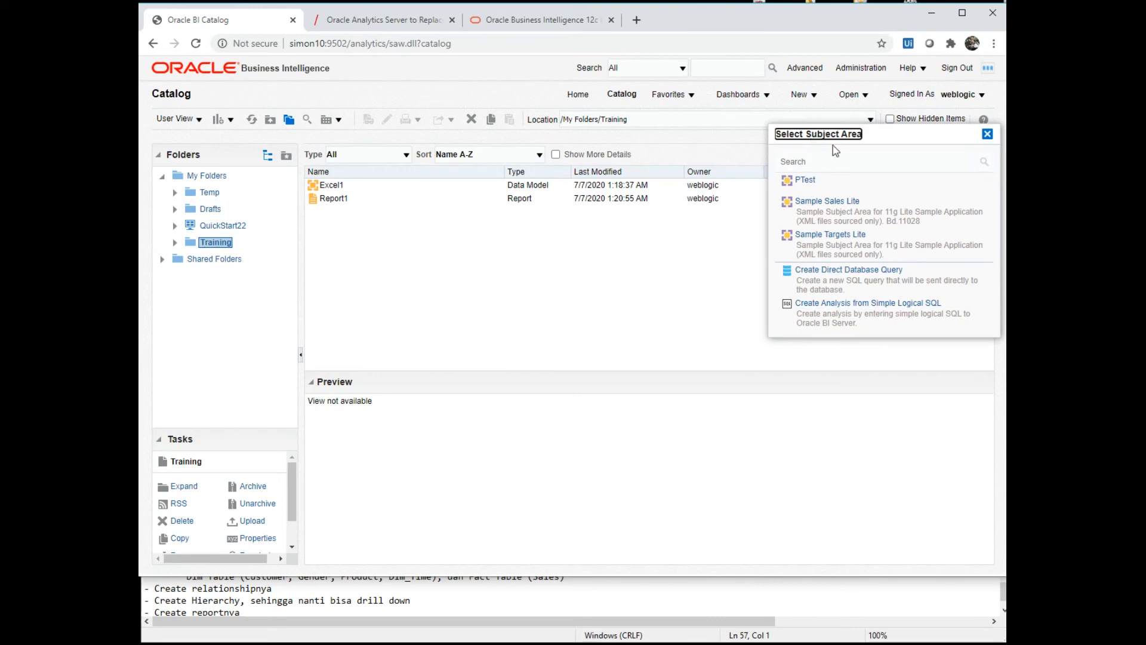
left_click(987, 135)
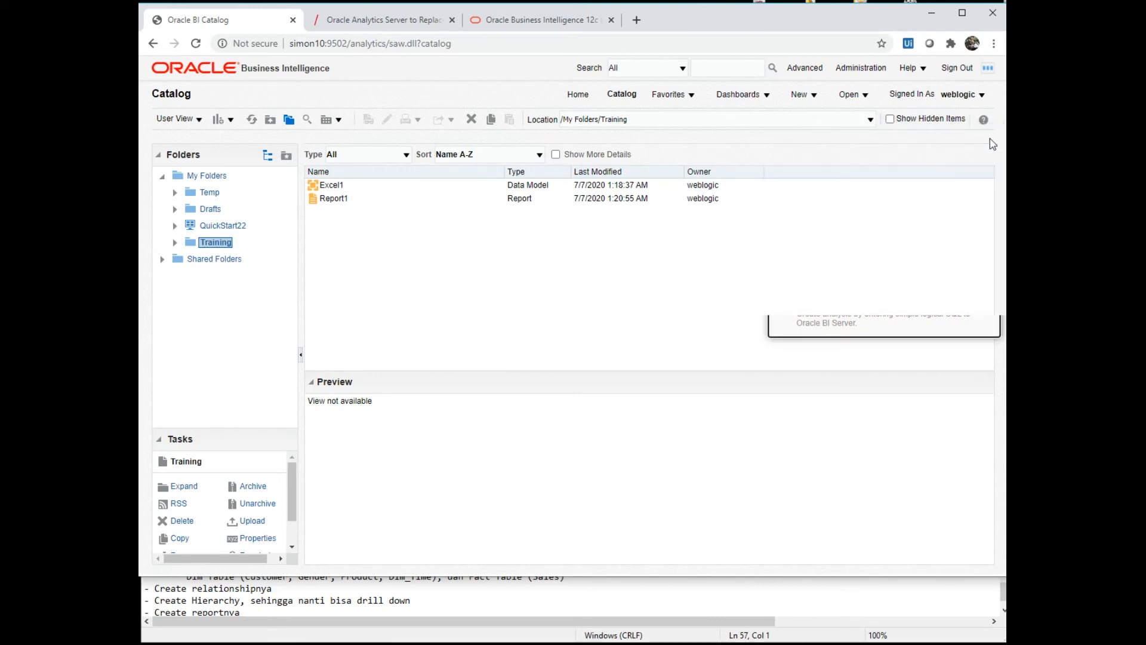
left_click(579, 94)
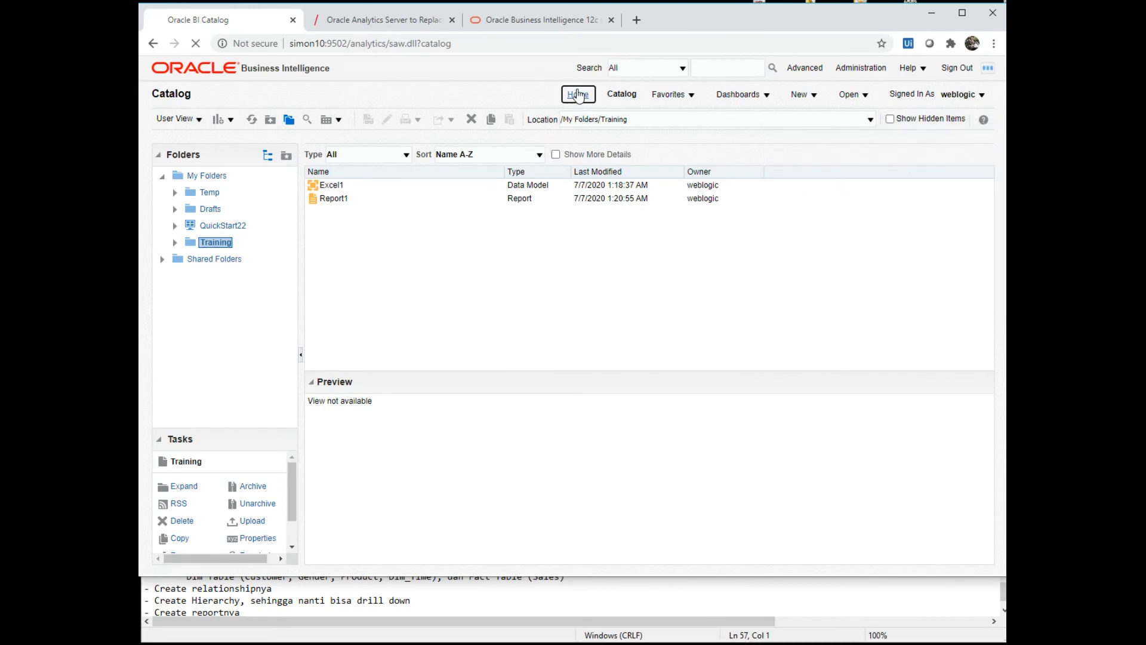
left_click(801, 102)
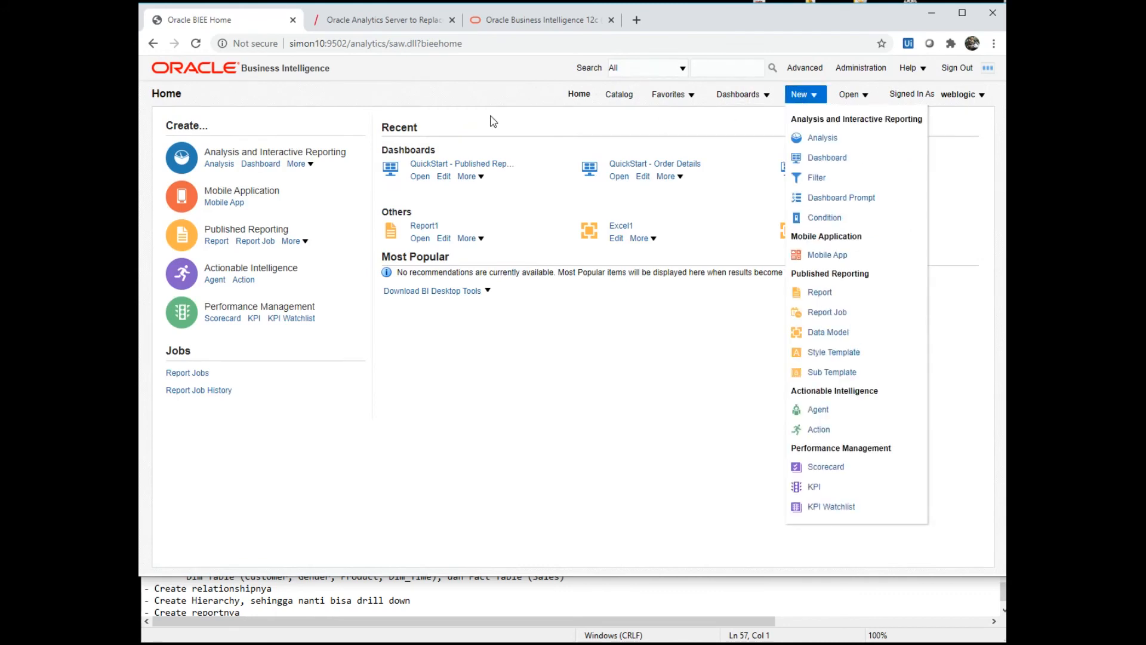
left_click(821, 138)
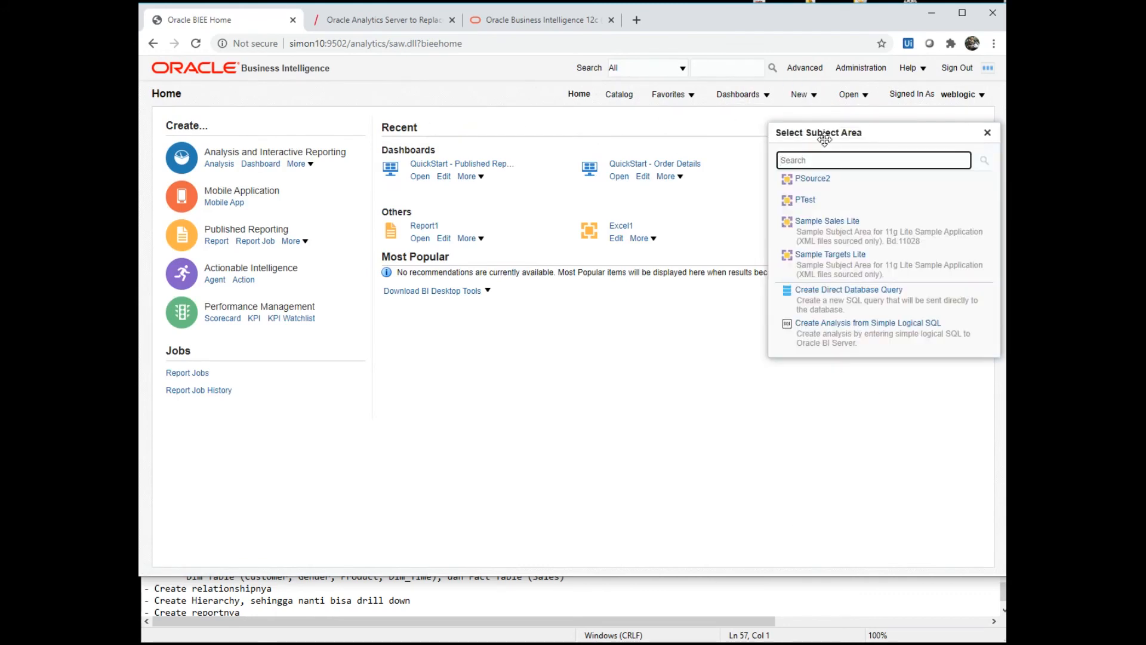
left_click(813, 179)
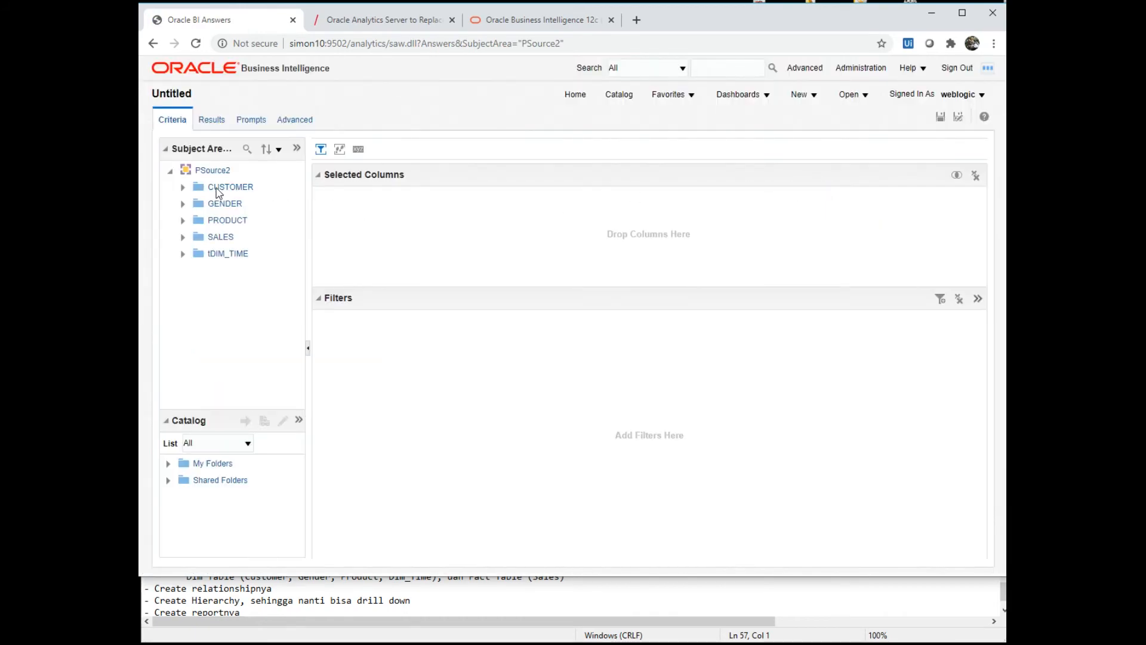
- Add PRODUCT's PRODUCT_NAME to Selected Columns, expand the SALES folder, then head back home
left_click(182, 220)
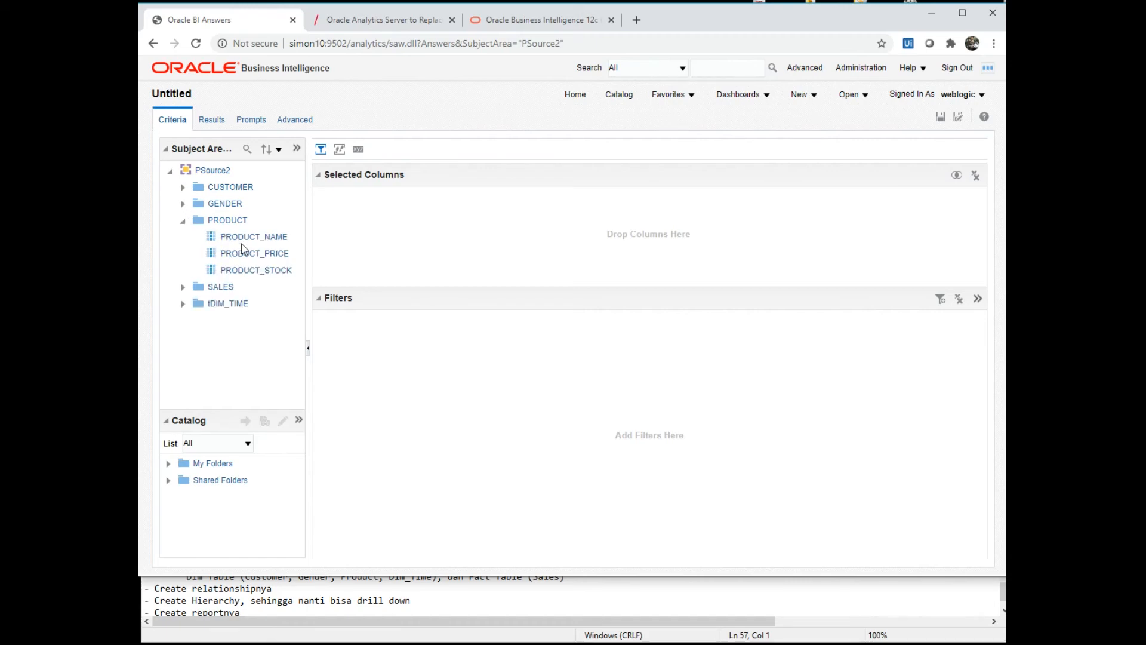
left_click_drag(250, 238, 385, 227)
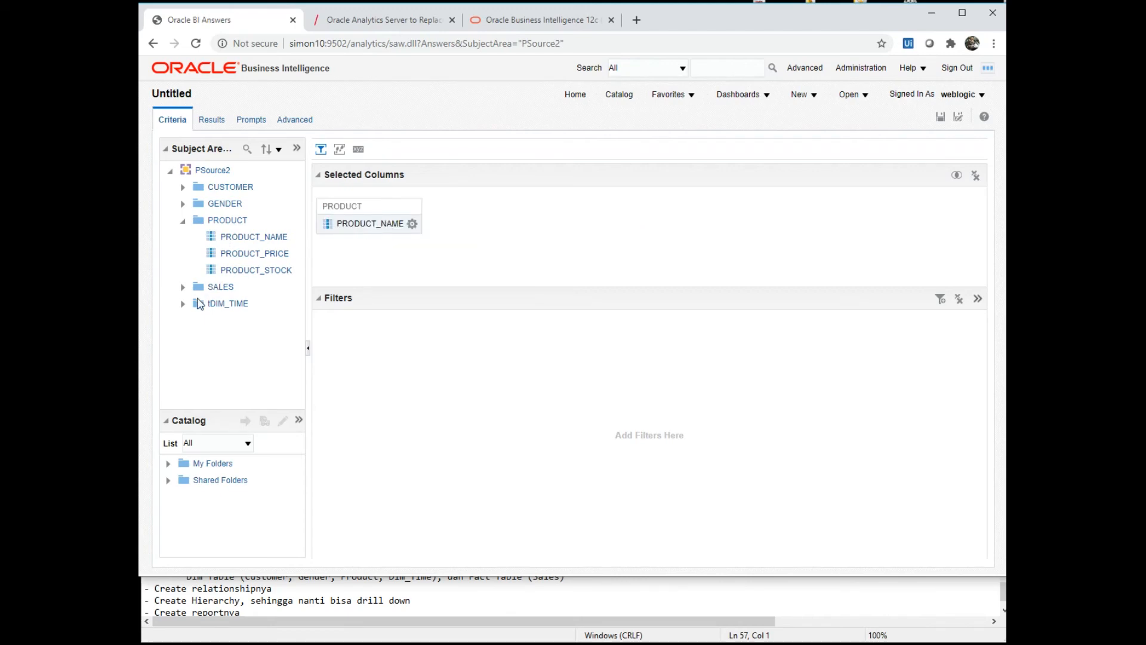
left_click(184, 287)
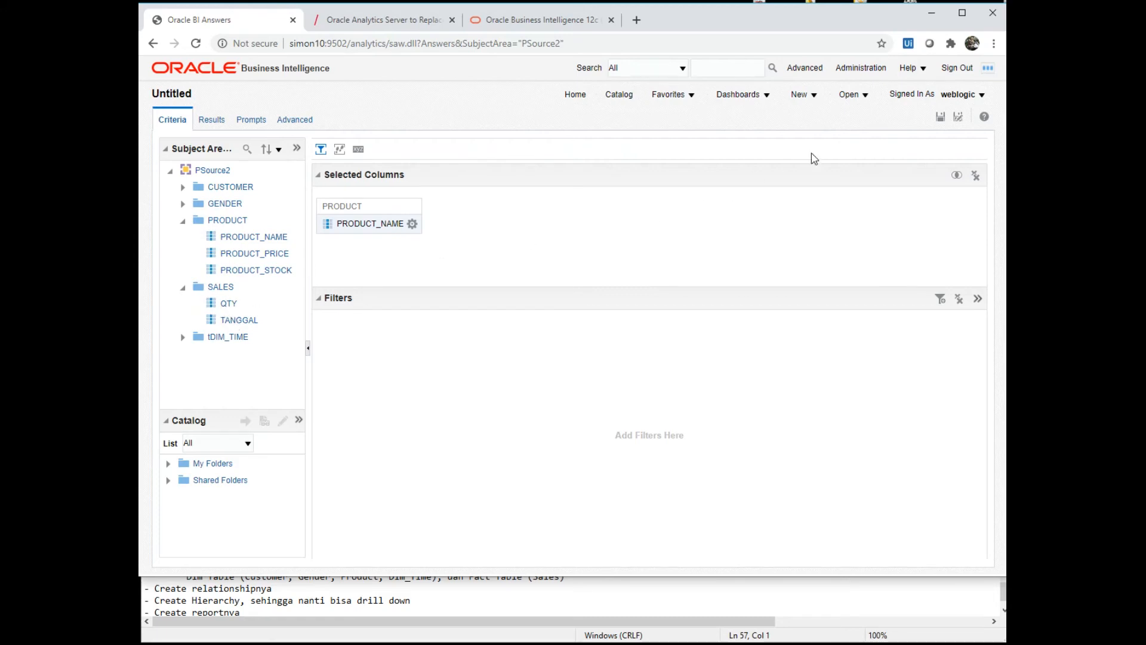
left_click(577, 97)
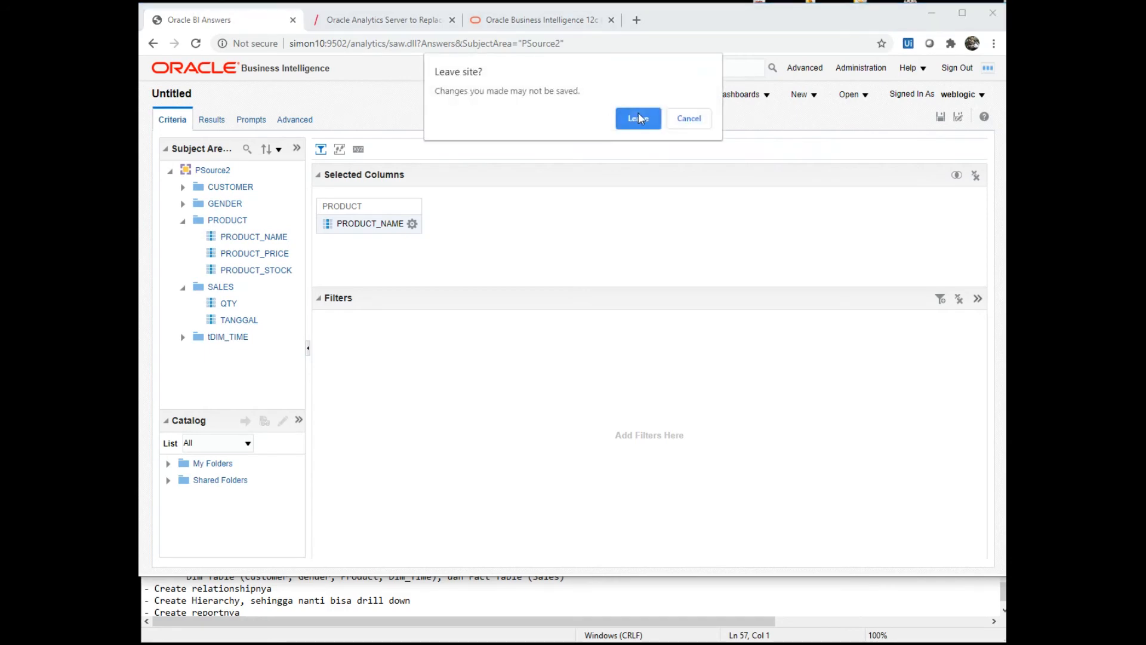
- Leave the unsaved analysis and set the SALES QTY logical column's default aggregation to Sum
left_click(639, 117)
key("alt+Tab")
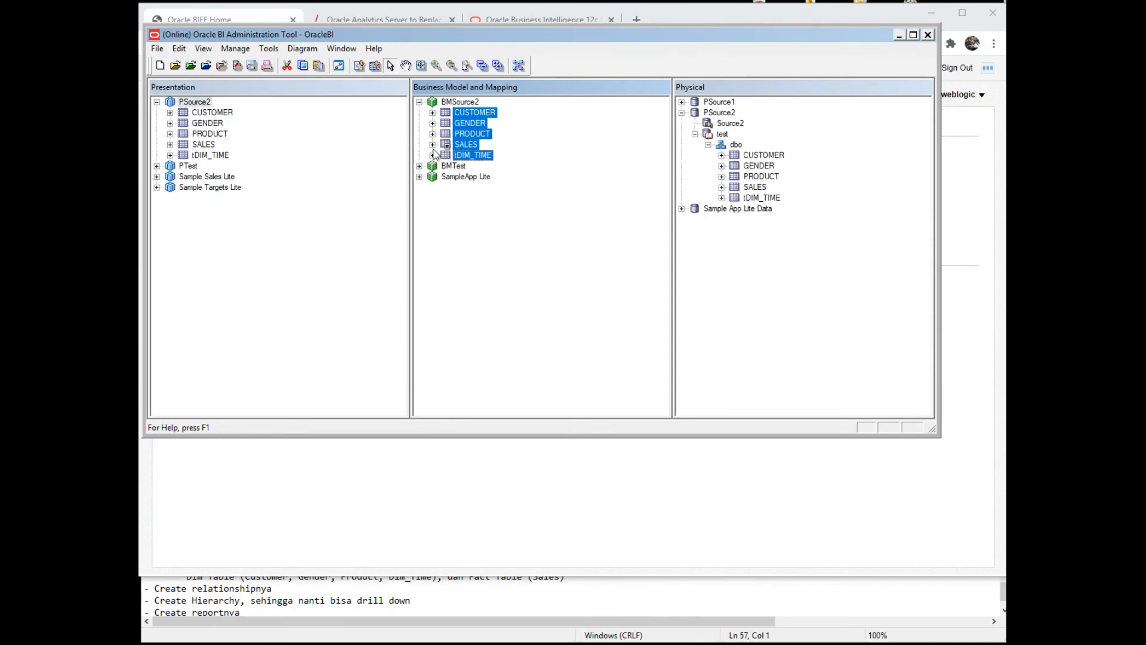
left_click(434, 149)
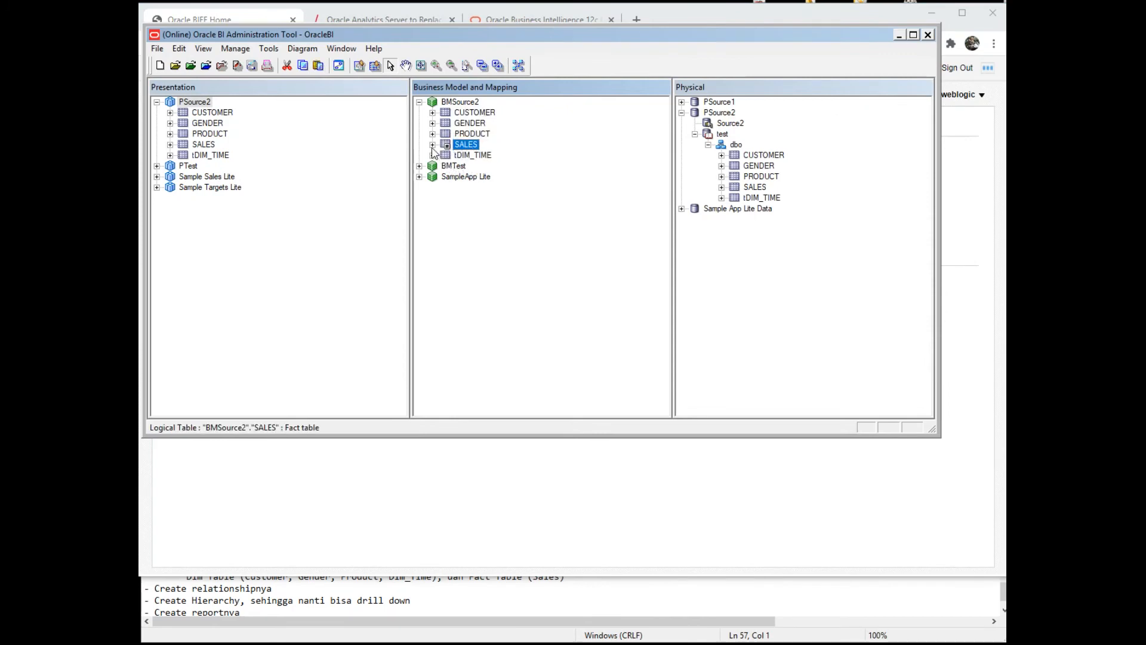
left_click(432, 145)
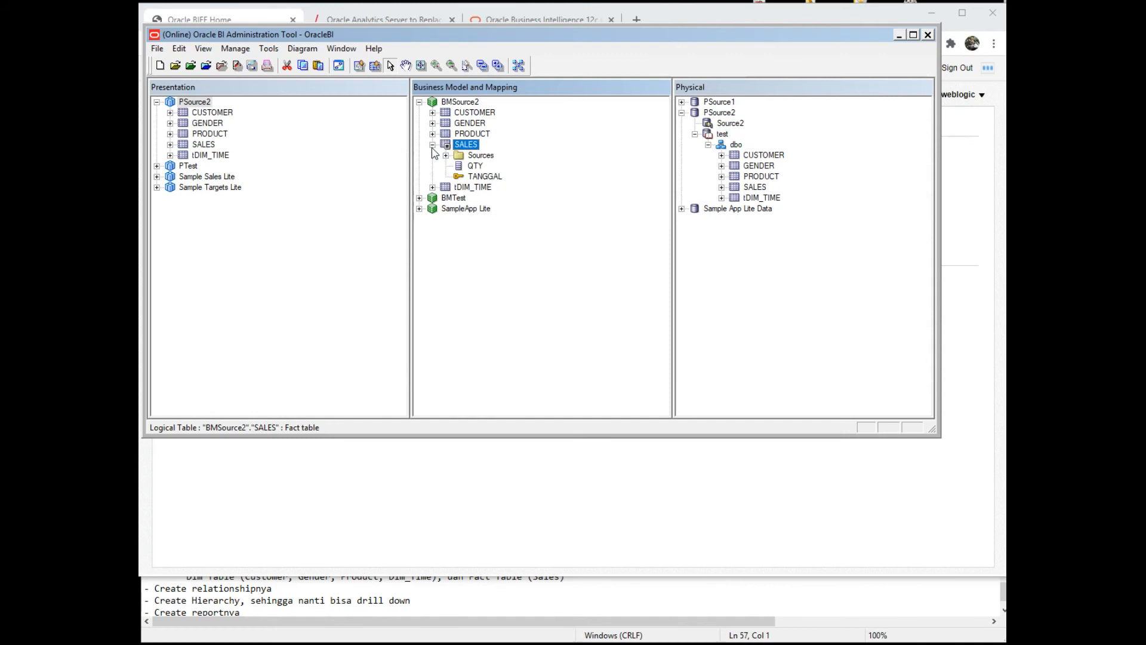
left_click(475, 166)
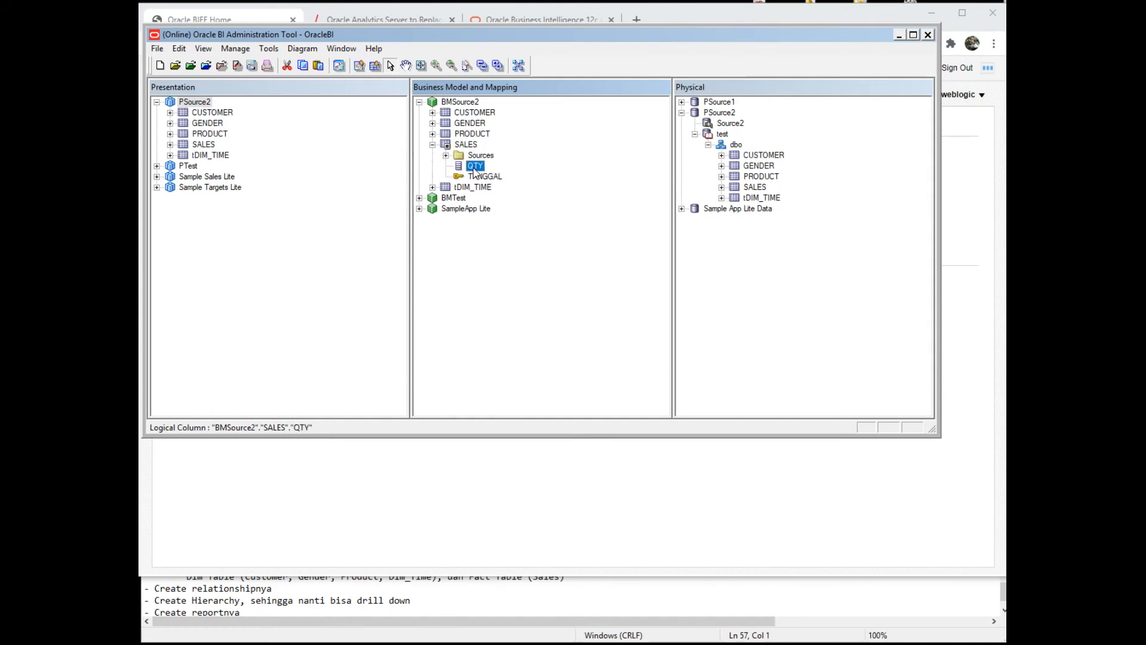
double_click(475, 166)
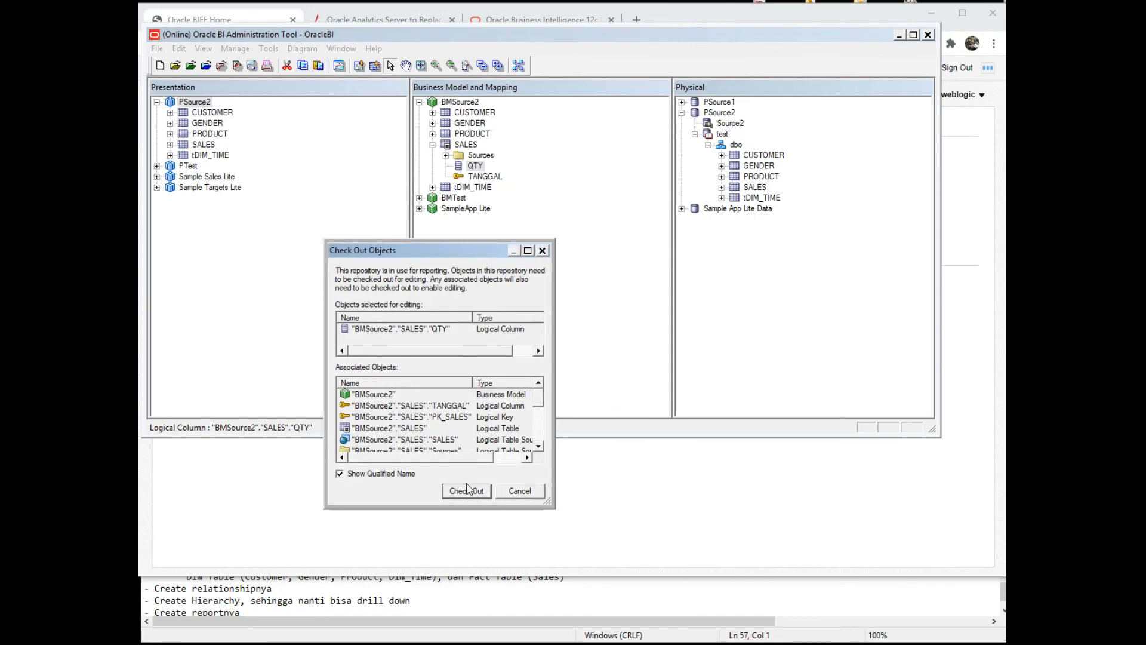
left_click(468, 489)
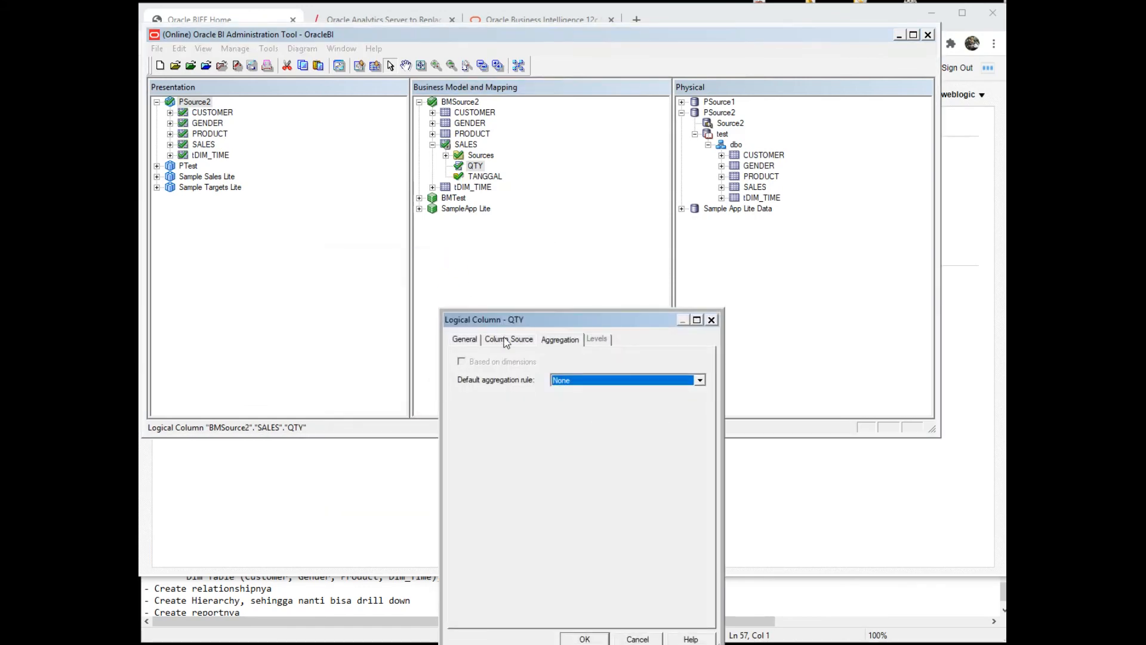
left_click(595, 382)
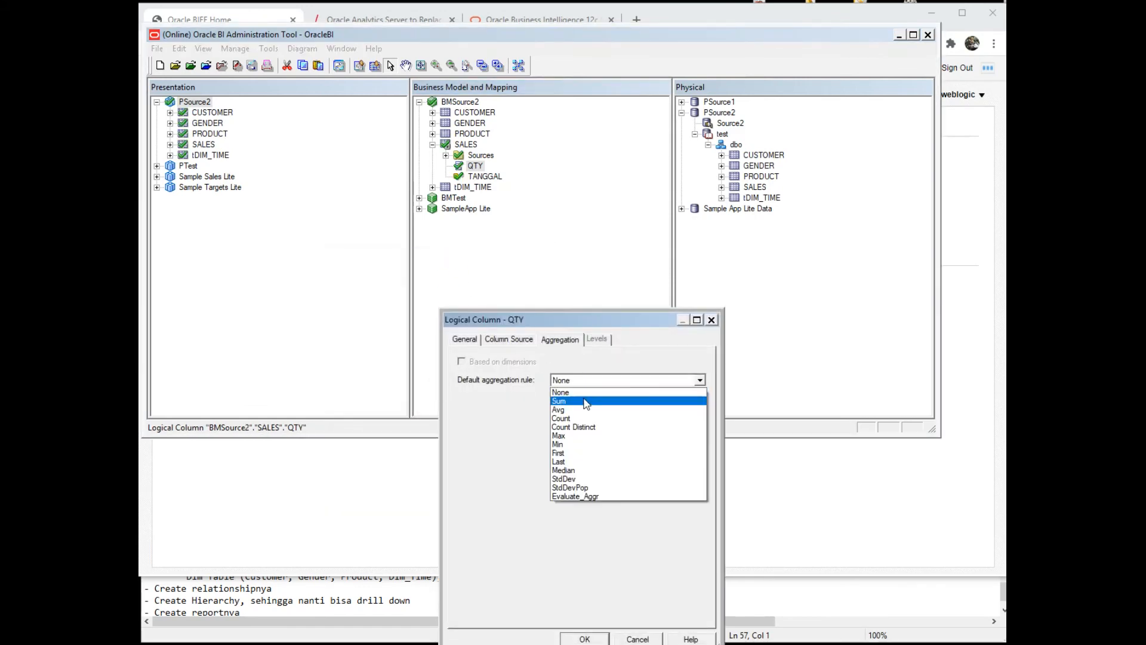
left_click(586, 401)
left_click(585, 638)
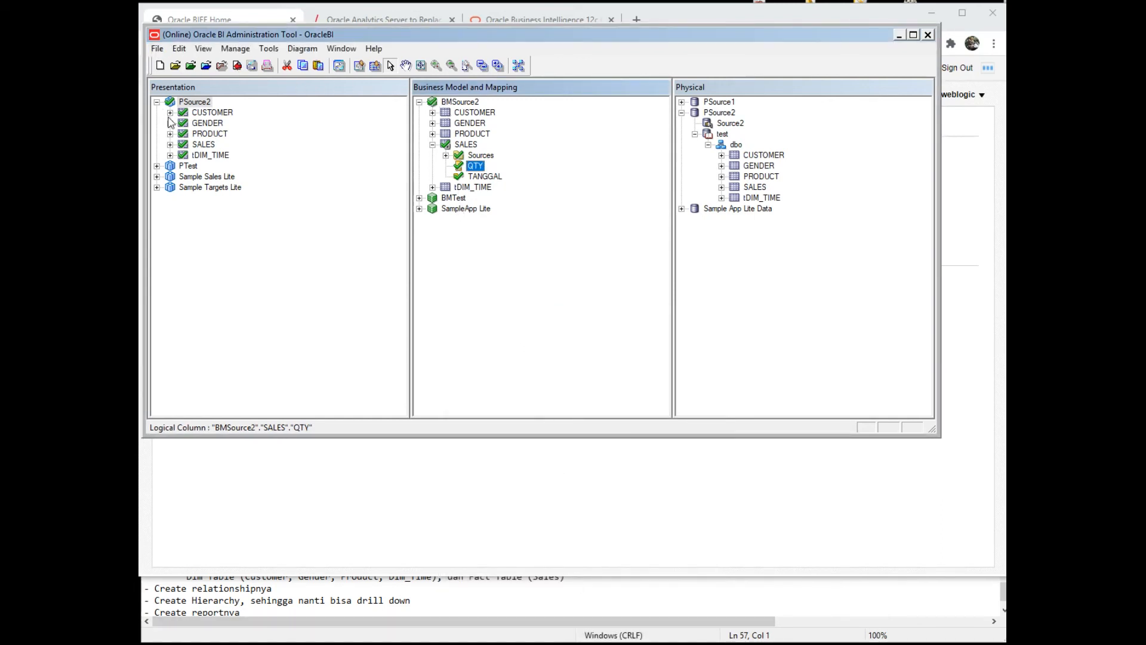
- Expand SALES in the PSource2 subject area and open the File menu
left_click(173, 144)
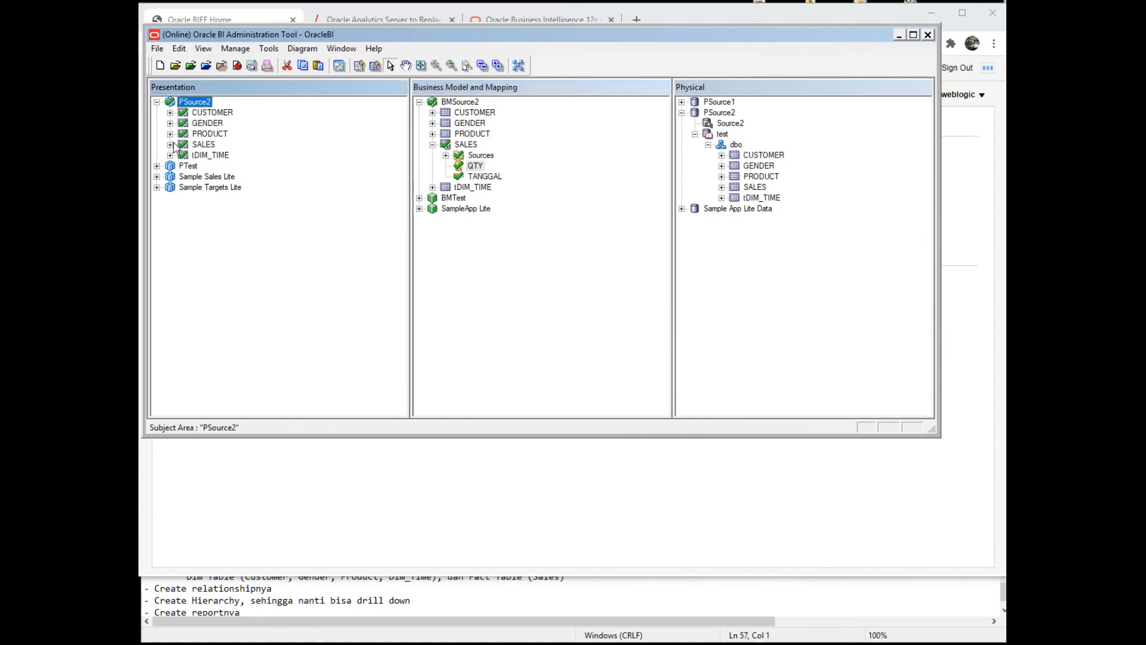
left_click(171, 145)
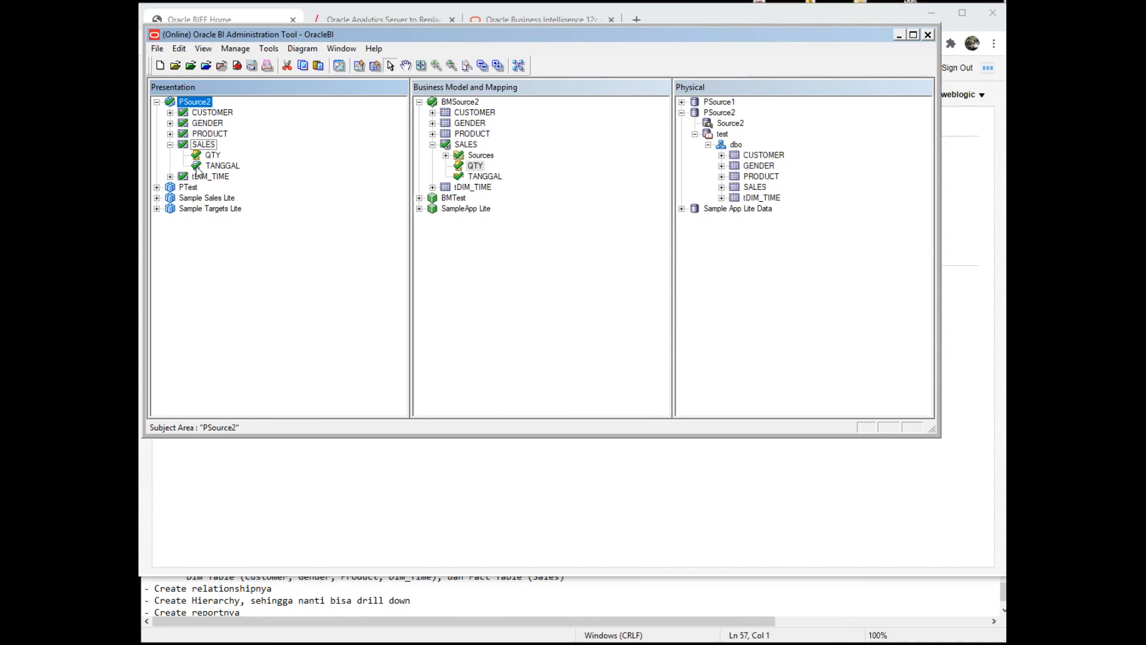
left_click(157, 49)
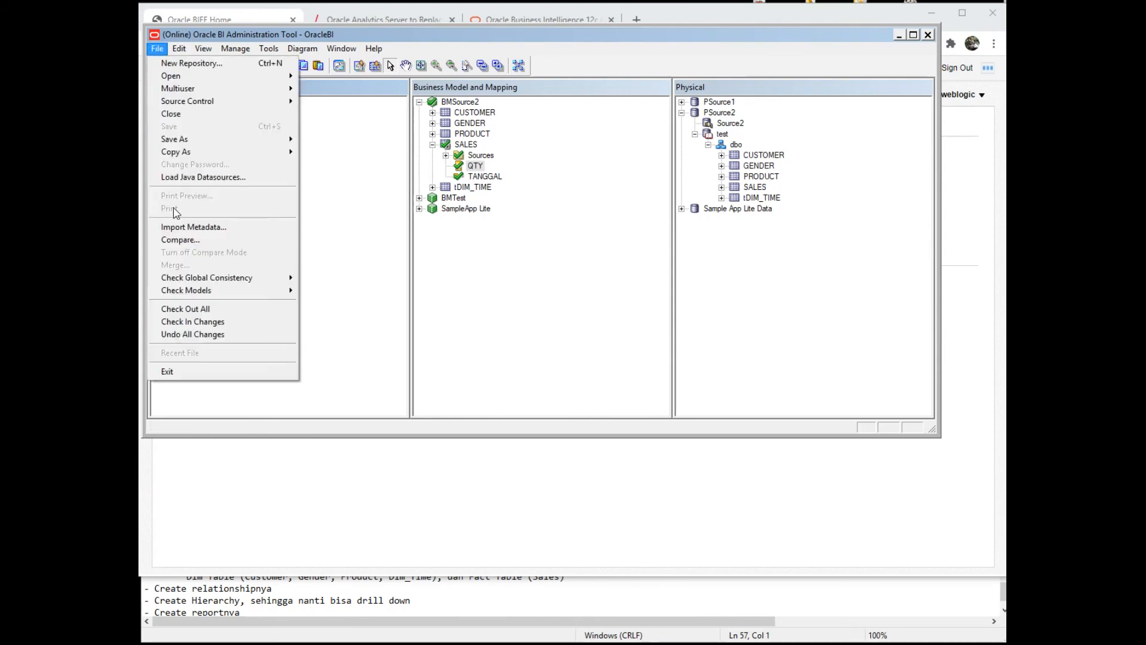
- Check in the repository changes and confirm the consistency check reports 0 errors
left_click(208, 320)
left_click(504, 266)
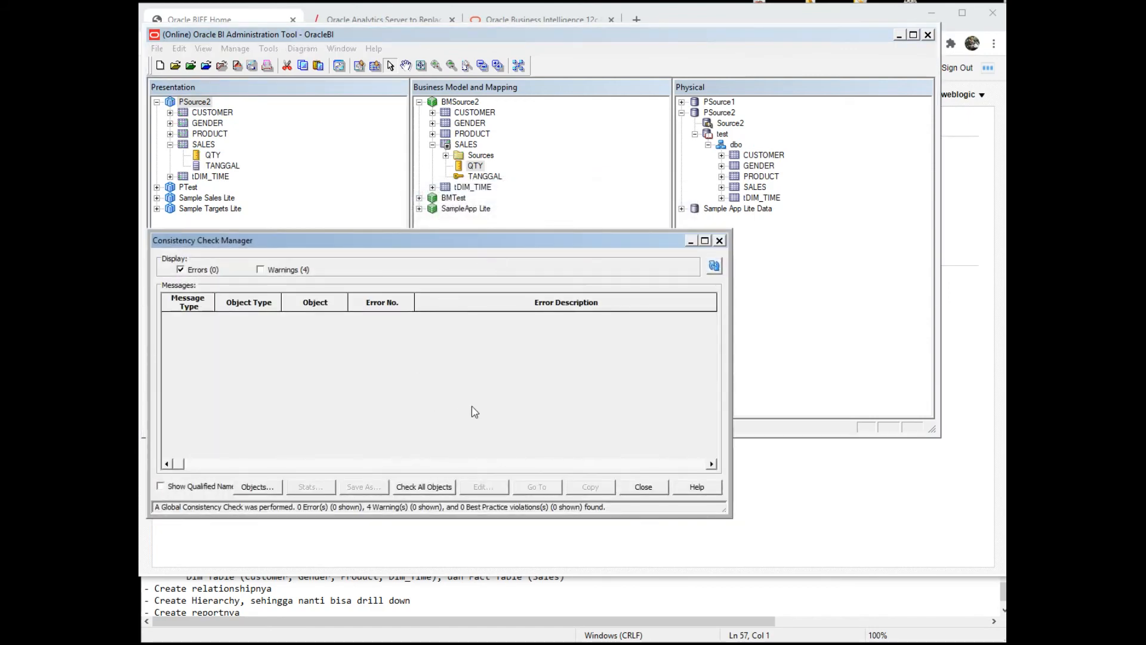
left_click(642, 487)
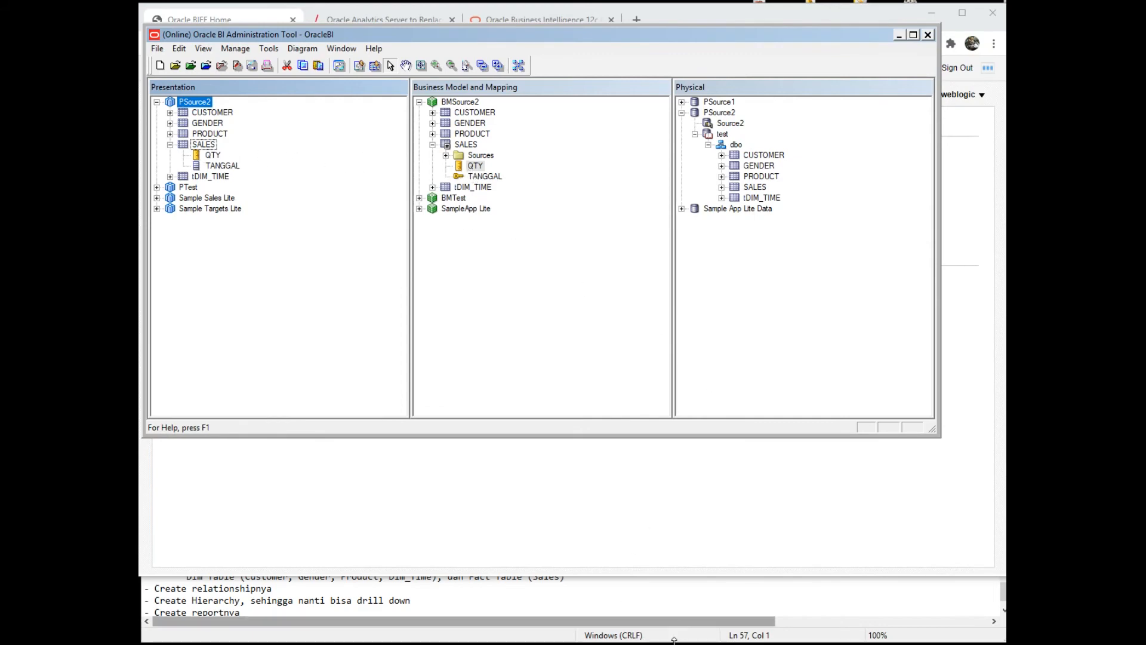
- In the BI web page, start a new analysis on the PSource2 subject area
left_click(648, 24)
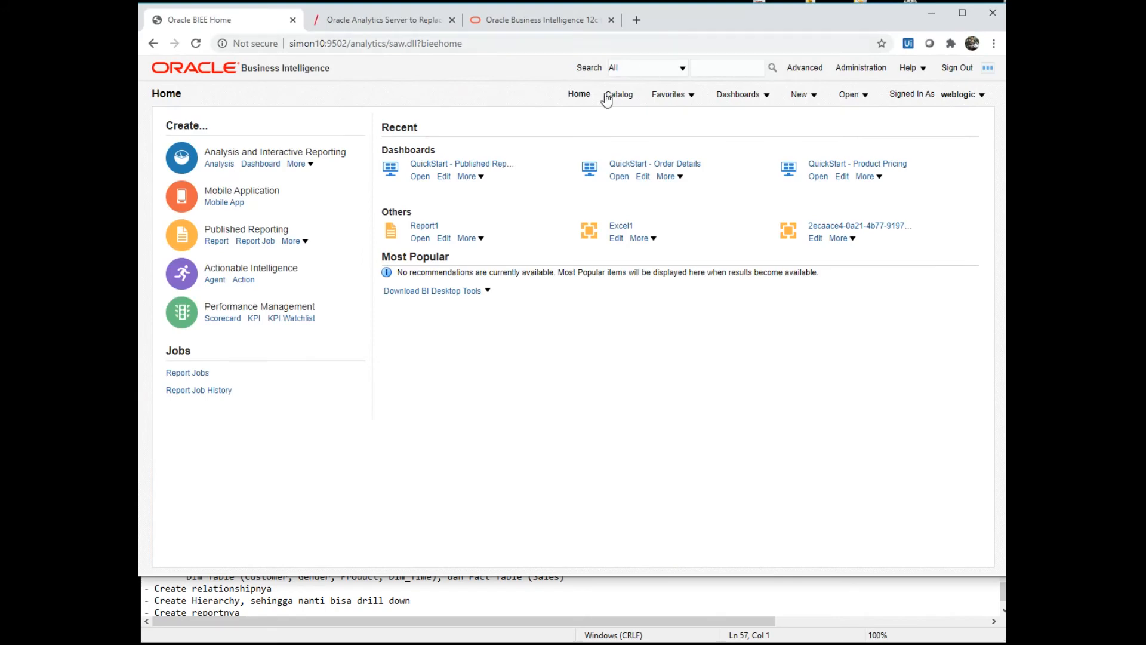
left_click(796, 100)
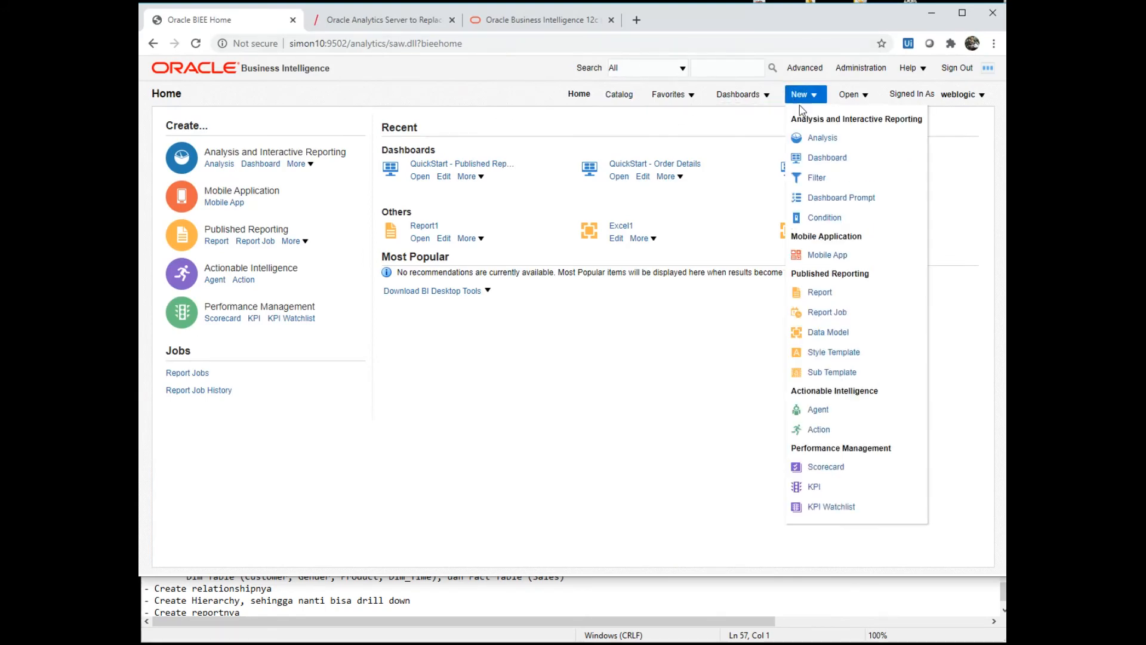
left_click(799, 139)
left_click(798, 172)
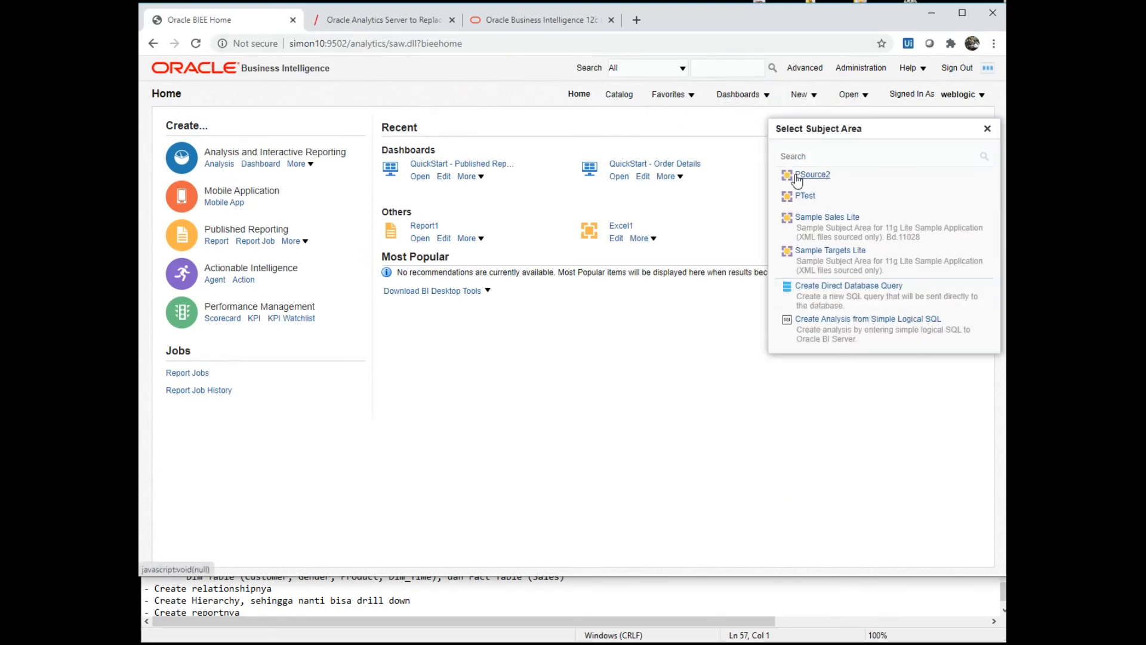
- Reload the server metadata from the Subject Areas refresh options
left_click(296, 148)
mouse_move(311, 182)
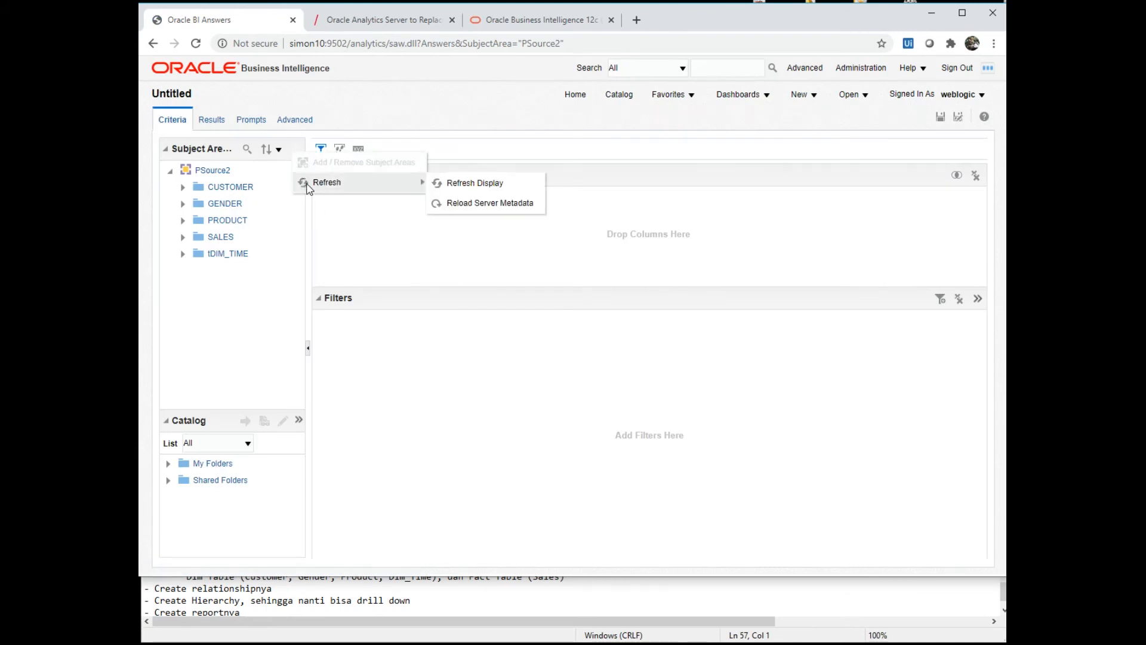
left_click(475, 203)
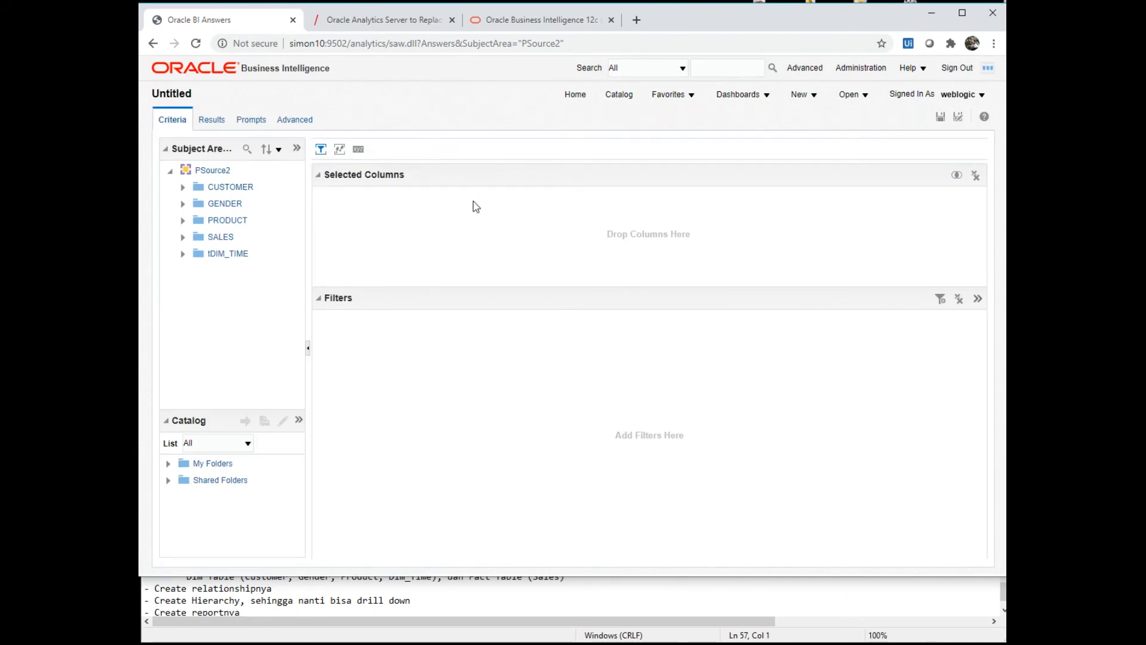
- Add PRODUCT_NAME and QTY to the selected columns and preview the results
left_click(184, 238)
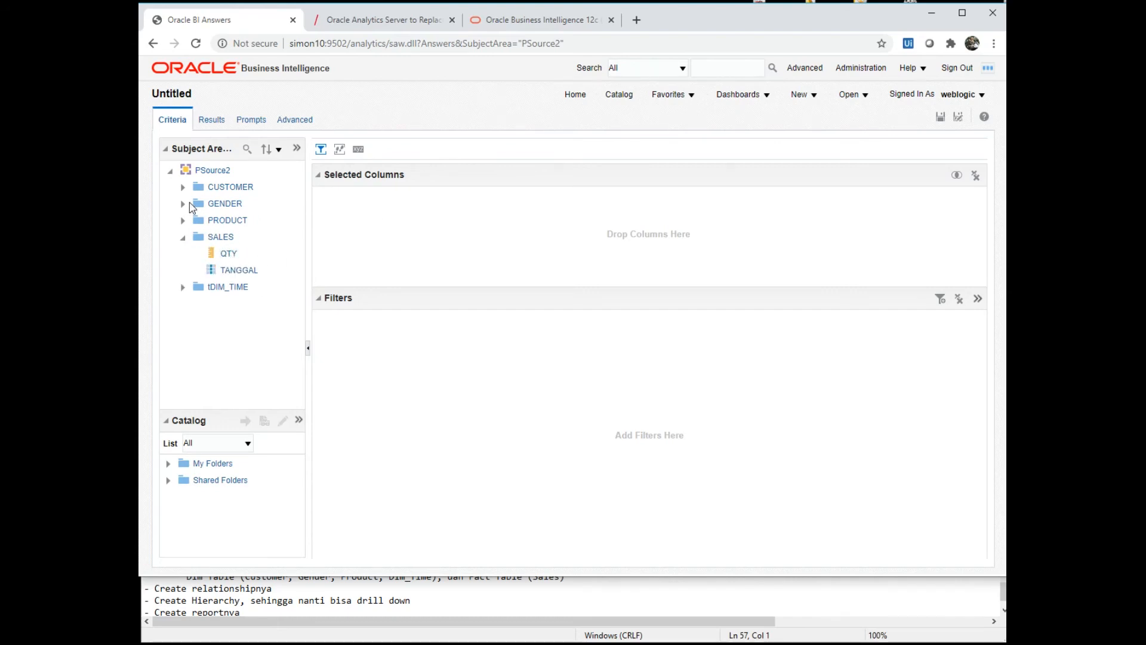
left_click(183, 221)
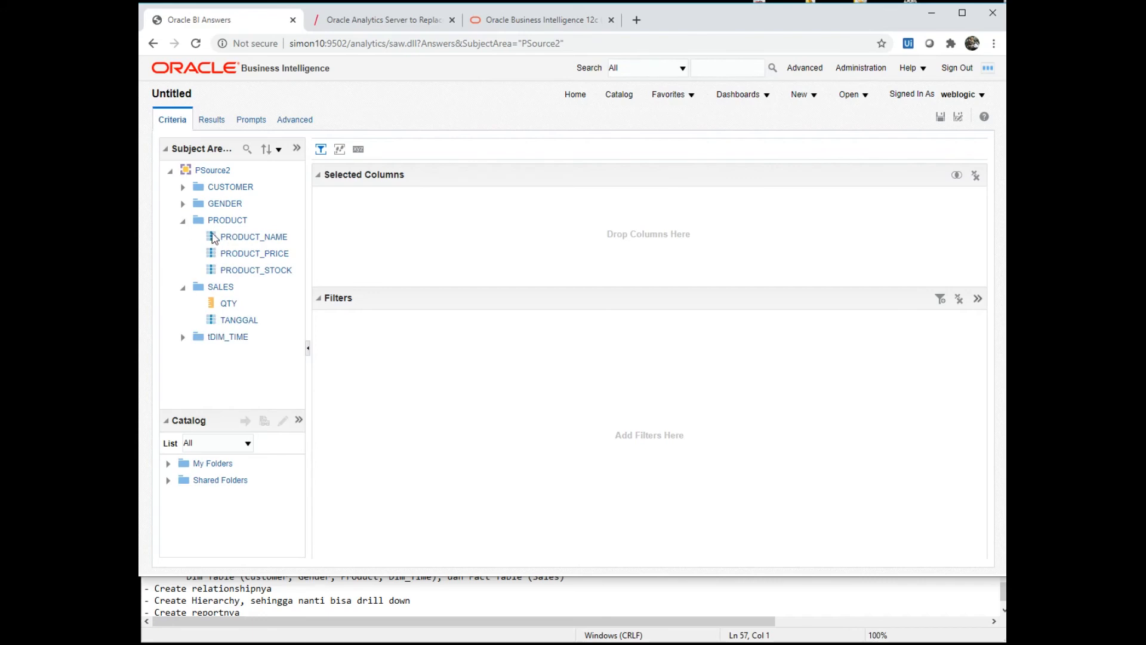
left_click_drag(236, 244, 384, 225)
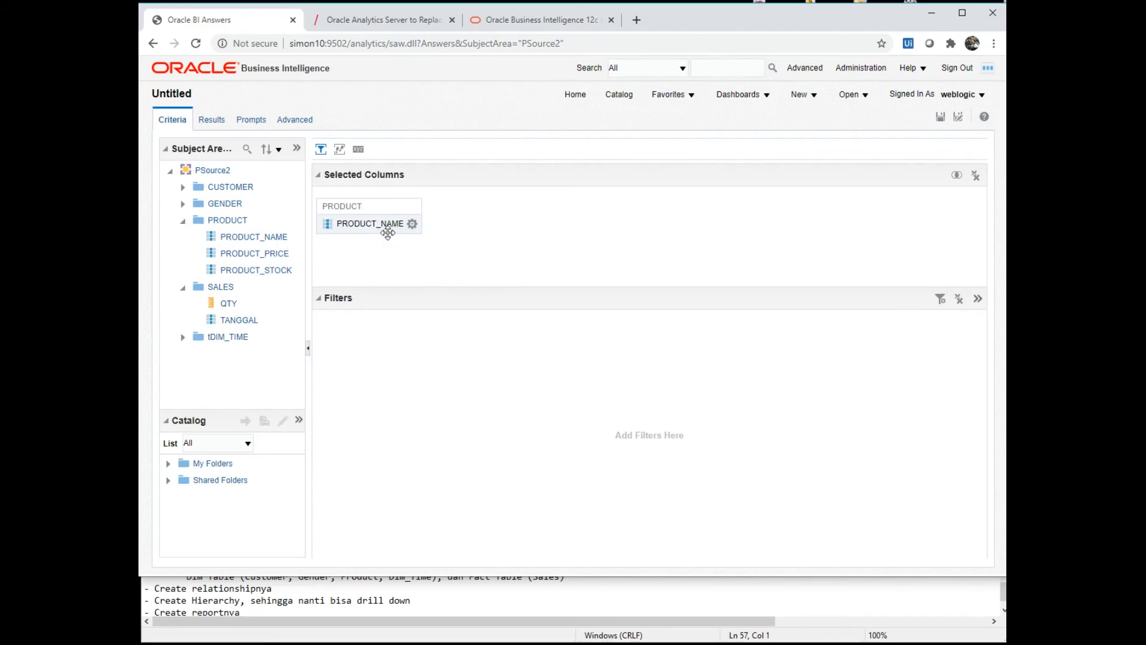
left_click_drag(228, 310, 445, 242)
left_click(203, 143)
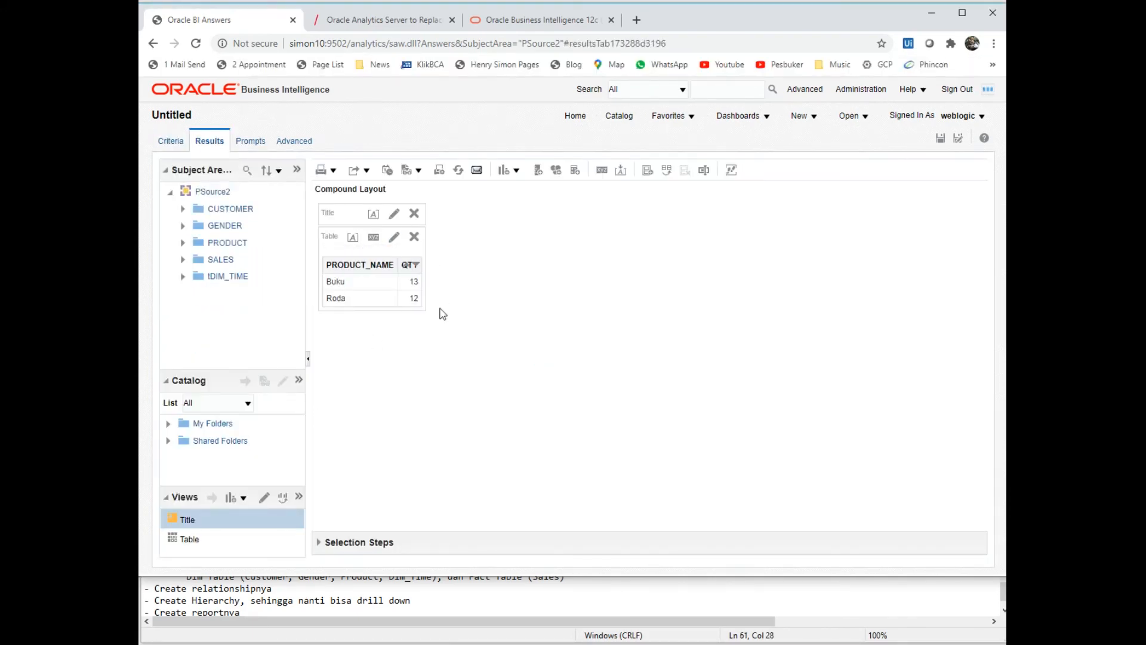
- Add TAHUN from tDIM_TIME and view results showing Buku 13 and Roda 12 in 2001
left_click(171, 143)
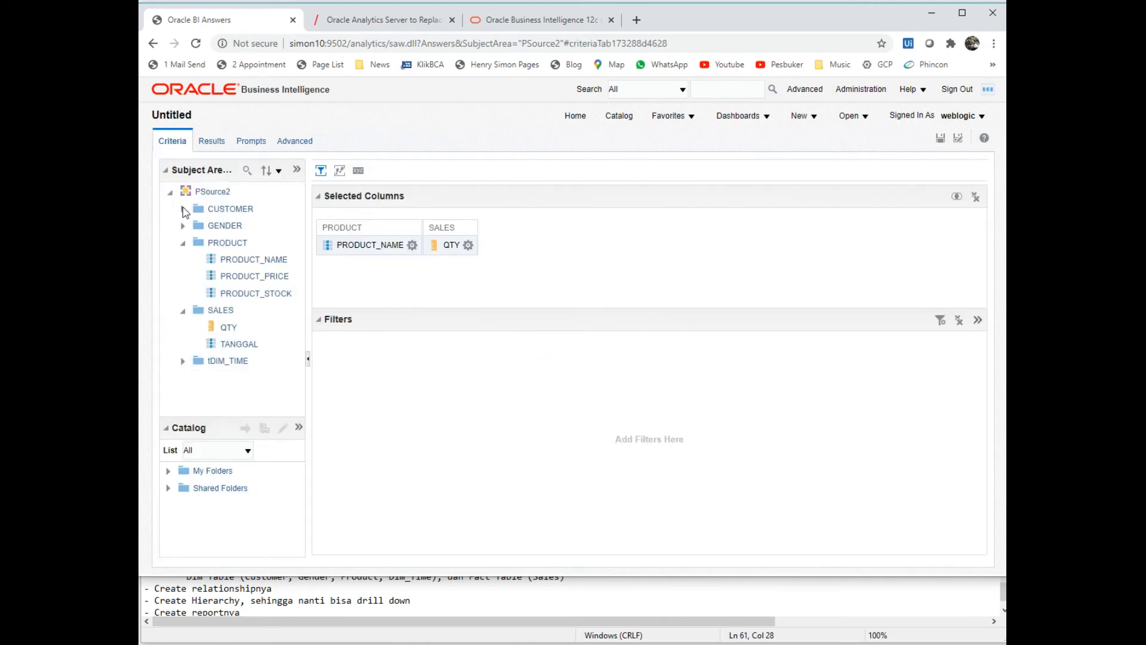
left_click(182, 362)
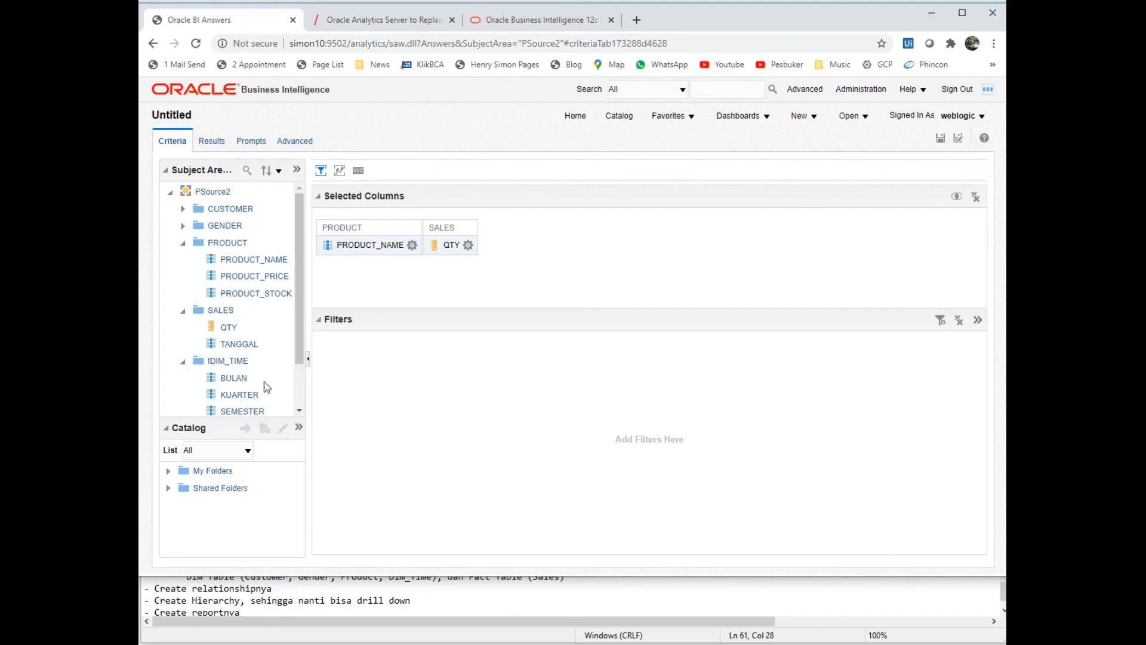
scroll(279, 390, "down", 2)
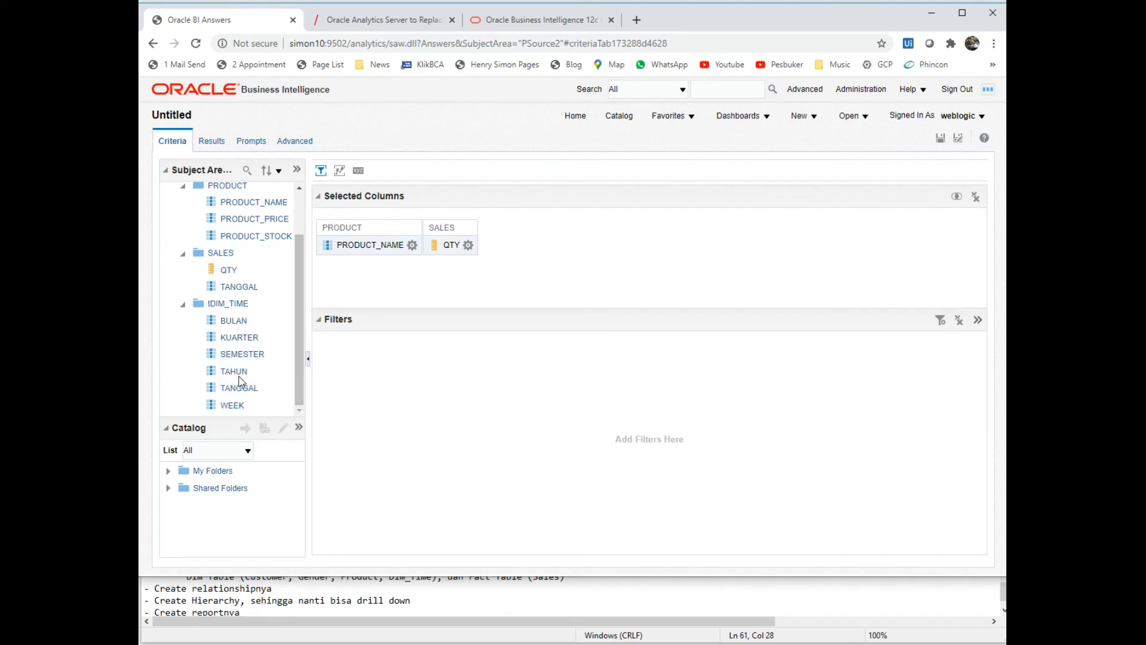
left_click_drag(238, 376, 318, 252)
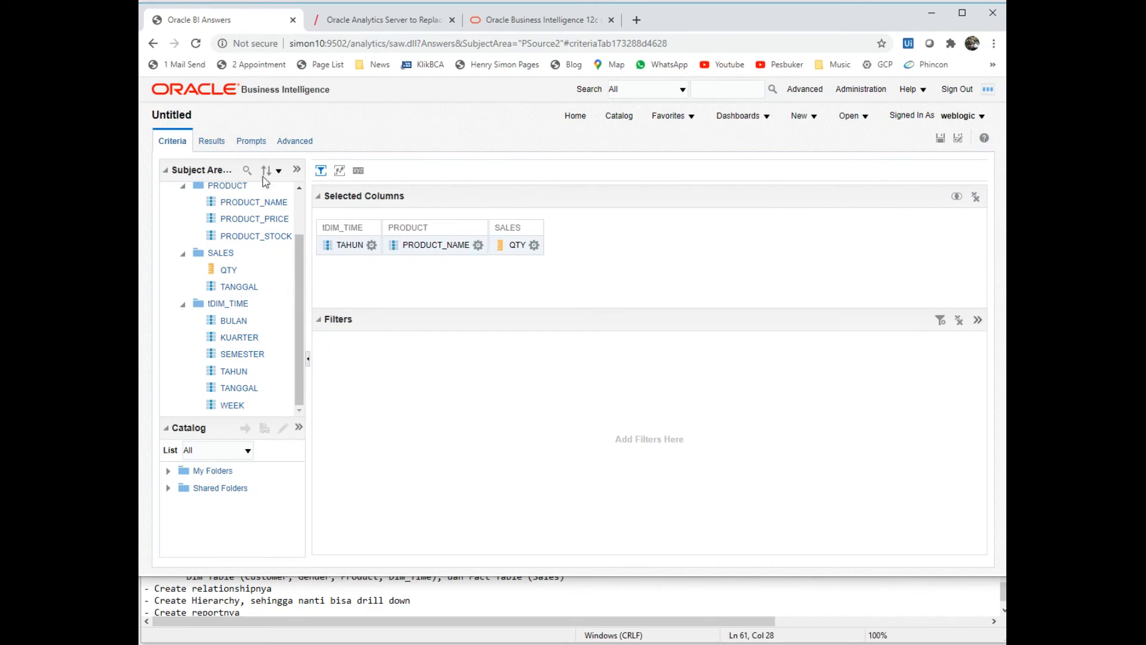
left_click(214, 142)
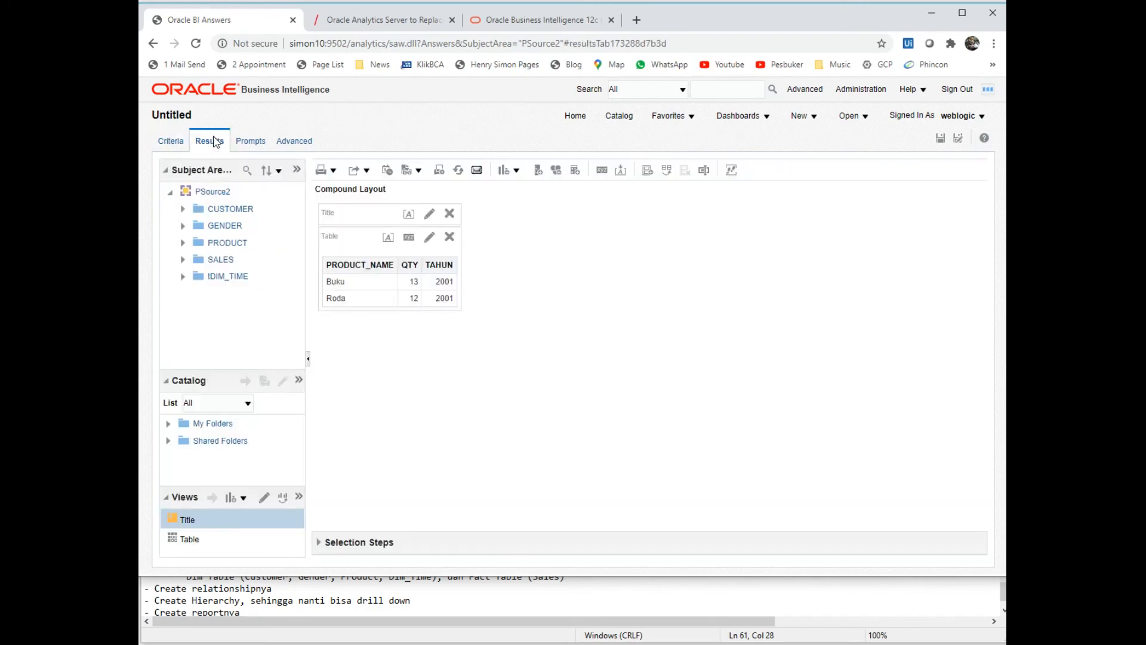
- Move the QTY column after TAHUN and add a Line graph view
mouse_move(409, 256)
left_click_drag(409, 255, 451, 288)
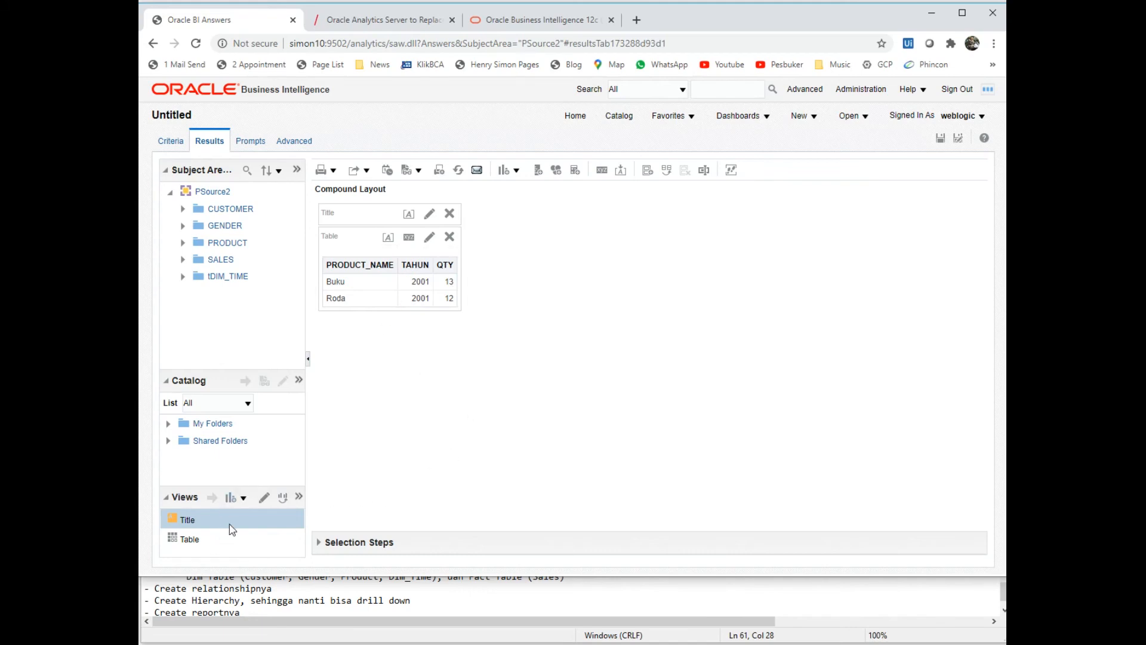
left_click(244, 497)
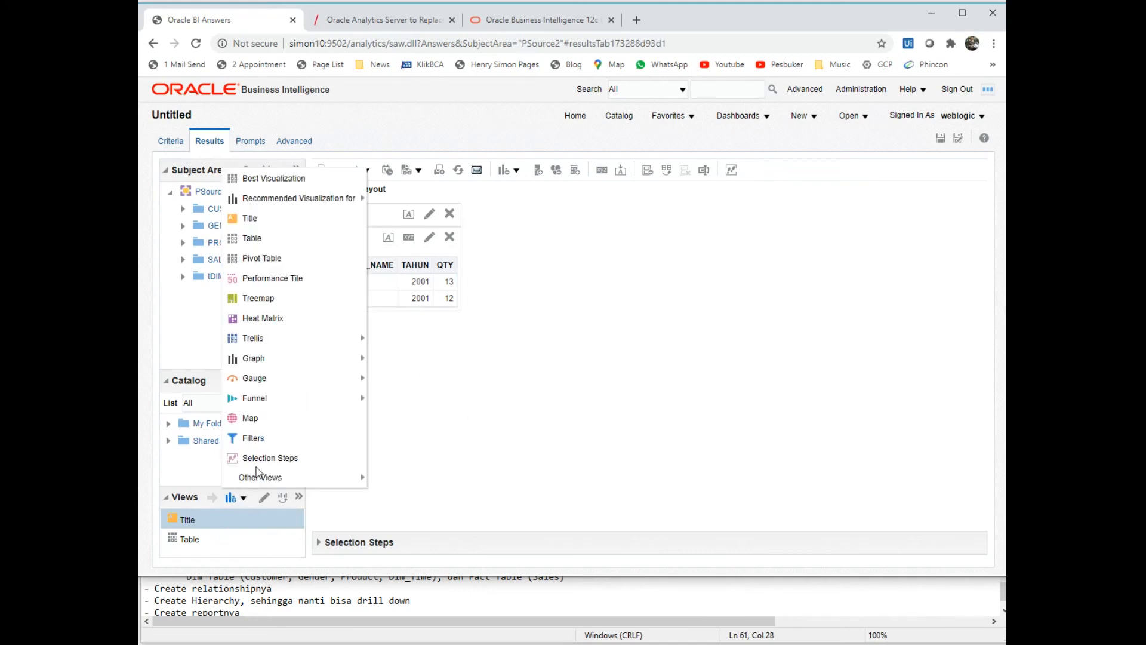
mouse_move(355, 338)
mouse_move(352, 359)
left_click(401, 381)
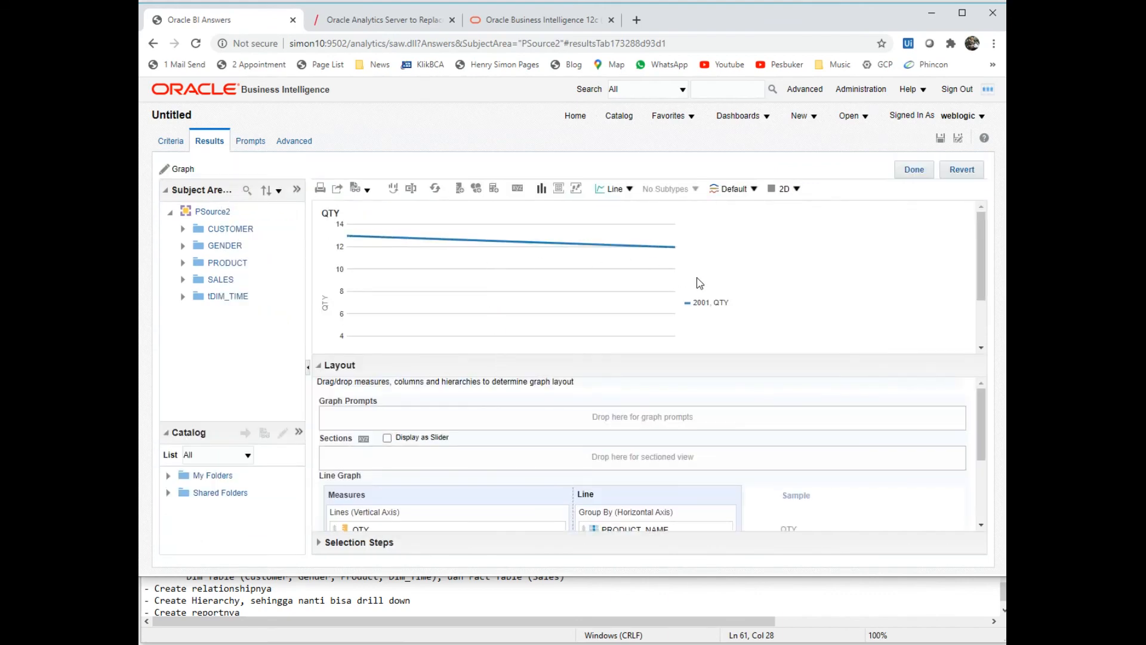
- Finish the graph and place it beside the results table in the Compound Layout
left_click(914, 168)
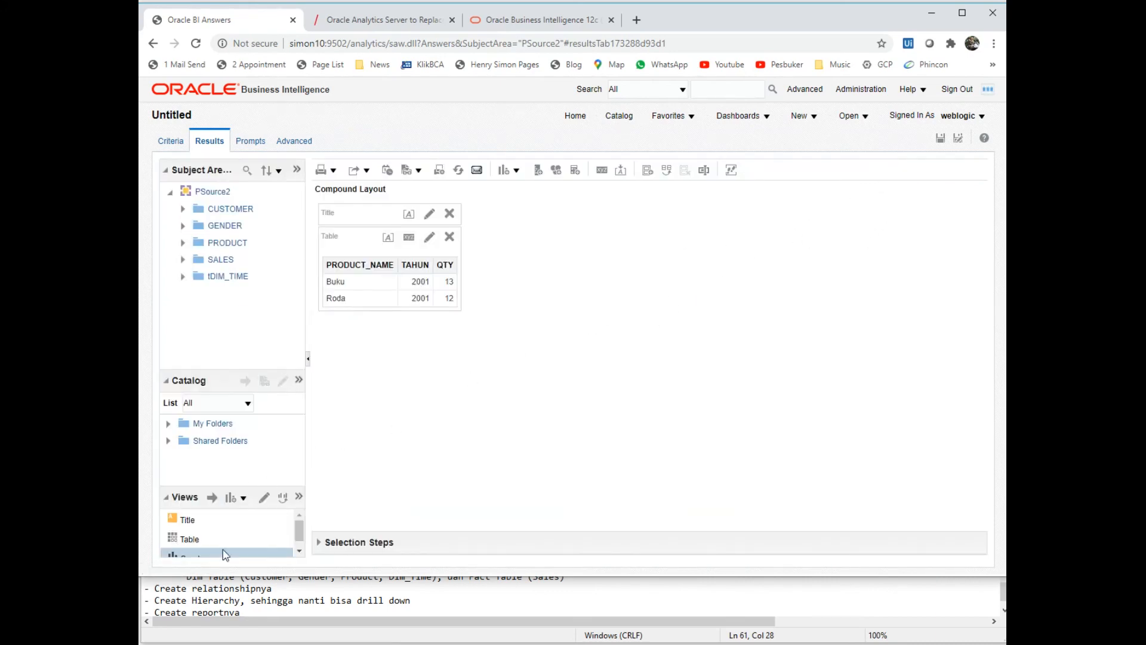
left_click(297, 551)
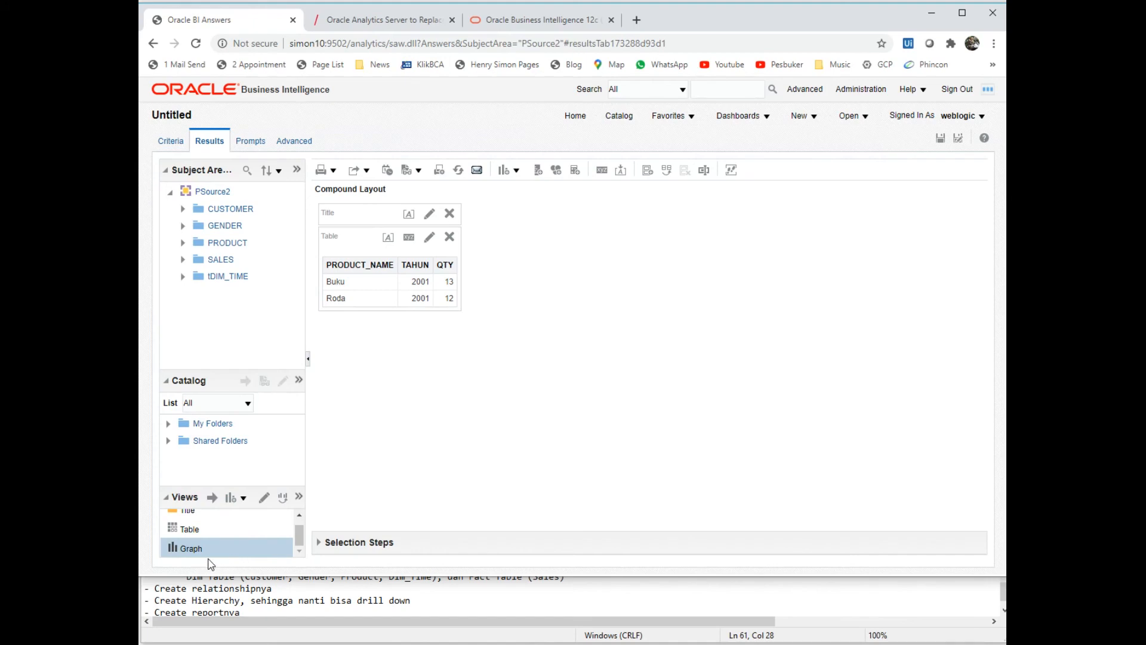
left_click_drag(195, 557, 468, 256)
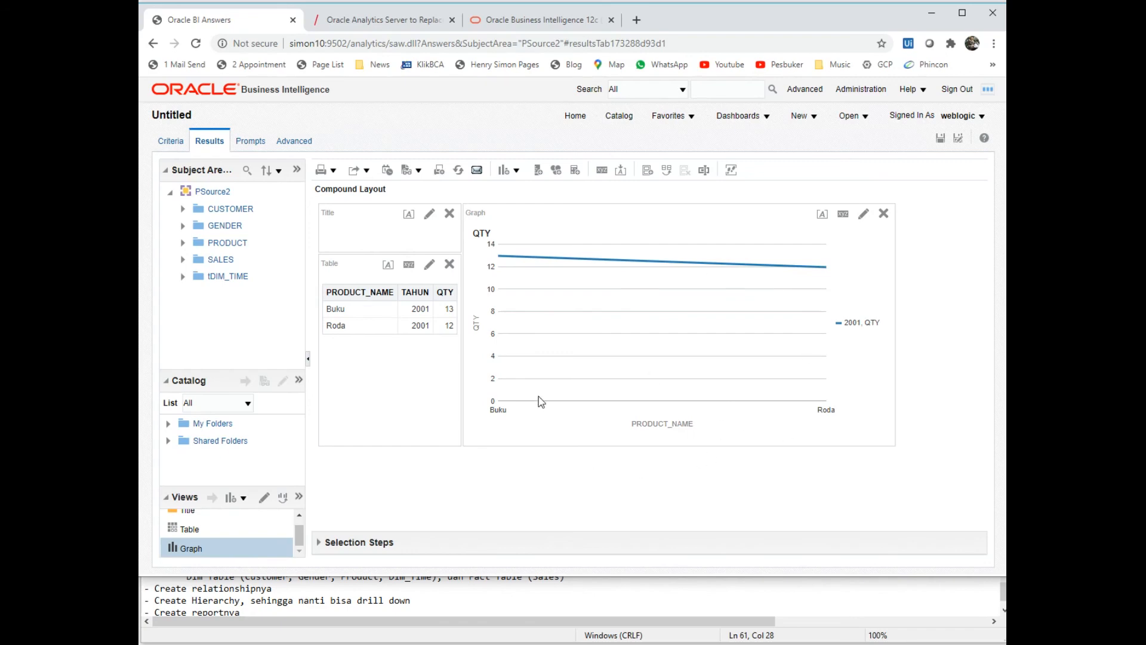
- Save the analysis as AReport1 in My Folders/Training, then switch to the tutorial notes
left_click(951, 139)
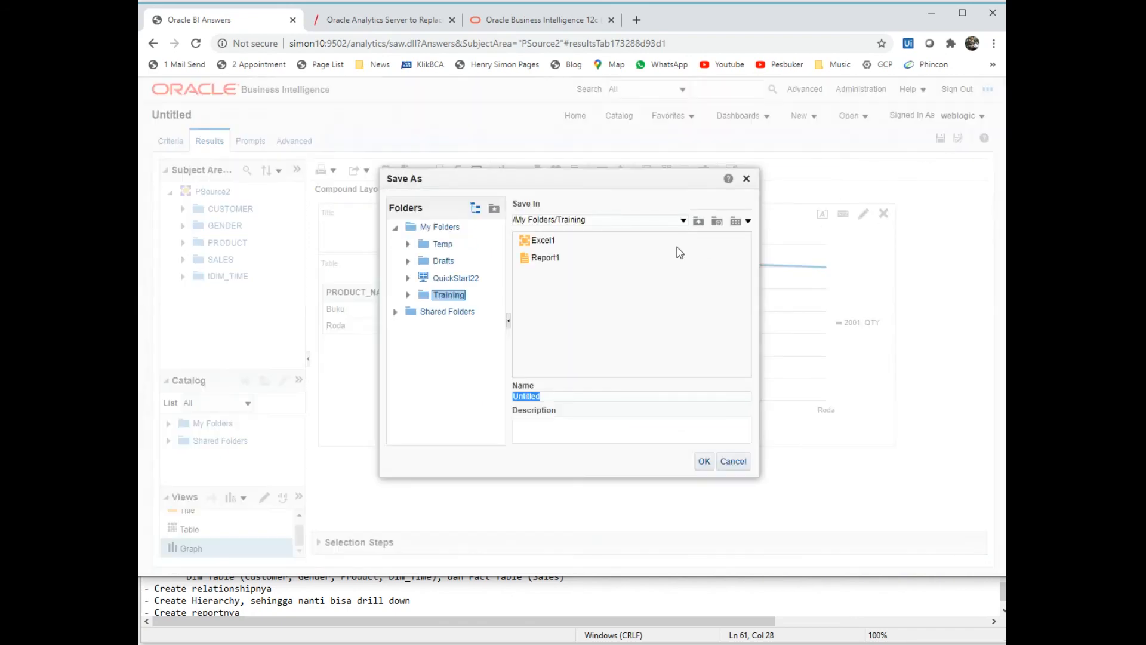
left_click(576, 400)
key("ctrl+a")
type("A")
left_click(704, 460)
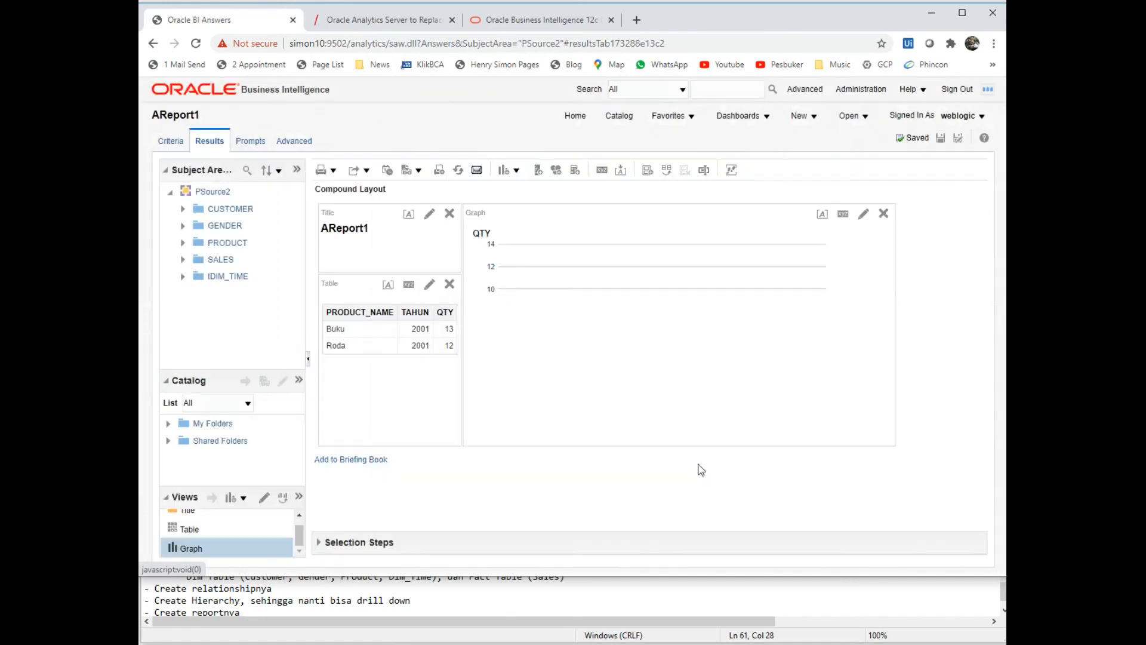
left_click(664, 595)
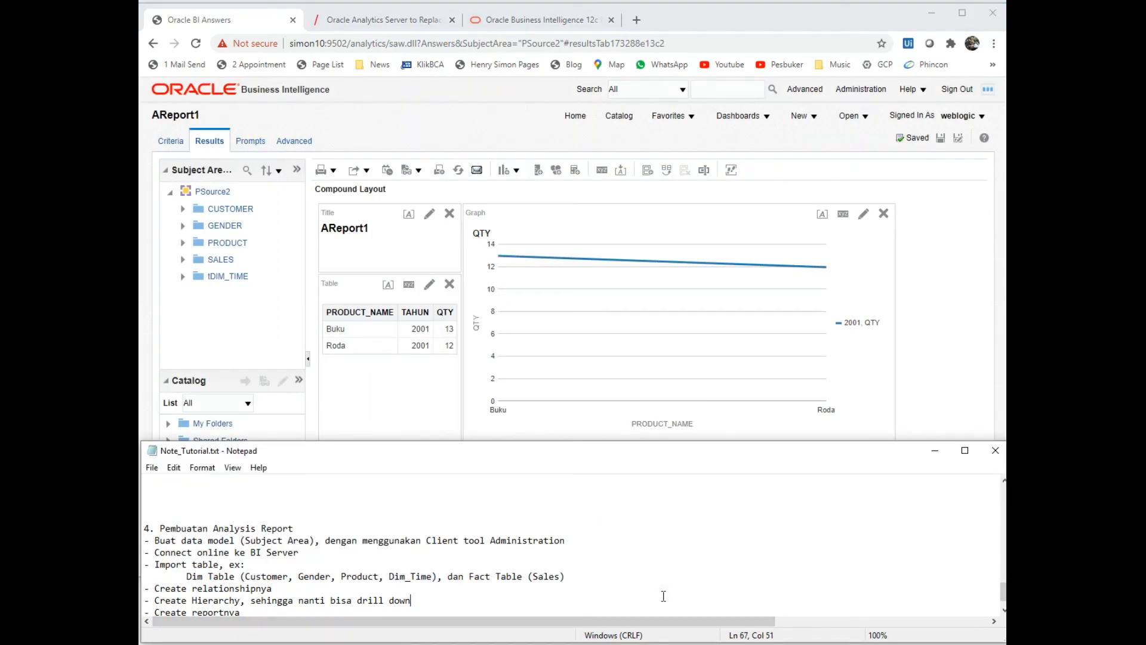
- Glance at the New items menu, then bring AReport1 back in front of Notepad
key("Down")
key("Down")
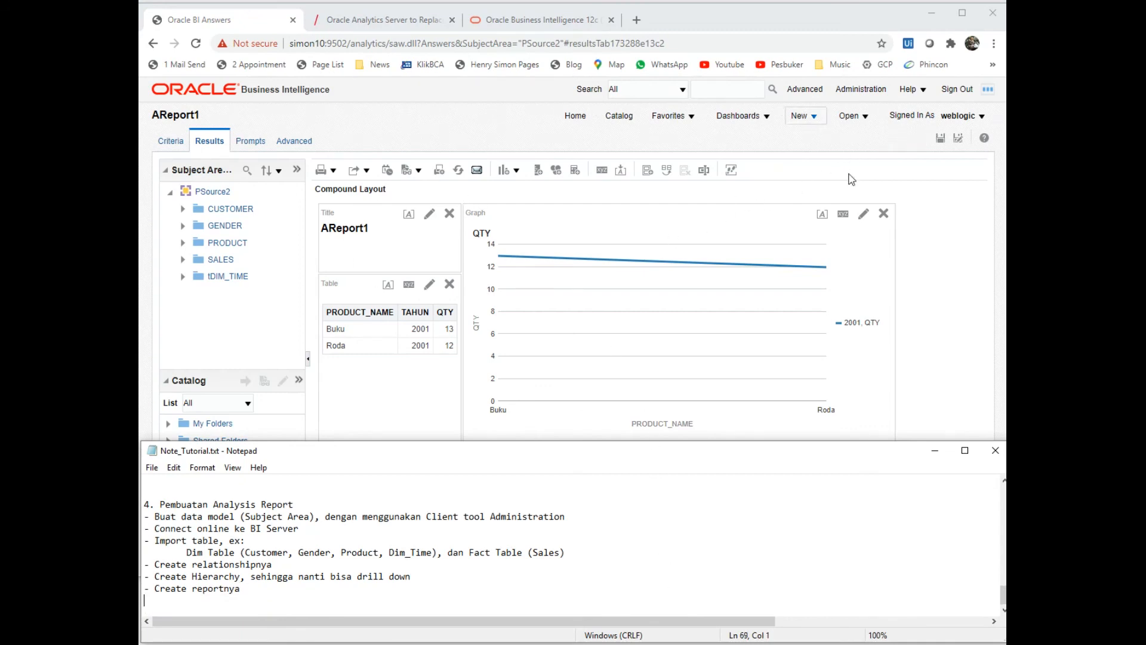
left_click(816, 119)
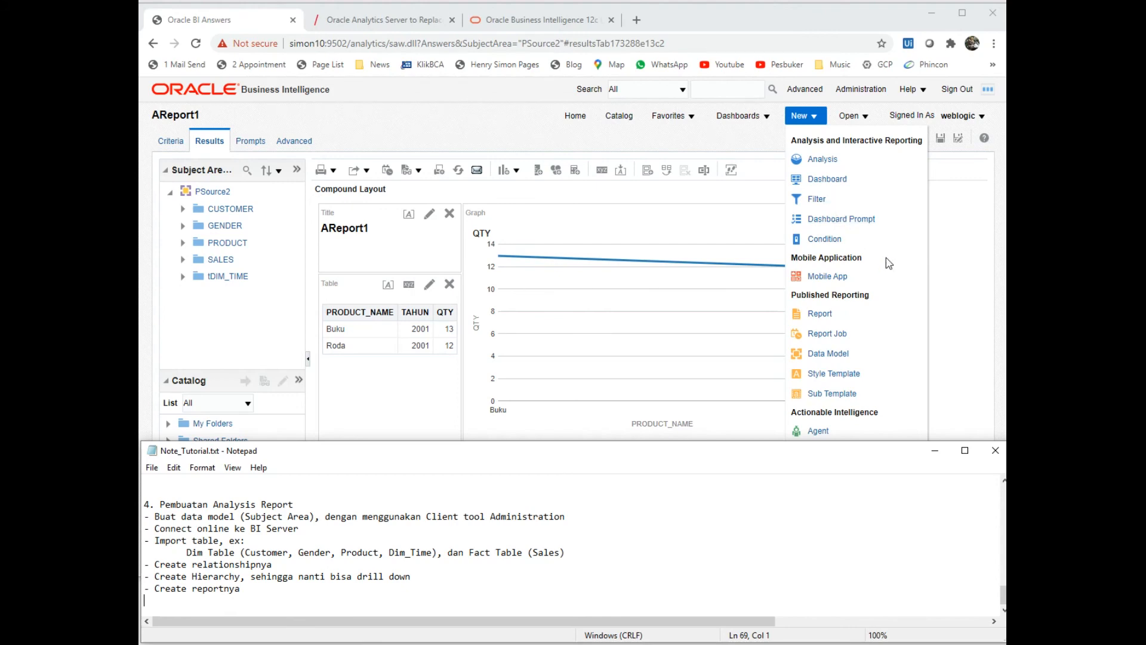
left_click(948, 337)
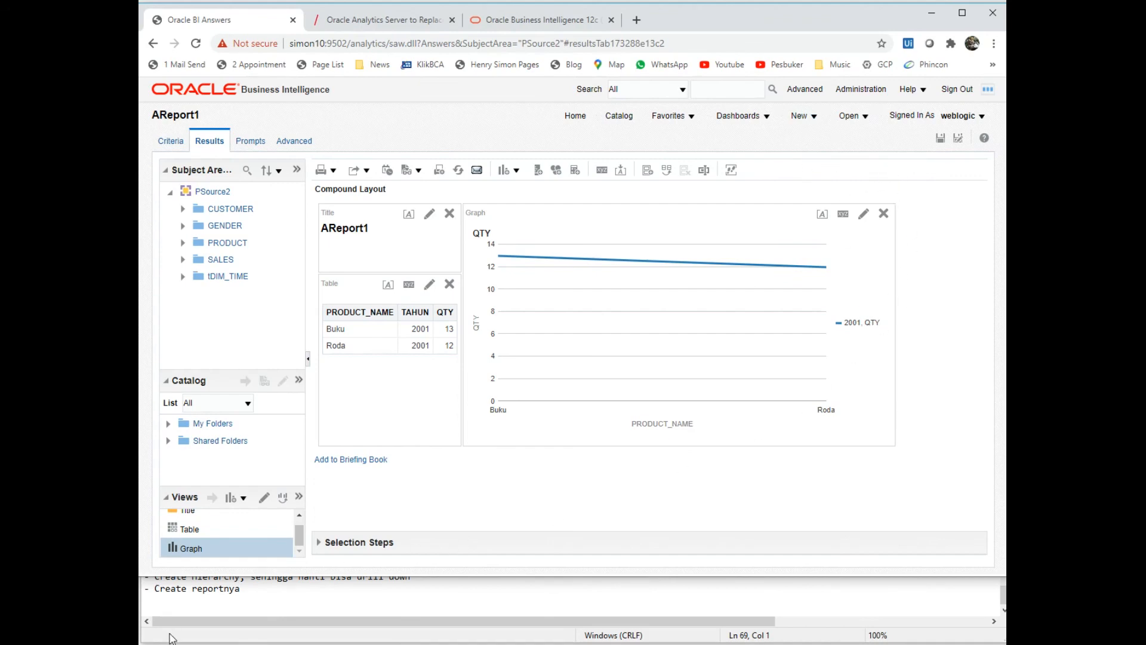
left_click(525, 613)
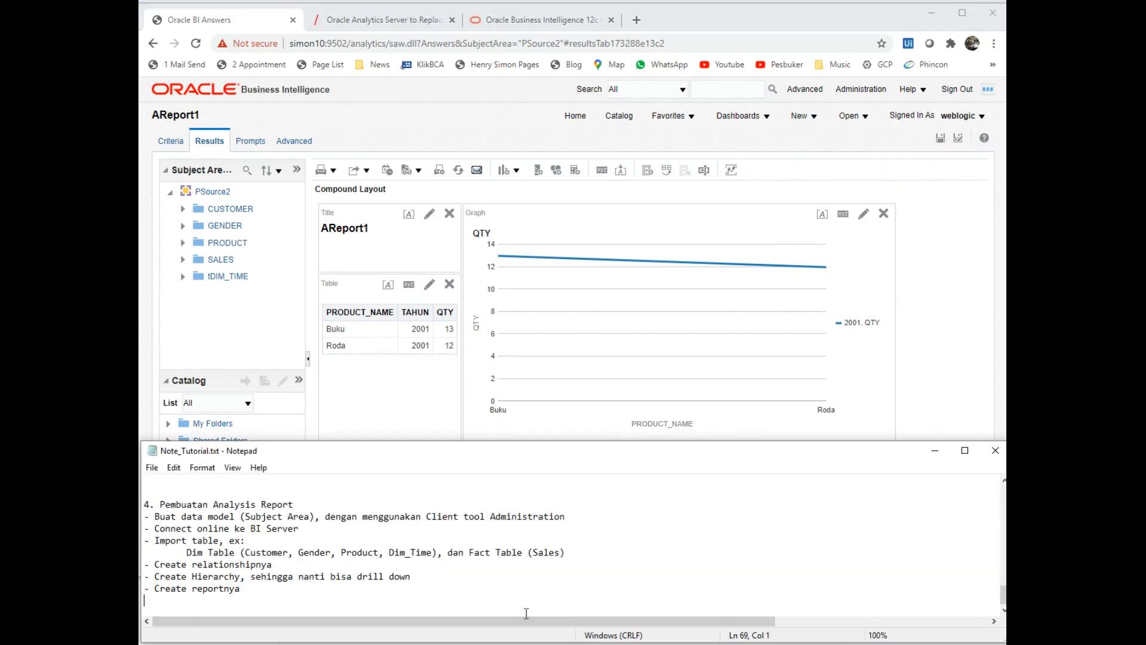
left_click(925, 323)
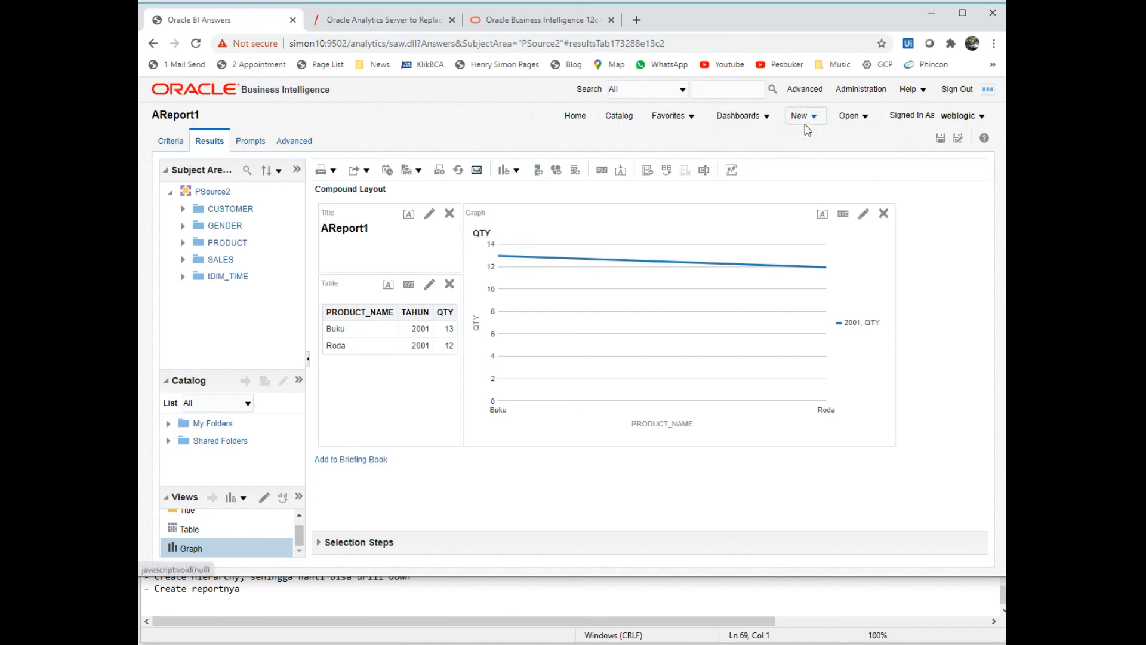
mouse_move(804, 124)
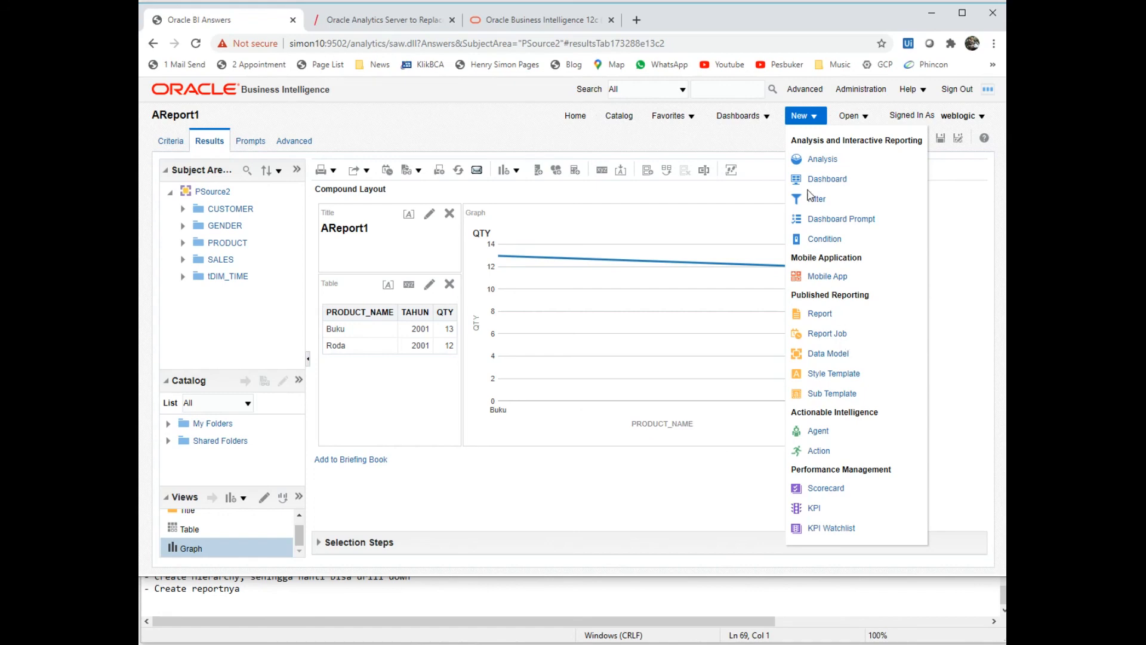
- Minimize the Administration Tool, glance at the New menu, then Alt+Tab back to the Administration Tool
key("alt+Tab")
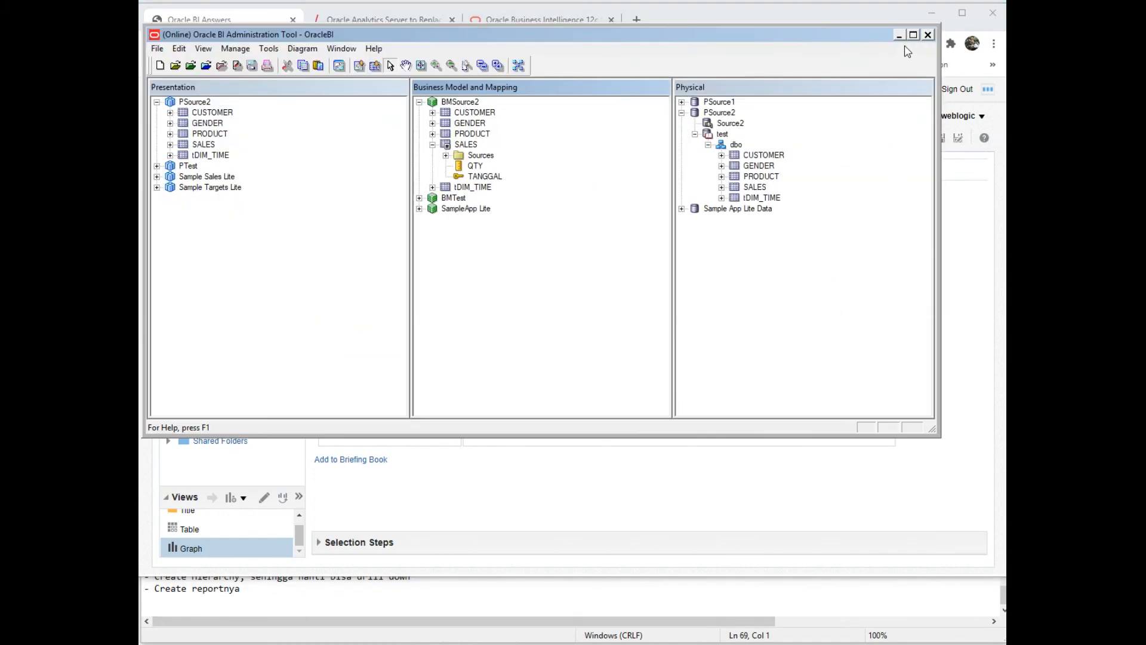
left_click(898, 36)
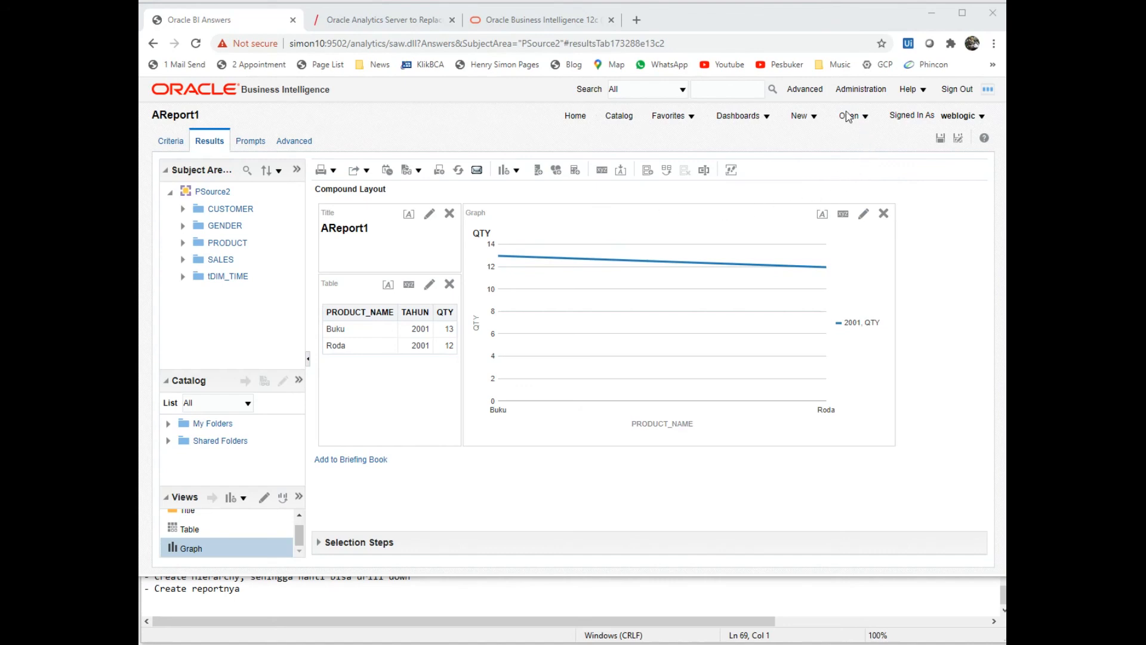
left_click(815, 119)
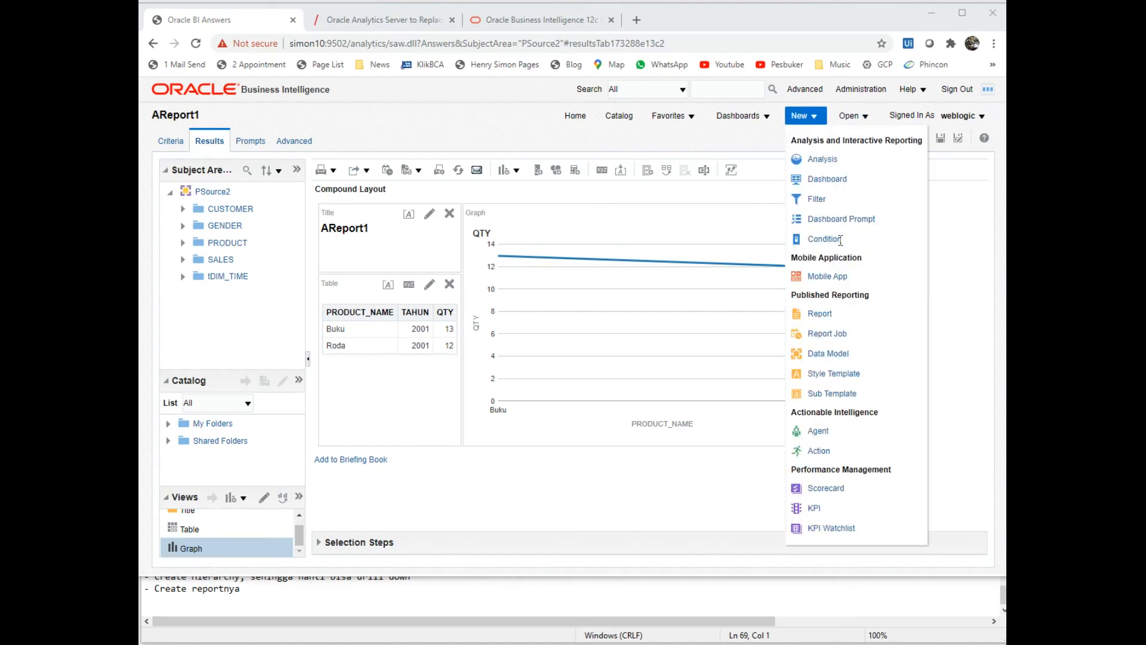
left_click(827, 180)
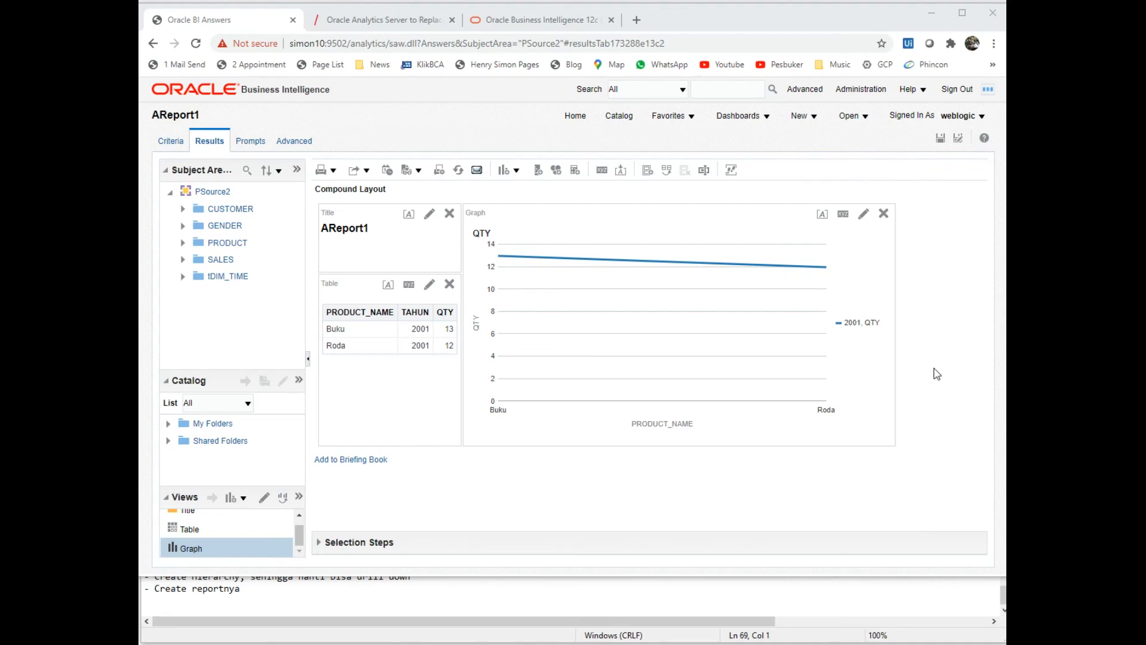
key("alt+Tab")
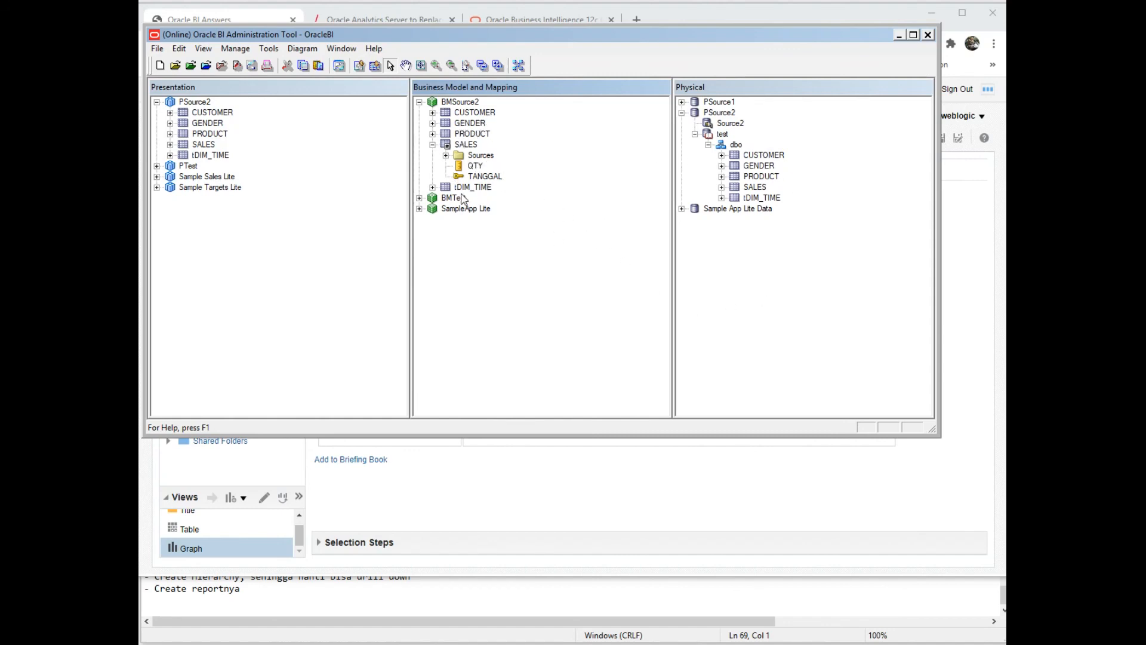
- In SampleApp Lite, drill H0 Time from Total Time down to Month, then collapse it
left_click(419, 208)
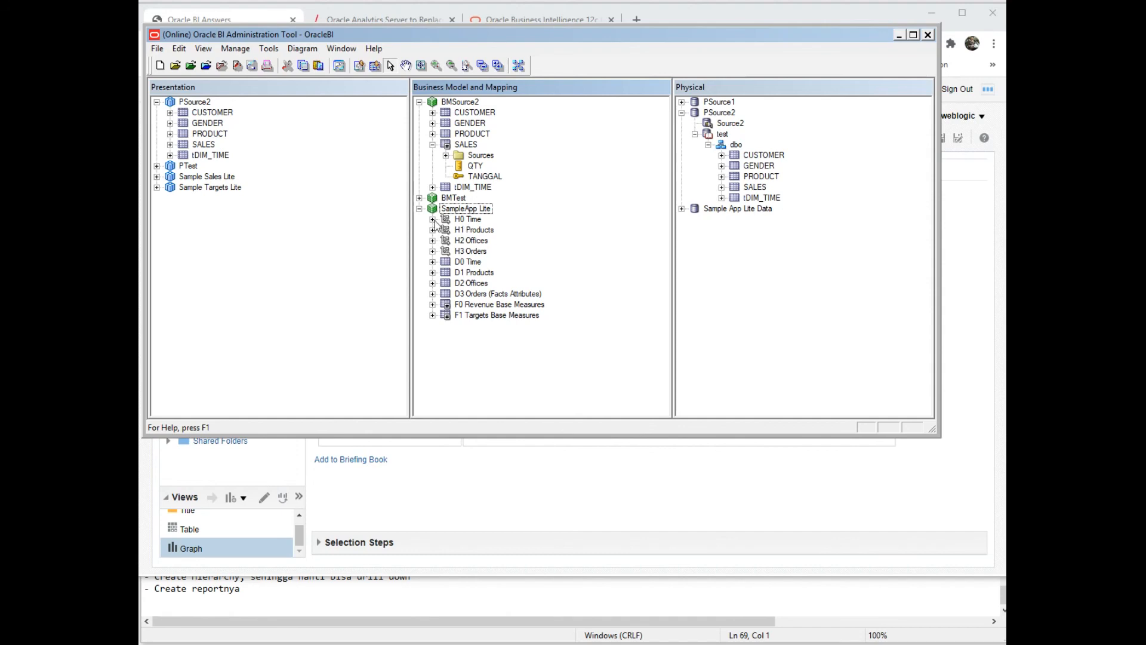
left_click(432, 220)
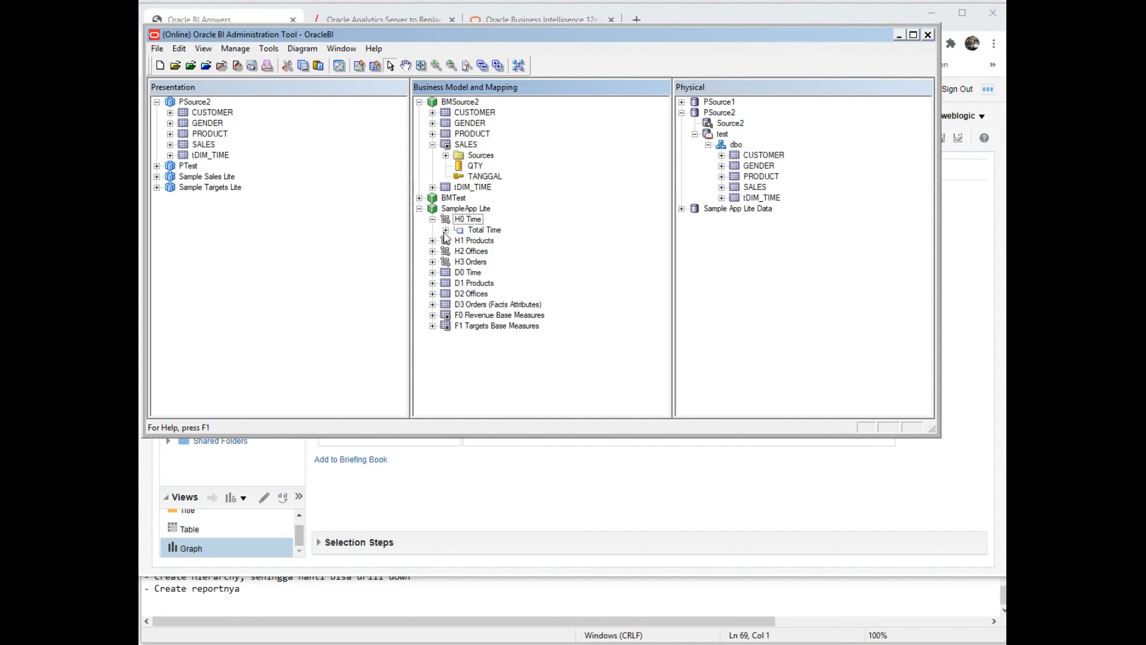
left_click(485, 231)
key("Right")
key("Down")
key("Right")
key("Down")
key("Down")
key("Right")
key("Down")
key("Down")
key("Right")
key("Down")
key("Down")
key("Down")
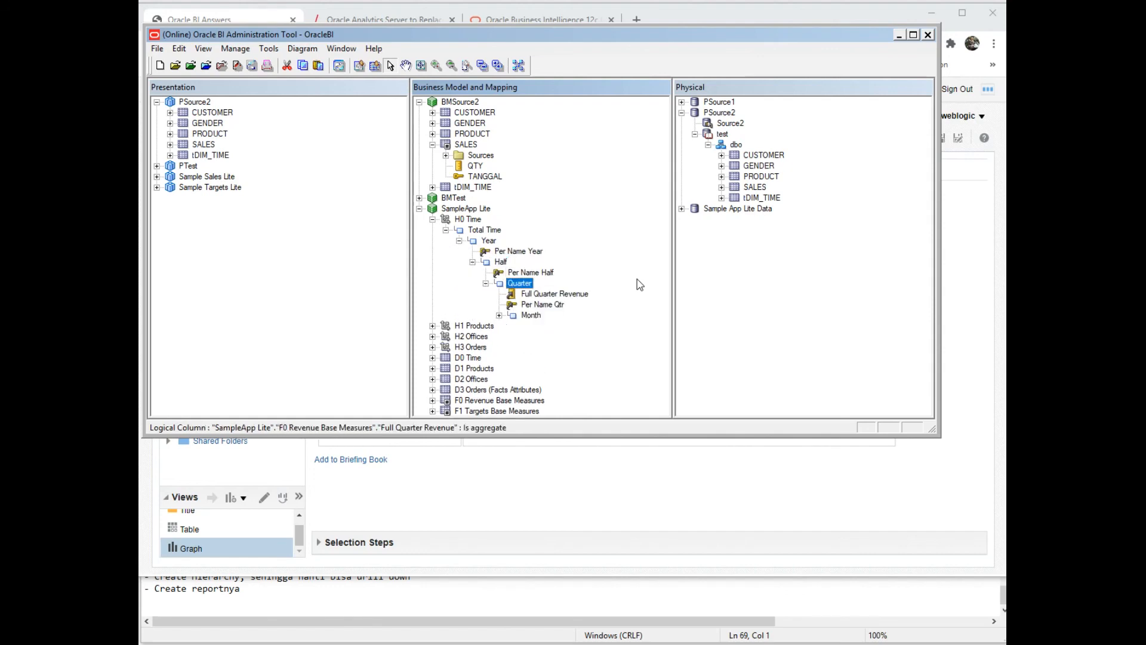
key("Right")
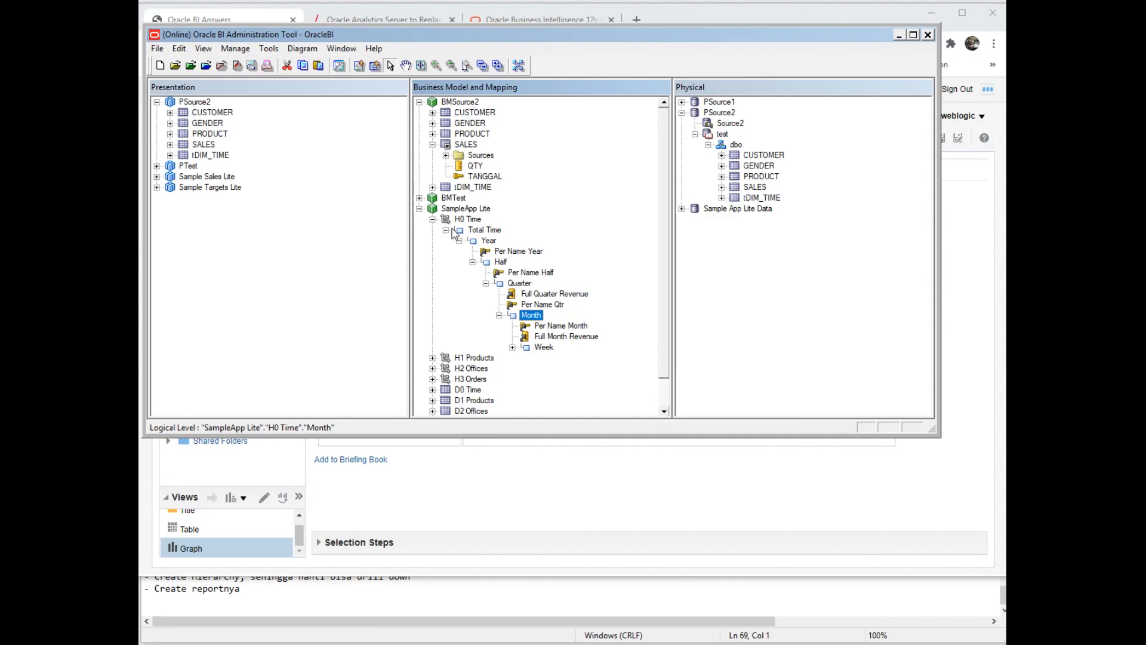
left_click(445, 230)
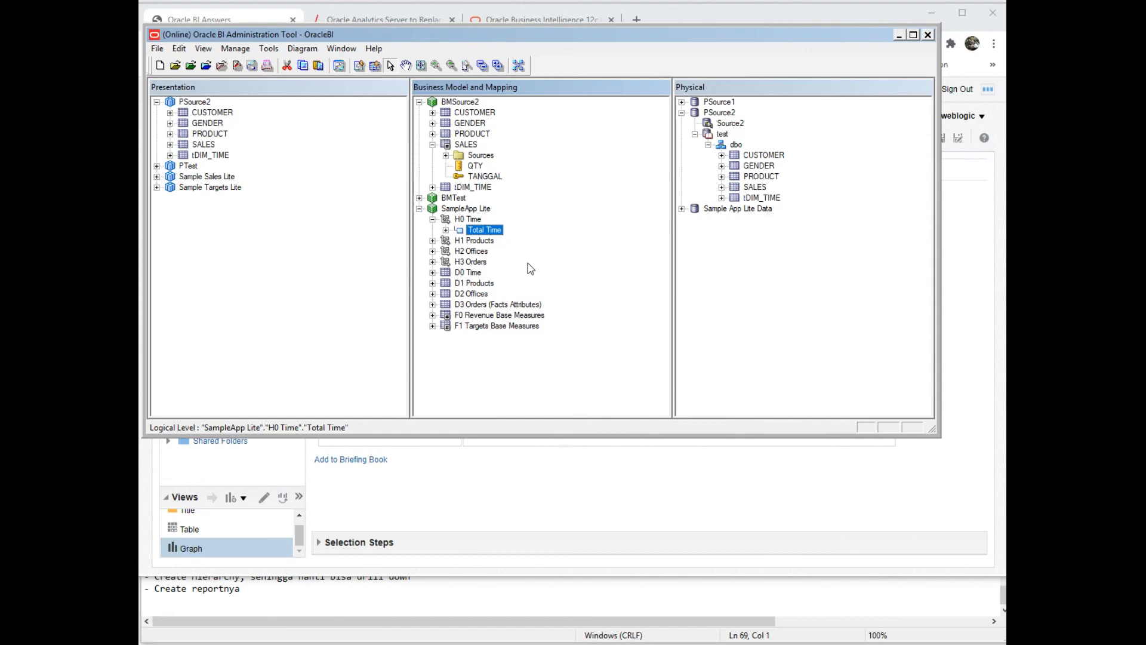
- Expand H1 Products to show Total Products' children, then switch to the biclient_home1 folder
left_click(484, 242)
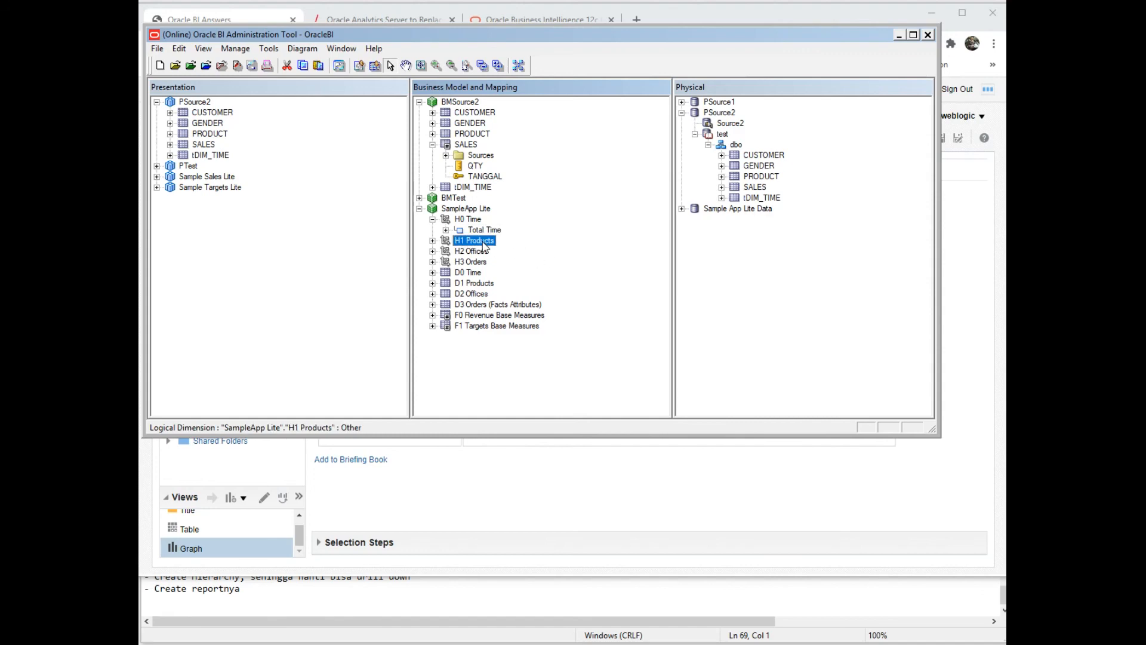
key("Right")
key("Down")
key("Right")
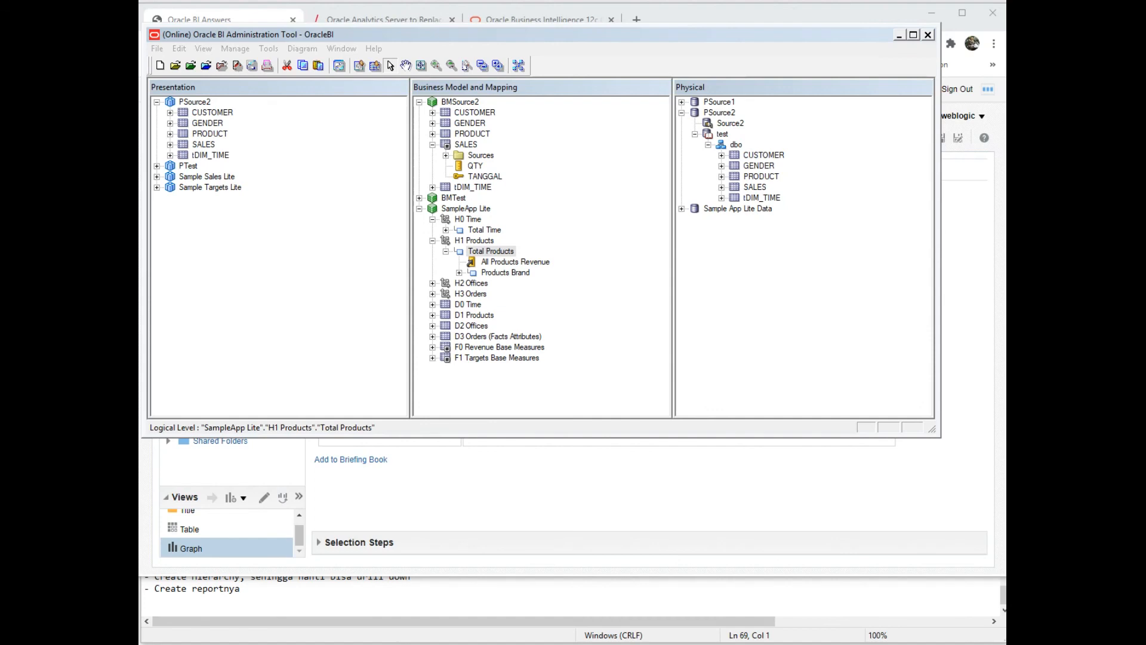
key("alt+Tab")
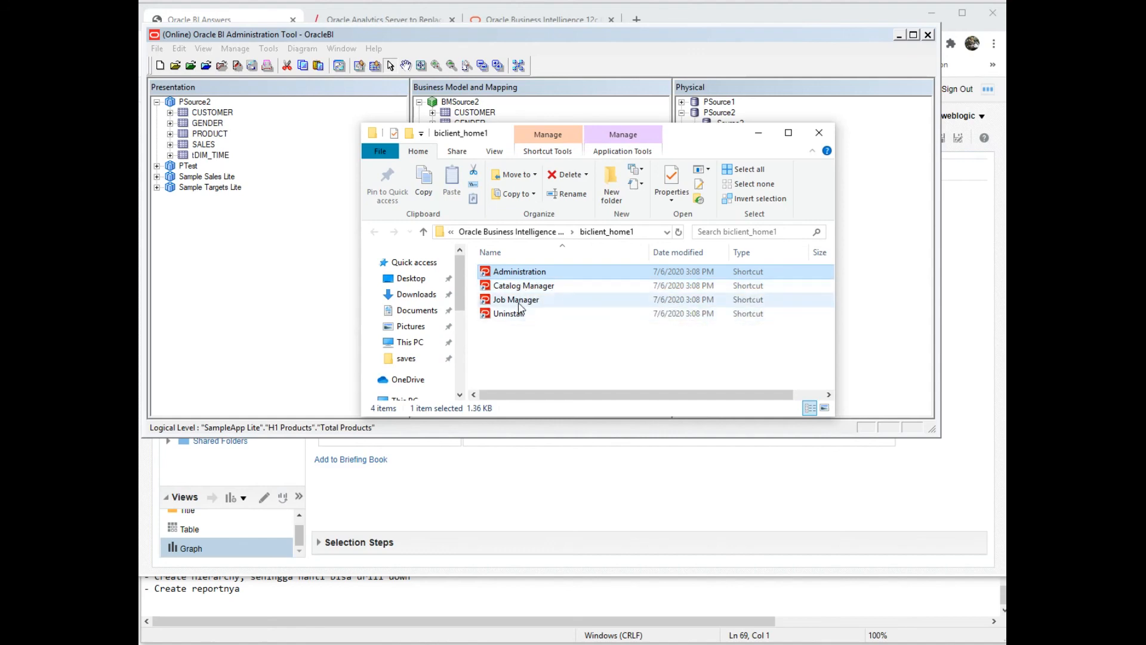
- Select the Job Manager shortcut in biclient_home1, then bring Note_Tutorial.txt to the front
left_click(526, 302)
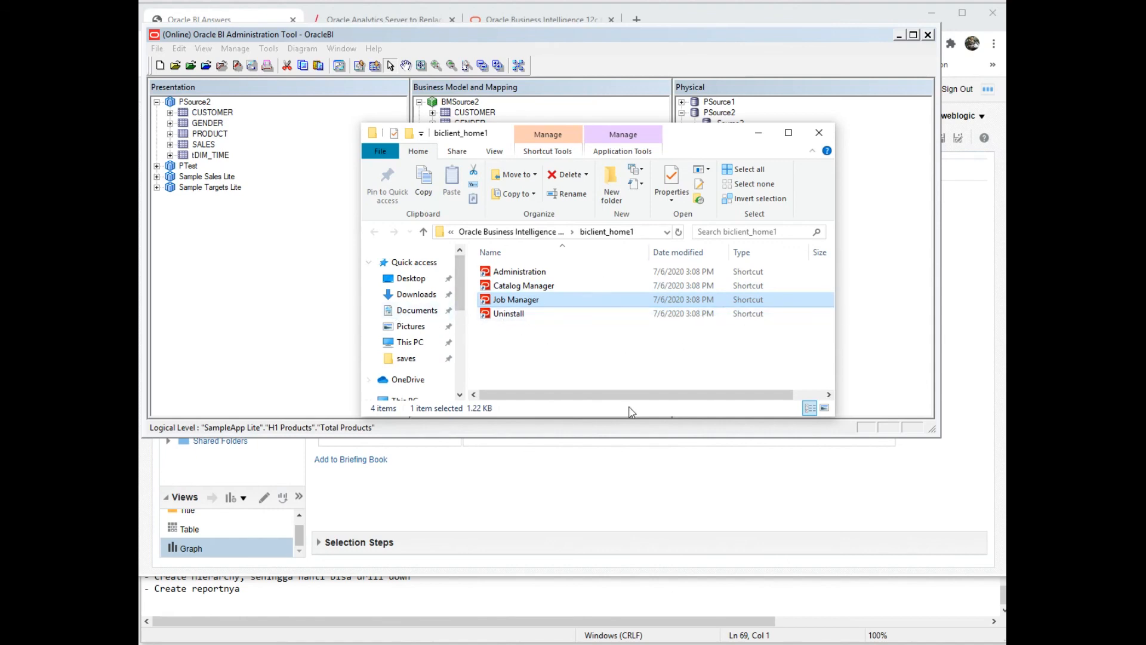
left_click(468, 597)
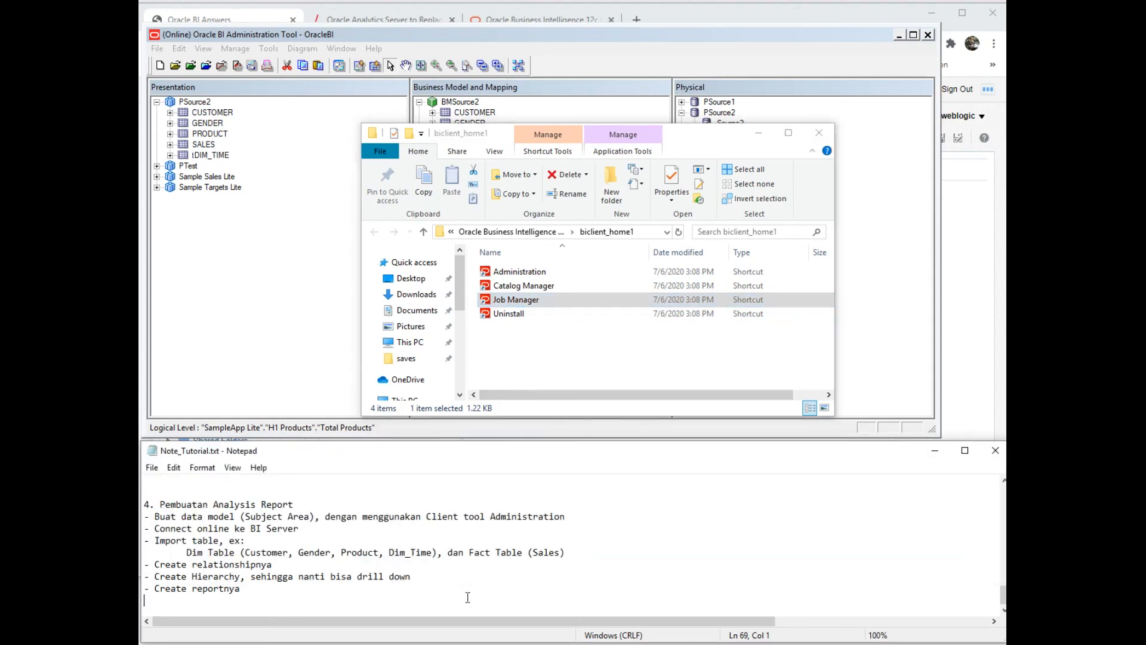
- Jump to the top of the notes and select Analysis and Publisher on the components line
key("ctrl+Home")
key("shift+Down")
key("shift+Down")
key("shift+Down")
key("shift+Down")
key("shift+Down")
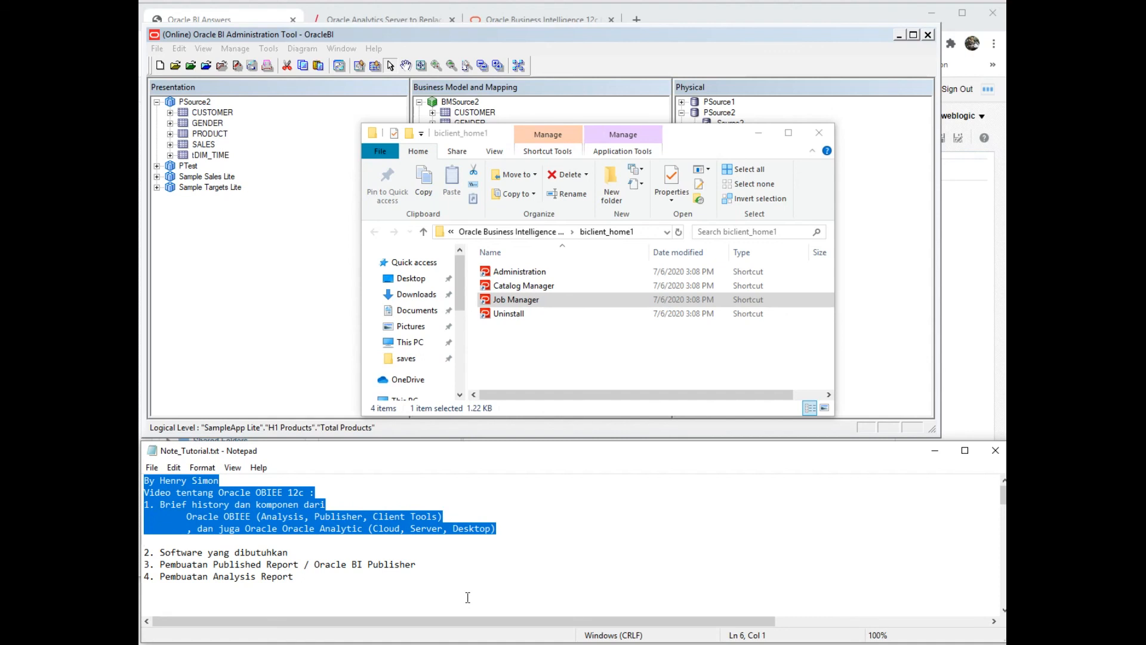
key("Up")
key("Up")
key("ctrl+Right")
key("Right")
key("Right")
key("Right")
key("Right")
key("Right")
key("Right")
key("Right")
key("Right")
key("Right")
key("Left")
key("Left")
key("shift+Right")
key("shift+Right")
key("shift+Right")
key("shift+Right")
key("shift+Right")
key("shift+Right")
key("shift+Right")
key("shift+Right")
key("Right")
key("shift+Right")
key("shift+Right")
key("shift+Right")
key("shift+Right")
key("shift+Right")
key("shift+Right")
key("shift+Right")
key("shift+Right")
key("shift+Right")
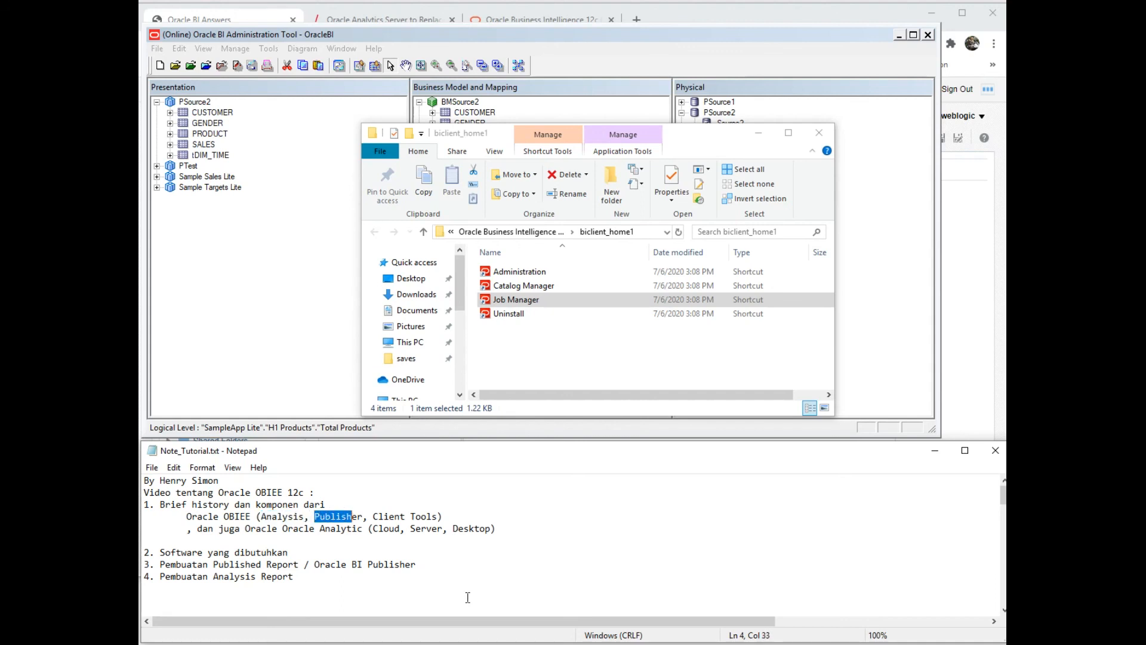
key("Right")
key("shift+Right")
key("shift+Right")
key("shift+Right")
key("shift+Right")
key("shift+Right")
key("shift+Right")
key("shift+Right")
key("shift+Right")
key("shift+Right")
key("shift+Right")
key("shift+Right")
key("shift+Right")
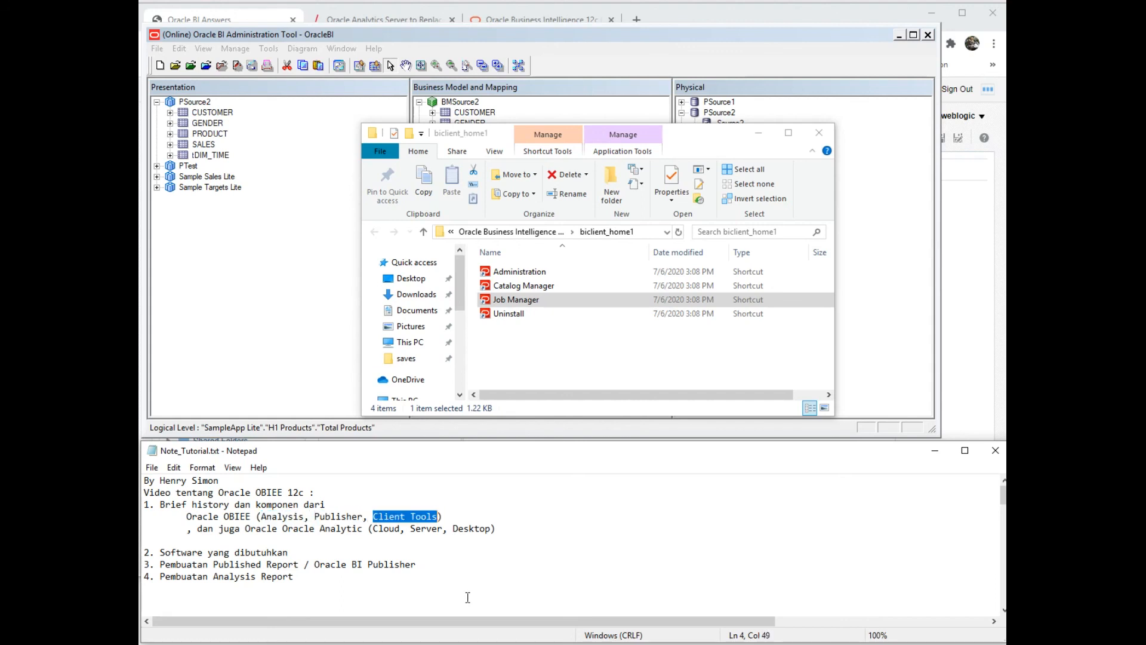